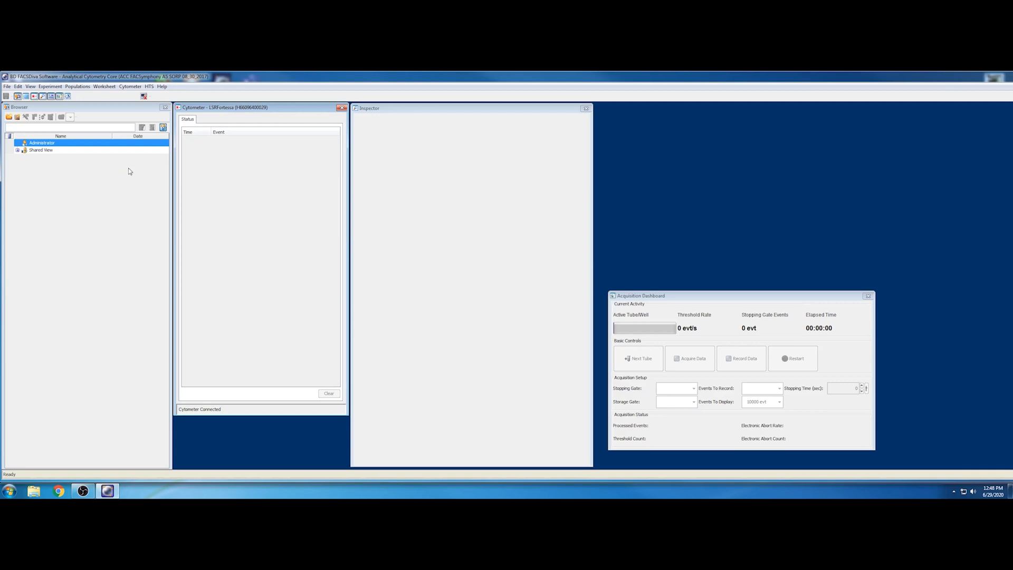
Run the Check Performance characterization in Cytometer Setup and Tracking using the CST setup beads, lot 81646.
left_click(131, 87)
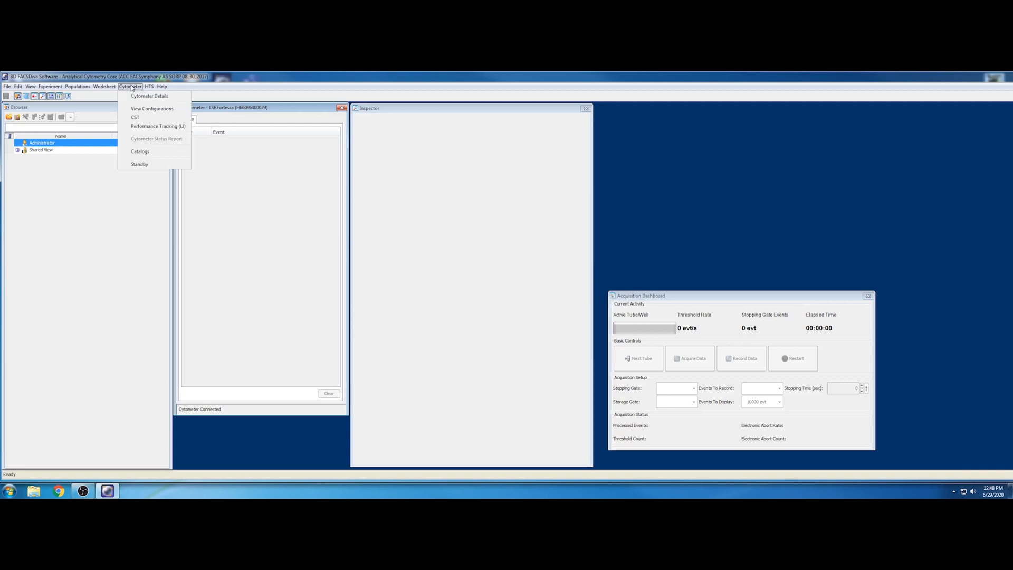
left_click(147, 120)
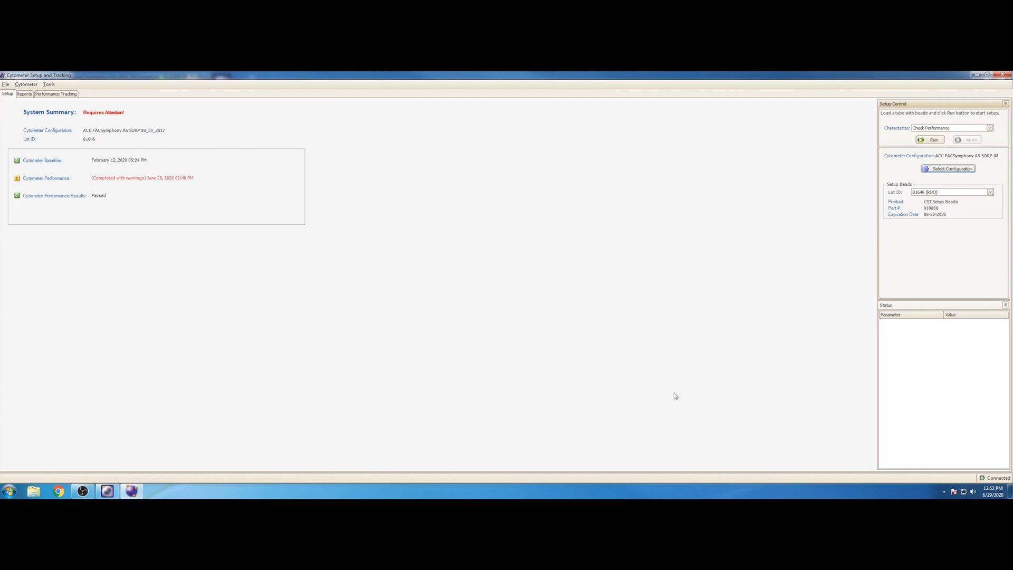
left_click(934, 140)
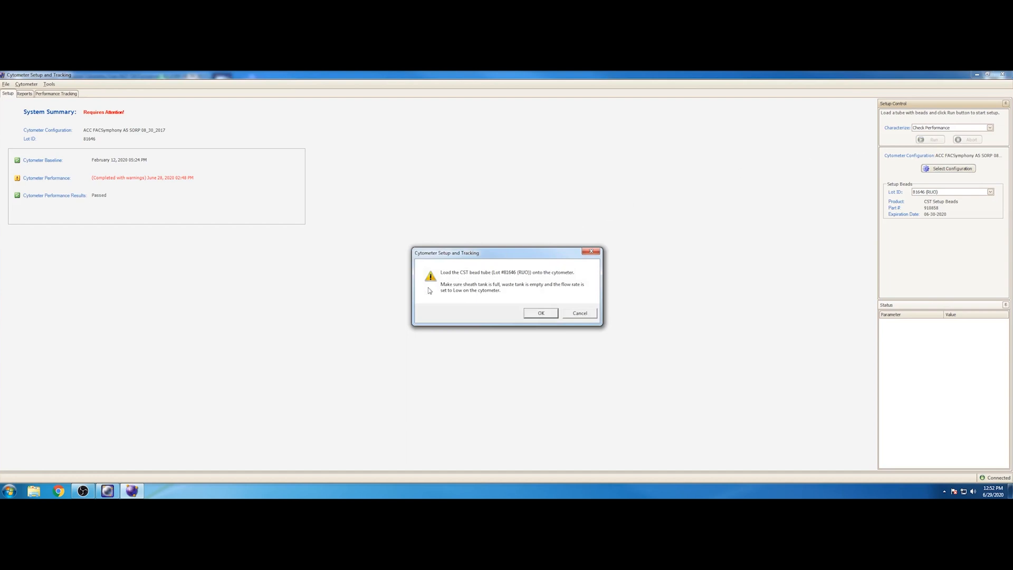
left_click(539, 315)
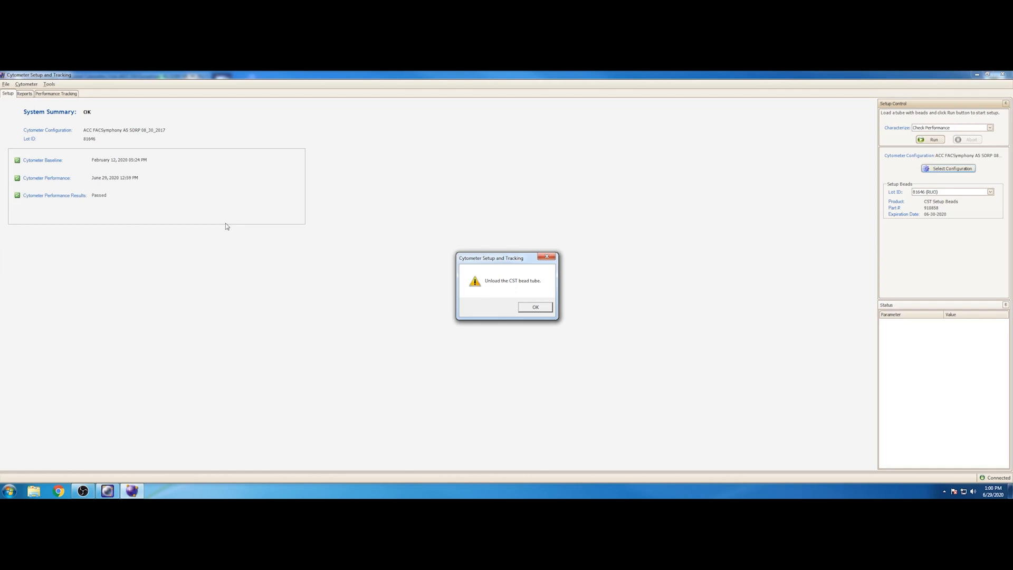
left_click(524, 308)
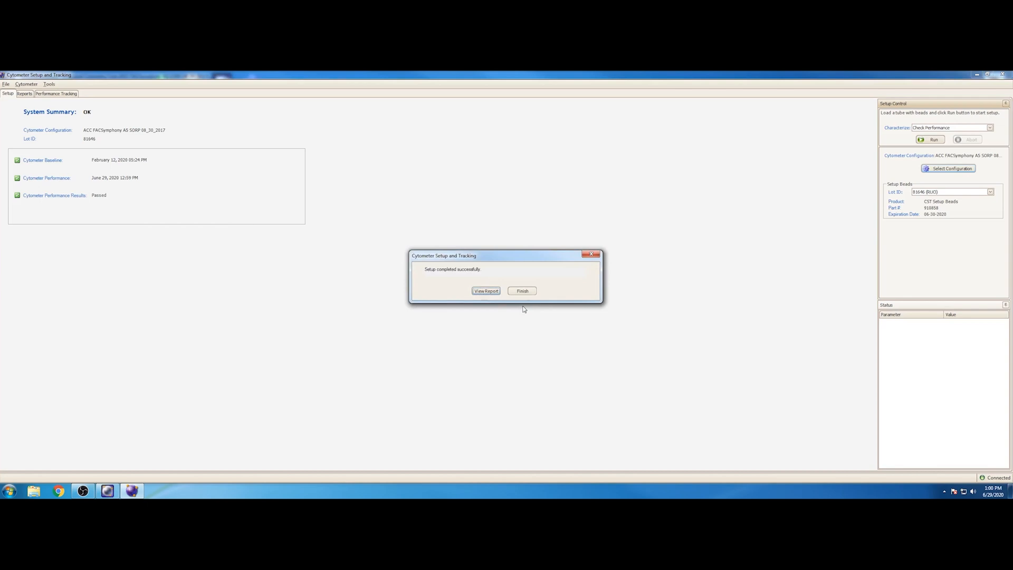
Review the Cytometer Performance Report, leave Cytometer Setup and Tracking, and resolve the settings mismatch by applying the CST settings.
left_click(486, 292)
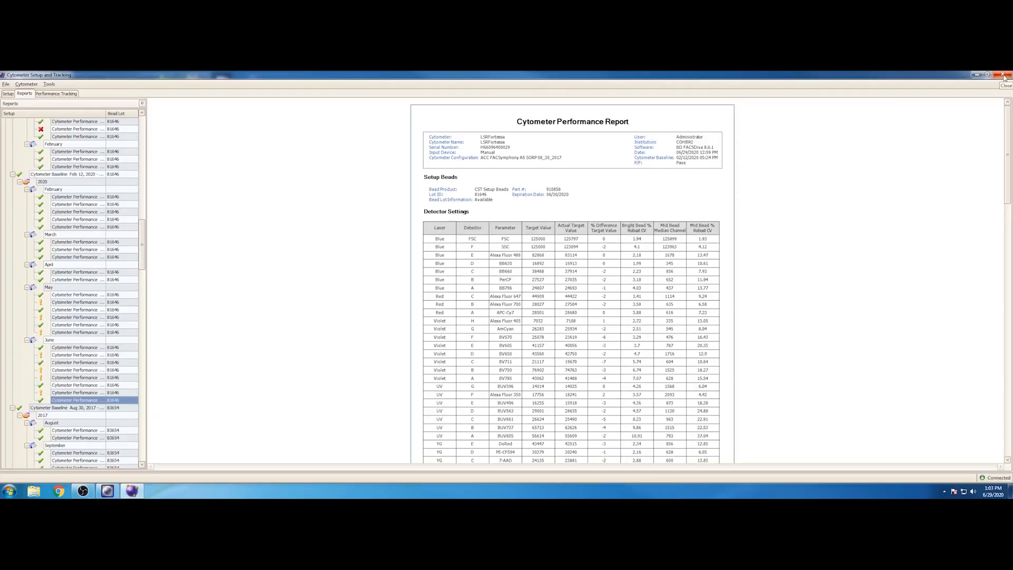
left_click(1004, 77)
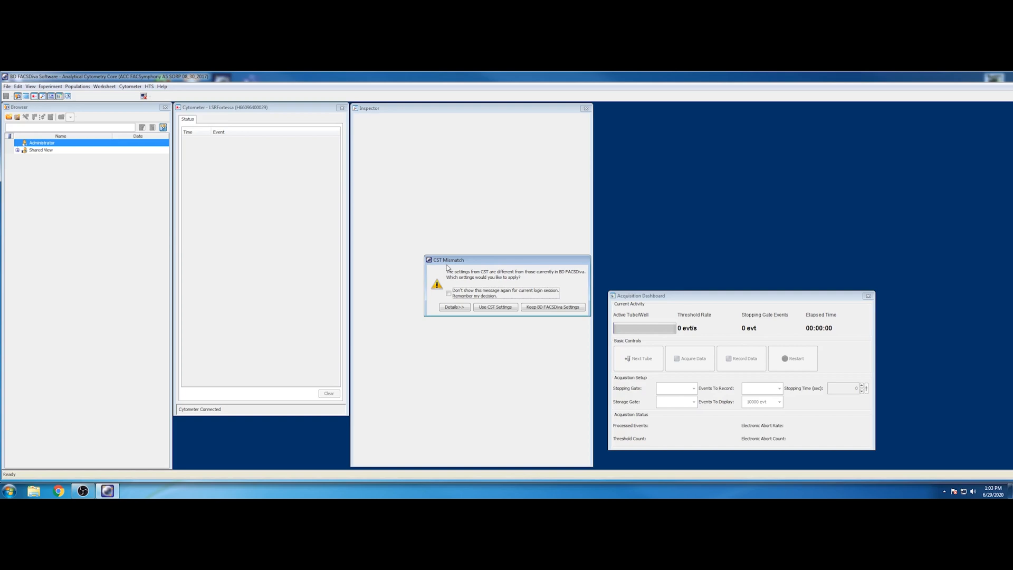
left_click(495, 307)
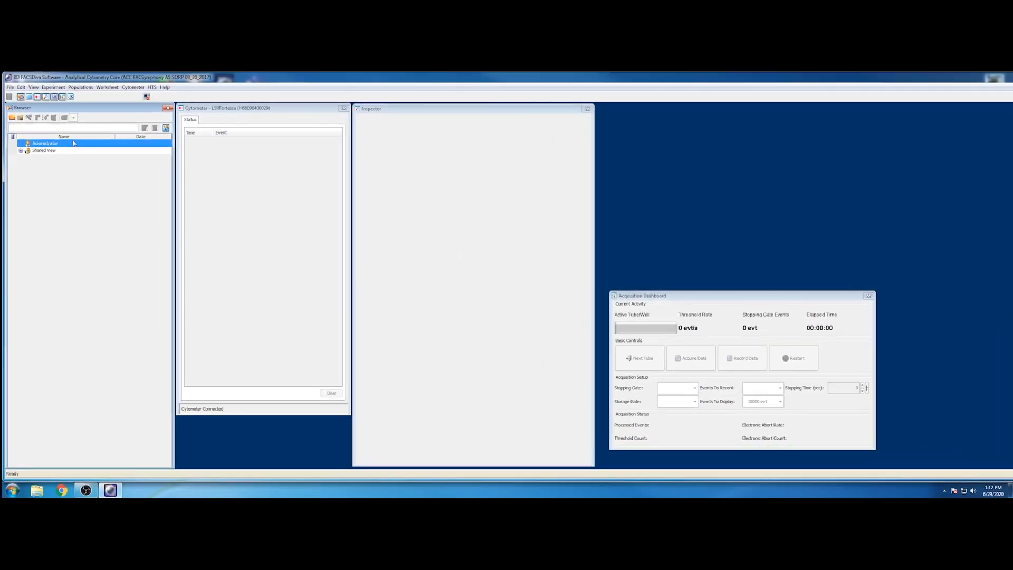
left_click(53, 87)
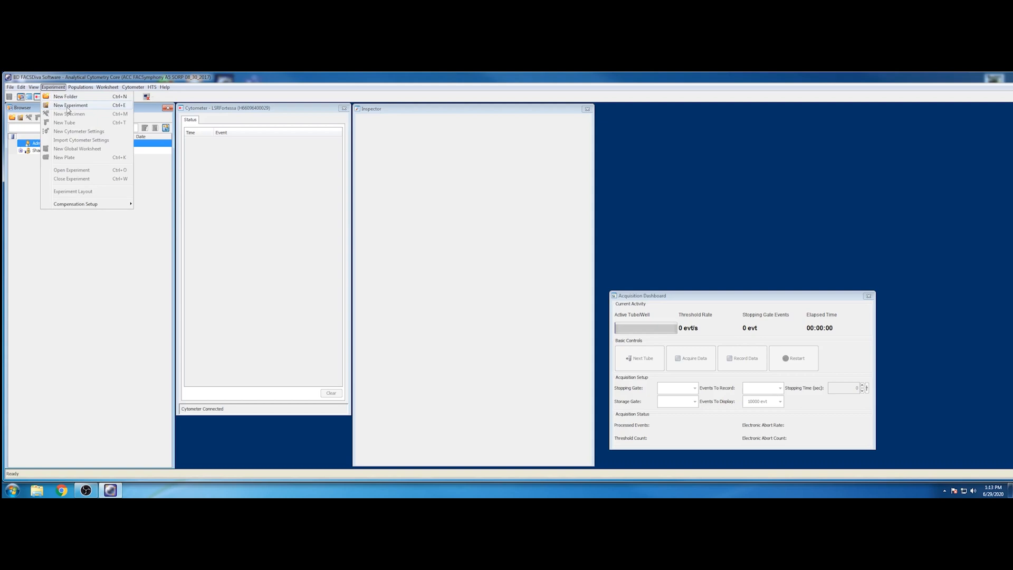
left_click(68, 105)
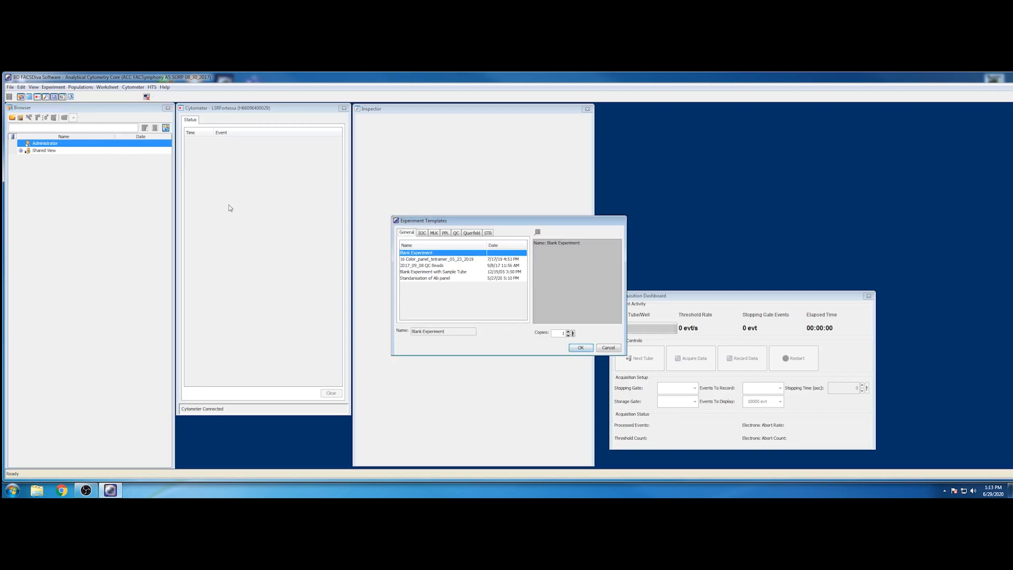
left_click(421, 279)
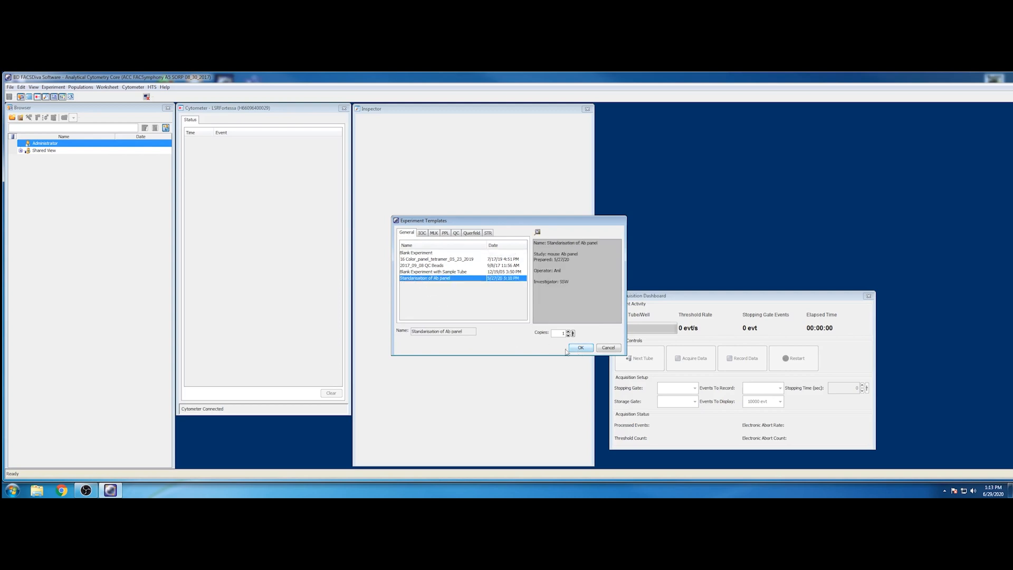
left_click(412, 254)
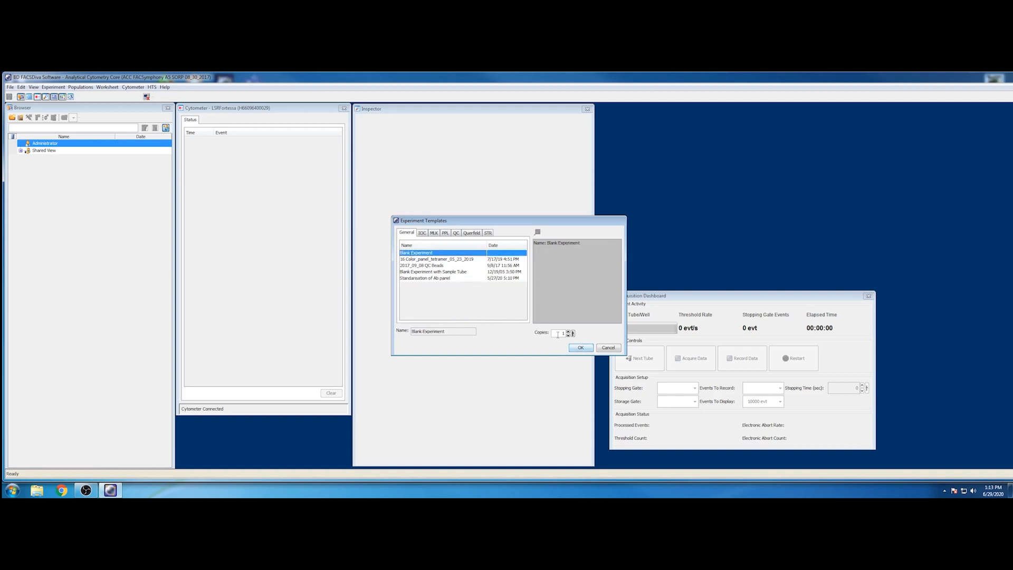
left_click(607, 348)
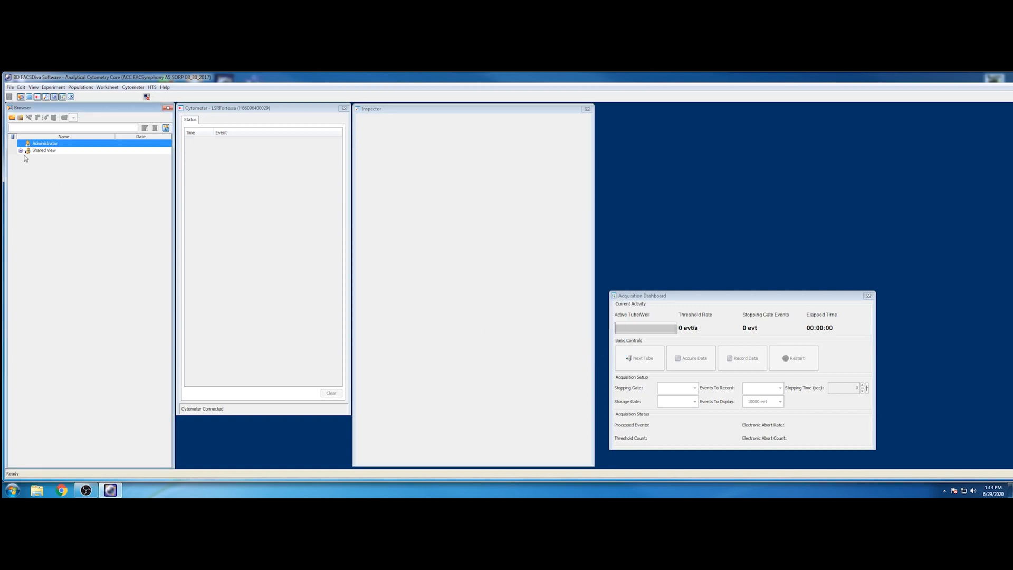
Create a blank experiment under the Administrator folder and name it "2020/06/29 Training Experiment".
left_click(20, 118)
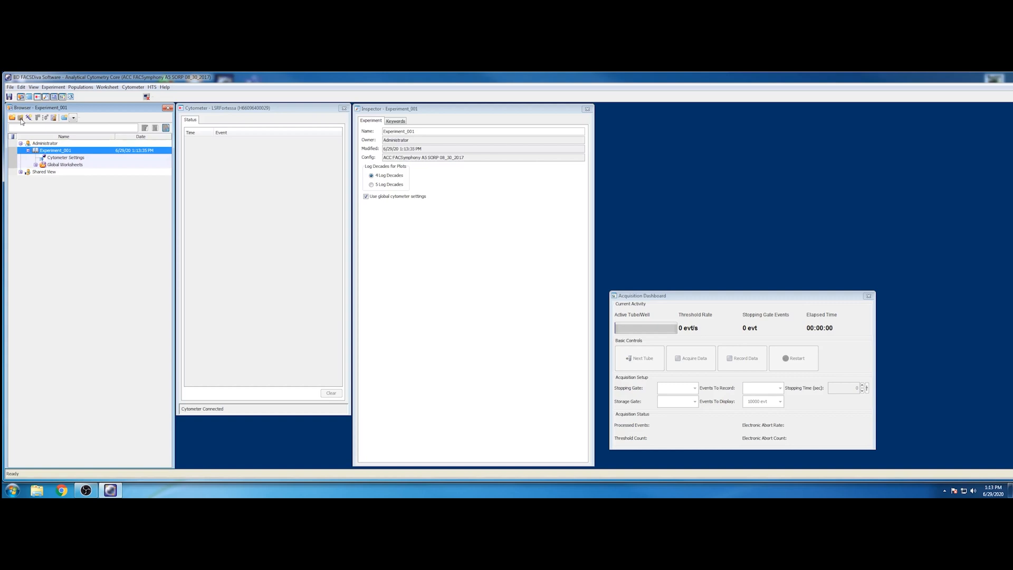
right_click(81, 154)
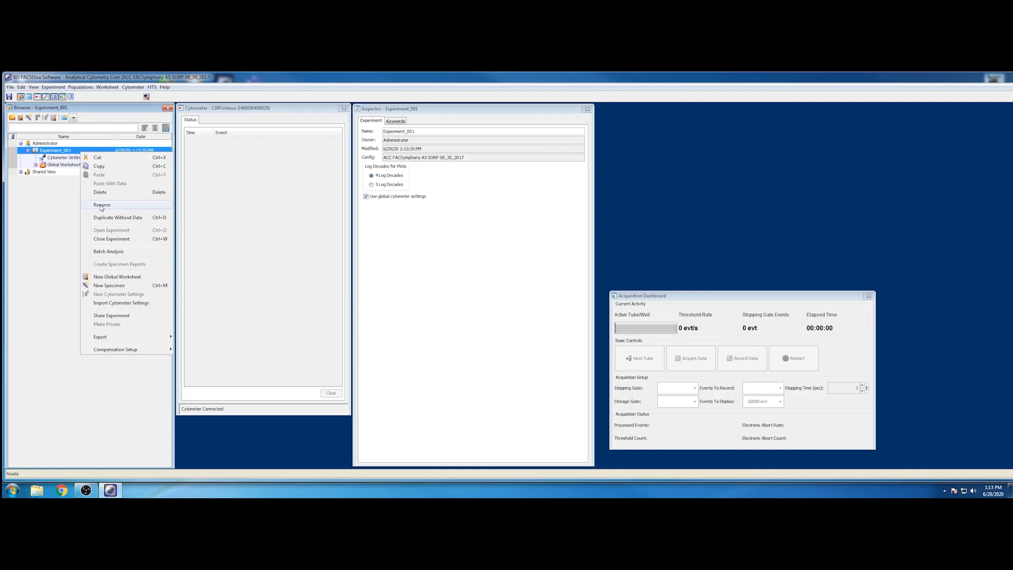
left_click(64, 154)
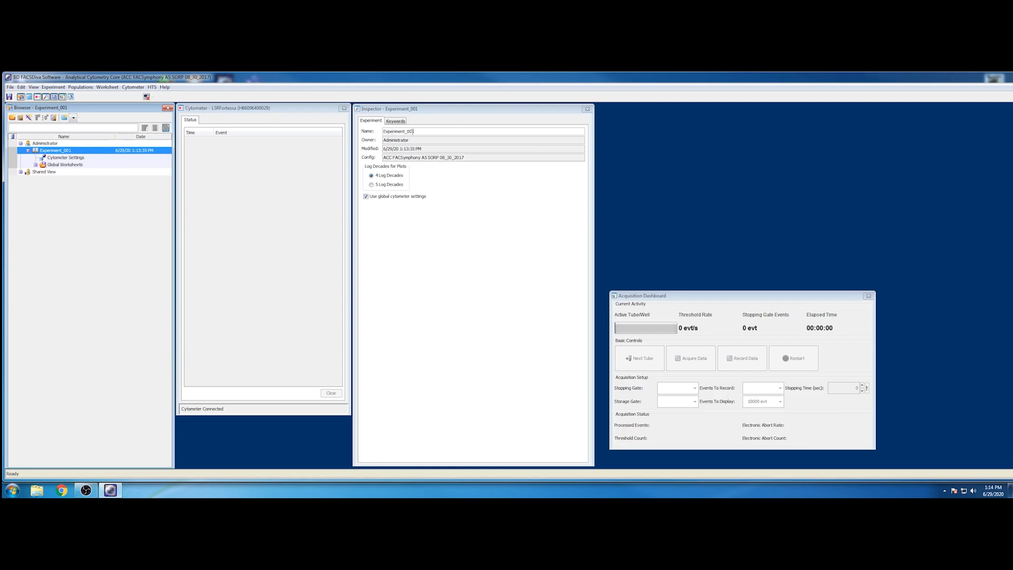
double_click(418, 133)
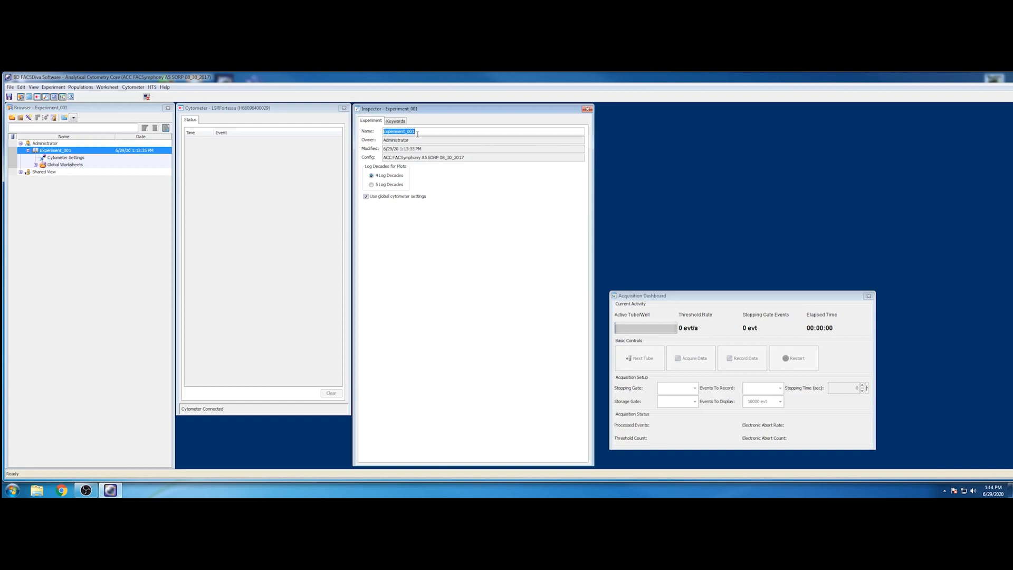
type("2020/06/29 T")
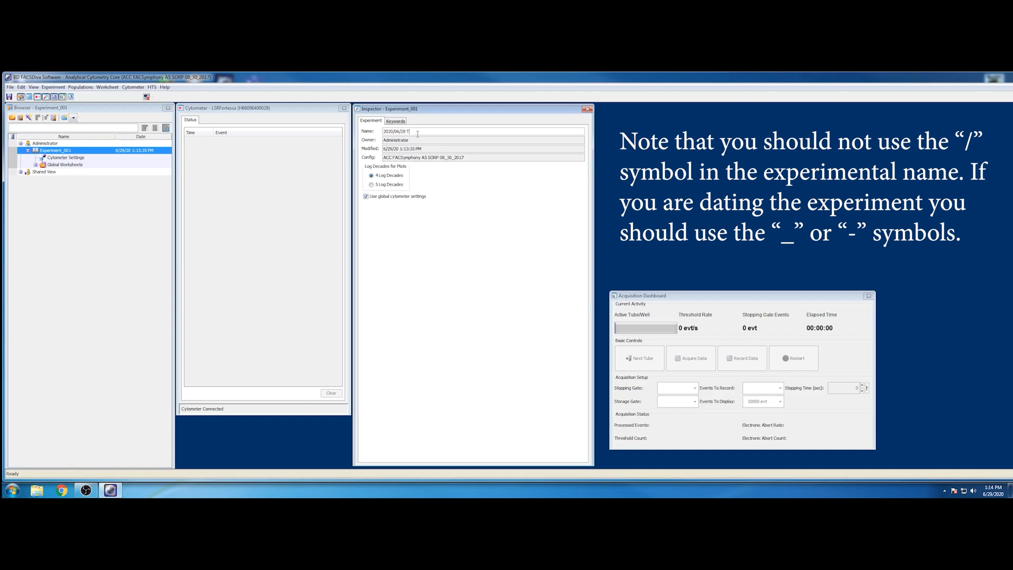
type("raining Experiment")
key("Return")
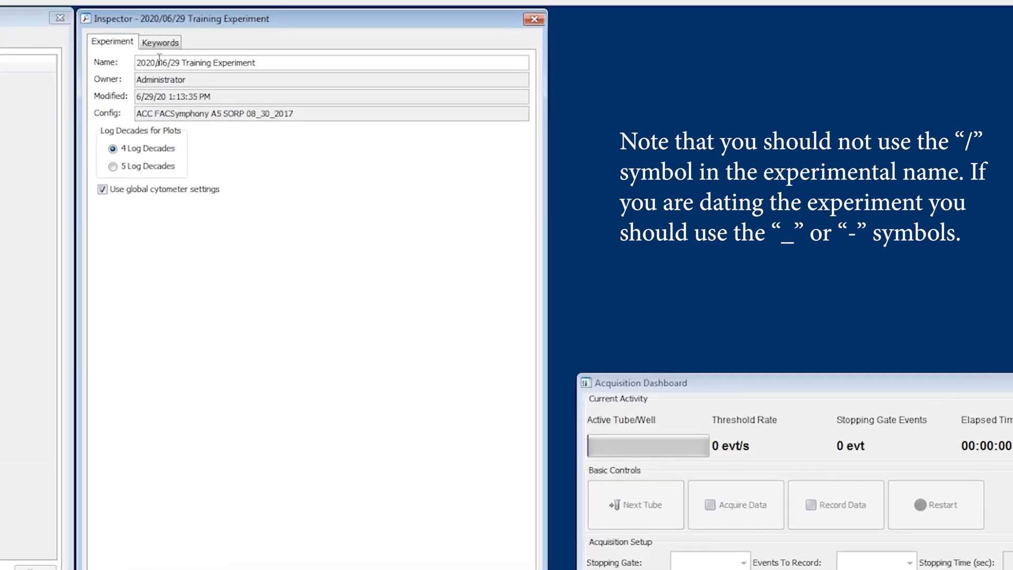
Replace the slashes in the experiment name's date with hyphens so it reads "2020-06-29 Training Experiment".
left_click(158, 62)
key("BackSpace")
type("-")
left_click(170, 62)
key("BackSpace")
type("-06-")
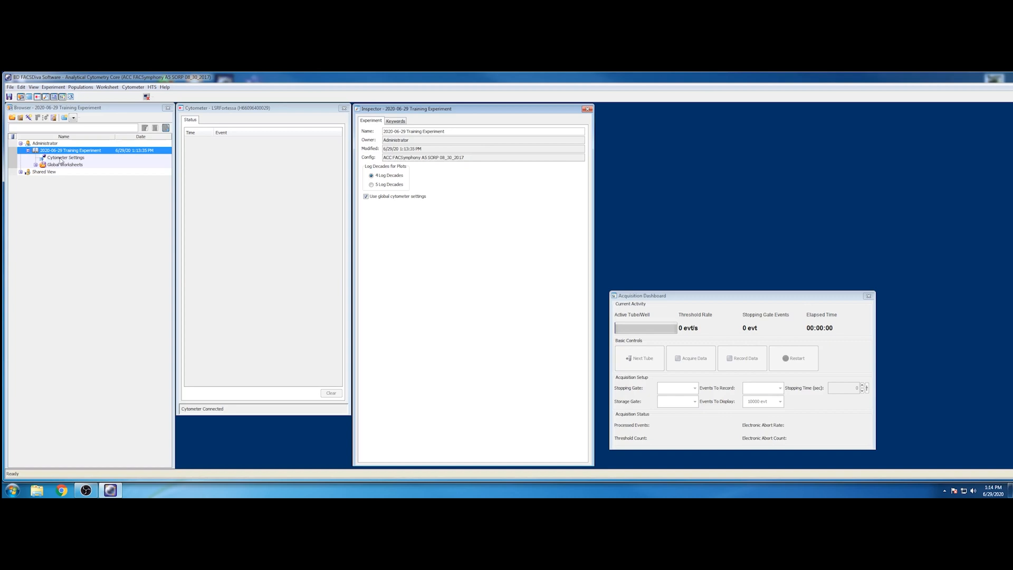
Delete all fluorescence parameters from Alexa Fluor 488 through PE-Cy7 in the experiment's cytometer settings, keeping FSC and SSC.
left_click(64, 158)
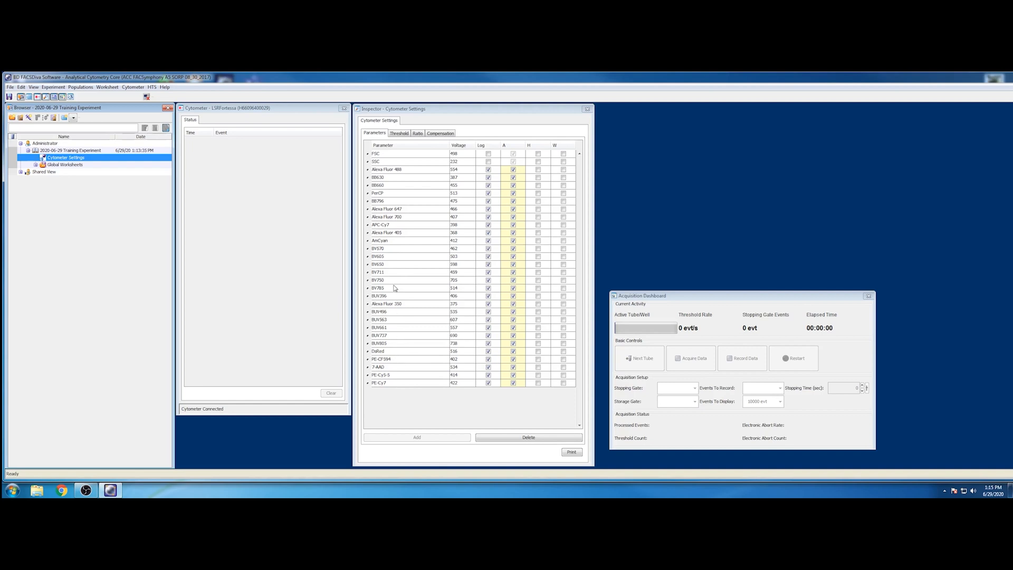
double_click(417, 170)
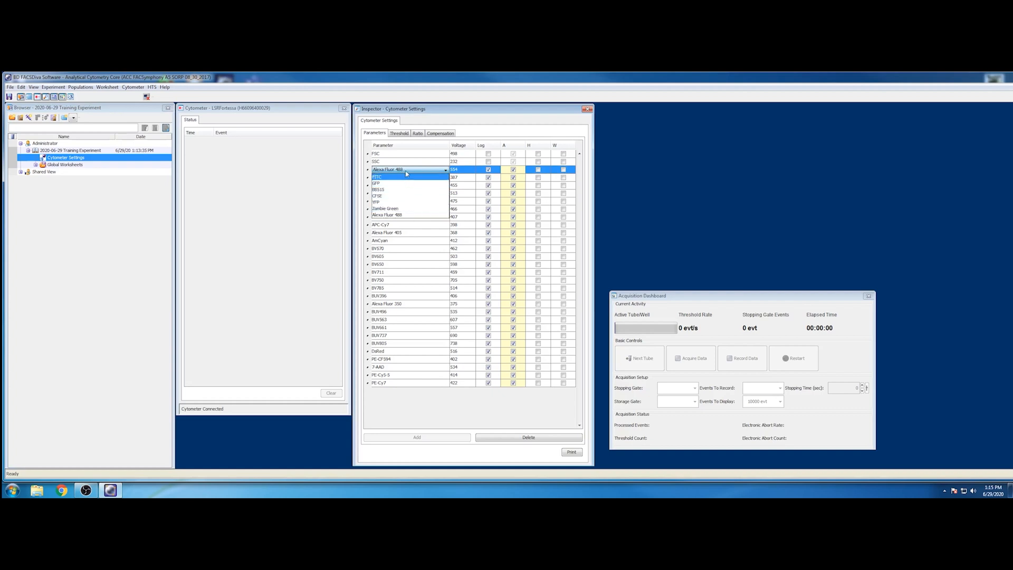
left_click(369, 173)
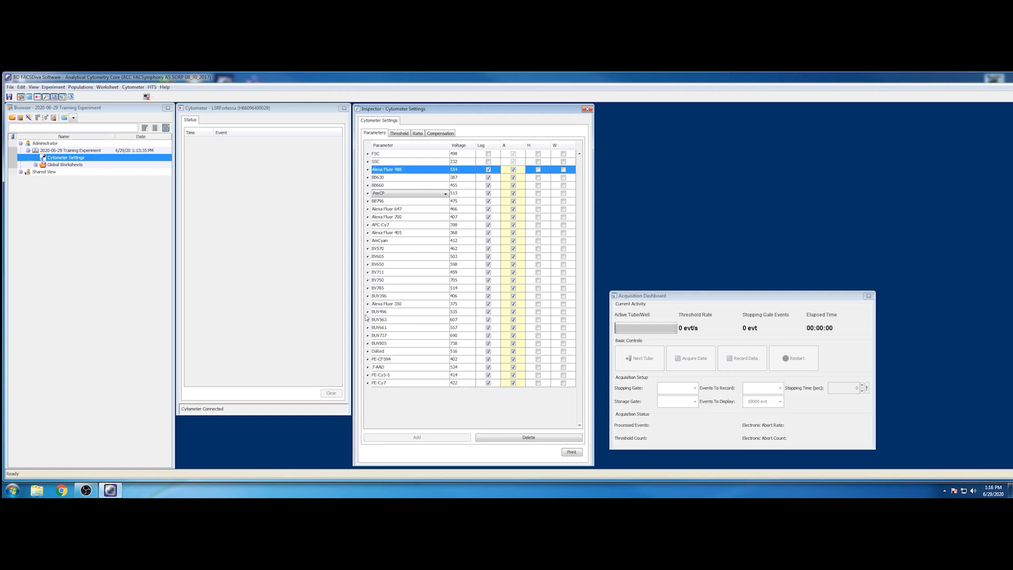
left_click(368, 383, "shift")
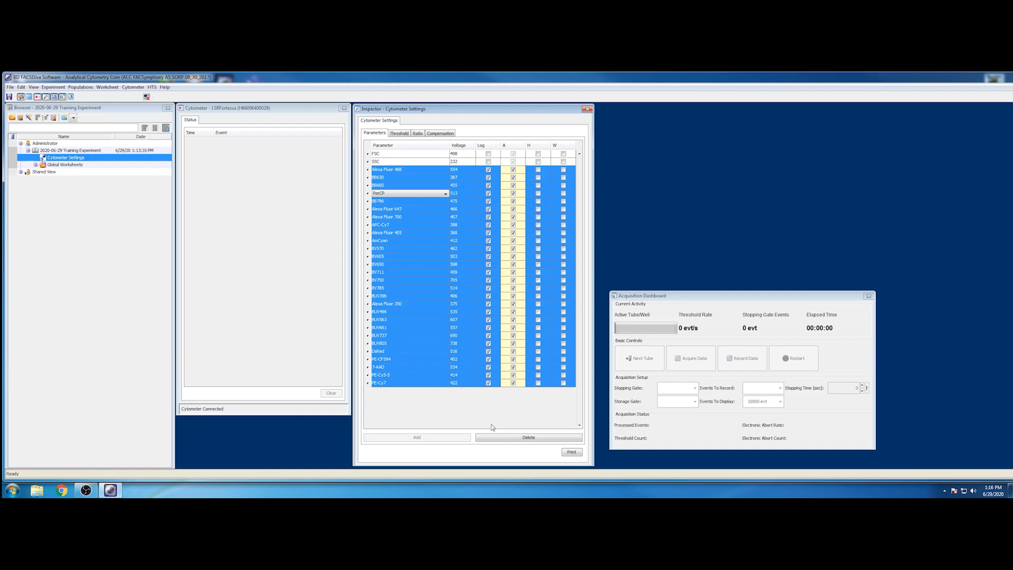
left_click(515, 438)
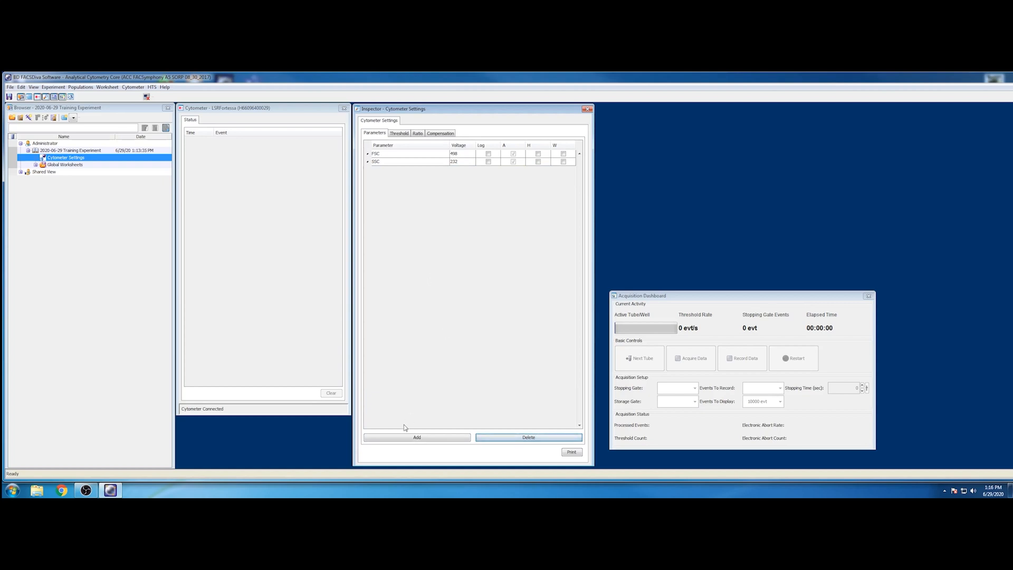
Add a parameter to the cytometer settings and assign it the fluorochrome FITC.
left_click(428, 439)
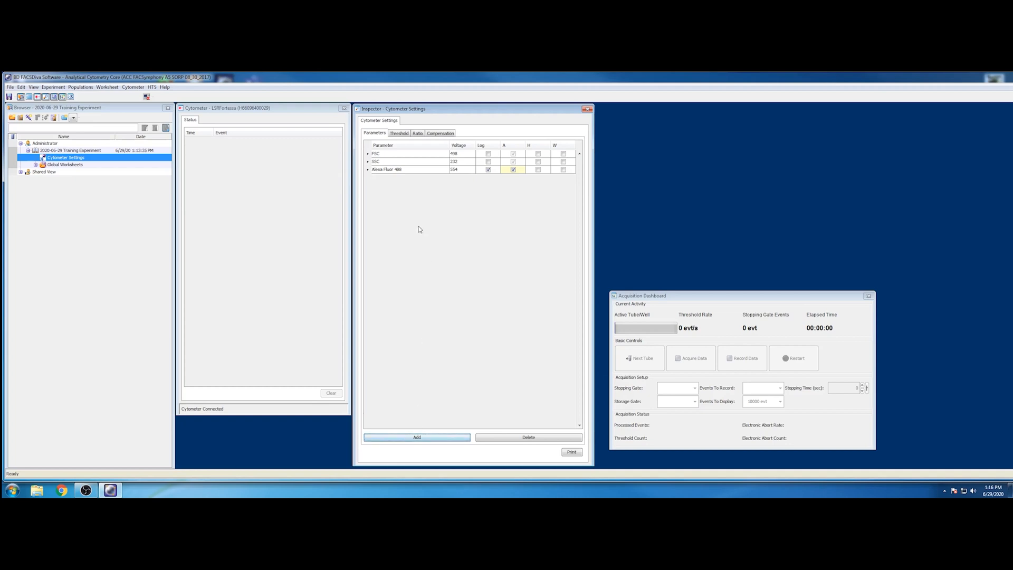
left_click(419, 170)
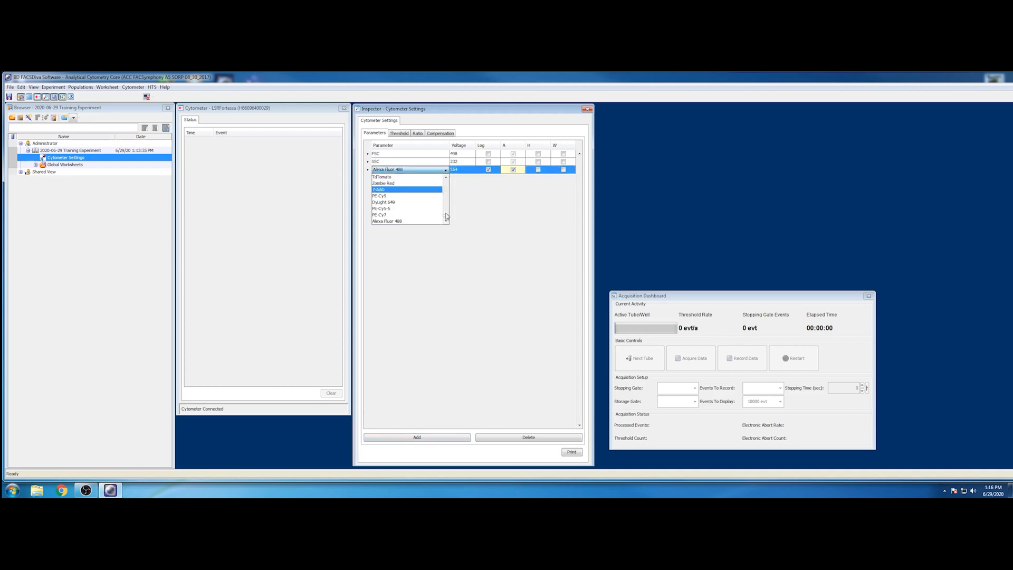
left_click_drag(446, 218, 453, 186)
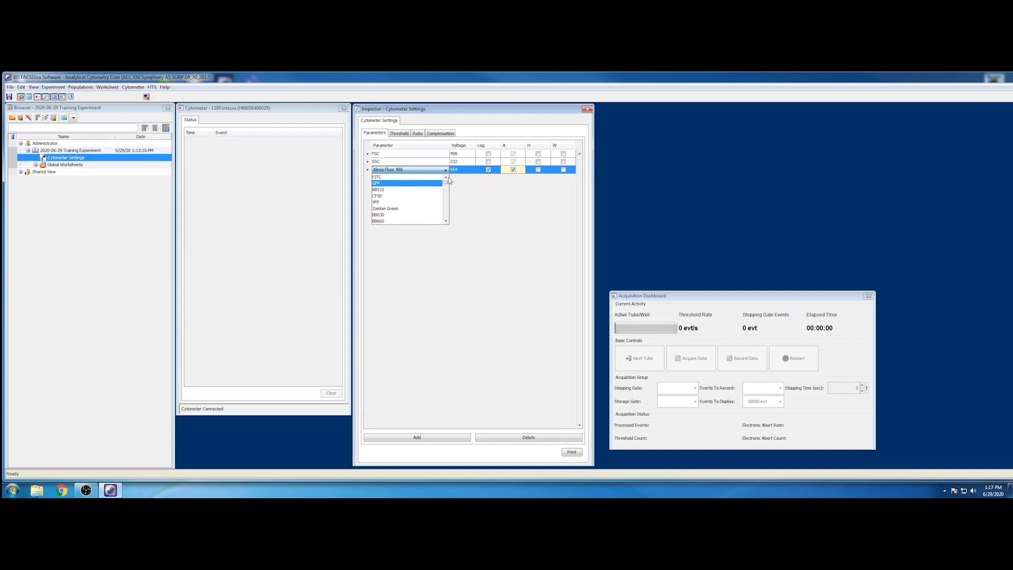
left_click(384, 177)
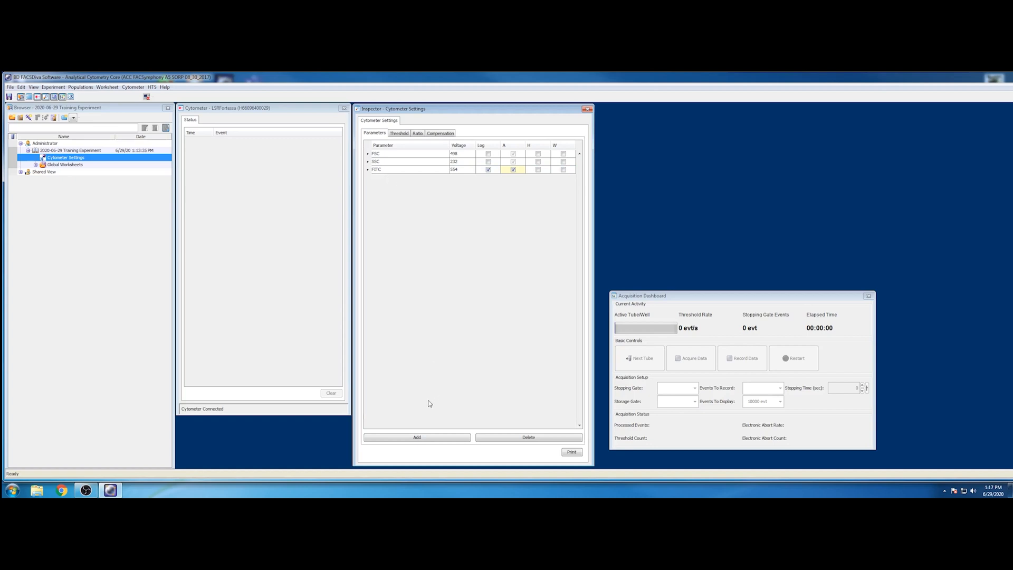
Add a second fluorescence parameter to the cytometer settings and assign it PE.
left_click(427, 439)
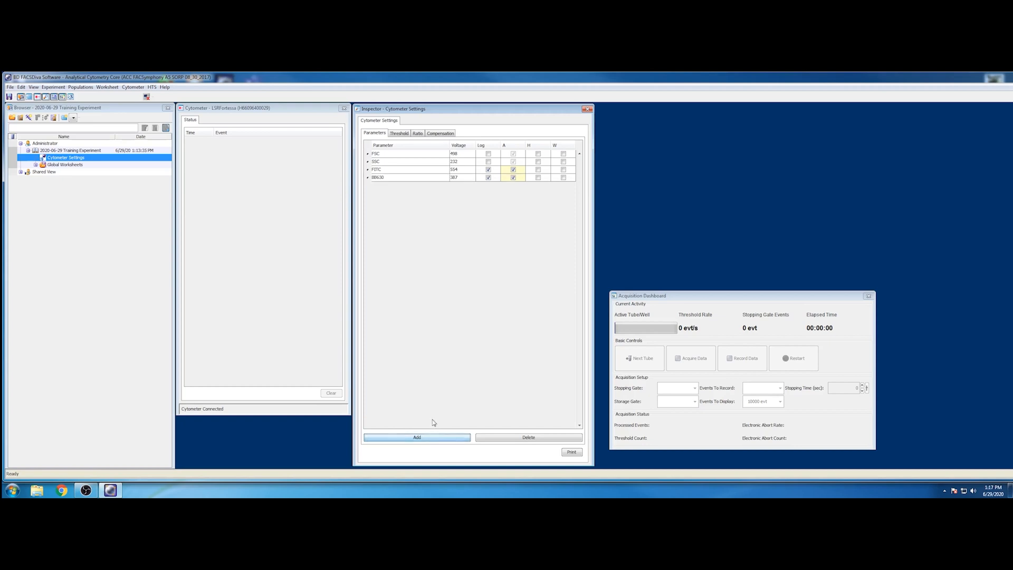
left_click(415, 179)
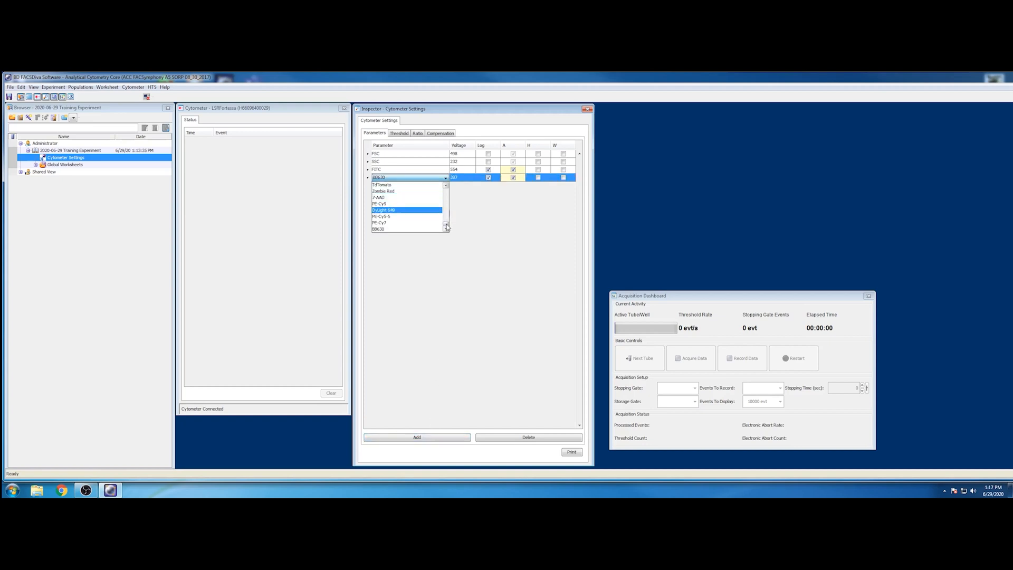
scroll(447, 224, "up", 5)
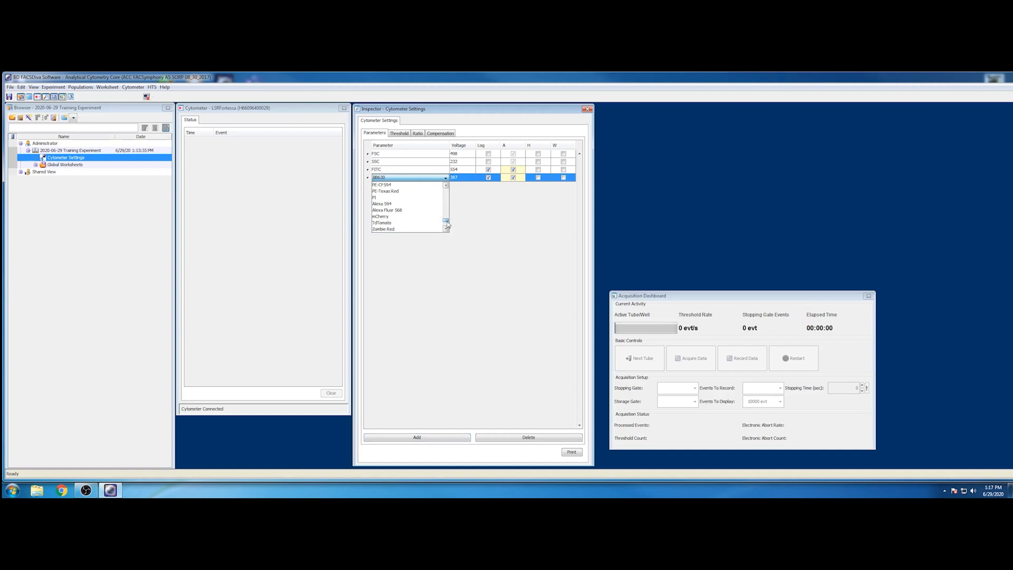
scroll(446, 224, "up", 1)
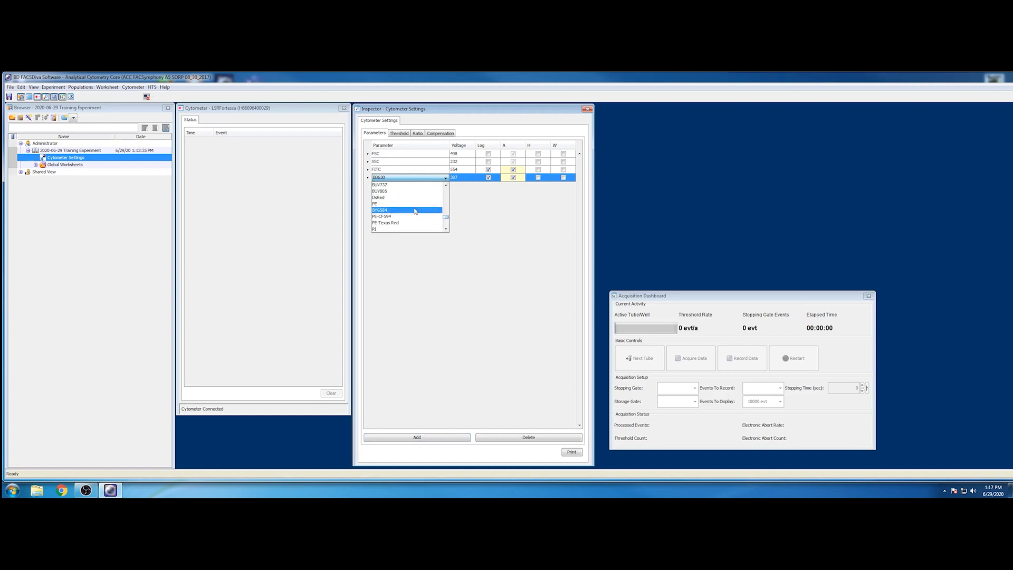
left_click(404, 204)
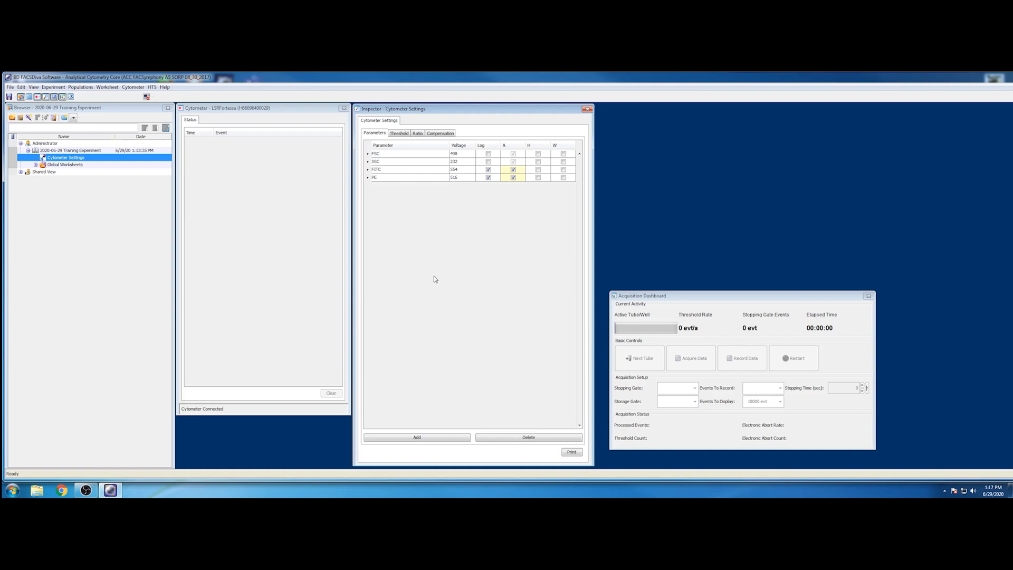
Add a third fluorescence parameter to the cytometer settings and assign it APC.
left_click(428, 437)
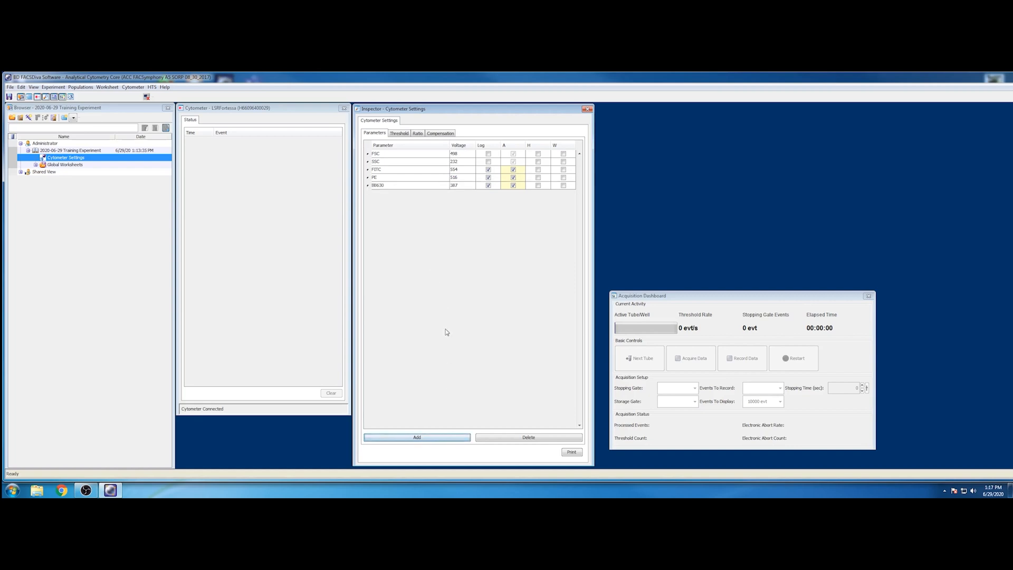
left_click(402, 186)
left_click_drag(446, 232, 450, 206)
left_click(417, 199)
Add a fourth fluorescence parameter assigned to APC-Cy7 and enable the height (H) measurement for FSC and SSC.
left_click(417, 437)
left_click(406, 194)
left_click_drag(447, 243, 448, 213)
left_click(436, 210)
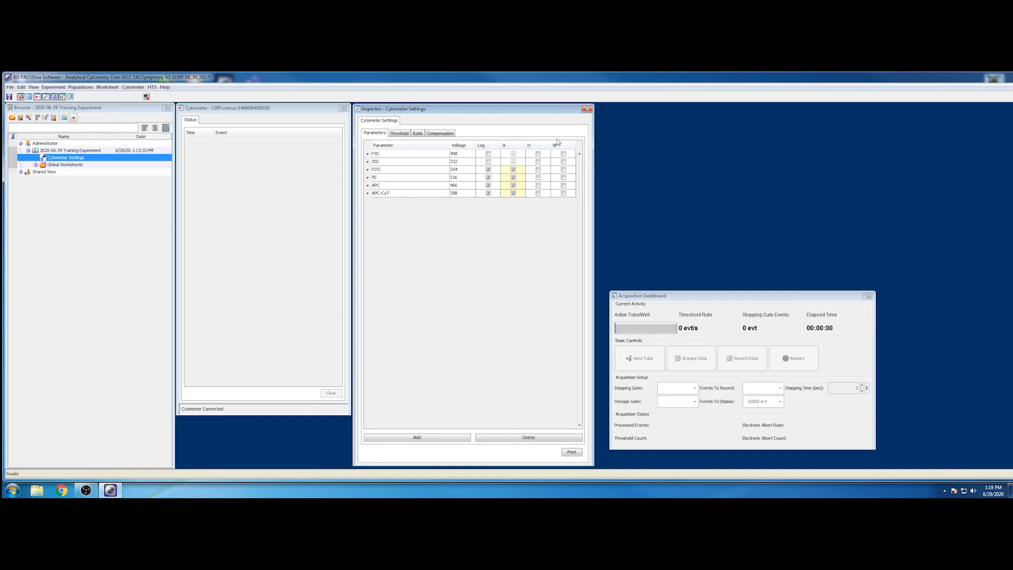
left_click(539, 162)
Create compensation controls for FITC, PE, APC and APC-Cy7, including a separate unstained control tube.
left_click(54, 87)
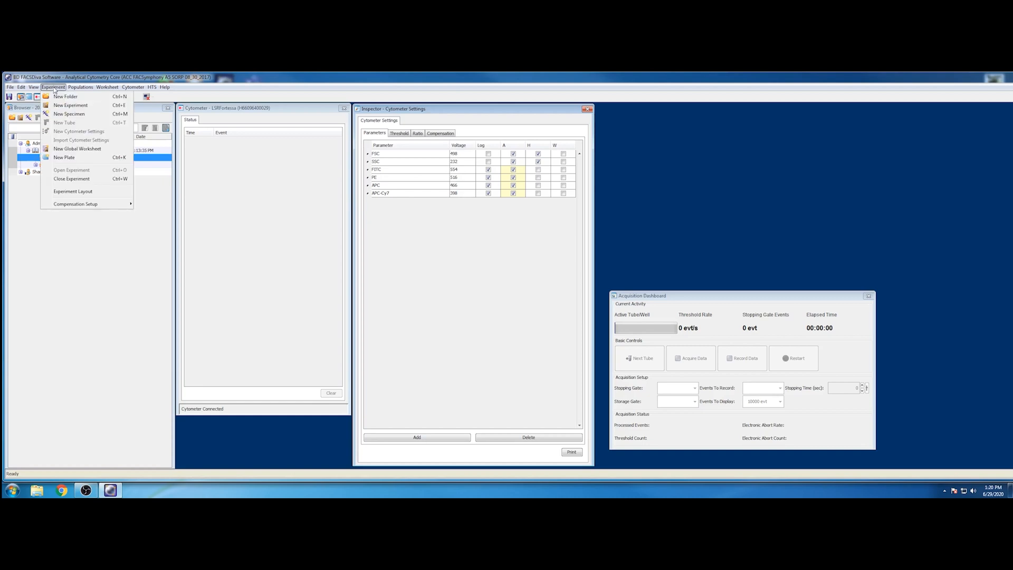
mouse_move(77, 205)
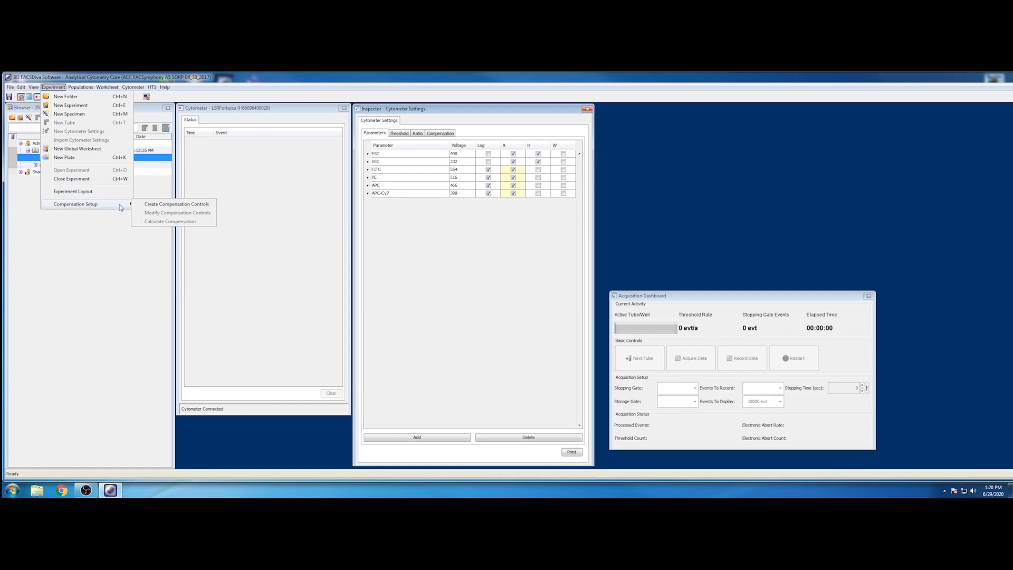
left_click(190, 208)
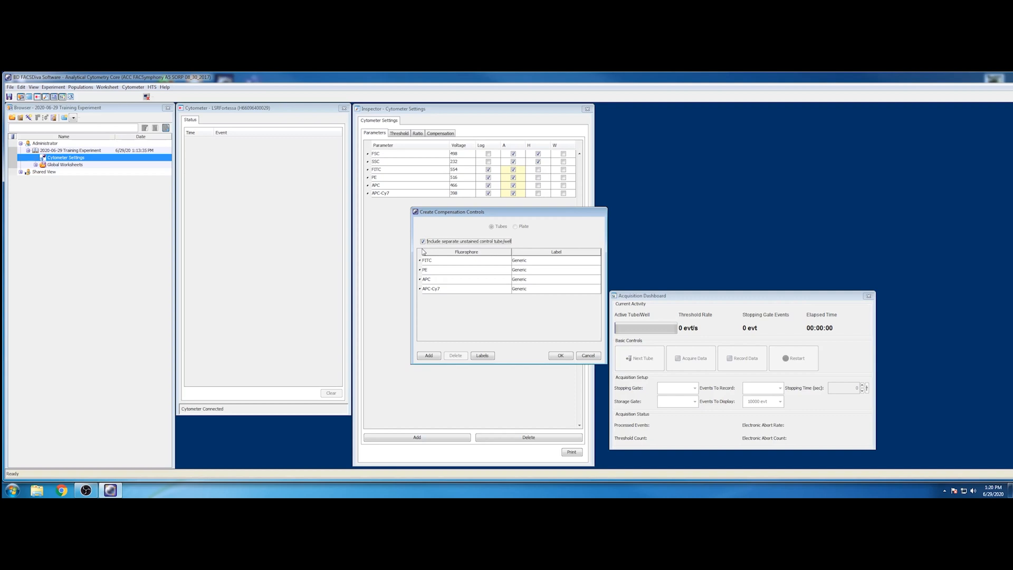
left_click(555, 357)
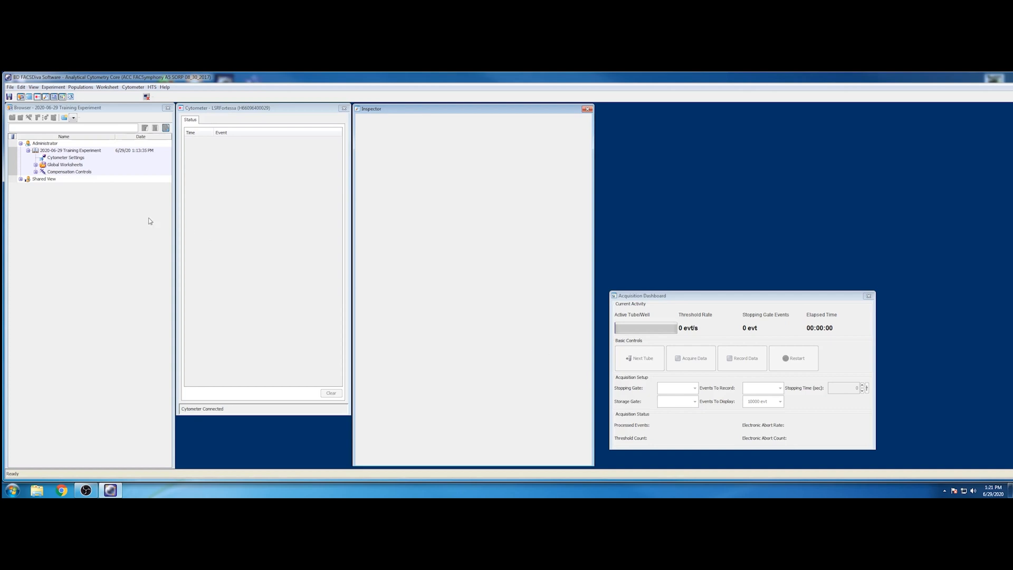
Activate the Unstained Control tube under Compensation Controls, with its cytometer parameters shown, and start acquiring data.
left_click(36, 172)
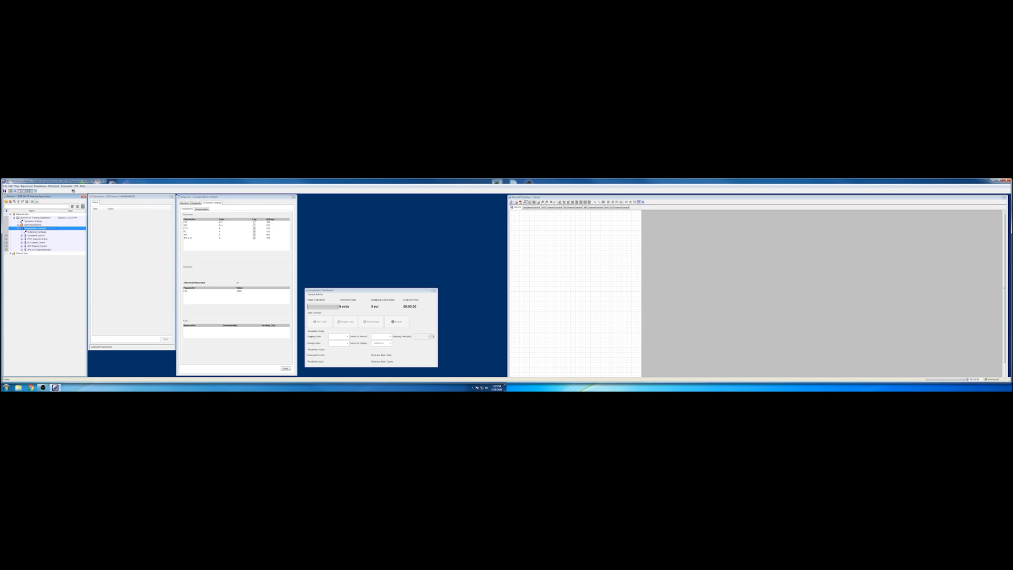
left_click(511, 202)
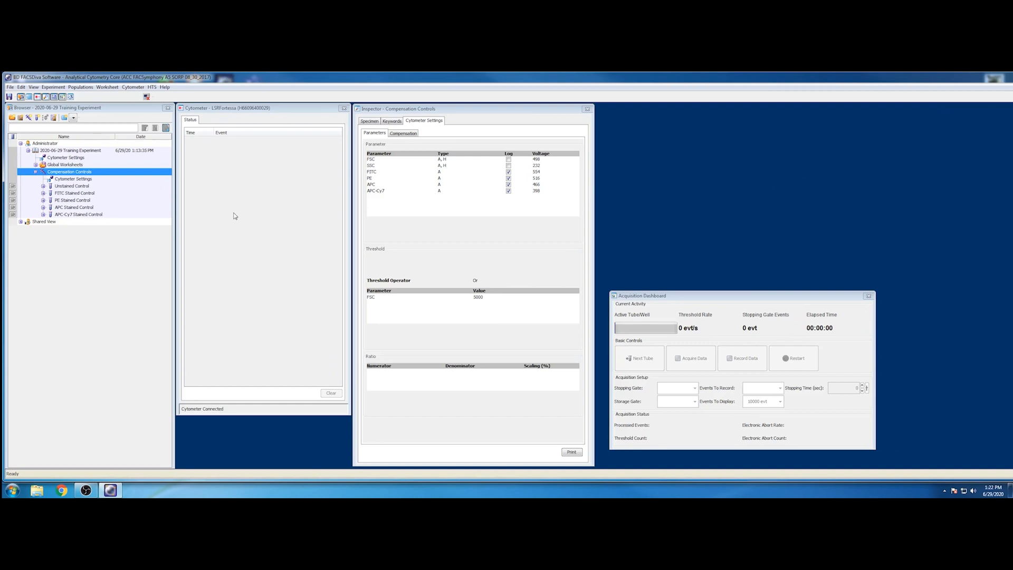
left_click(69, 187)
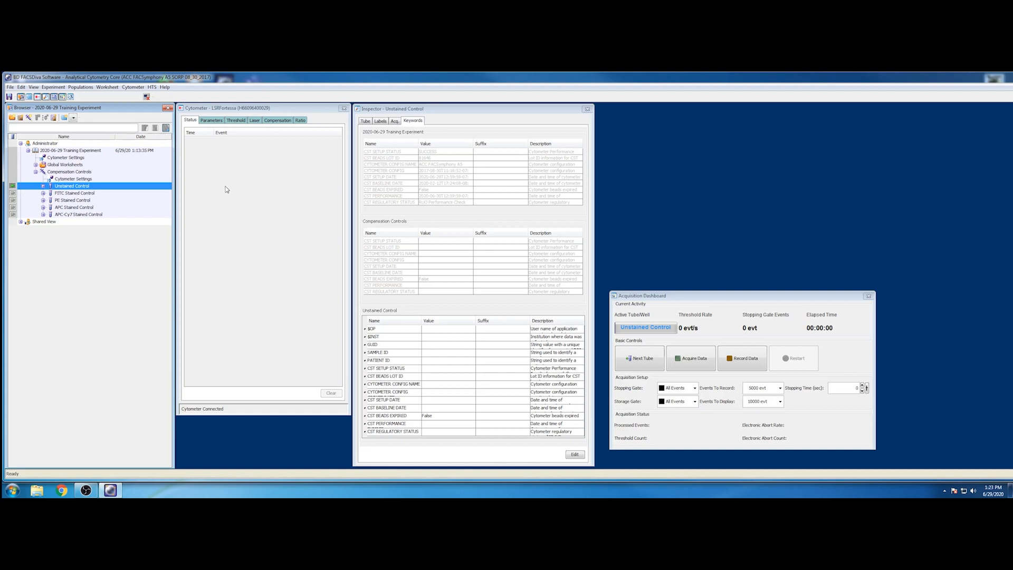
left_click(210, 122)
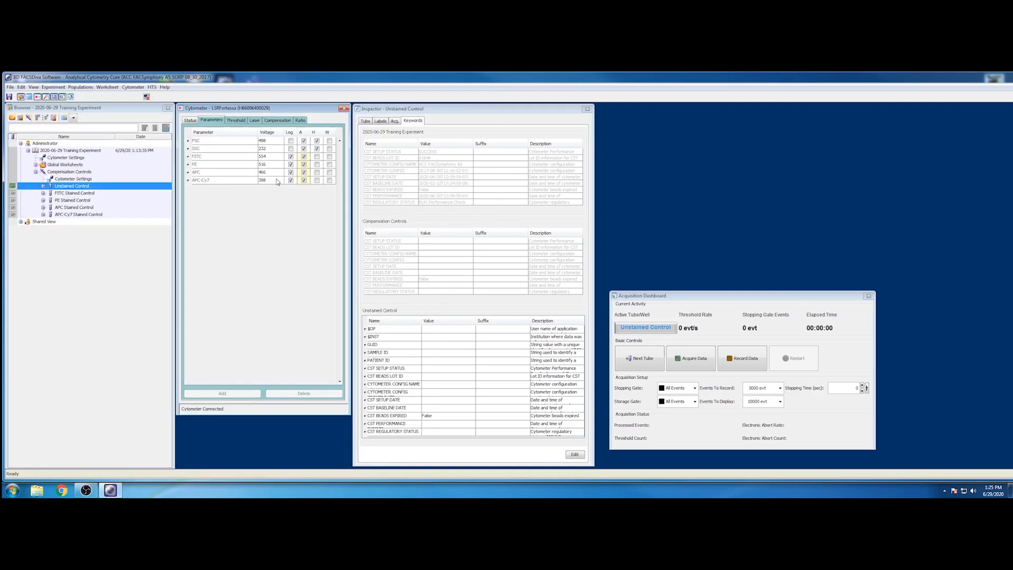
left_click(695, 364)
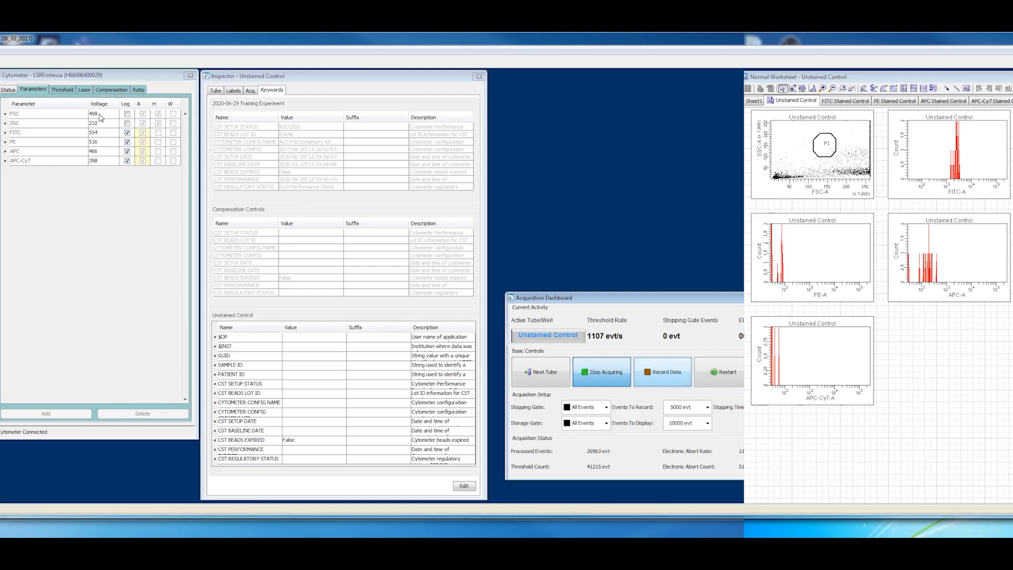
Set the FSC voltage to 325 and restart the acquisition to refresh the plots.
left_click(100, 117)
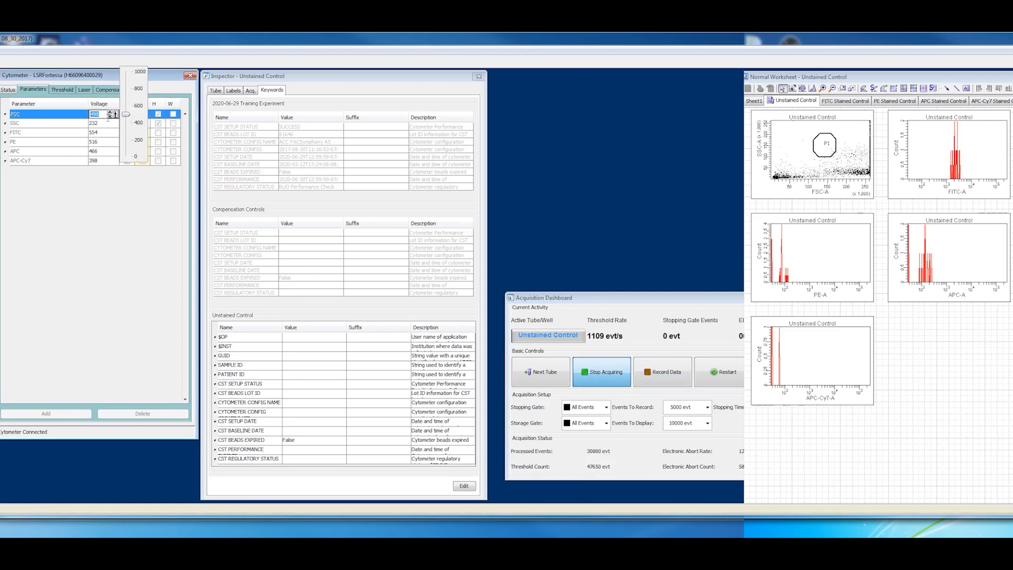
left_click(91, 115)
left_click_drag(89, 115, 102, 114)
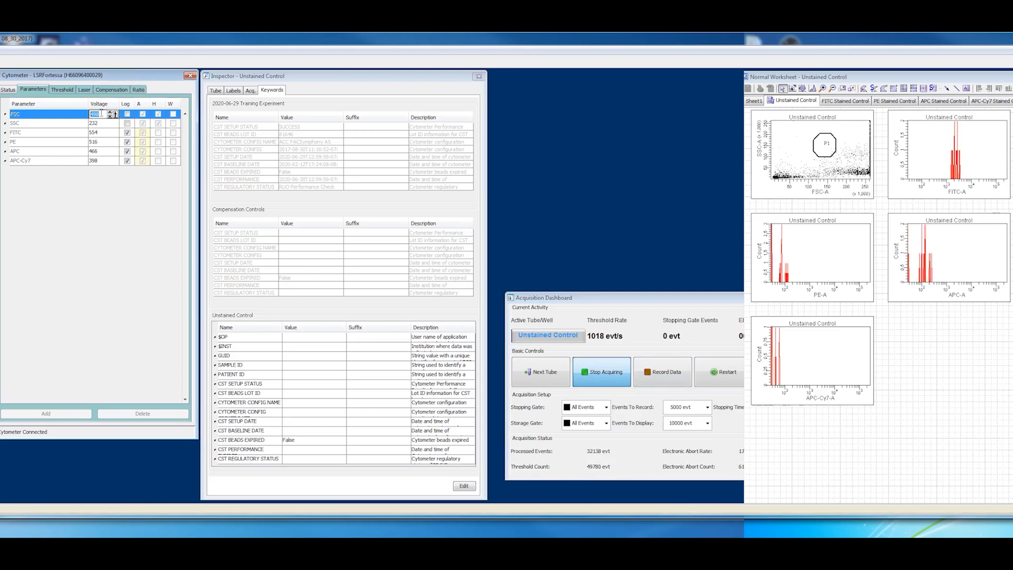
type("325")
key("Return")
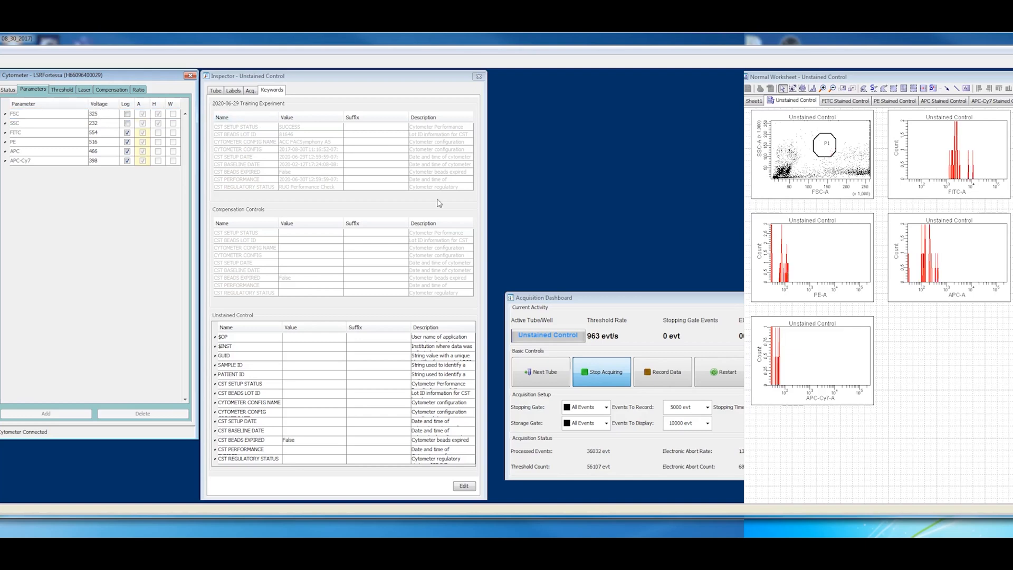
left_click(727, 376)
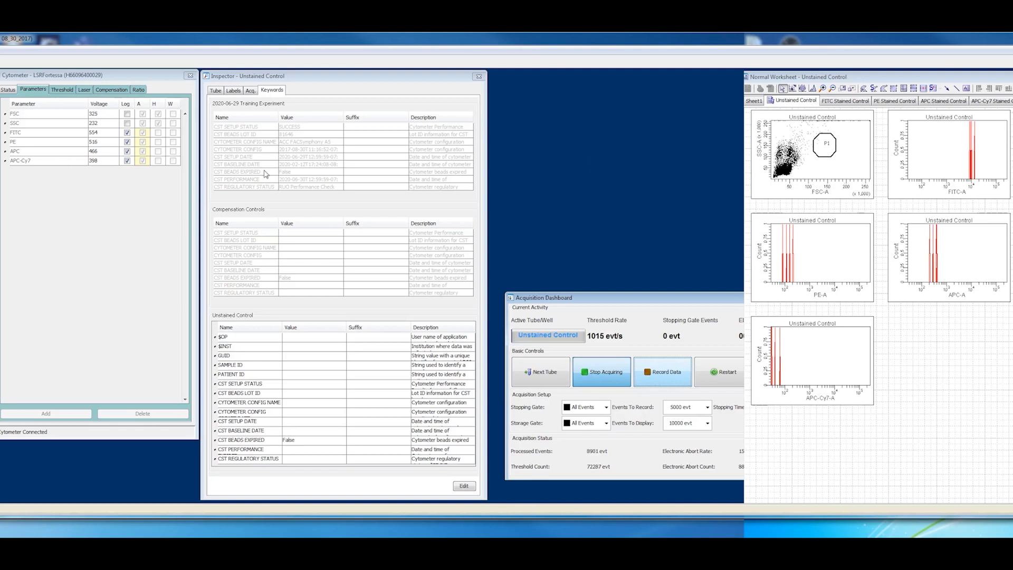
Raise the FSC voltage to 355 and restart the acquisition.
left_click(101, 114)
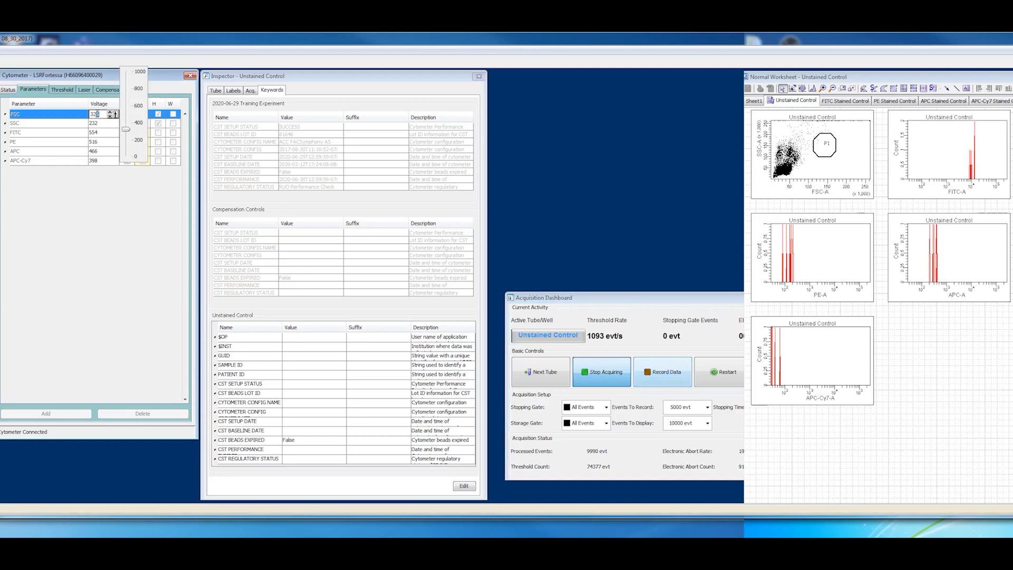
type("355")
key("Return")
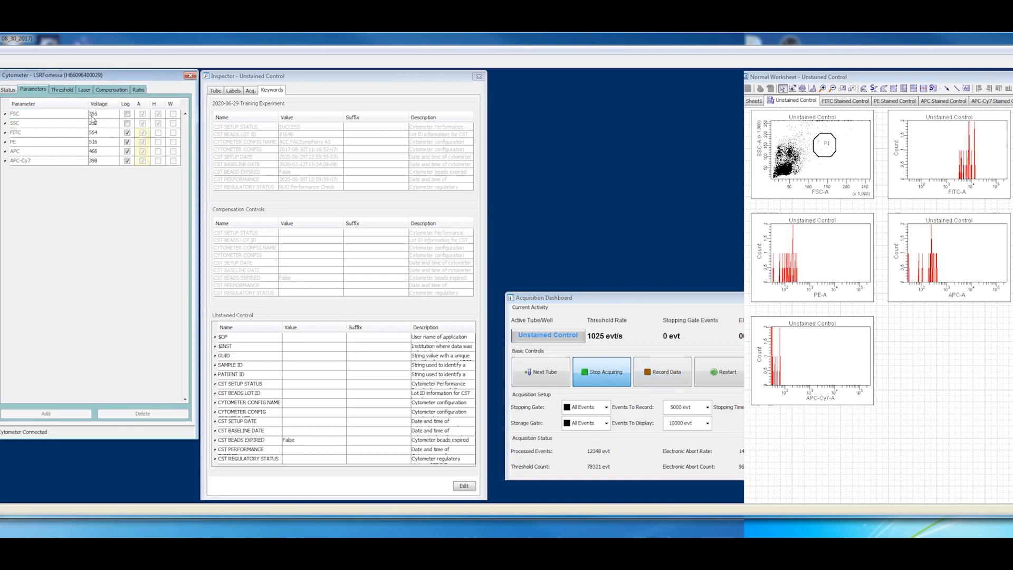
left_click(718, 372)
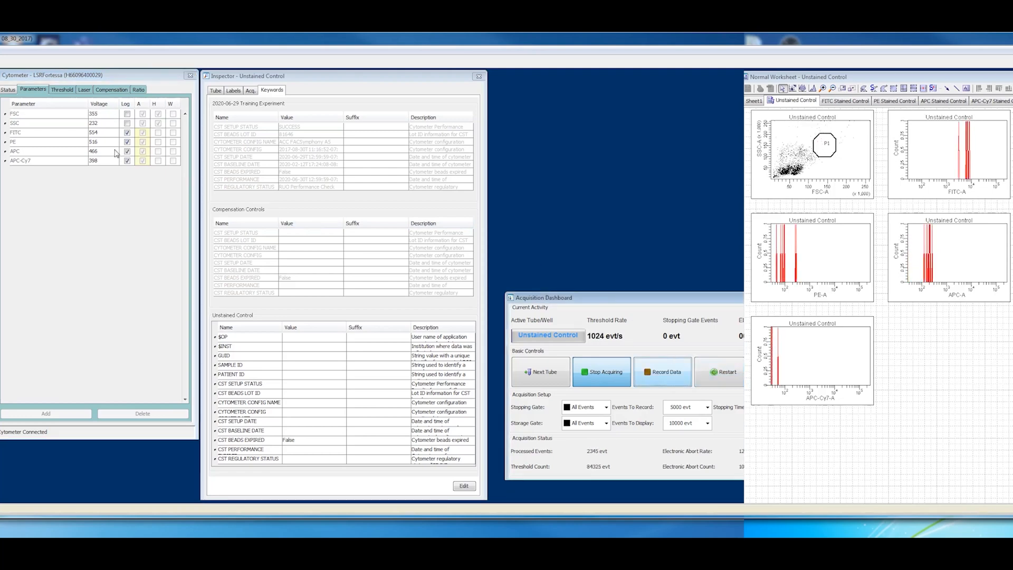
Raise the FSC voltage to 370 and restart the acquisition.
left_click(96, 114)
type("70")
key("Return")
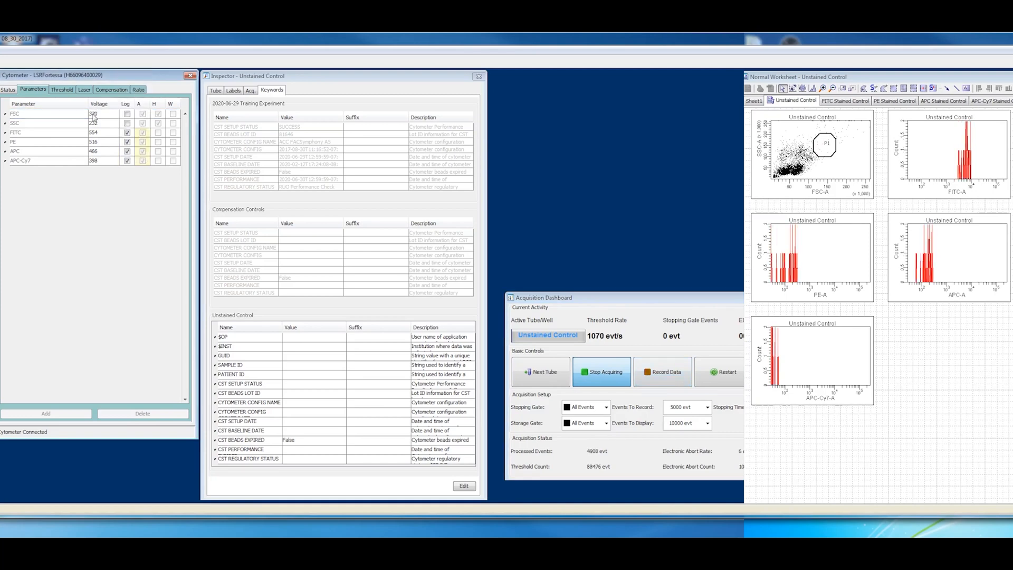
left_click(705, 373)
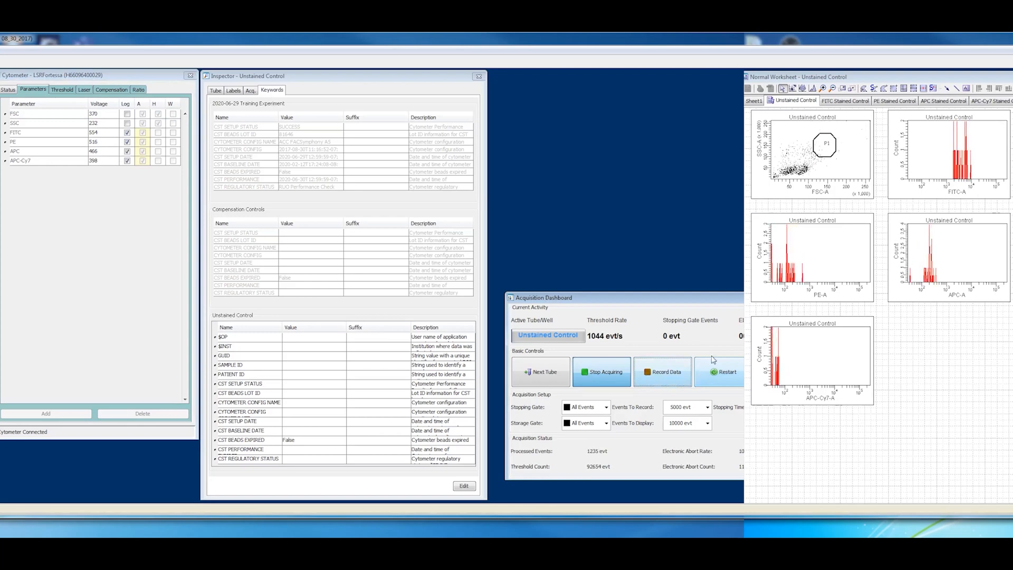
Raise the FSC voltage to 410 and restart the acquisition.
left_click(95, 114)
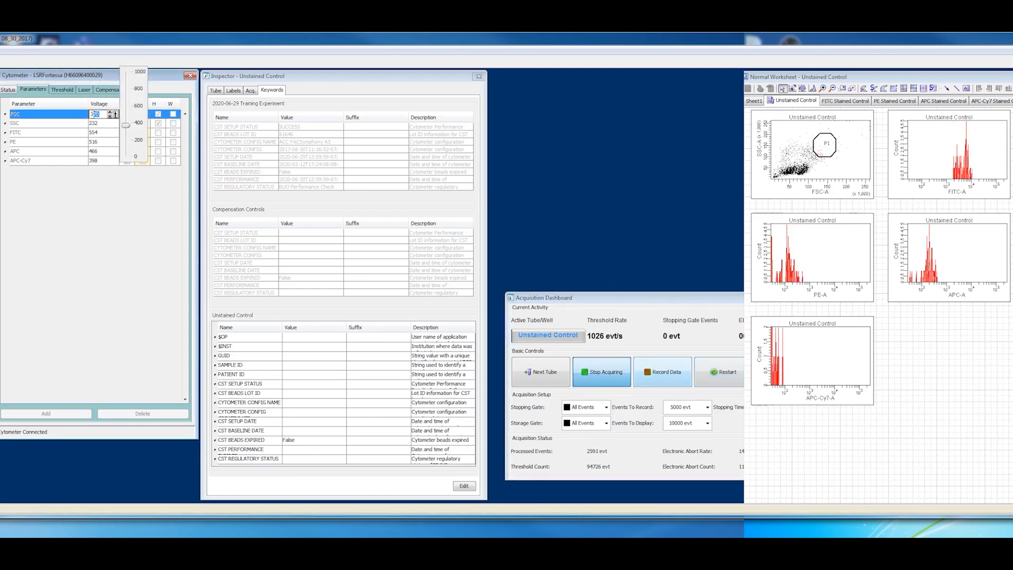
left_click_drag(93, 114, 90, 114)
type("4")
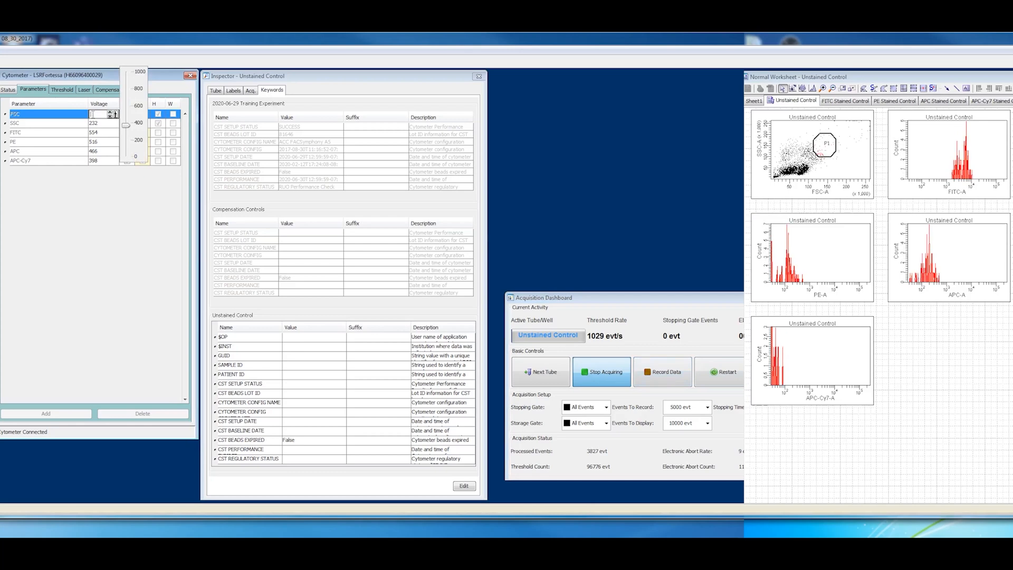
type("10")
key("Return")
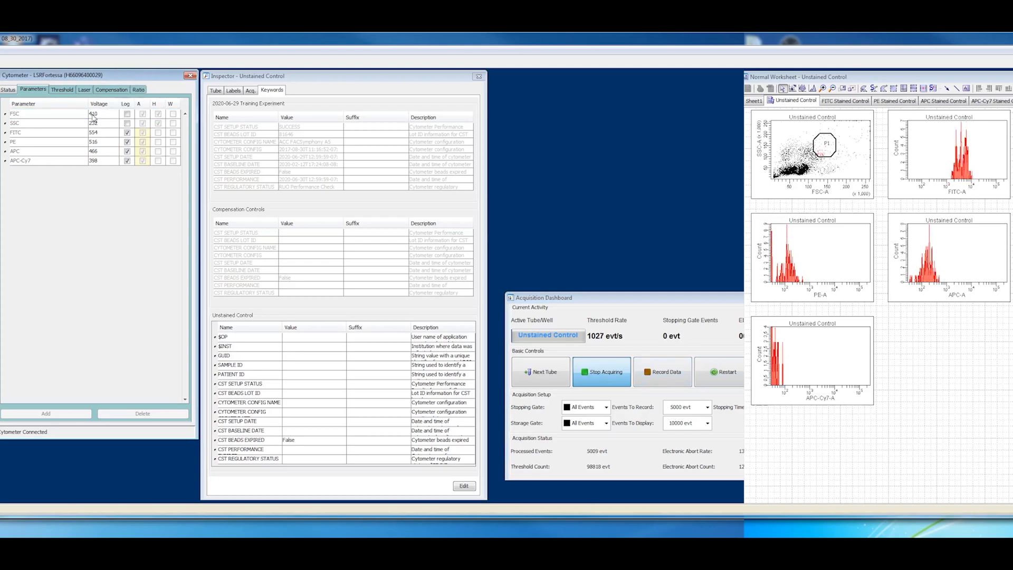
left_click(720, 375)
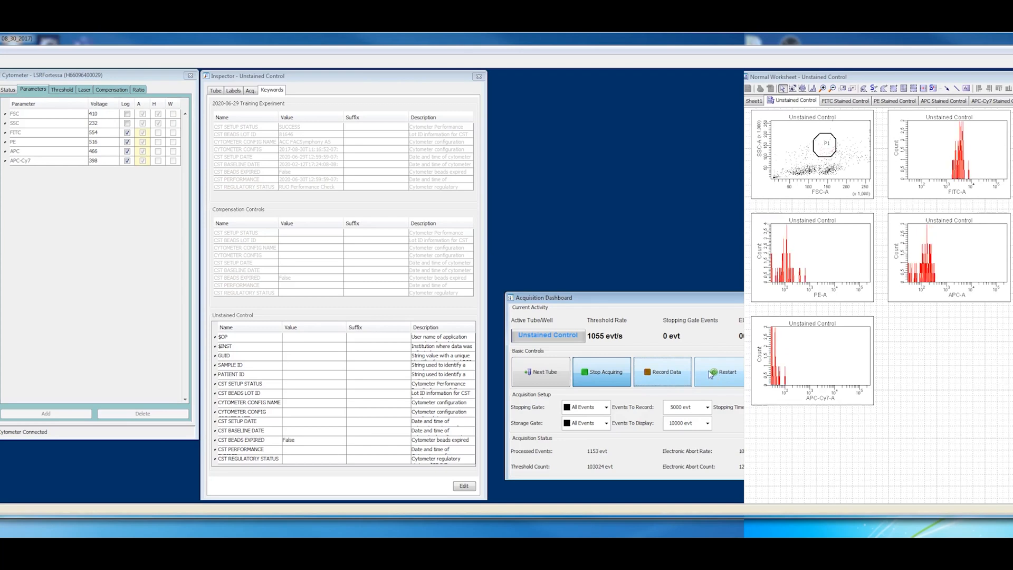
Lower the FSC voltage to 395 and restart the acquisition.
double_click(93, 114)
type("3")
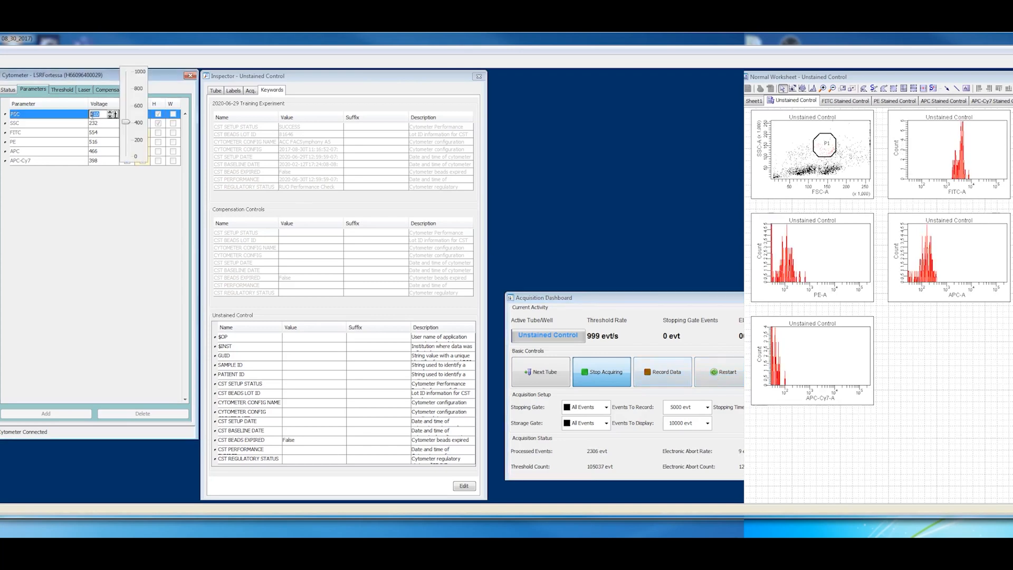
type("95")
key("Return")
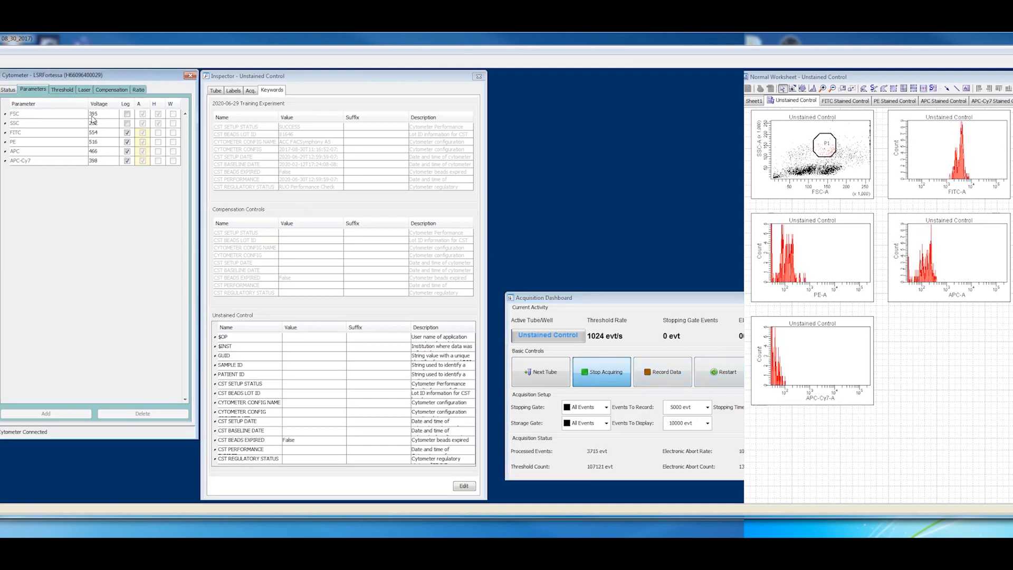
left_click(724, 372)
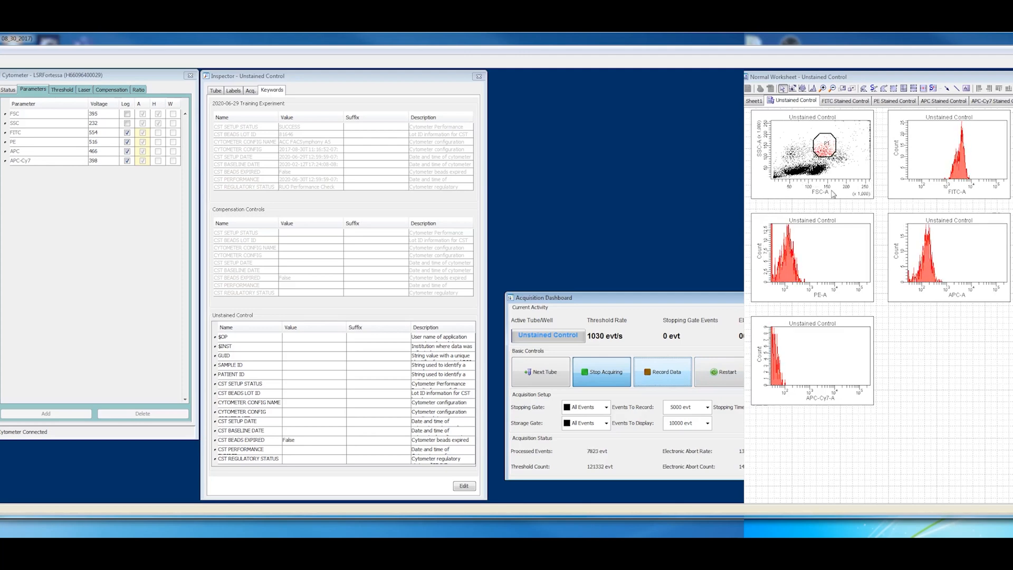
Move gate P1 onto the cell population and reshape it to span about 90,000 to 240,000 on FSC-A, excluding the low-FSC debris.
left_click_drag(826, 146, 789, 134)
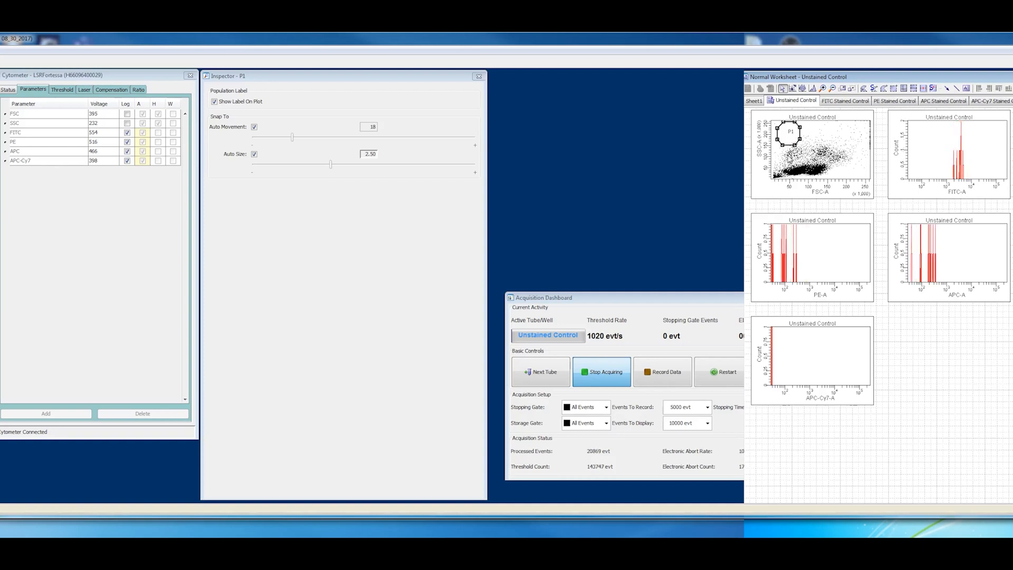
left_click_drag(788, 134, 818, 178)
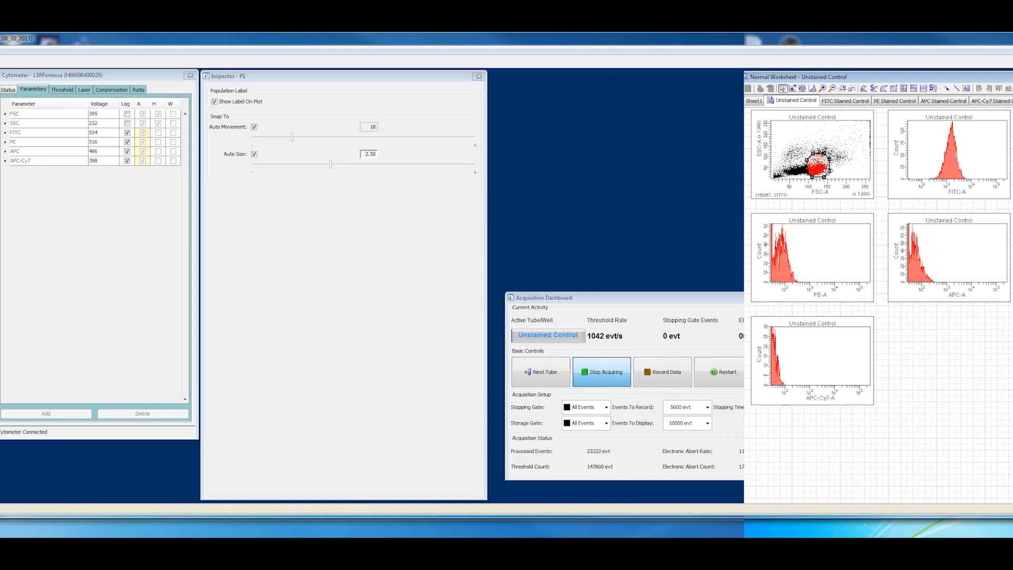
left_click_drag(830, 170, 861, 152)
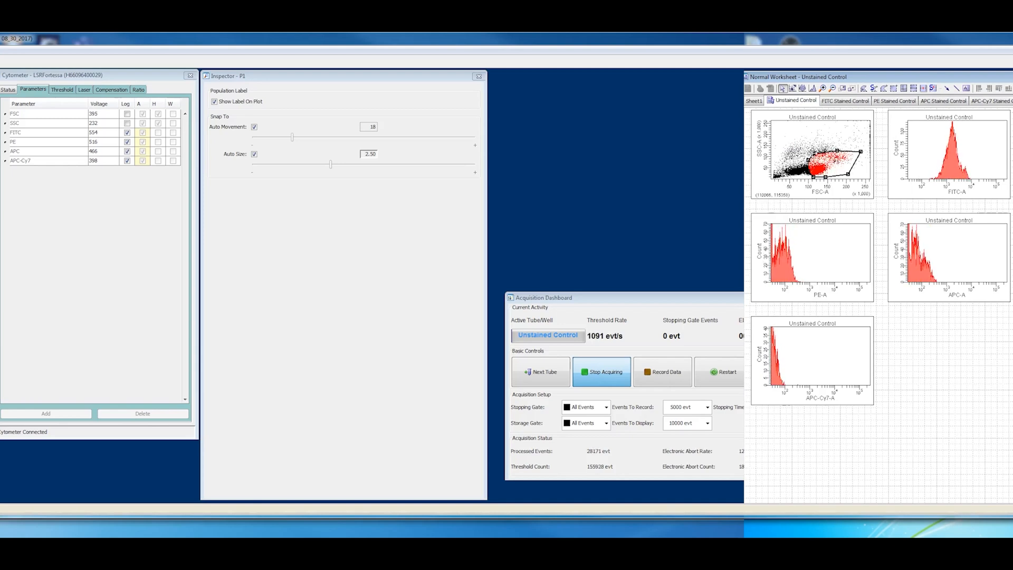
left_click_drag(838, 151, 843, 144)
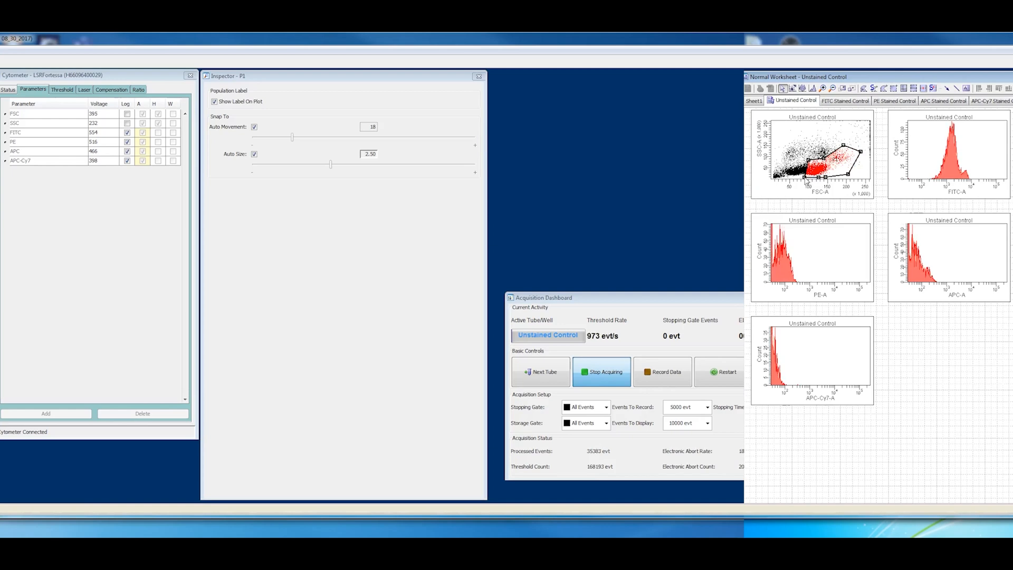
left_click(901, 247)
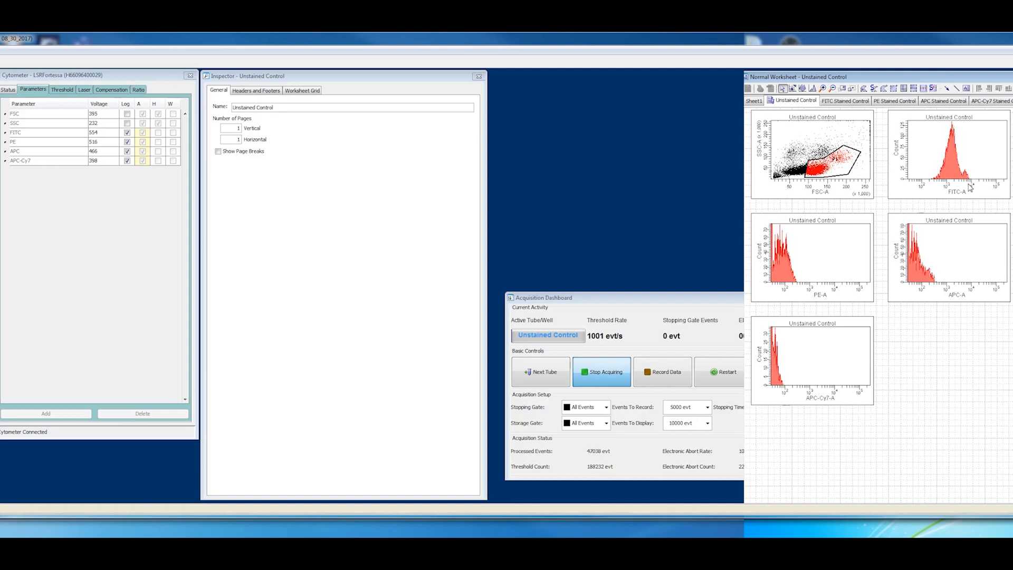
Stop the running acquisition on the Unstained Control tube and start acquiring data again for the next sample.
left_click(602, 372)
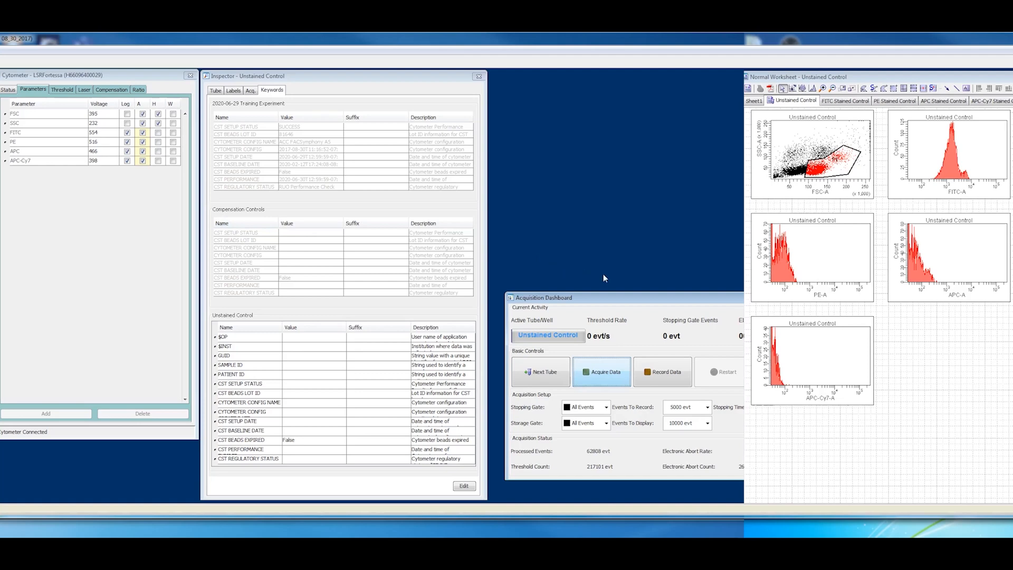
left_click(611, 370)
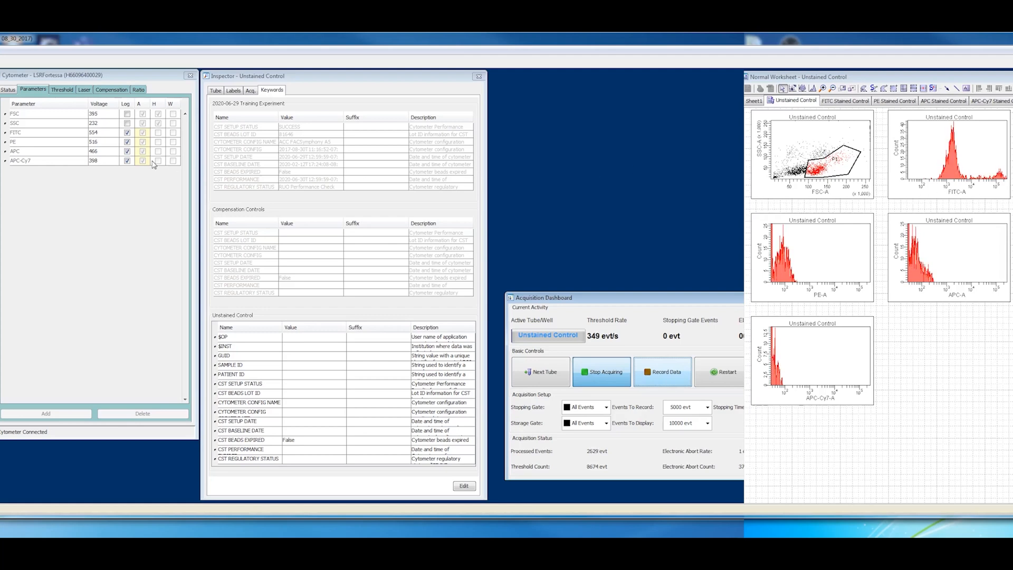
Lower the FITC voltage to 530 and restart the acquisition.
left_click(102, 134)
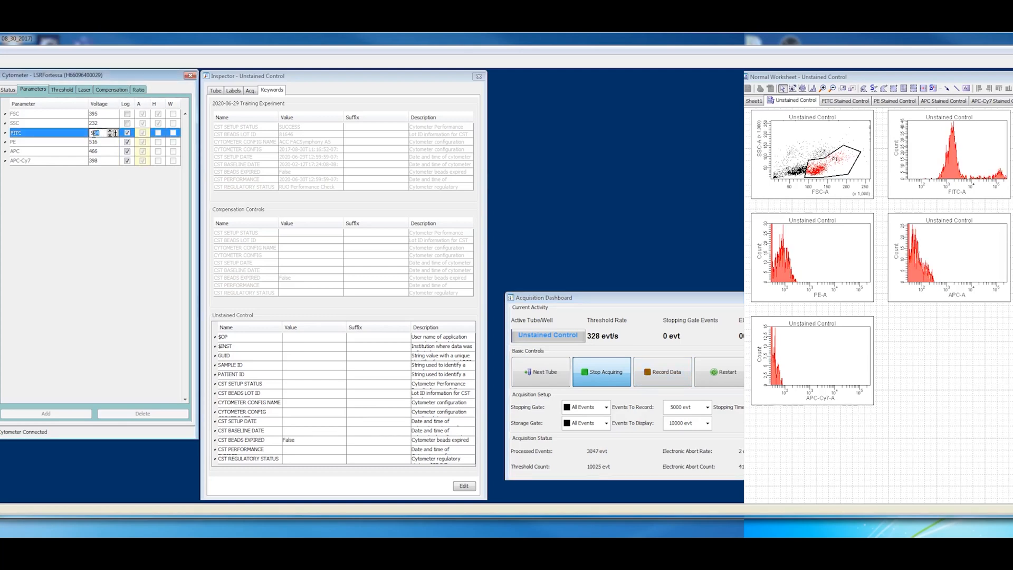
type("530")
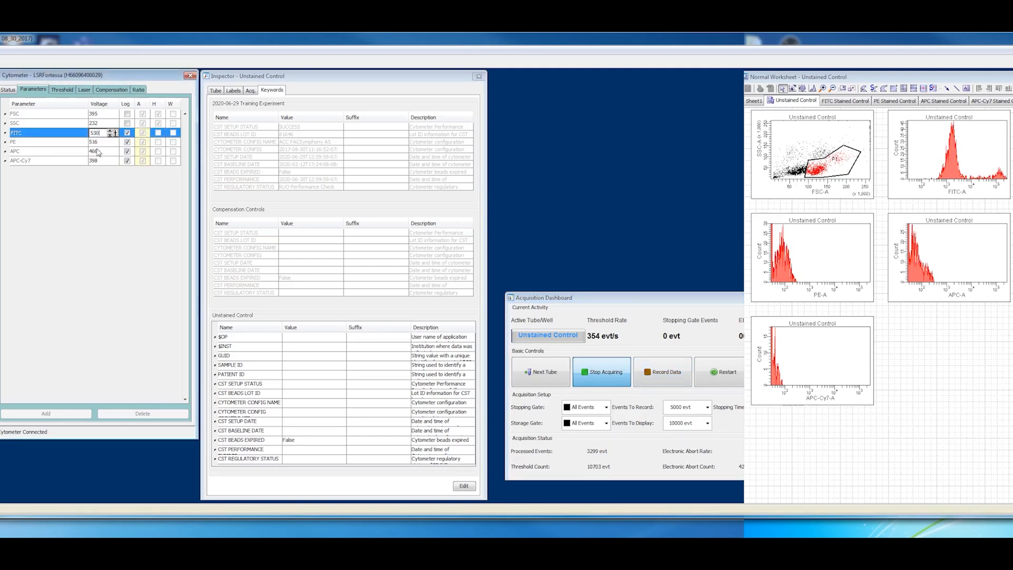
key("Return")
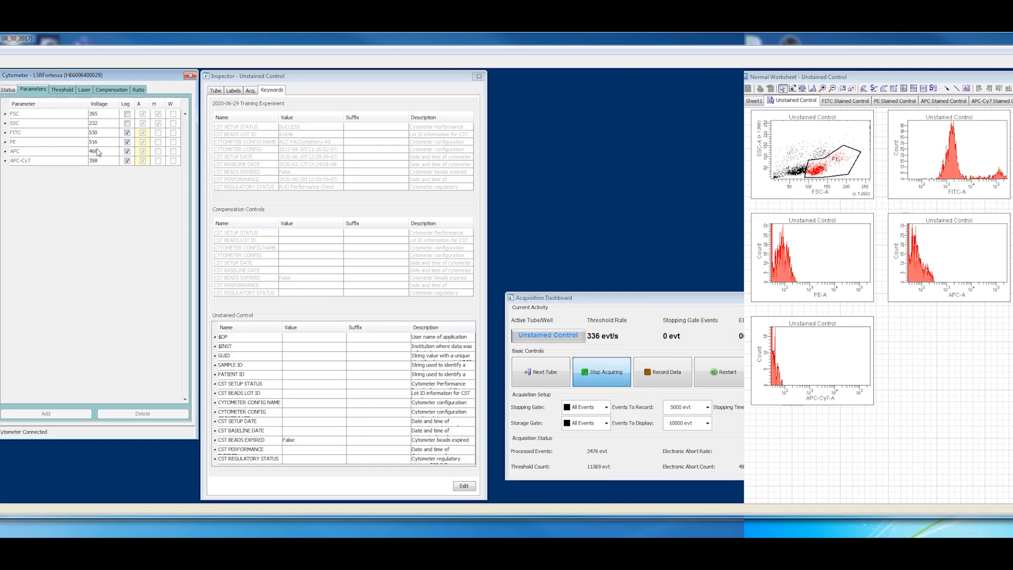
left_click(723, 373)
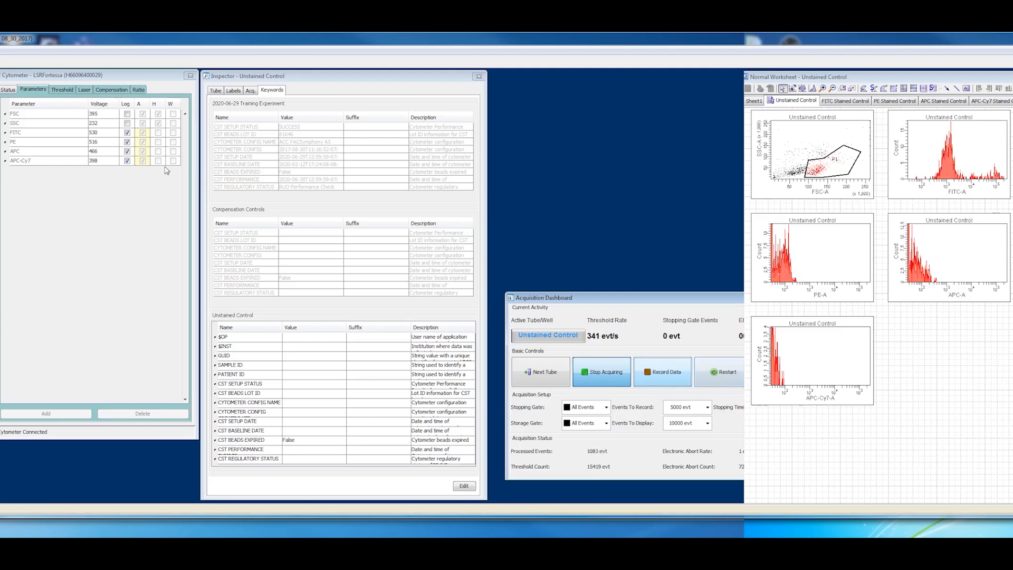
Try a much lower FITC voltage of 300 and restart the acquisition.
left_click(90, 134)
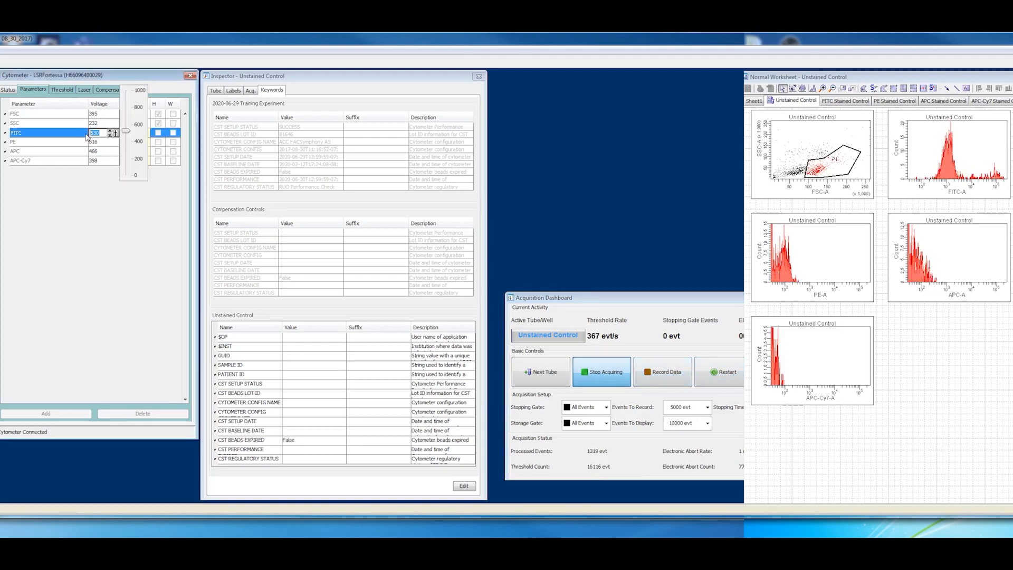
type("3")
key("Return")
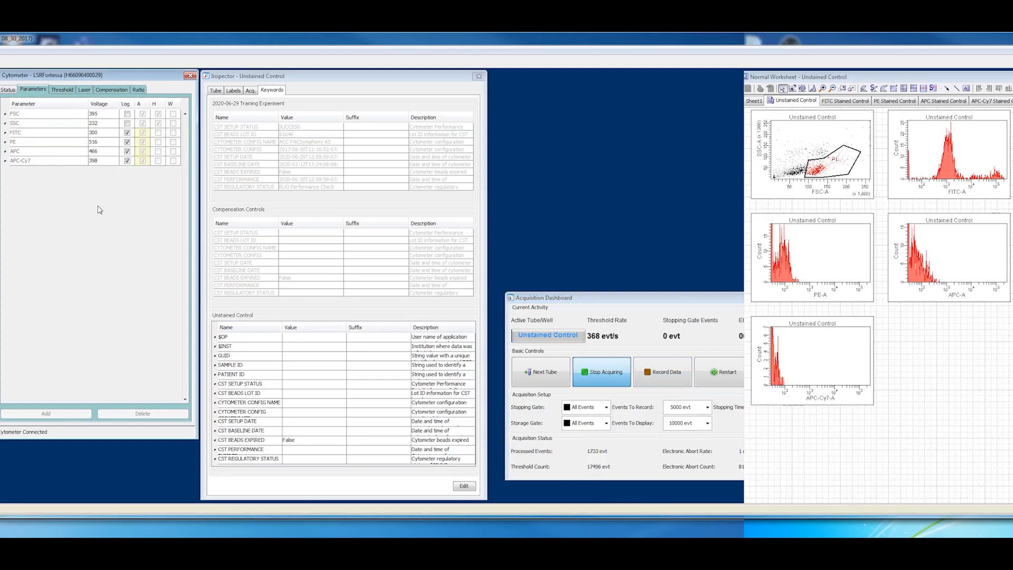
left_click(731, 383)
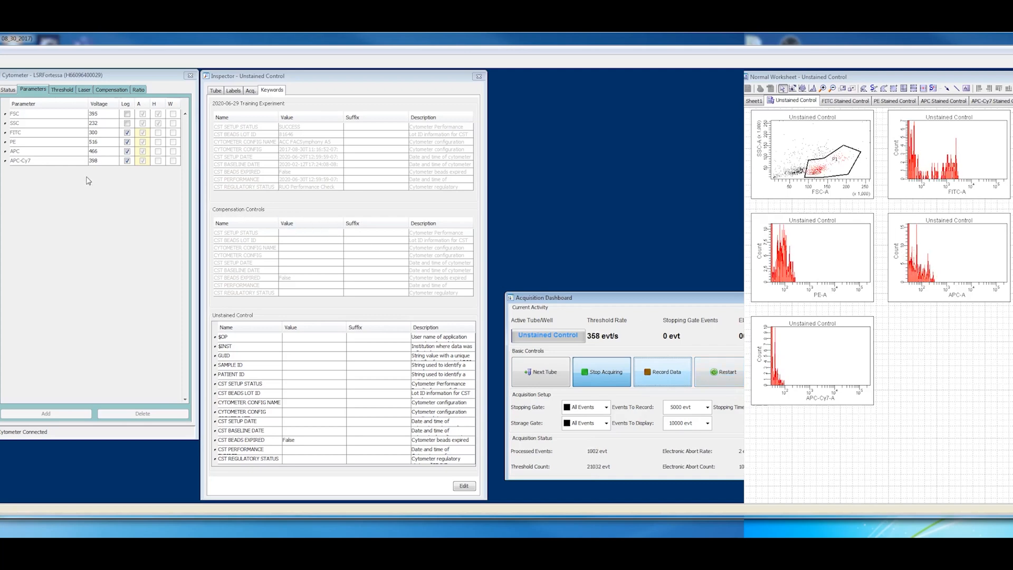
Raise the FITC voltage to 525 and restart the acquisition.
left_click(94, 133)
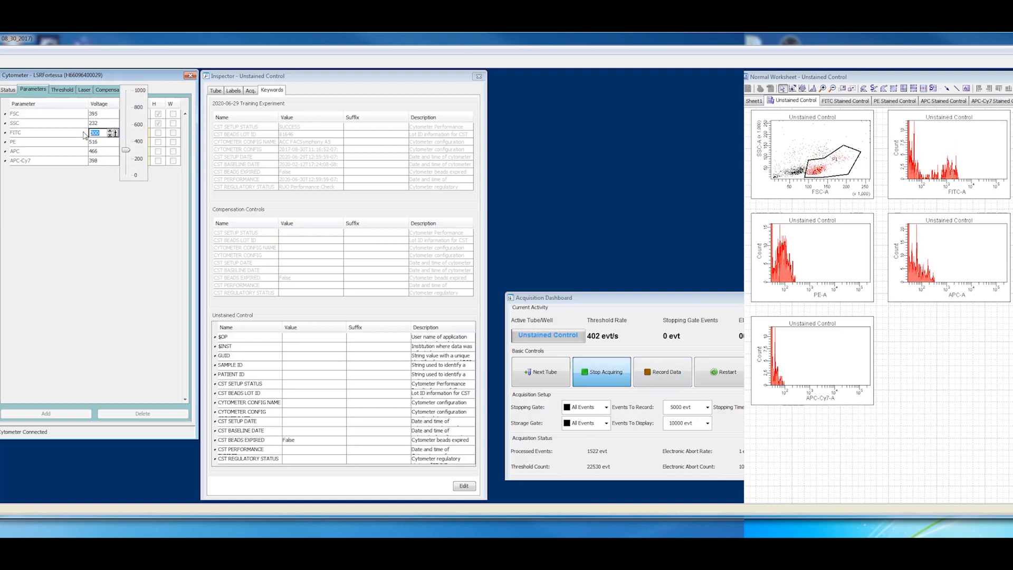
type("525")
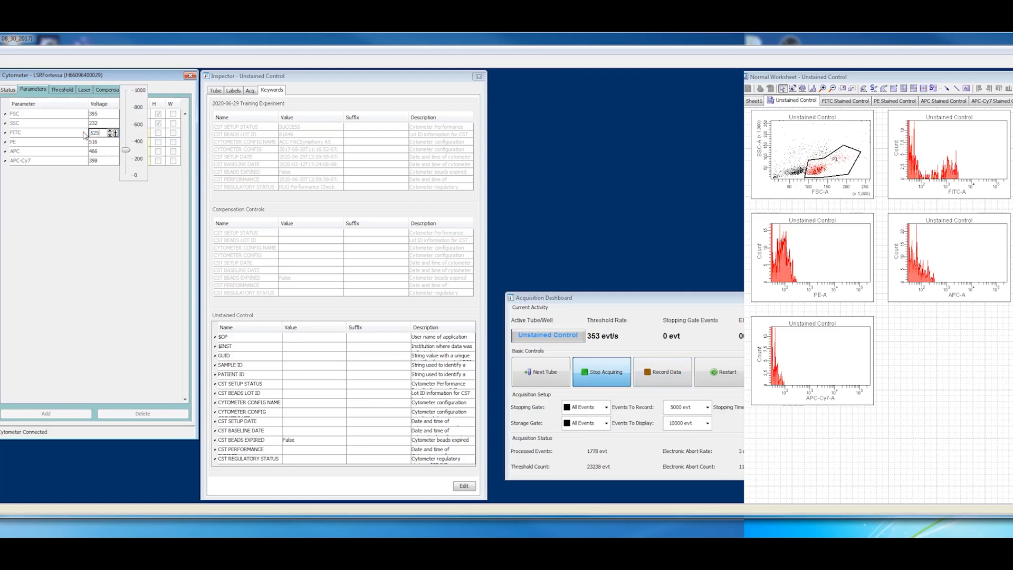
key("Return")
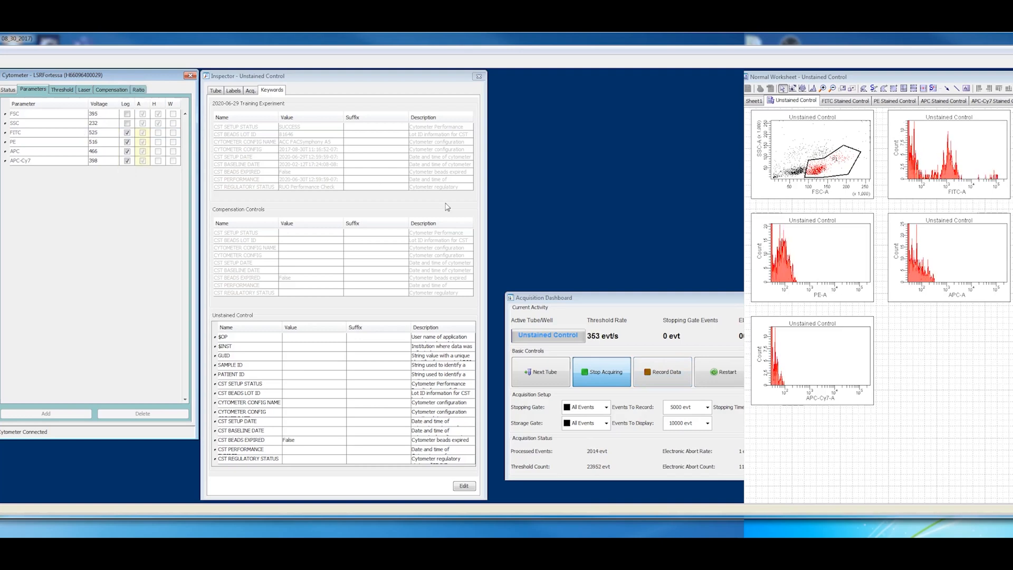
left_click(726, 370)
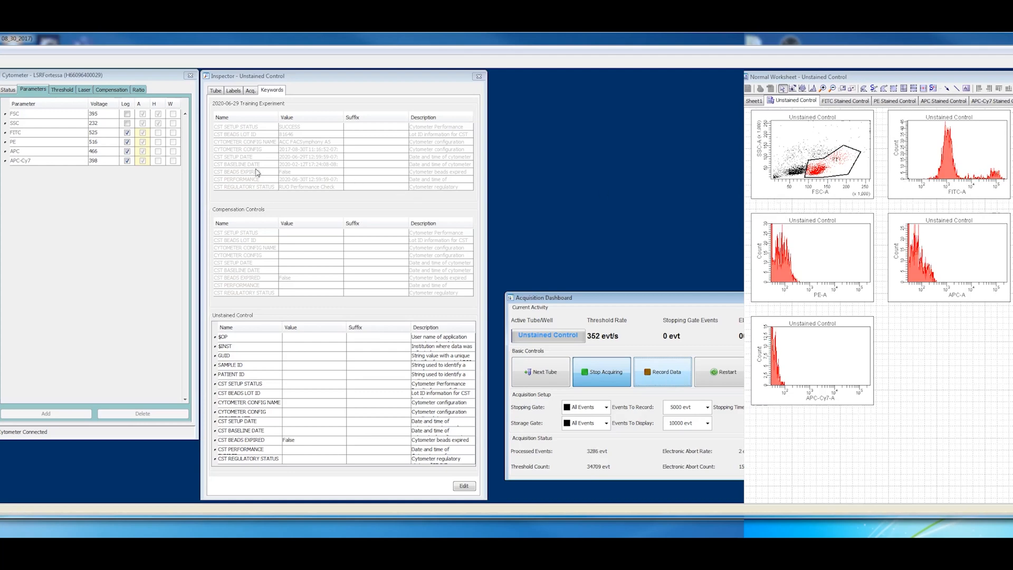
Lower the FITC voltage to 515 and stop the acquisition.
left_click(101, 133)
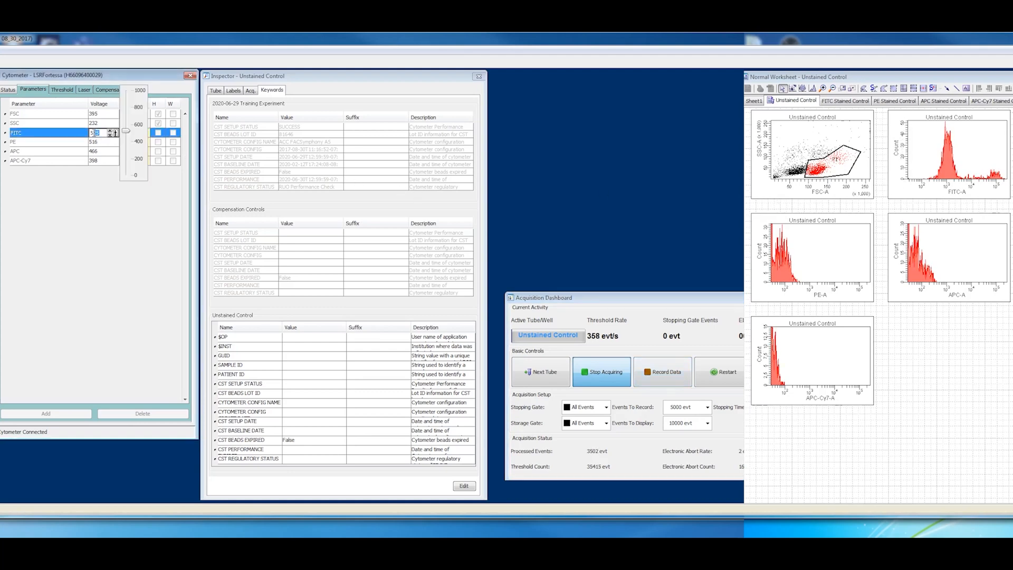
left_click(538, 305)
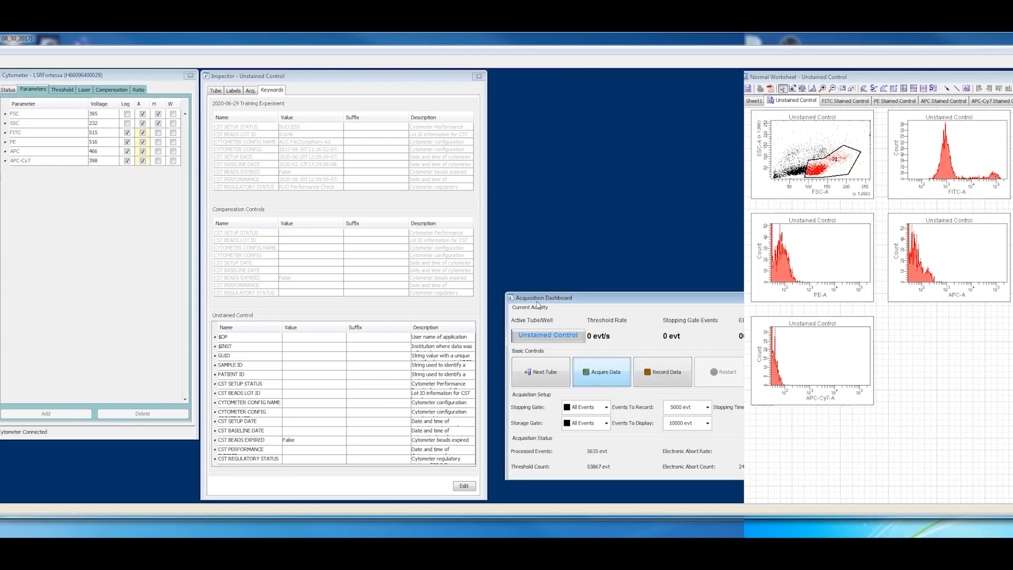
Run two successive acquisitions to check the stained peaks on the PE-A and APC-A histograms, stopping each one.
left_click(604, 373)
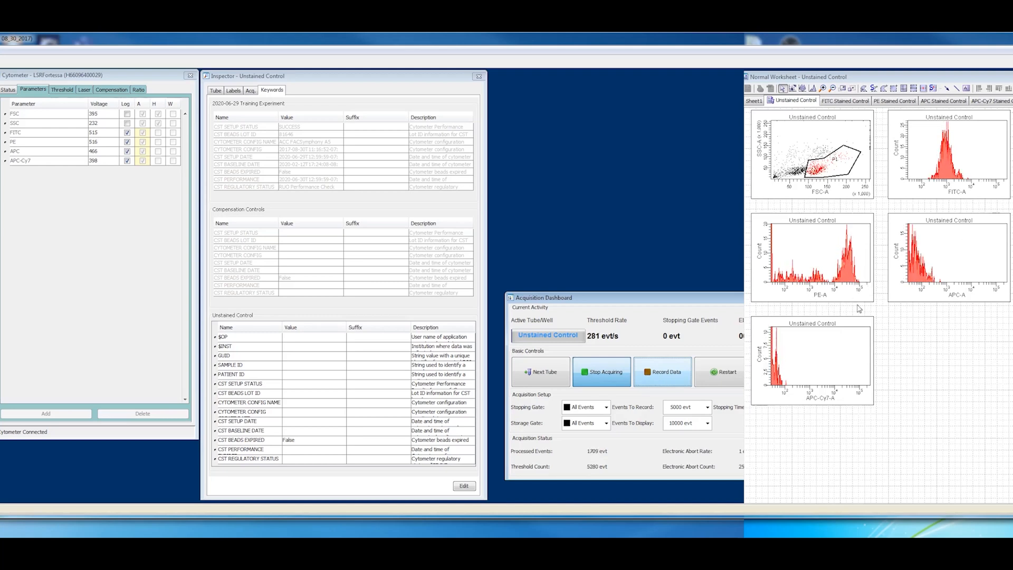
left_click(602, 376)
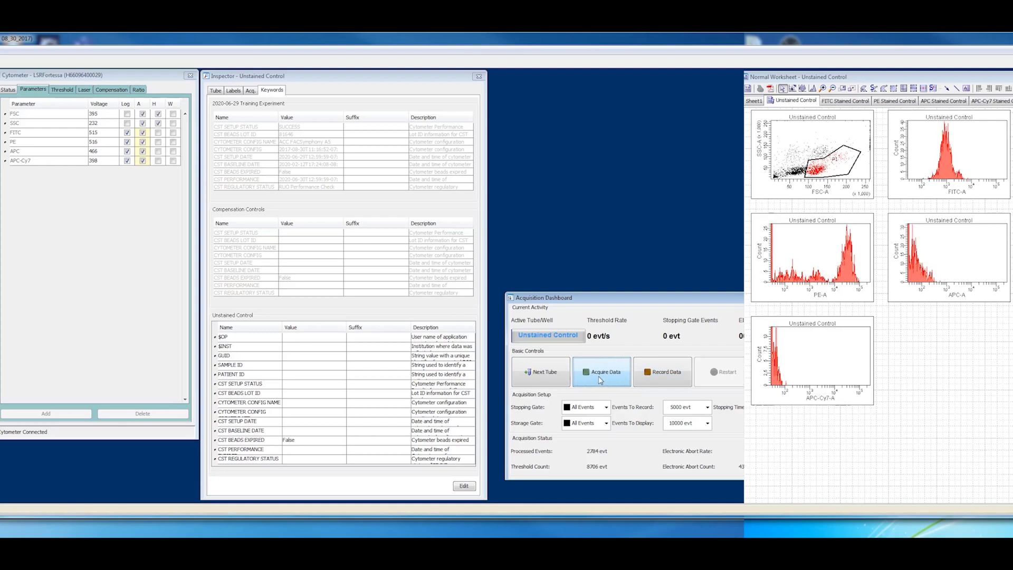
left_click(599, 376)
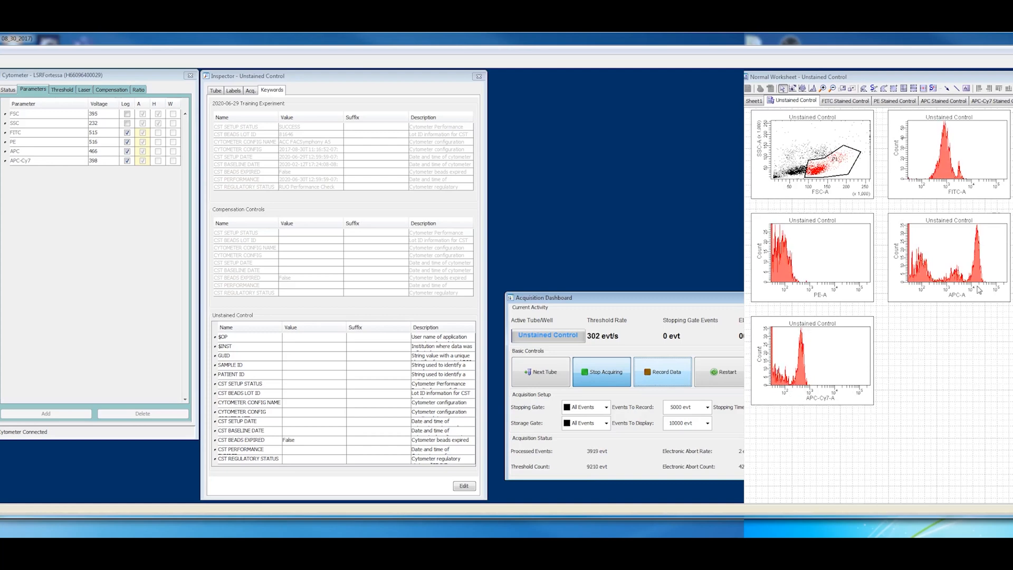
left_click(599, 373)
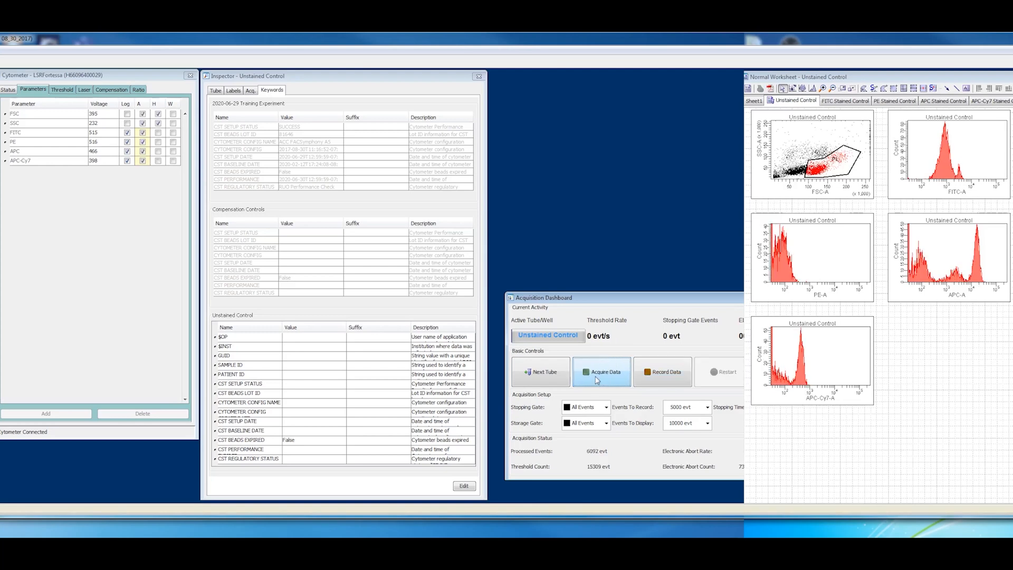
Acquire the next sample with the APC-Cy7 voltage raised to 425, restart the acquisition and stop it.
left_click(607, 372)
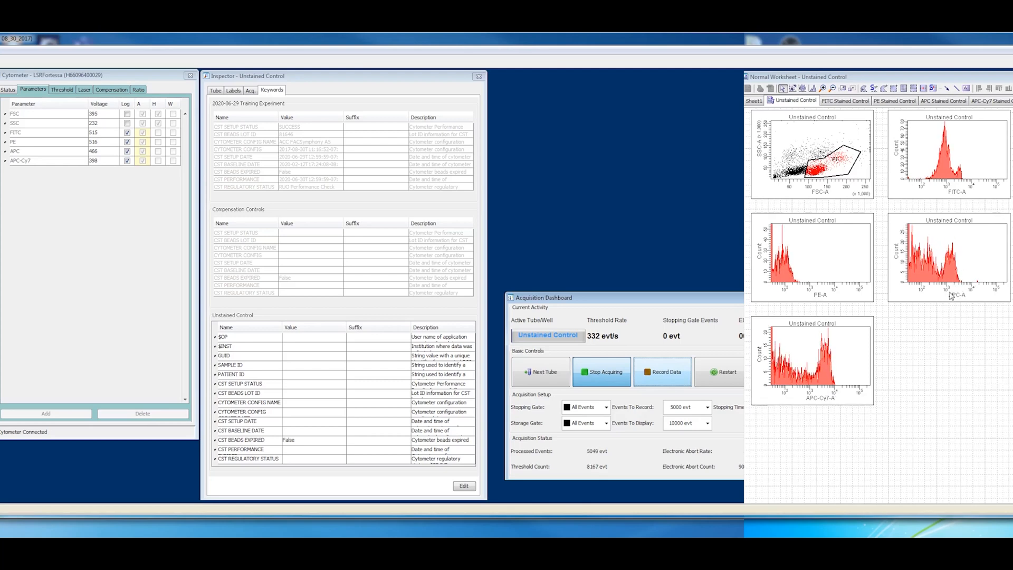
left_click(736, 375)
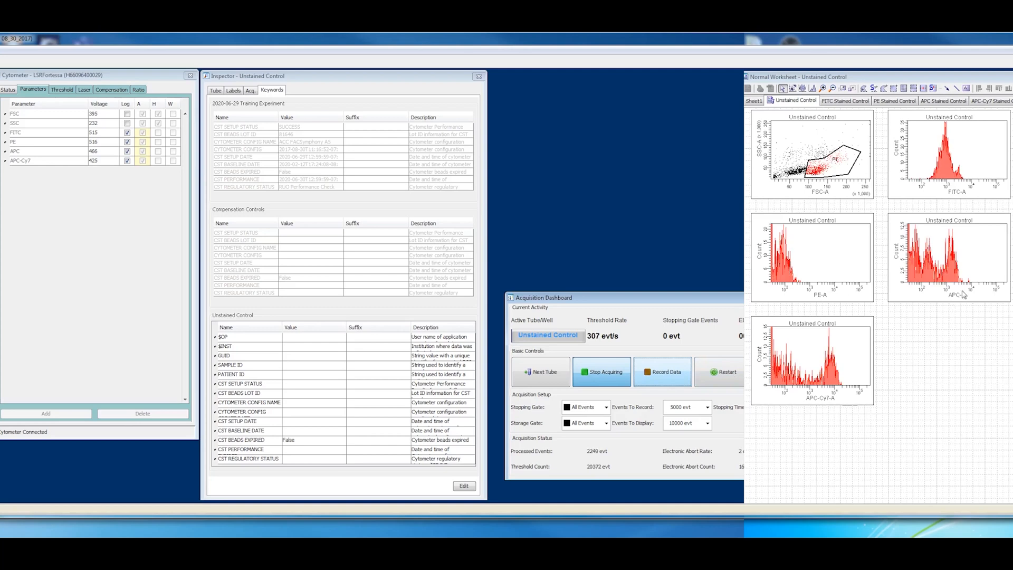
left_click(601, 379)
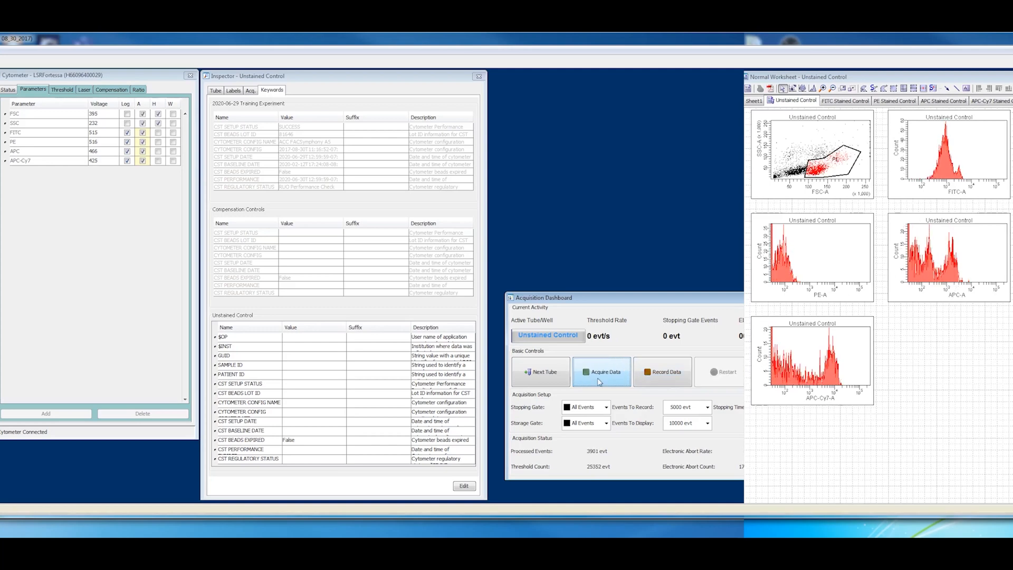
Run another short acquisition to compare the peaks on the APC-A and APC-Cy7-A histograms, and stop it.
left_click(600, 381)
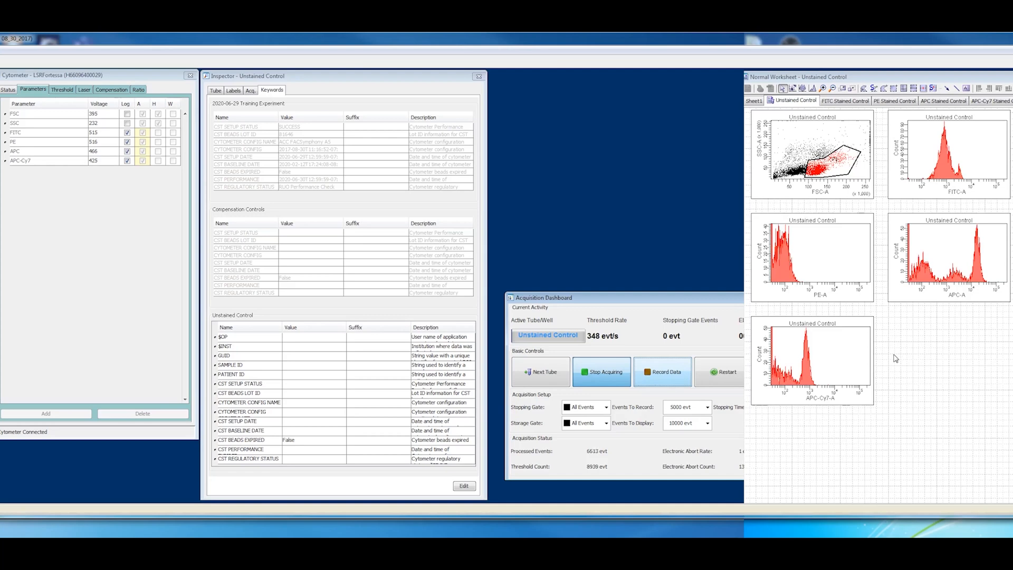
left_click(604, 384)
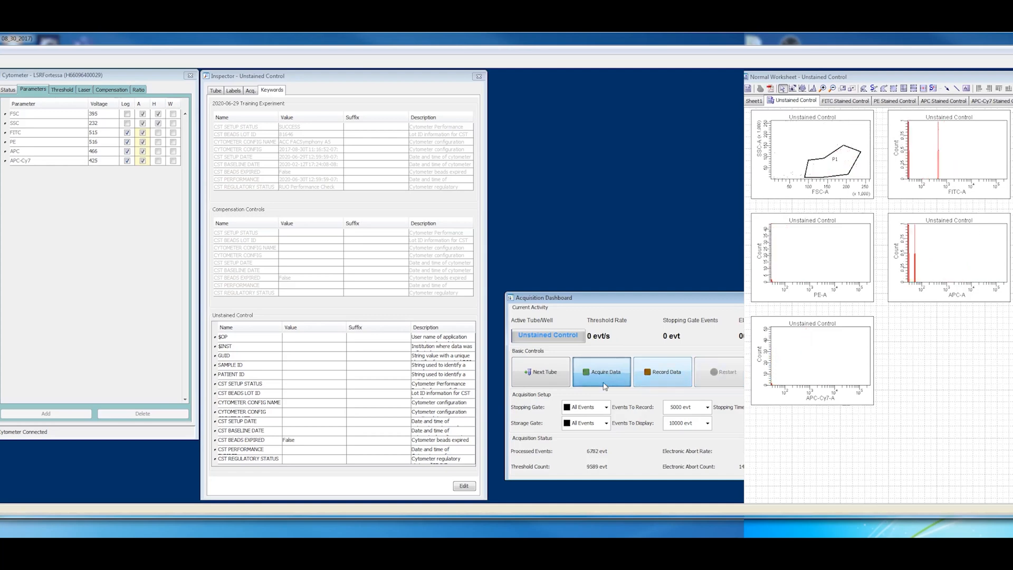
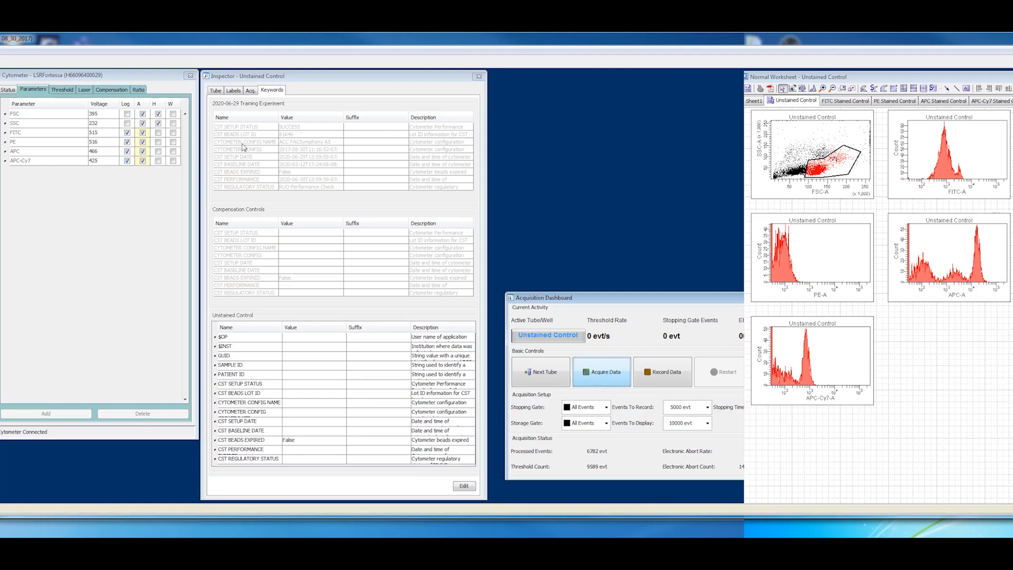
Set the FSC threshold value to 60,000.
left_click(61, 93)
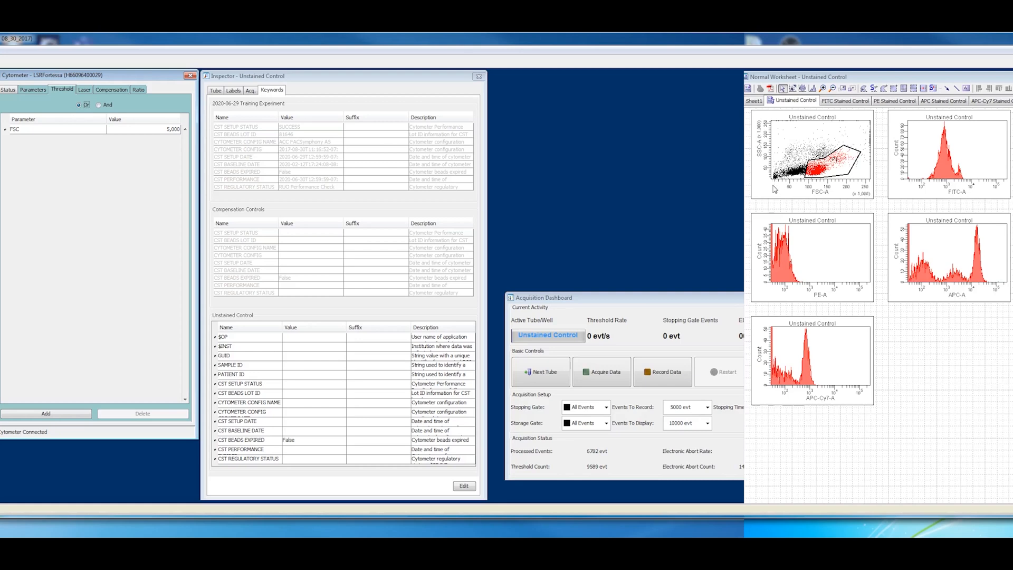
left_click(169, 131)
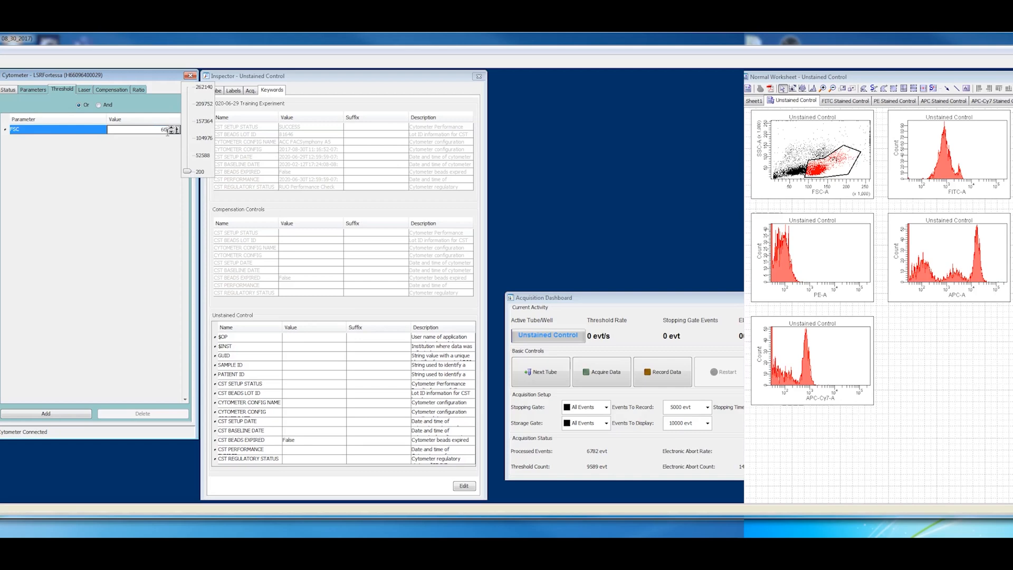
type("60000")
key("Return")
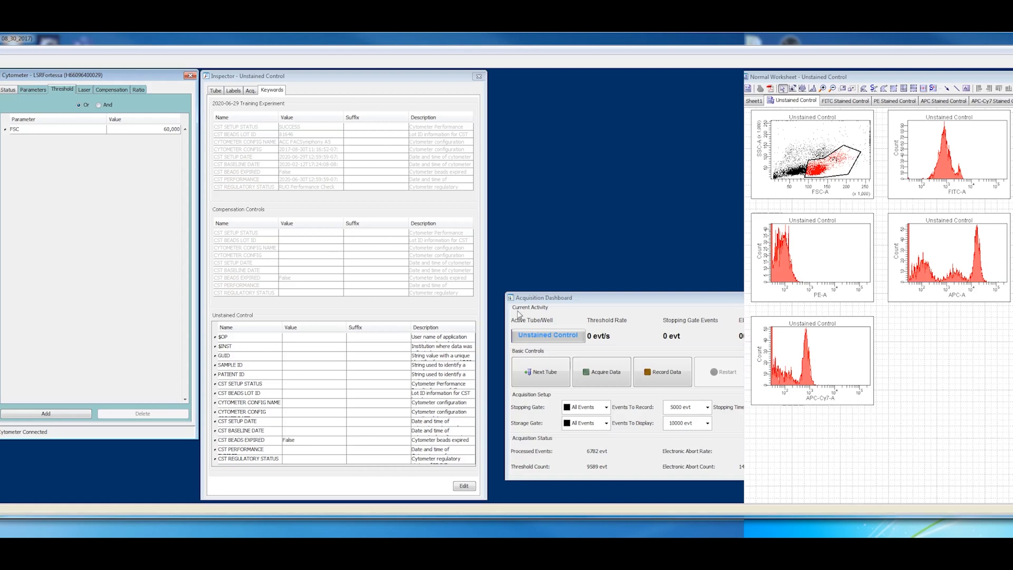
Start acquiring, try an FSC threshold of 120,000, return it to 60,000 and restart the acquisition.
left_click(610, 379)
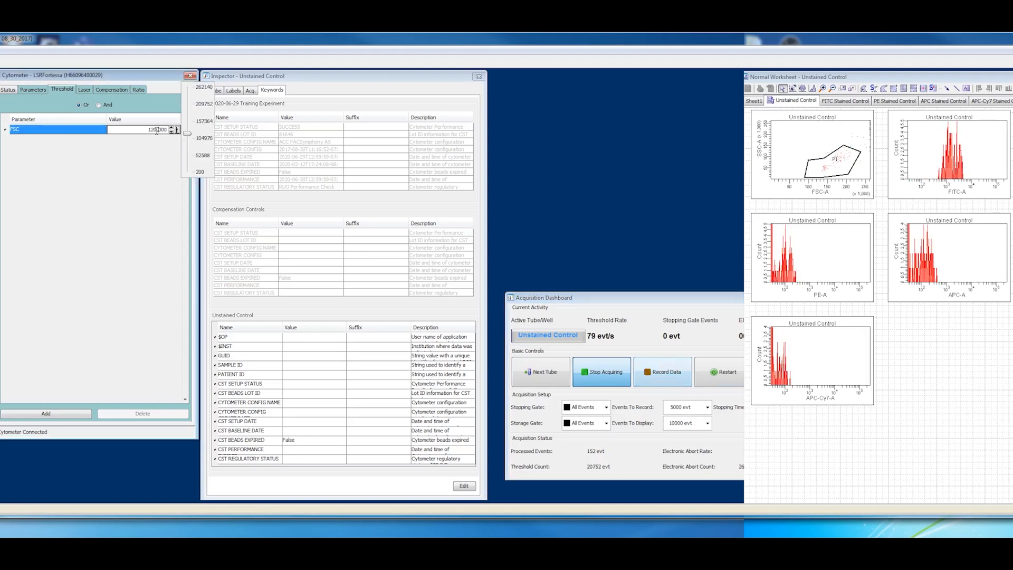
left_click_drag(159, 130, 151, 130)
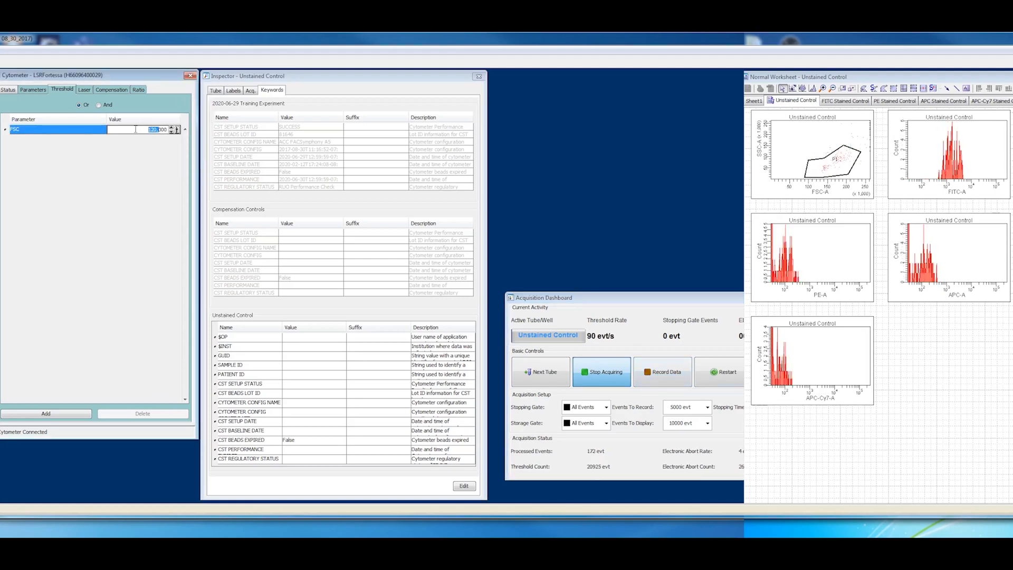
key("Return")
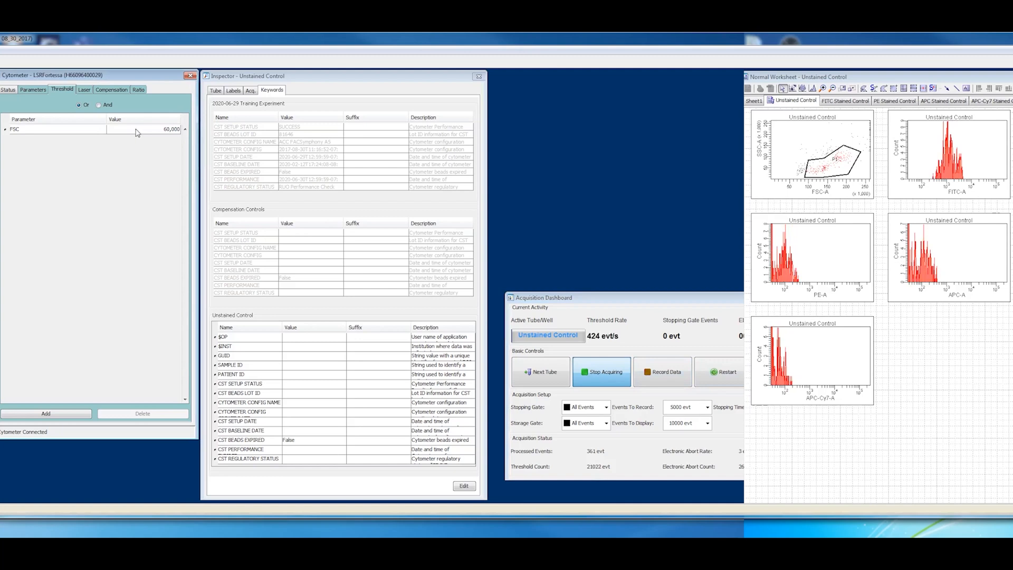
left_click(729, 374)
left_click(729, 374)
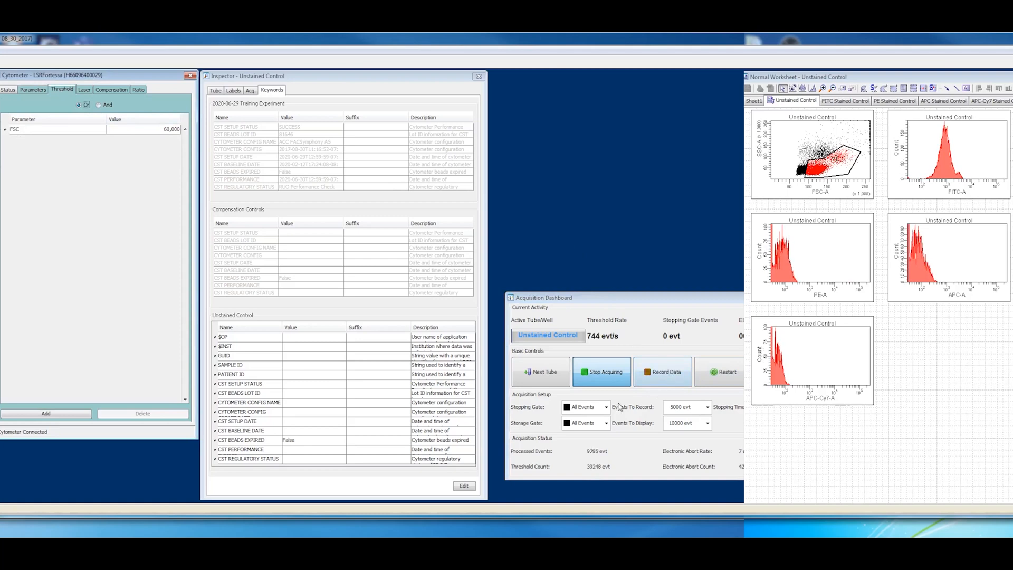
Review the options for events to record, keep 5000 events, and record the Unstained Control data.
left_click(708, 407)
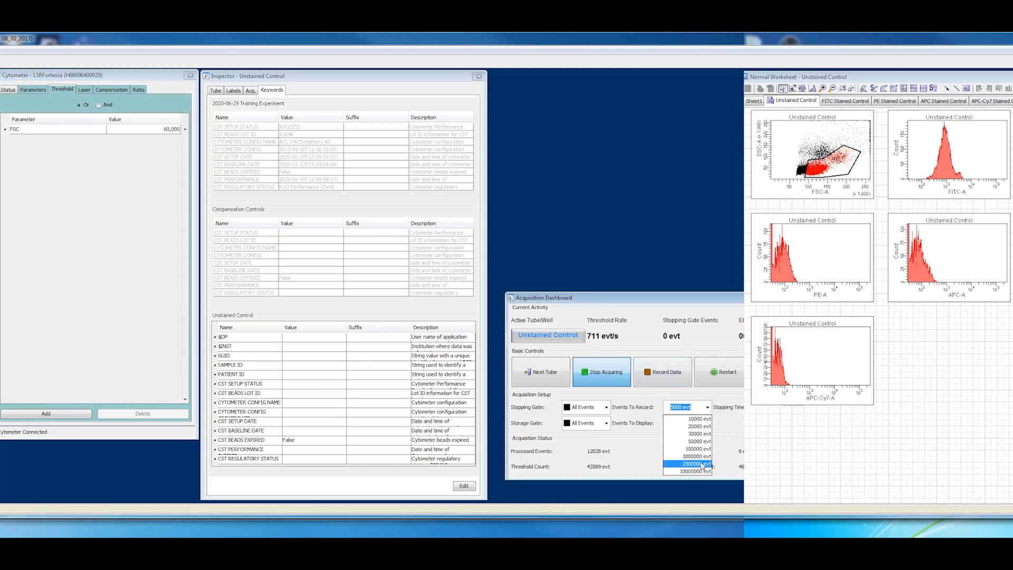
left_click(706, 410)
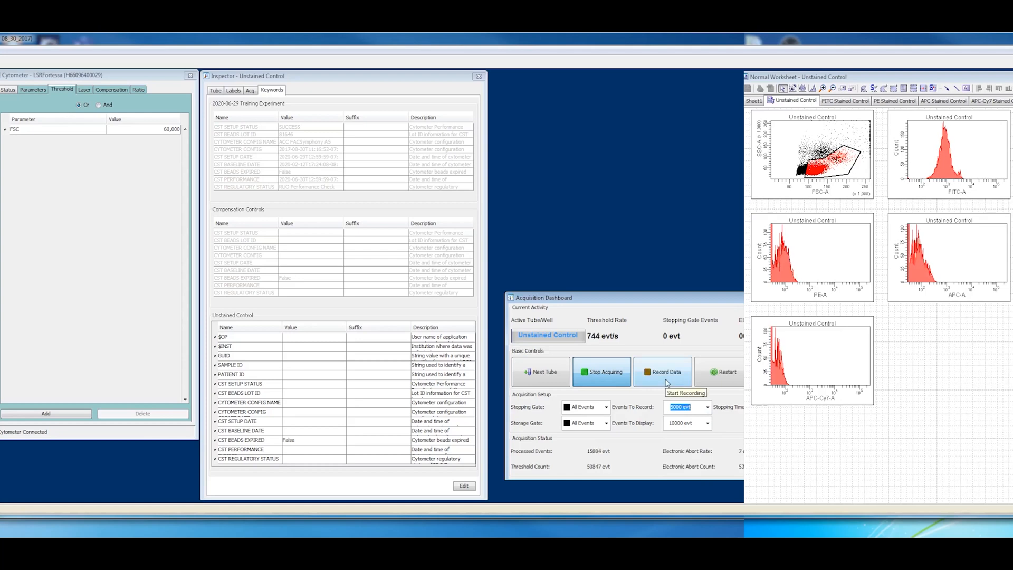
left_click(667, 381)
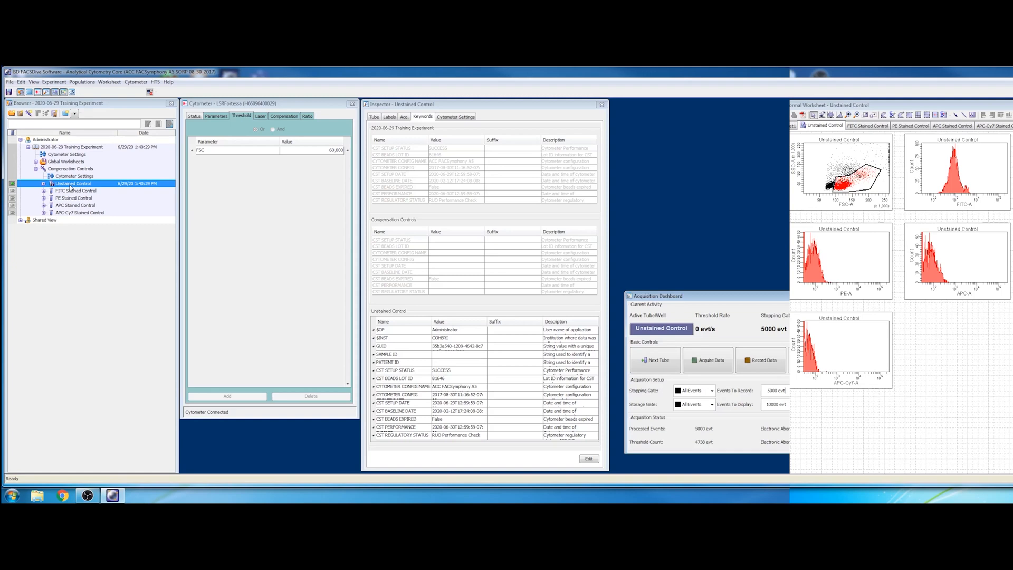
Apply the P1 gate on the Unstained Control's FSC/SSC plot to all compensation controls.
left_click(216, 115)
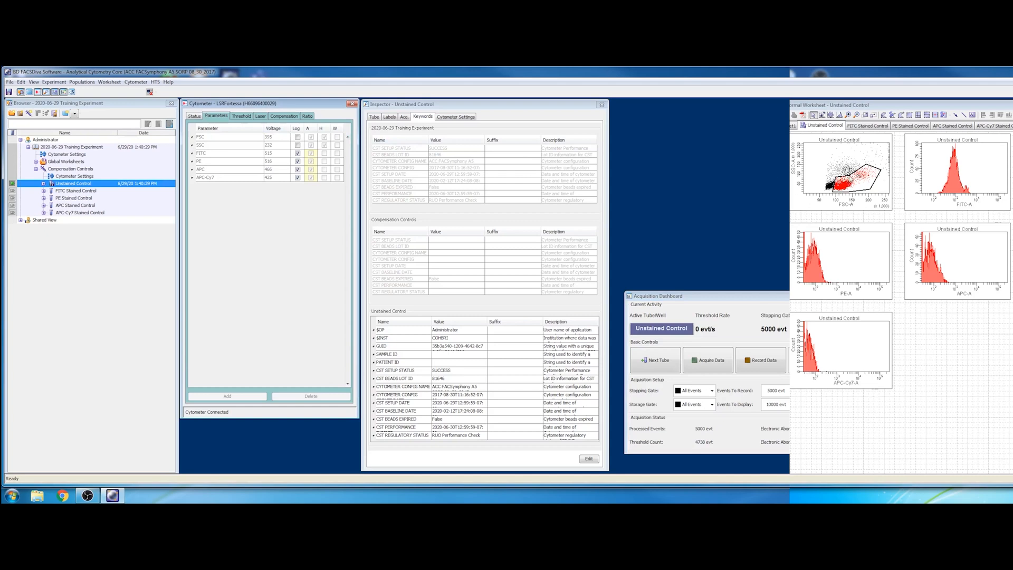
left_click(855, 180)
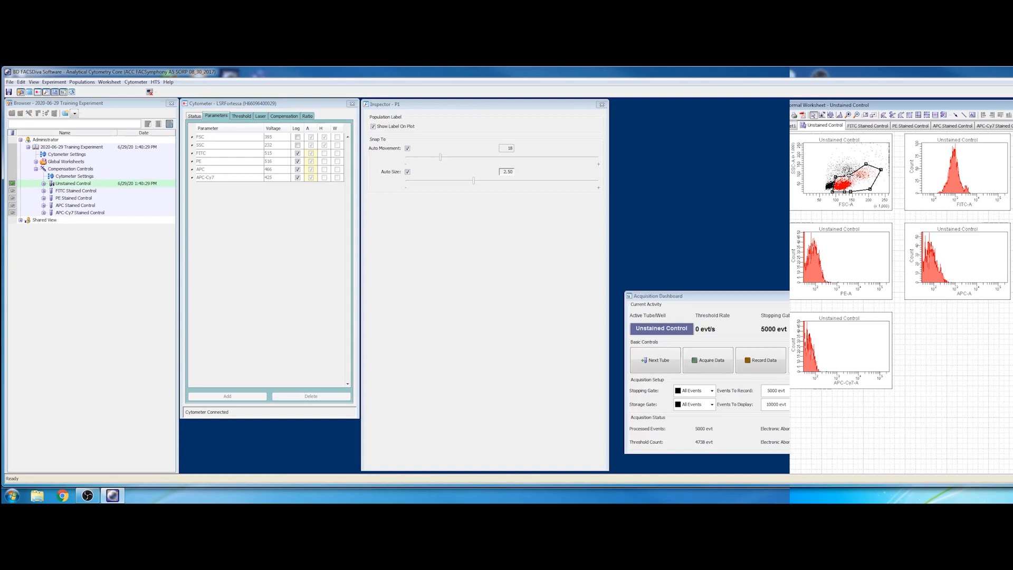
right_click(850, 178)
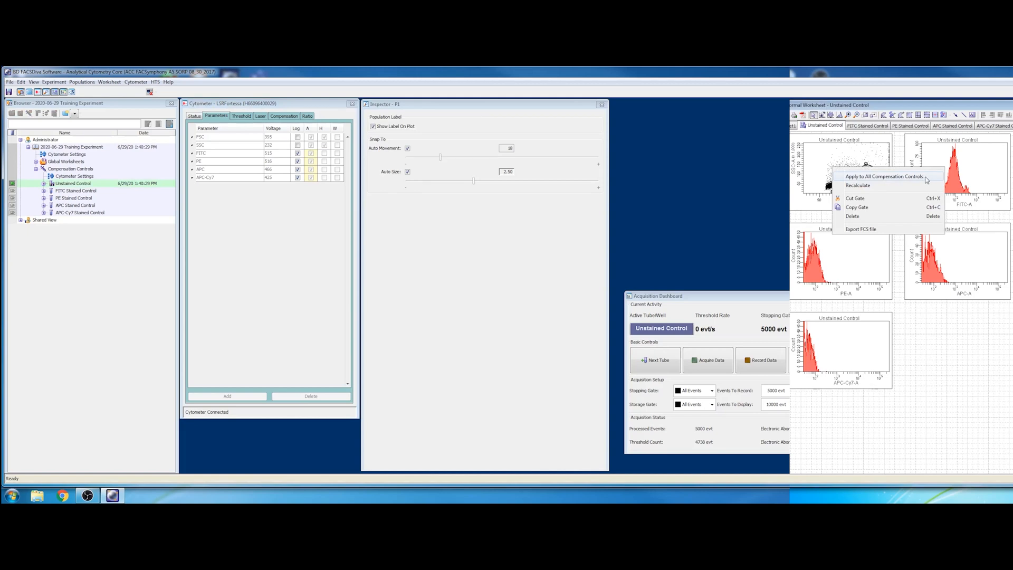
left_click(927, 177)
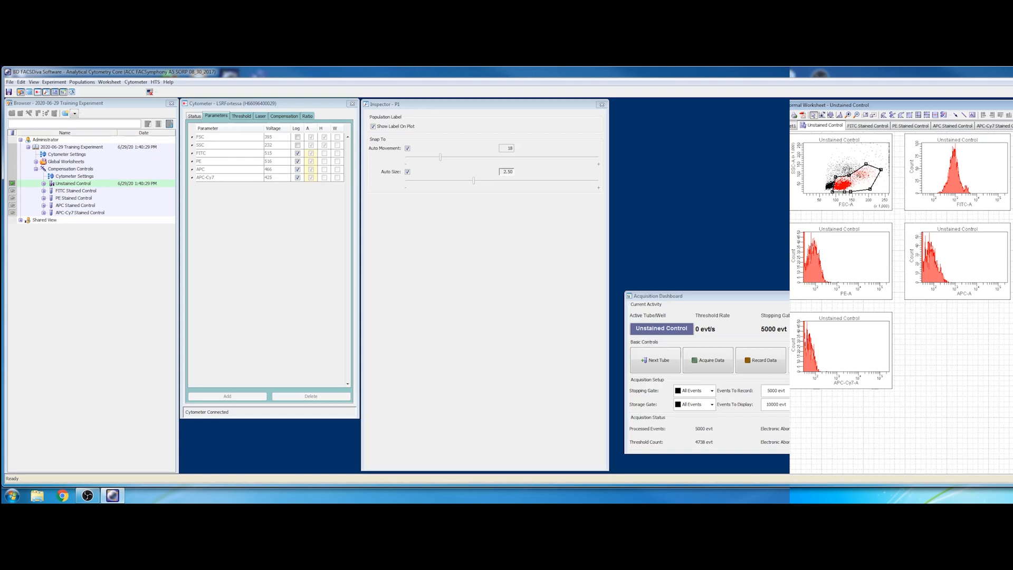
Acquire and record the FITC Stained Control, and move the P2 interval gate over the positive peak on the FITC-A histogram.
left_click(12, 192)
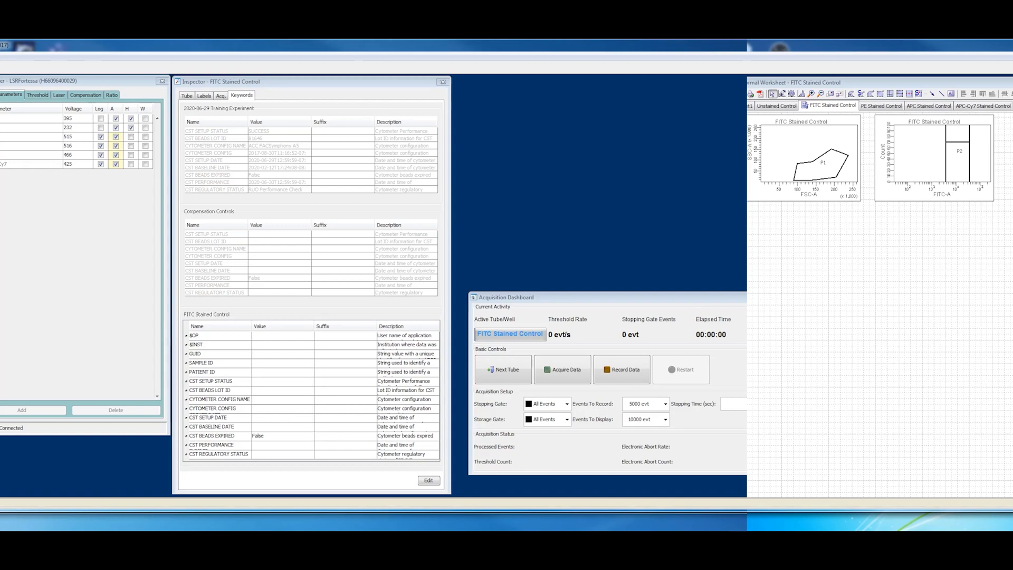
left_click(580, 372)
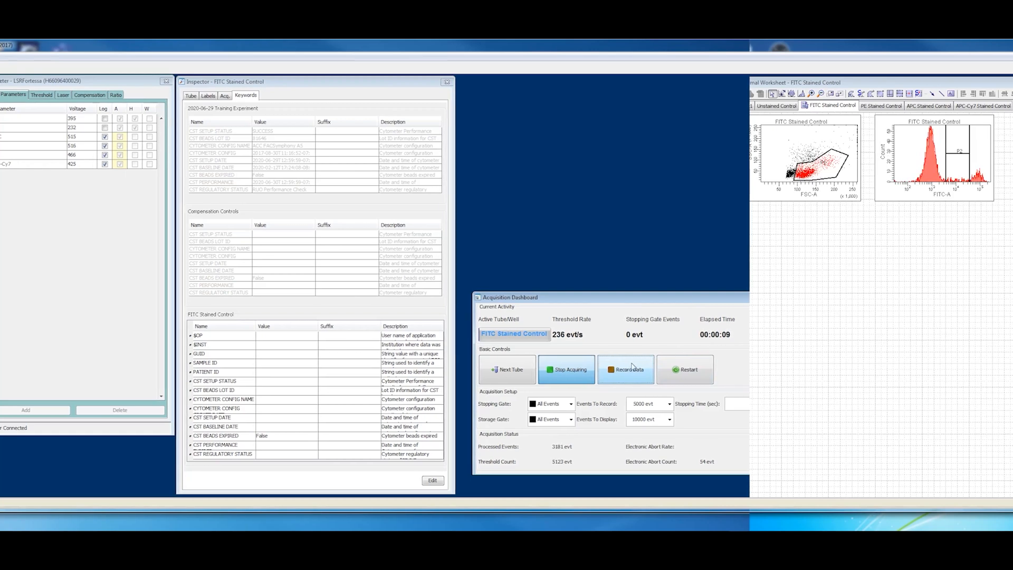
left_click(654, 370)
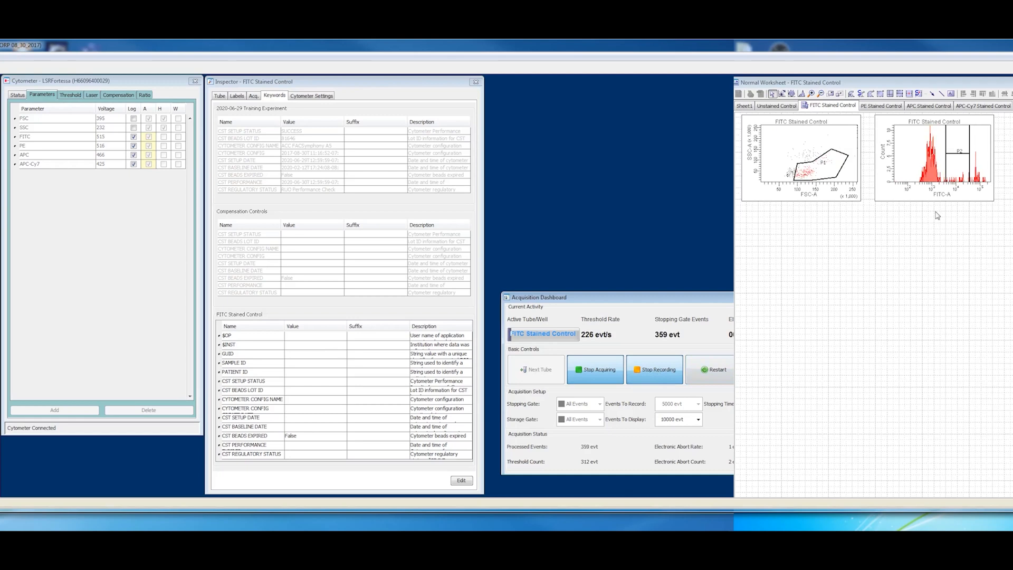
left_click(952, 156)
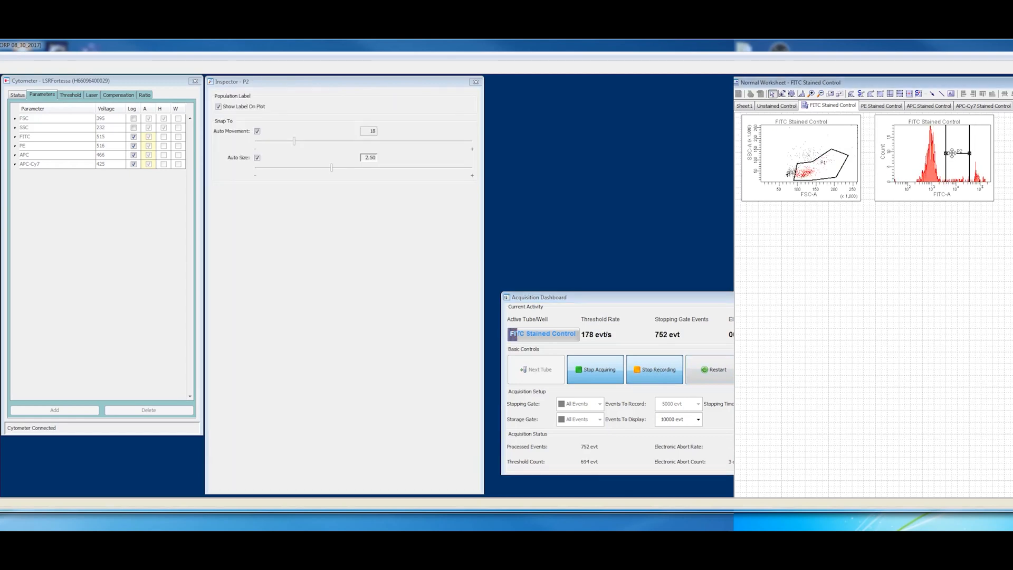
left_click_drag(953, 154, 973, 153)
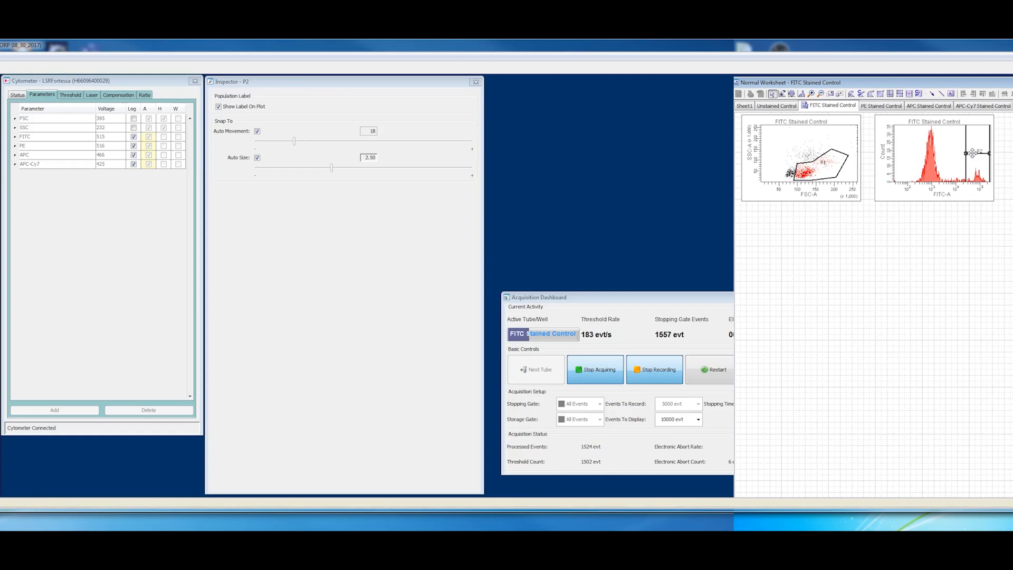
left_click_drag(966, 153, 971, 154)
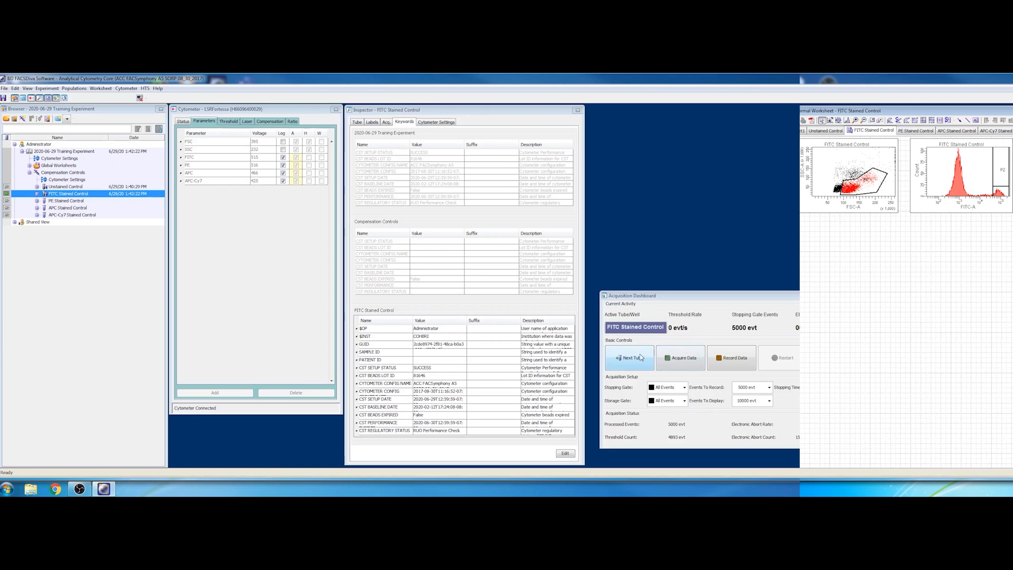
Acquire and record the PE Stained Control, and fit the P2 interval gate over the positive peak on the PE-A histogram.
left_click(7, 201)
left_click(679, 358)
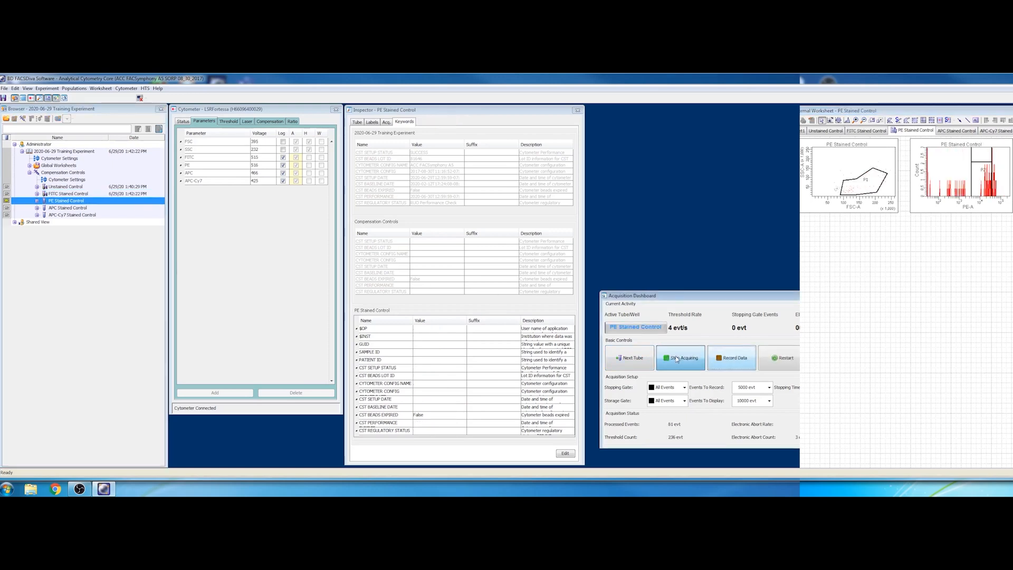
left_click(736, 356)
left_click(992, 171)
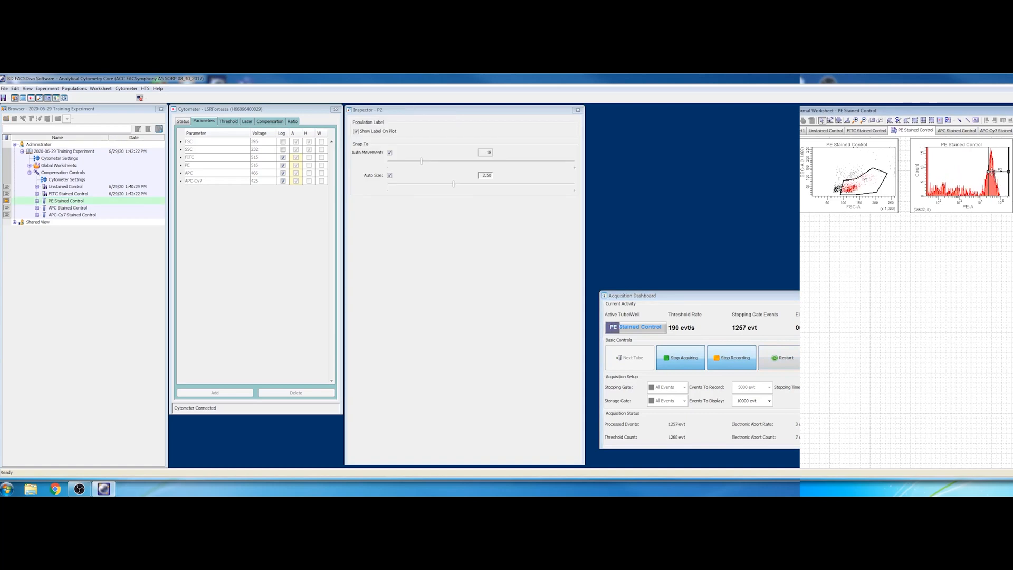
left_click(960, 251)
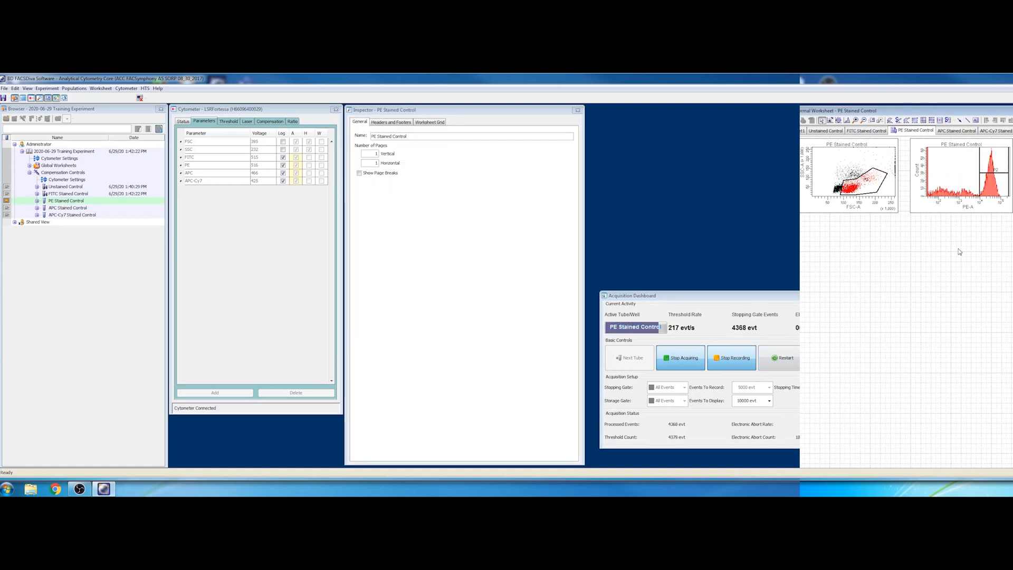
Advance to the APC Stained Control, acquire and record it, and place the P2 gate over the positive APC-A peak.
left_click(641, 356)
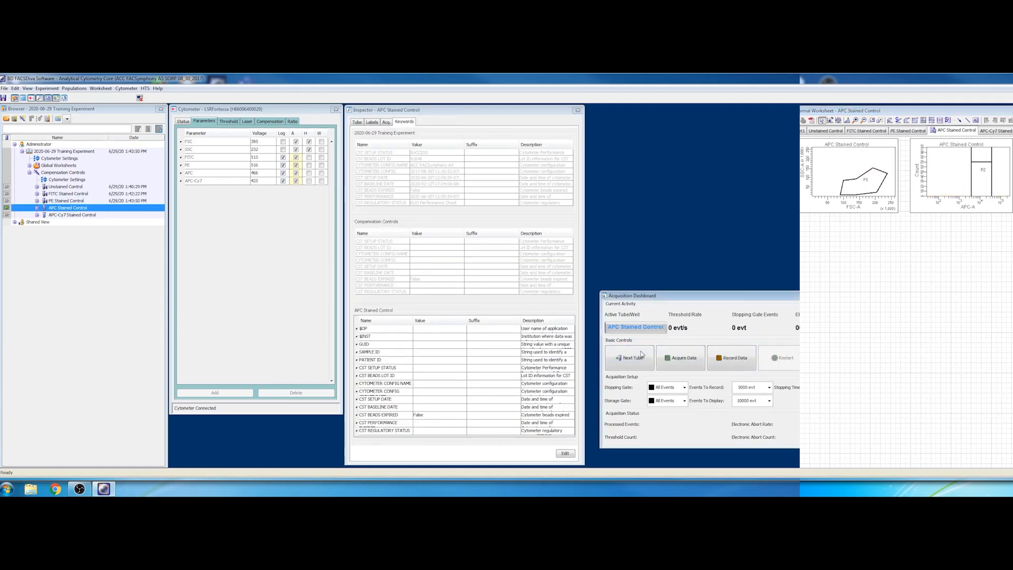
left_click(676, 359)
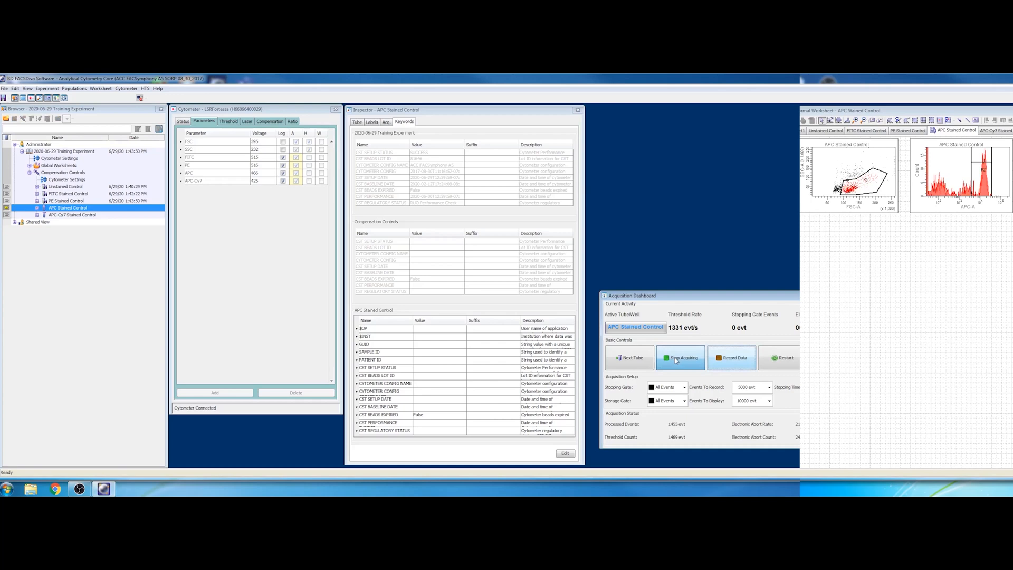
left_click(722, 359)
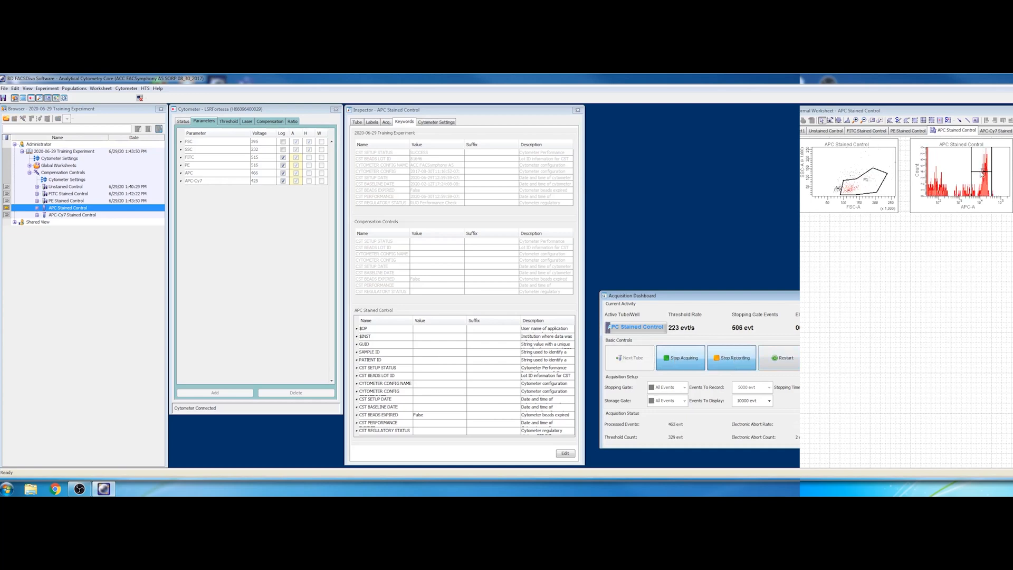
left_click(911, 254)
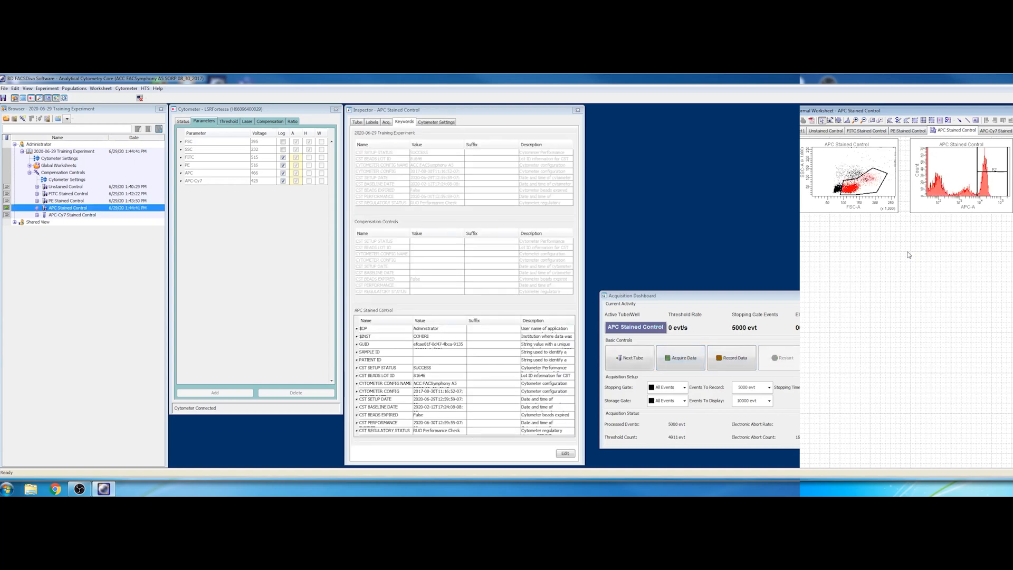
Advance to the APC-Cy7 Stained Control, acquire and record it, and place the P2 gate over the positive APC-Cy7-A peak.
left_click(641, 359)
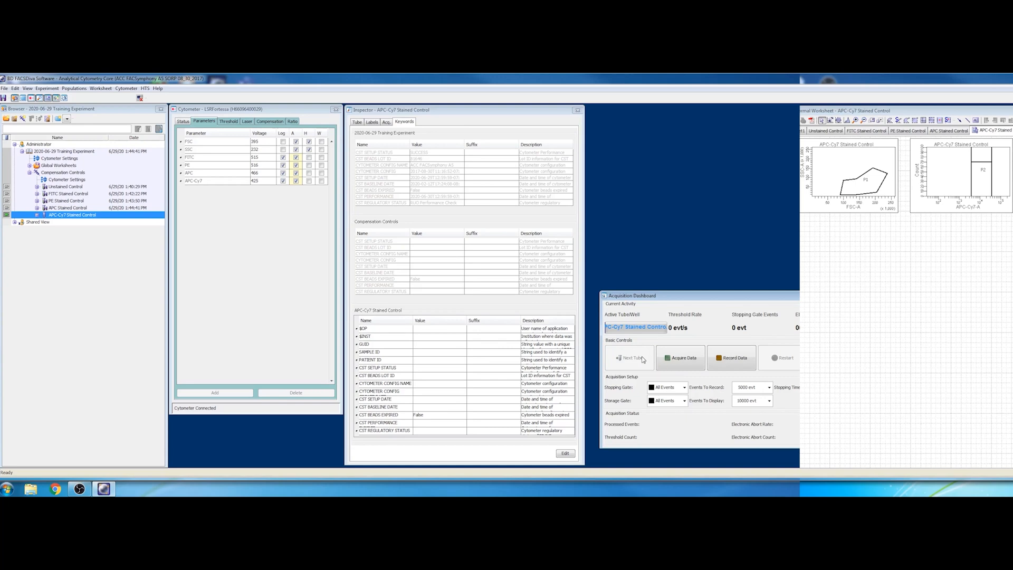
left_click(666, 356)
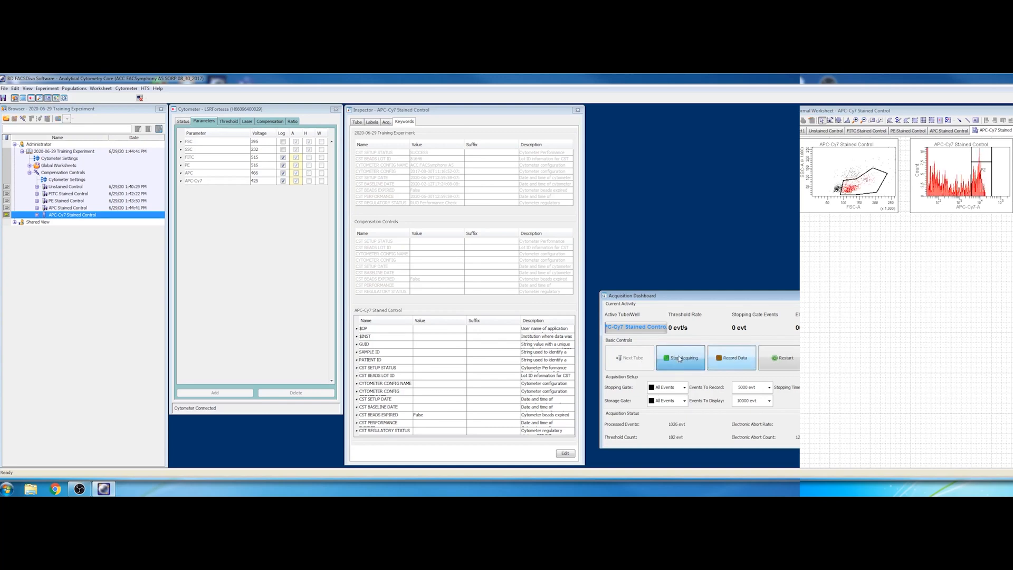
left_click(728, 363)
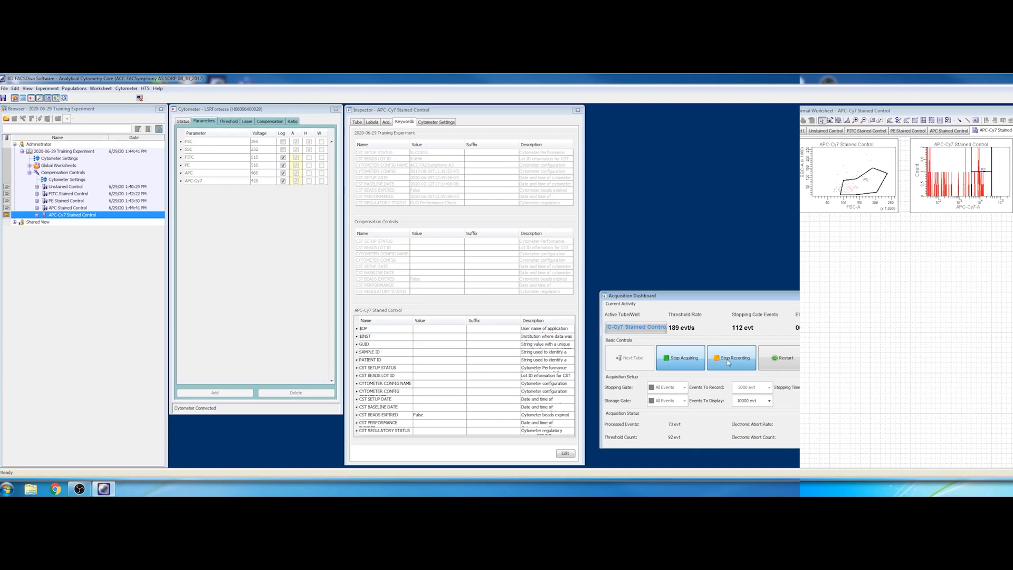
left_click(994, 175)
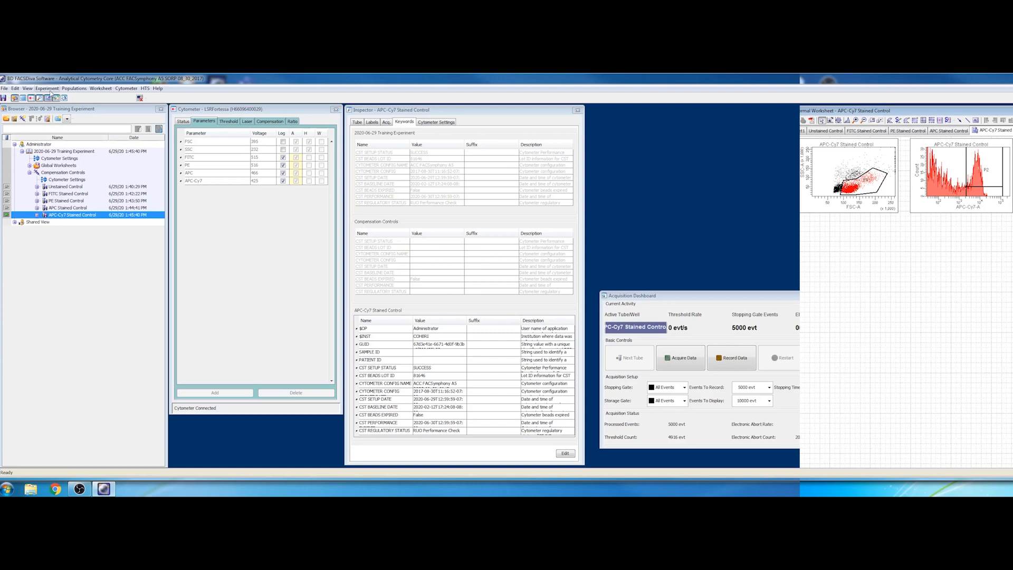
Calculate the compensation from the recorded single-stained controls, and link and save the setup under its suggested name.
left_click(47, 89)
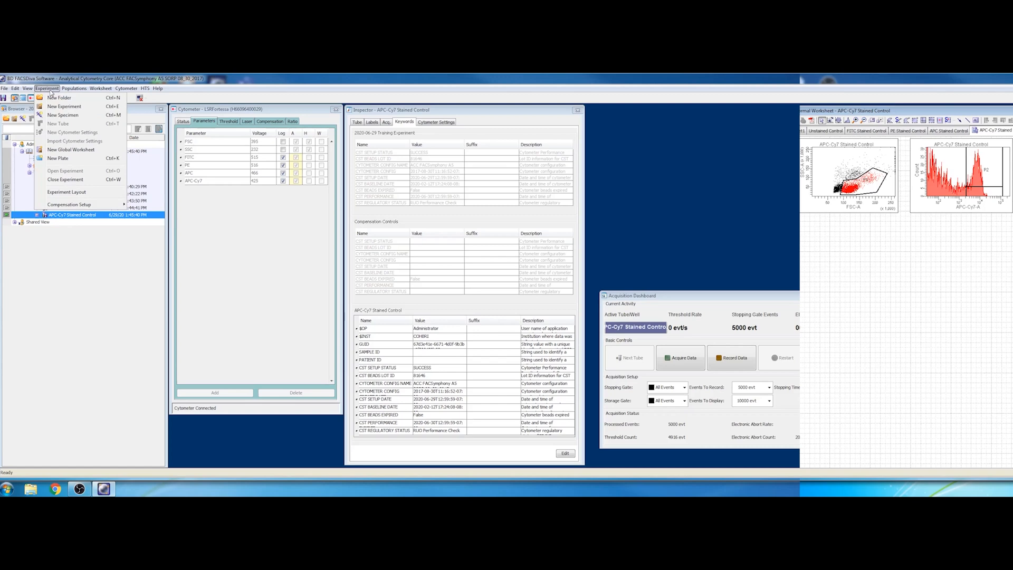
mouse_move(76, 205)
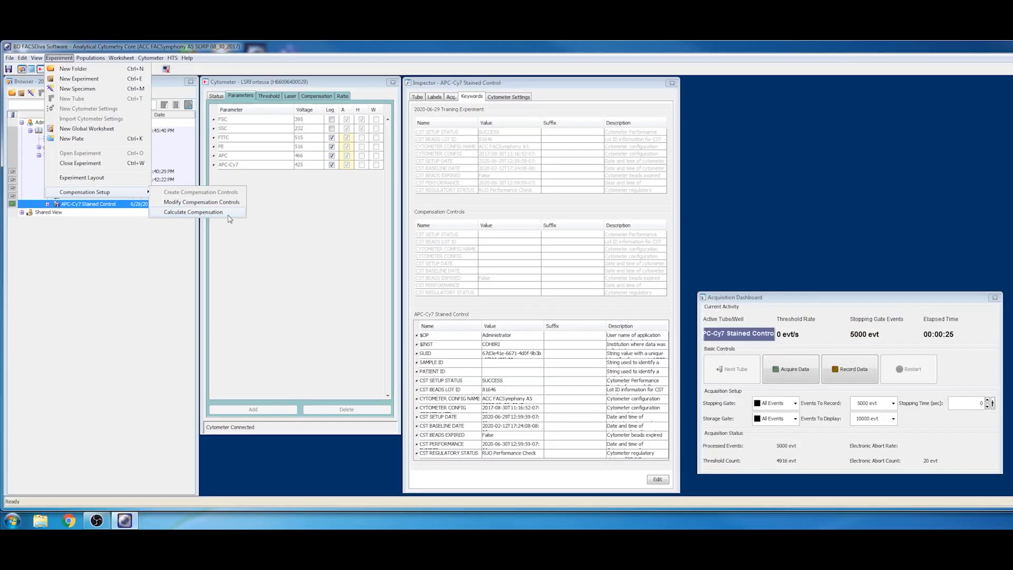
left_click(195, 228)
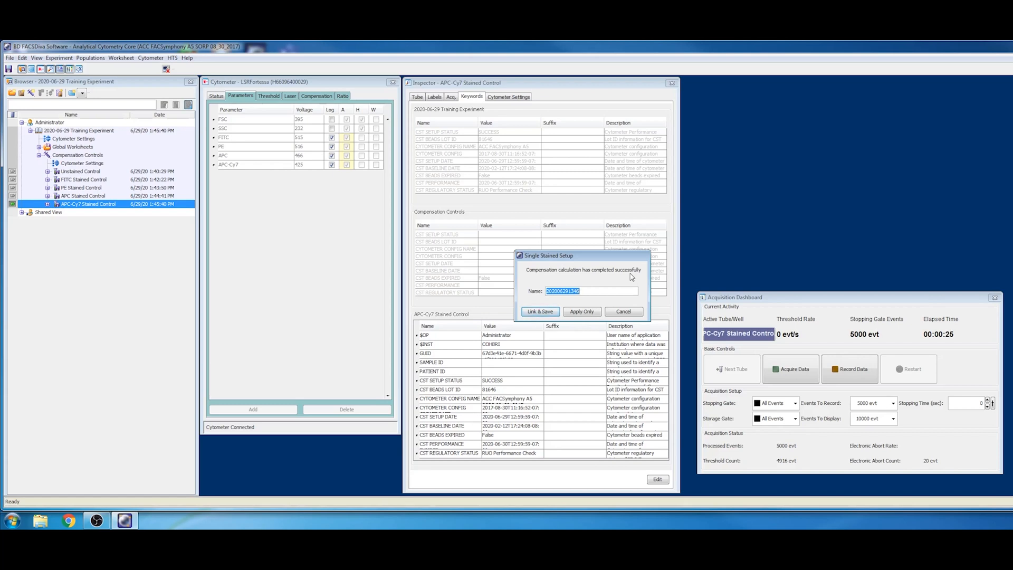
left_click(548, 312)
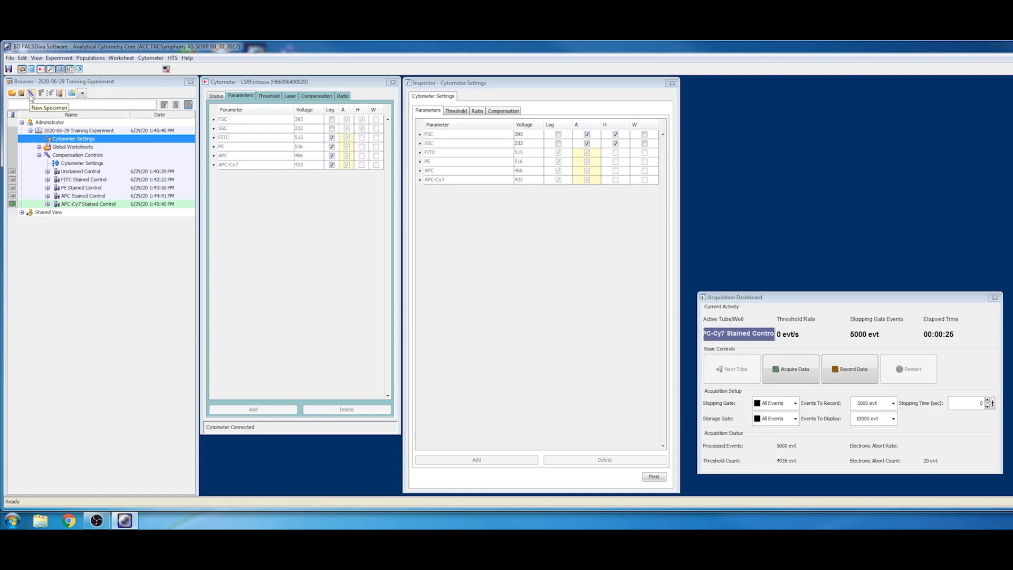
Add a new specimen to the training experiment and rename it PBMCs.
left_click(31, 93)
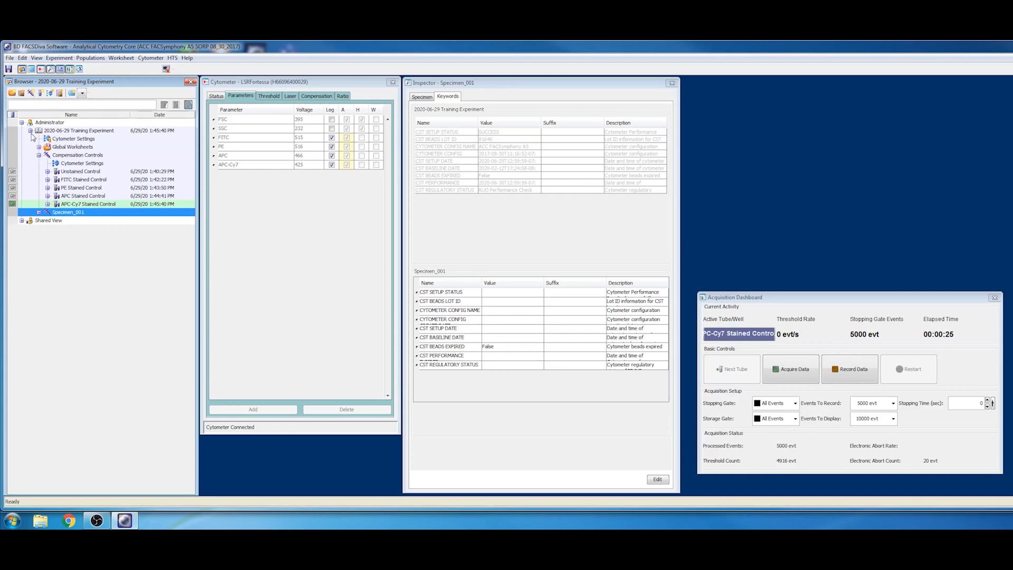
right_click(65, 213)
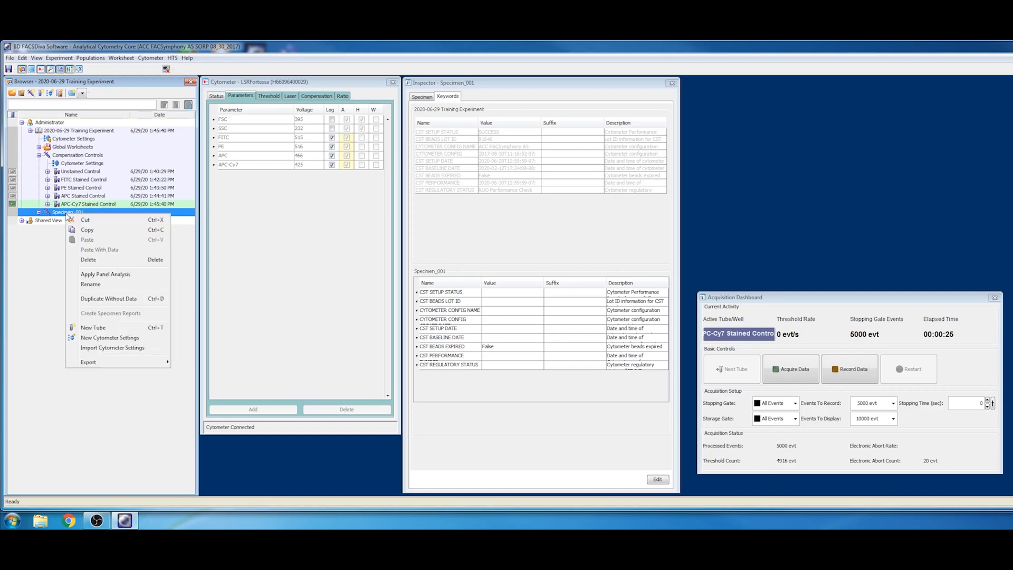
left_click(90, 284)
type("PBMCs")
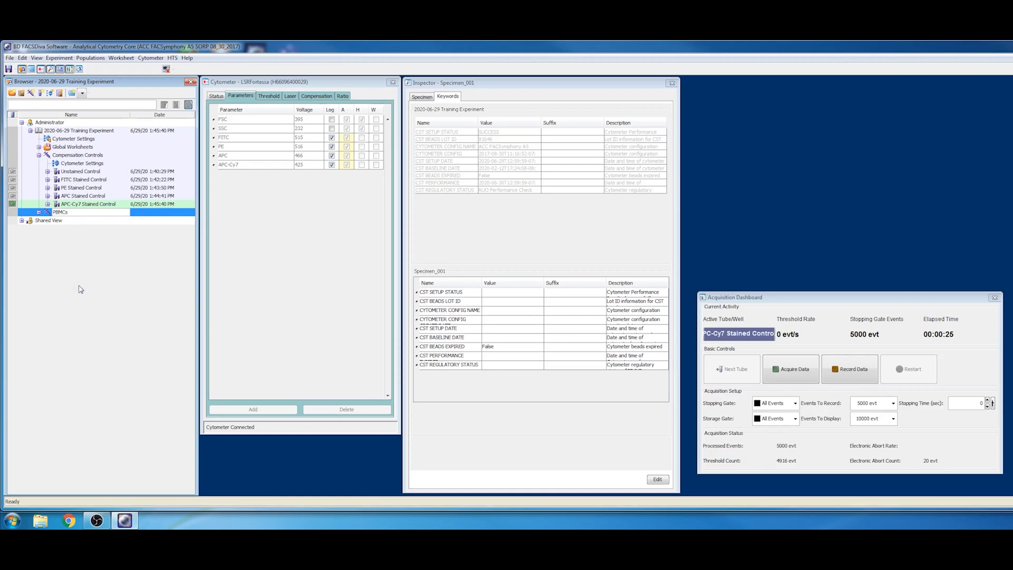
key("Return")
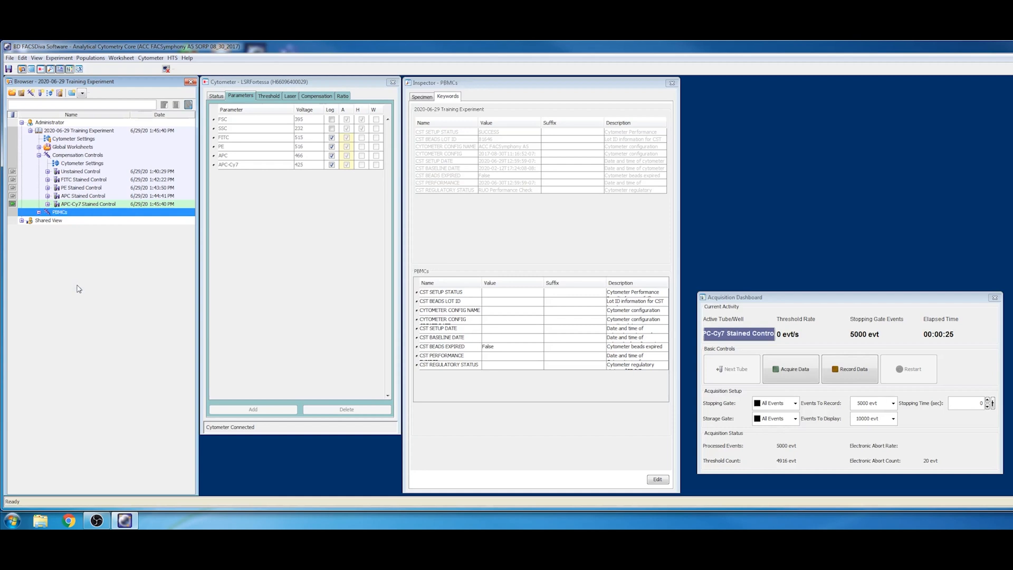
Make Tube_001 of the PBMCs specimen the active tube and label its FITC parameter CD14.
left_click(38, 212)
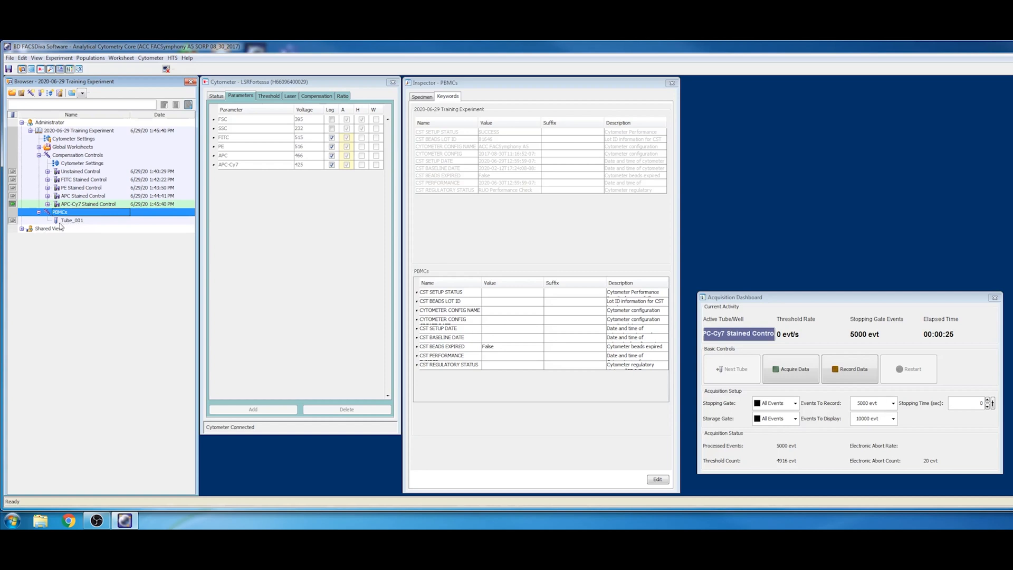
left_click(13, 222)
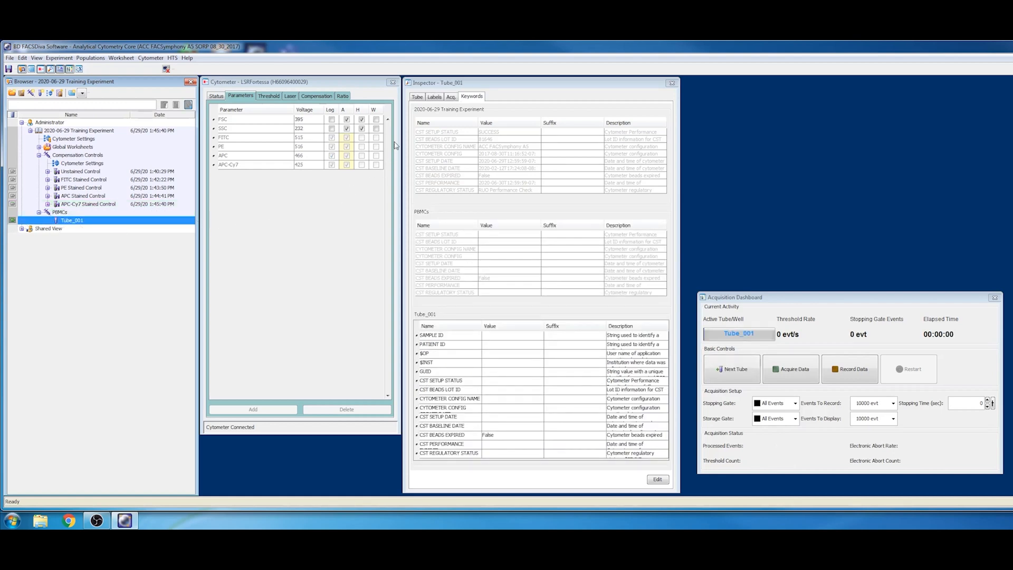
left_click(435, 97)
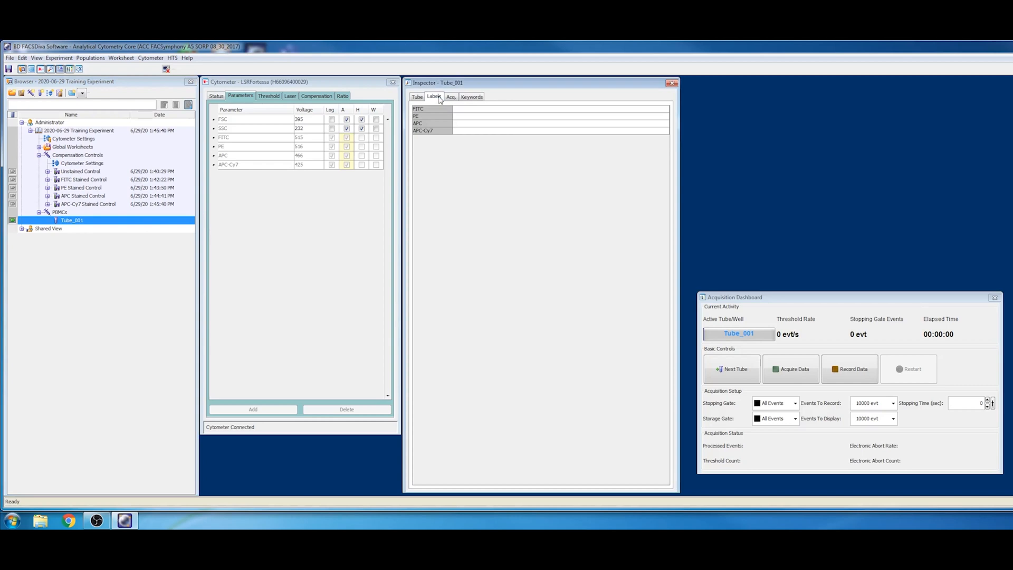
left_click(463, 109)
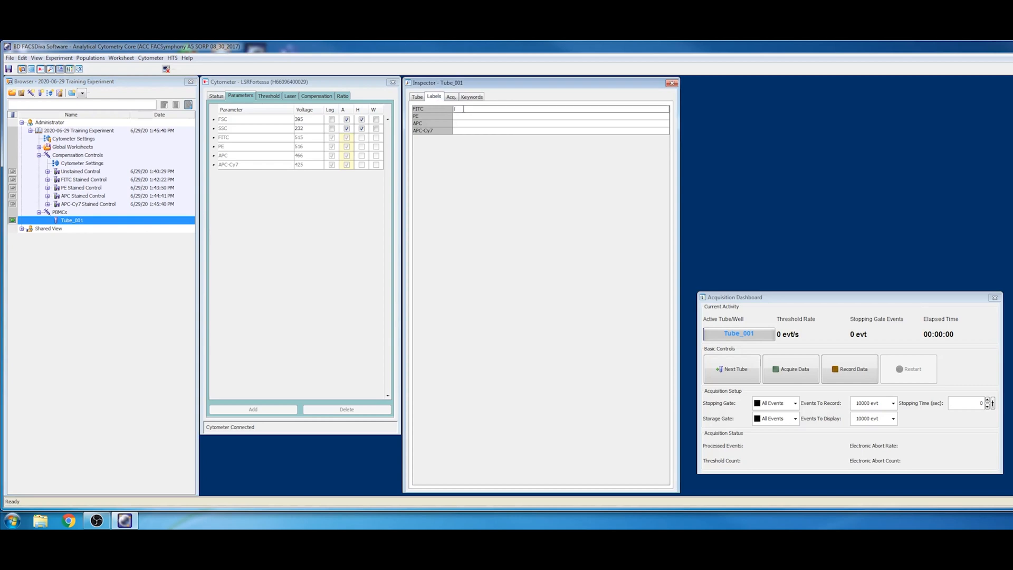
type("D14")
key("Return")
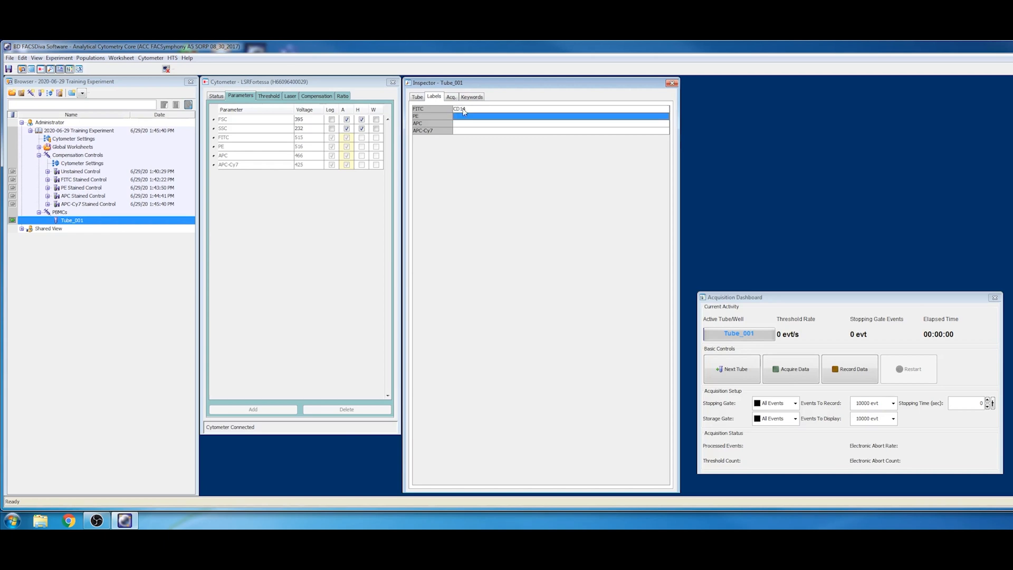
Label the PE parameter of Tube_001 CD3, APC CD4 and APC-Cy7 CD8.
type("CD")
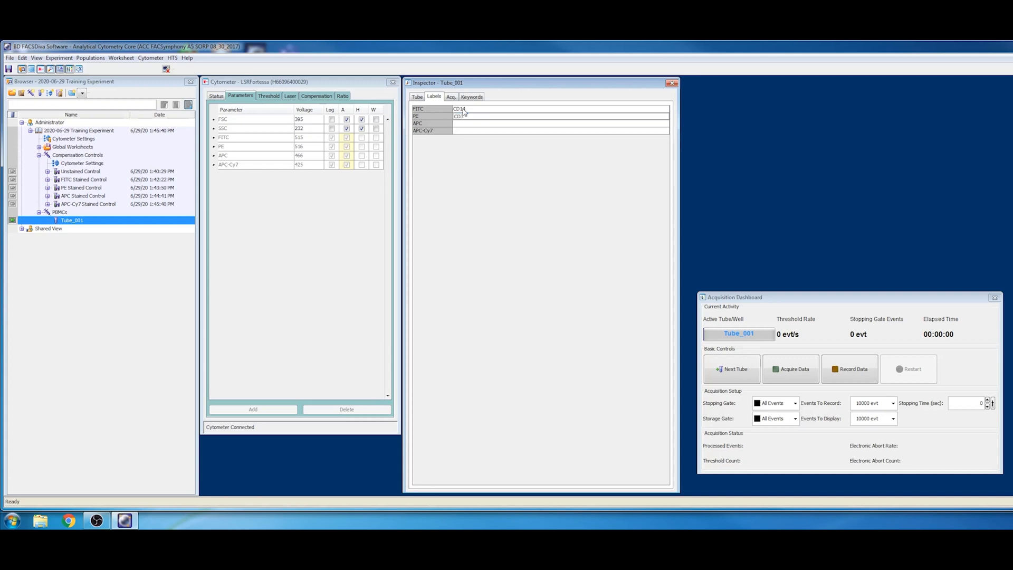
type("3")
key("Return")
type("CD4")
key("Return")
type("C")
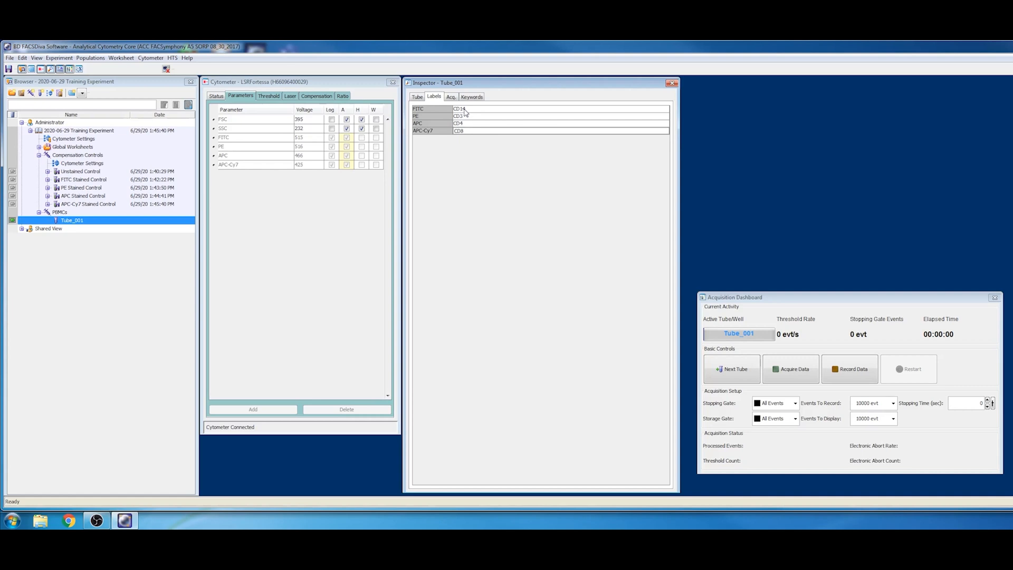
left_click(465, 111)
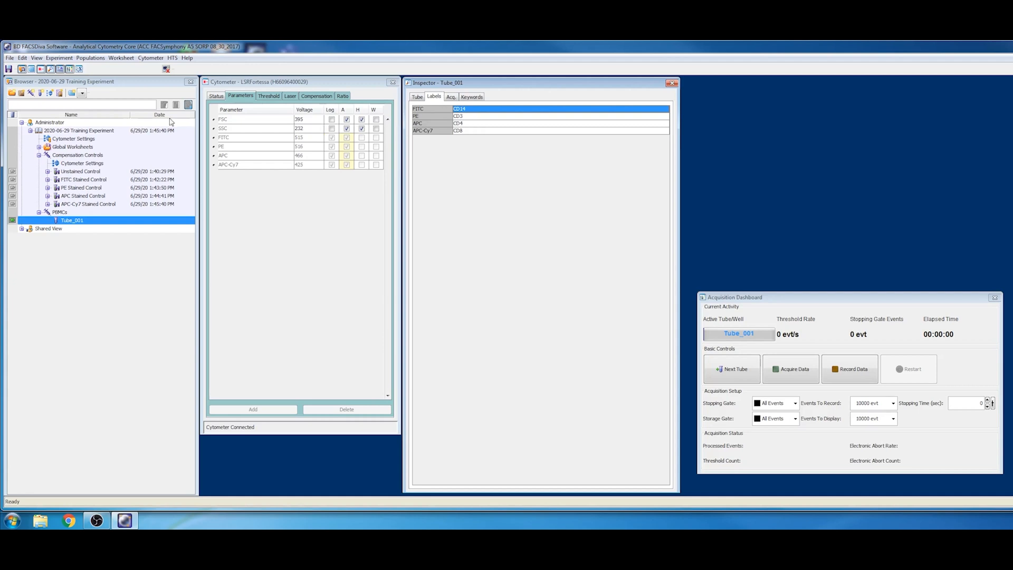
Review the parameter labels of Tube_001 in the experiment layout and close the layout.
left_click(65, 61)
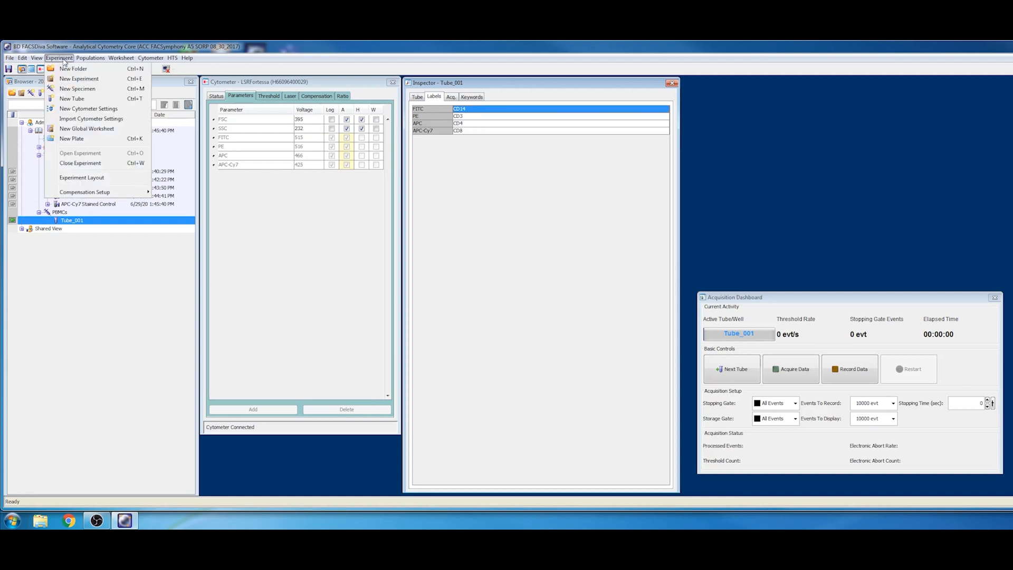
left_click(119, 180)
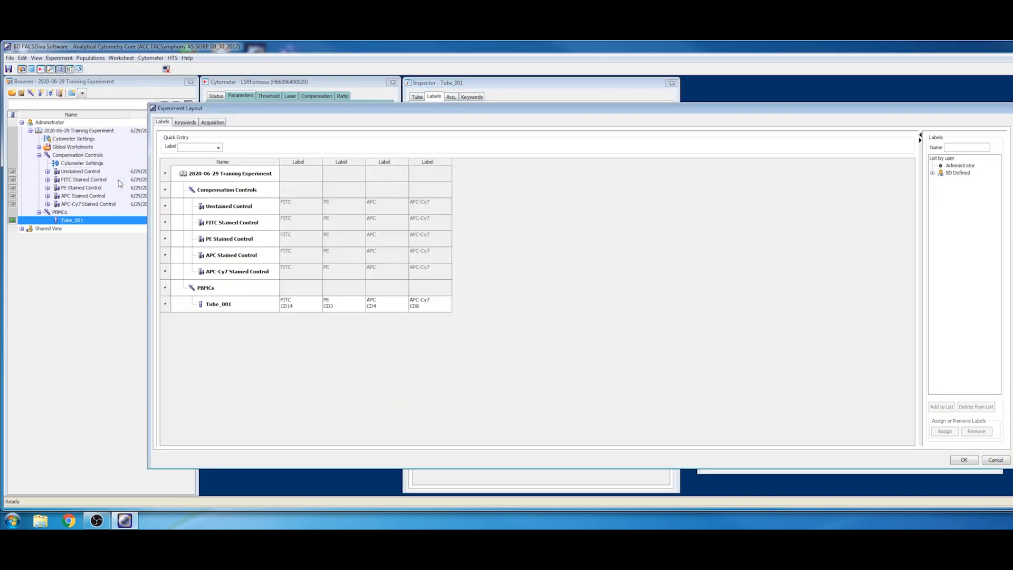
left_click(301, 162)
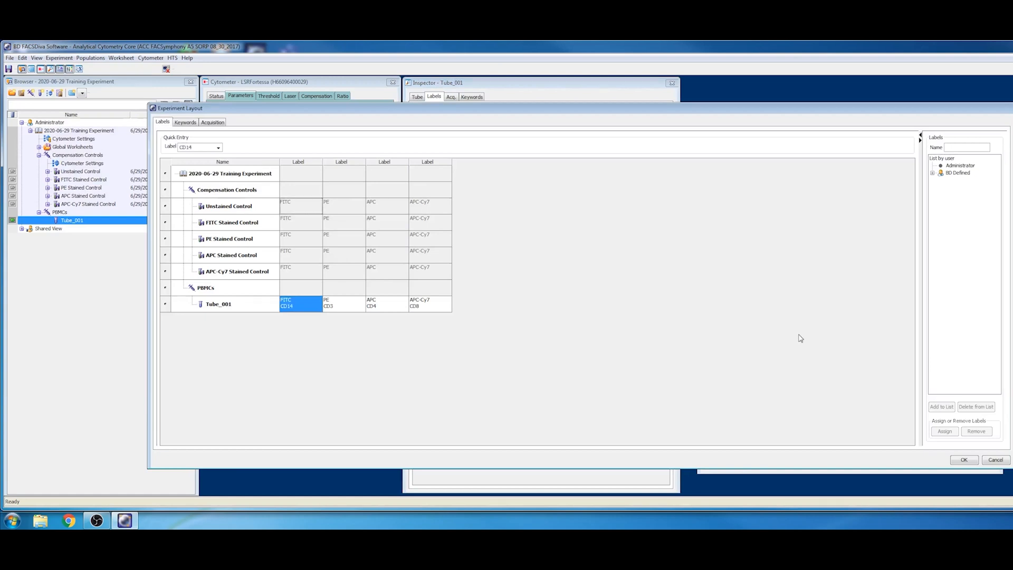
left_click(962, 461)
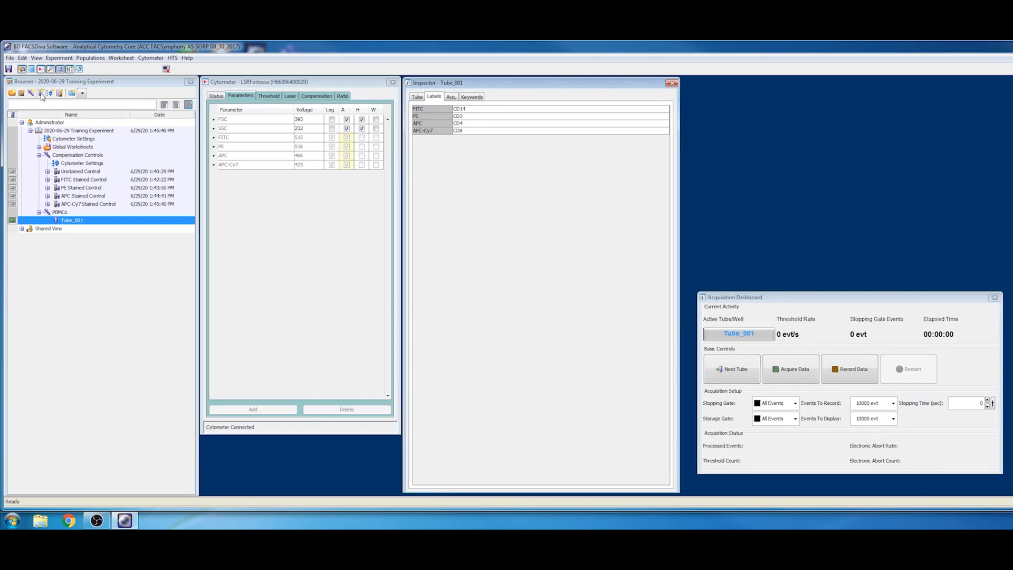
Add three more tubes to the PBMCs specimen.
left_click(41, 93)
left_click(41, 93)
left_click(41, 93)
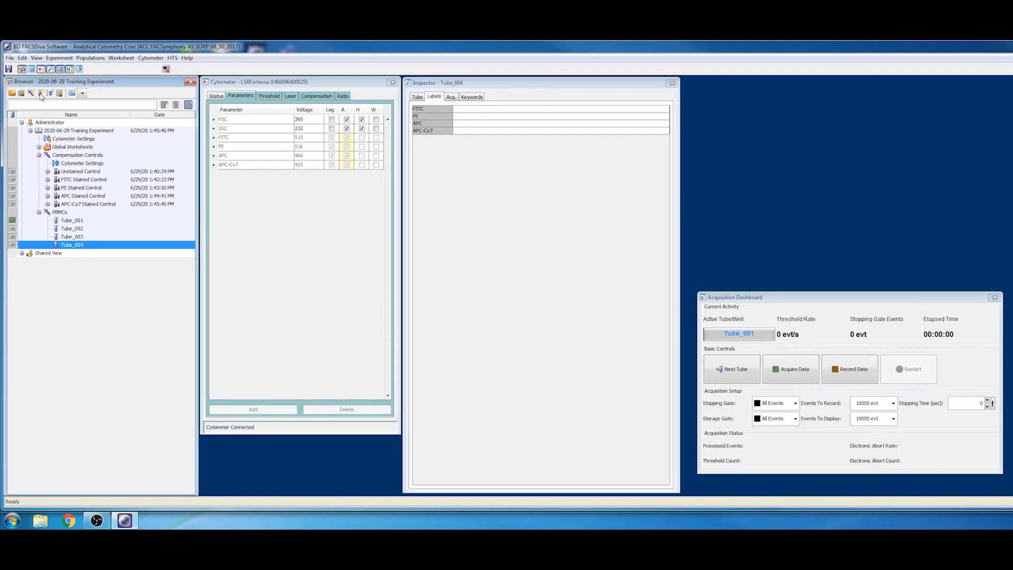
In the experiment layout, label FITC, PE, APC and APC-Cy7 as CD14, CD3, CD4 and CD8 for all PBMCs tubes.
left_click(55, 59)
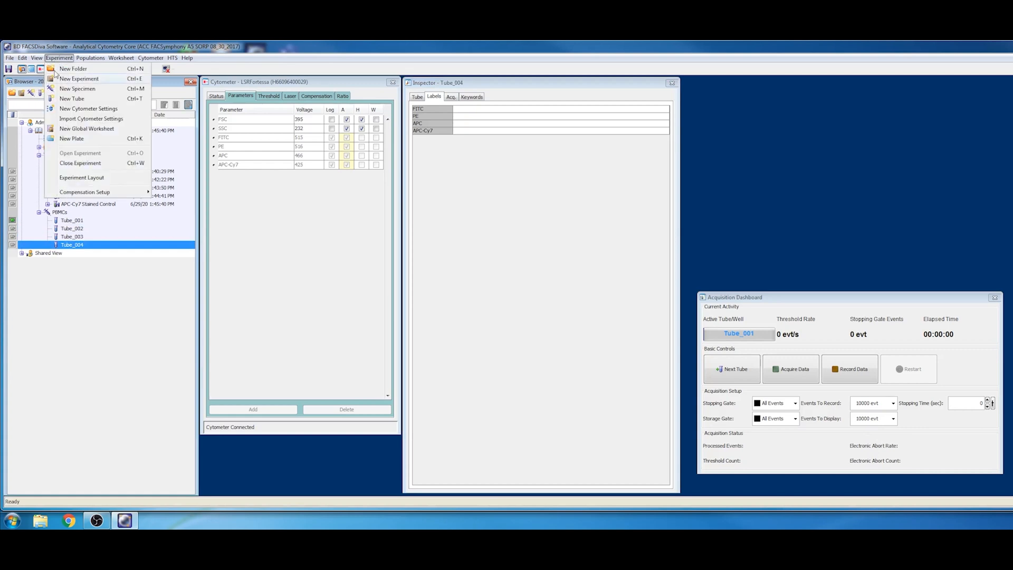
left_click(77, 178)
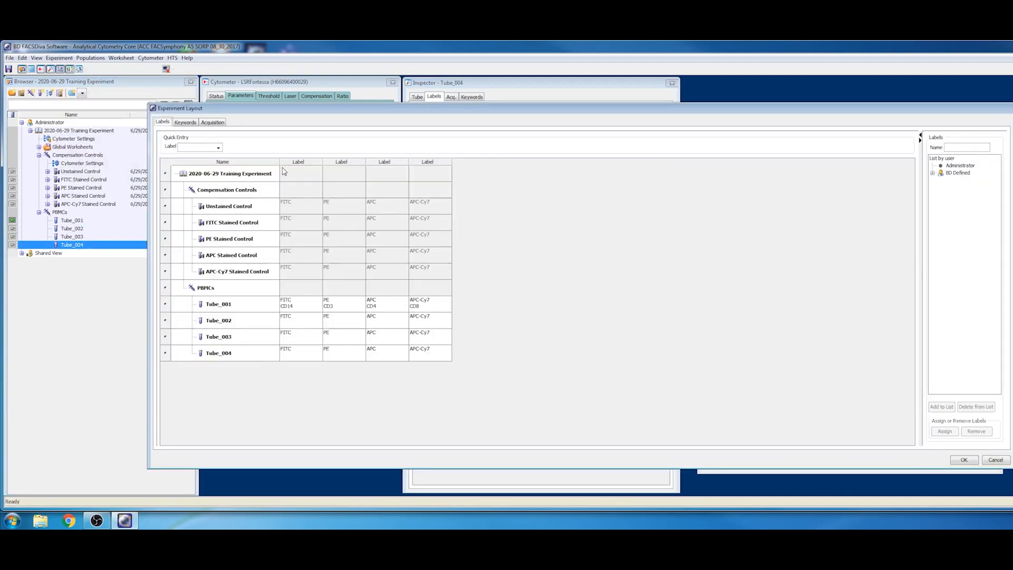
left_click(315, 164)
type("CD14")
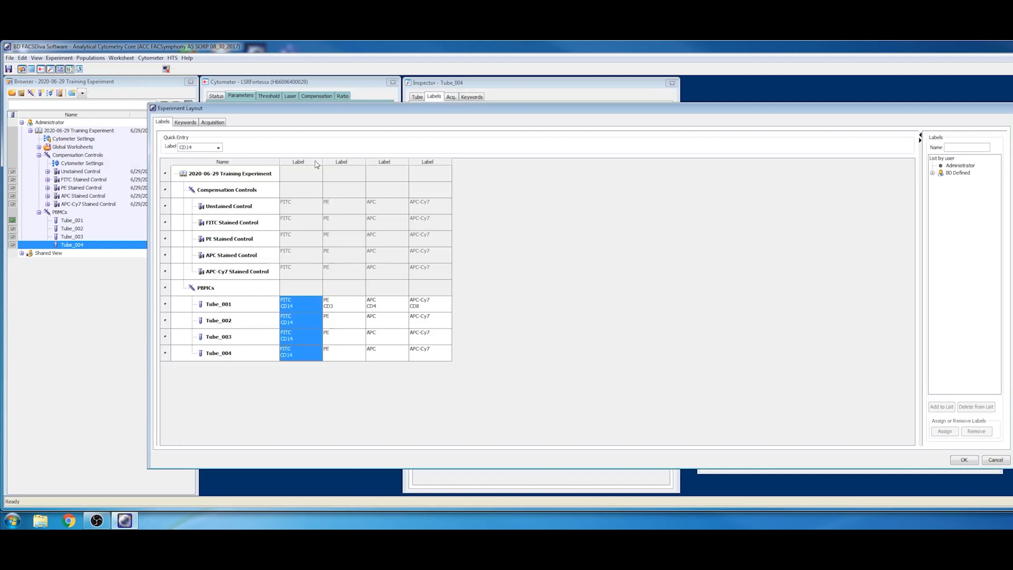
key("Tab")
left_click(327, 164)
type("CD")
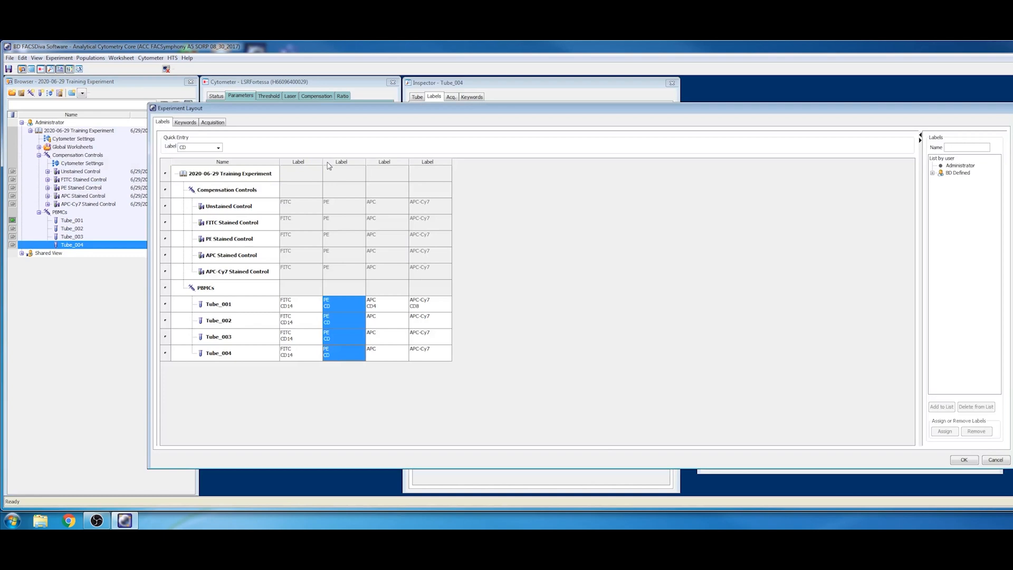
type("3")
left_click(375, 163)
type("C")
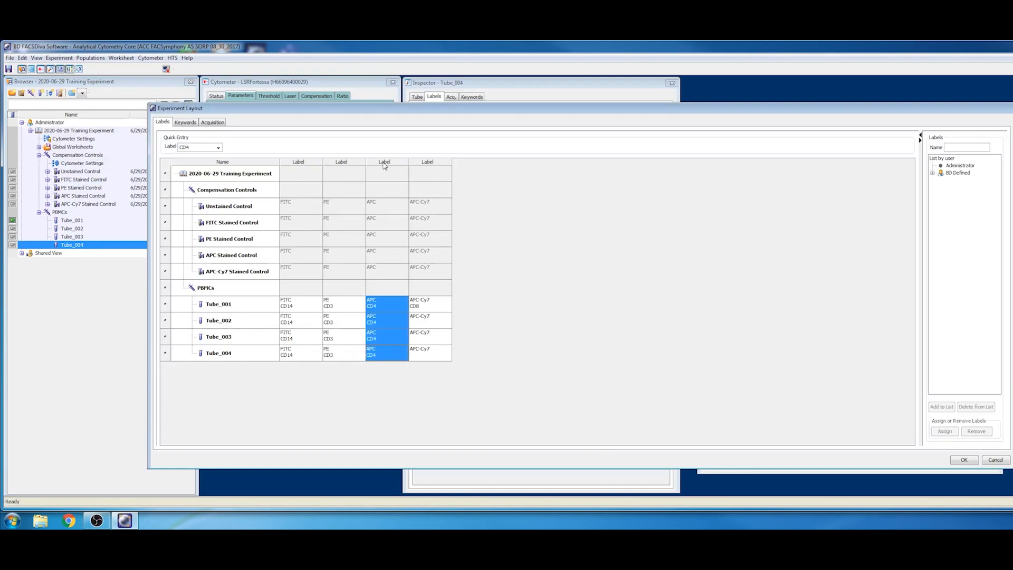
left_click(418, 167)
type("C")
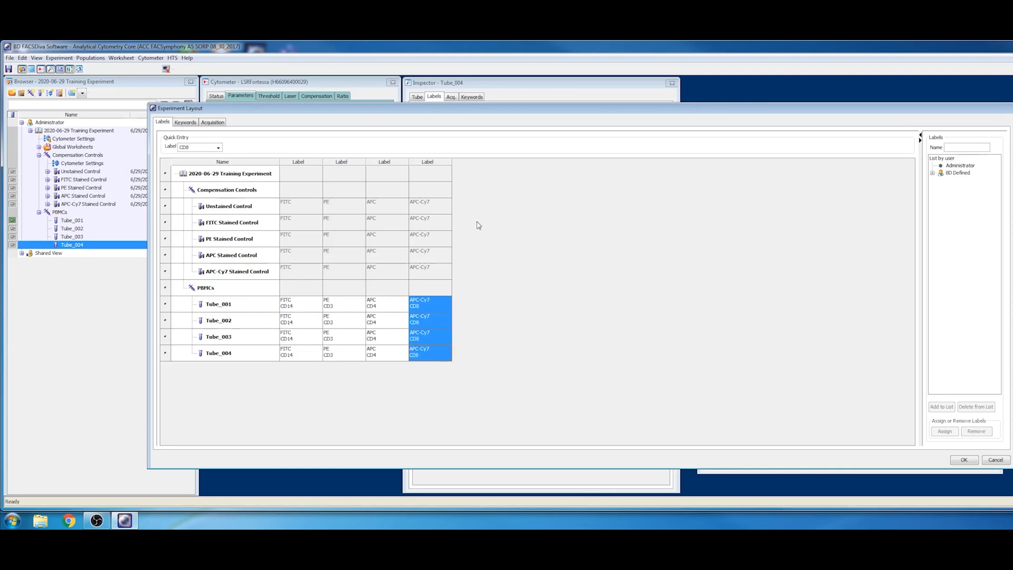
Set the events to record to 5,000 for all tubes in the experiment layout and accept the layout.
left_click(220, 127)
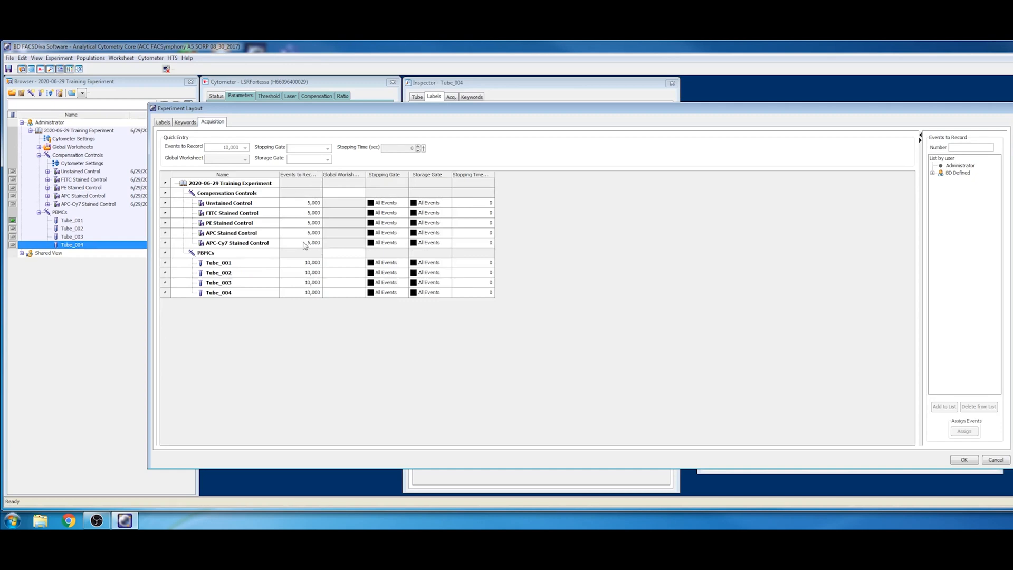
left_click(315, 176)
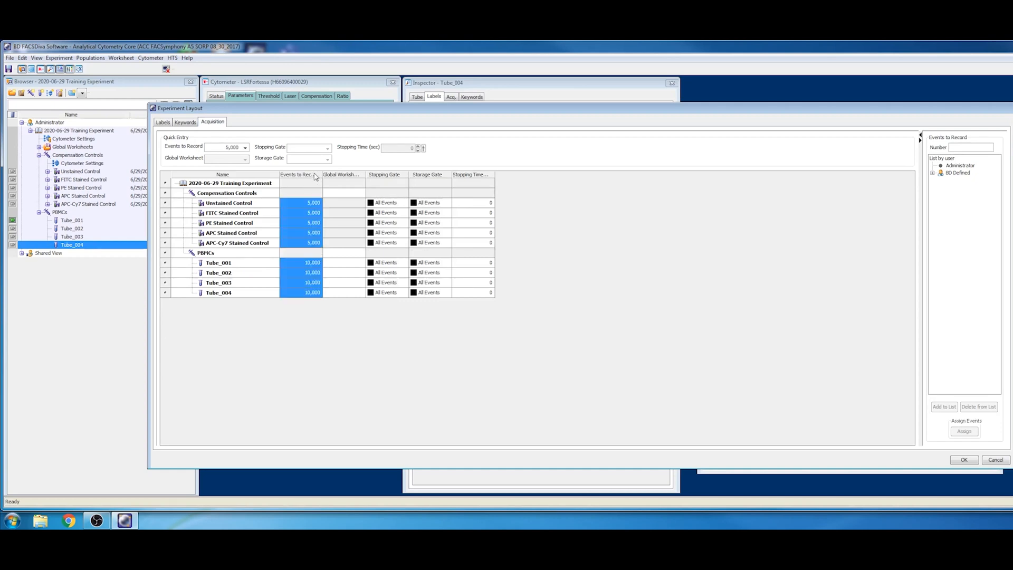
left_click(245, 149)
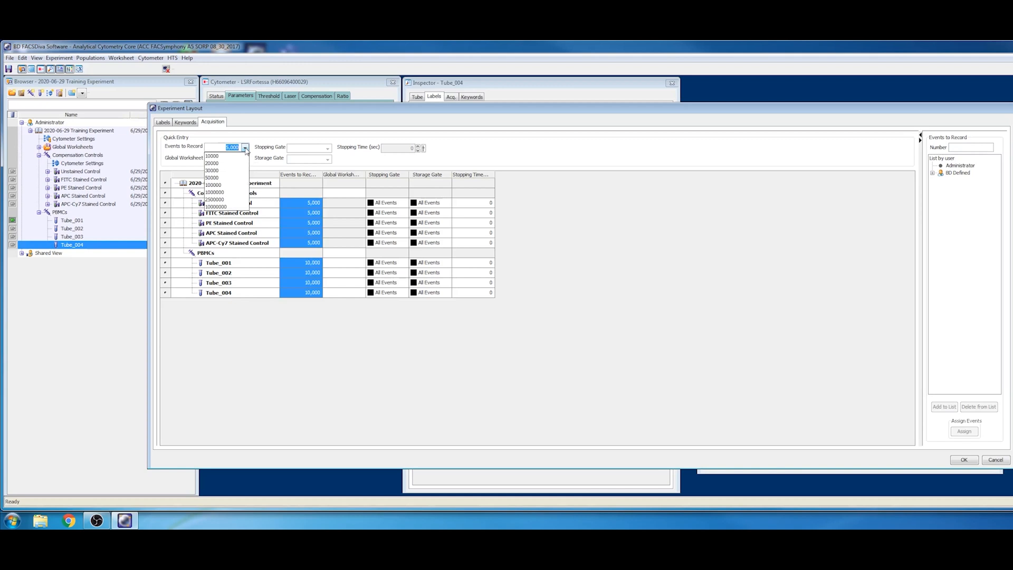
left_click(245, 148)
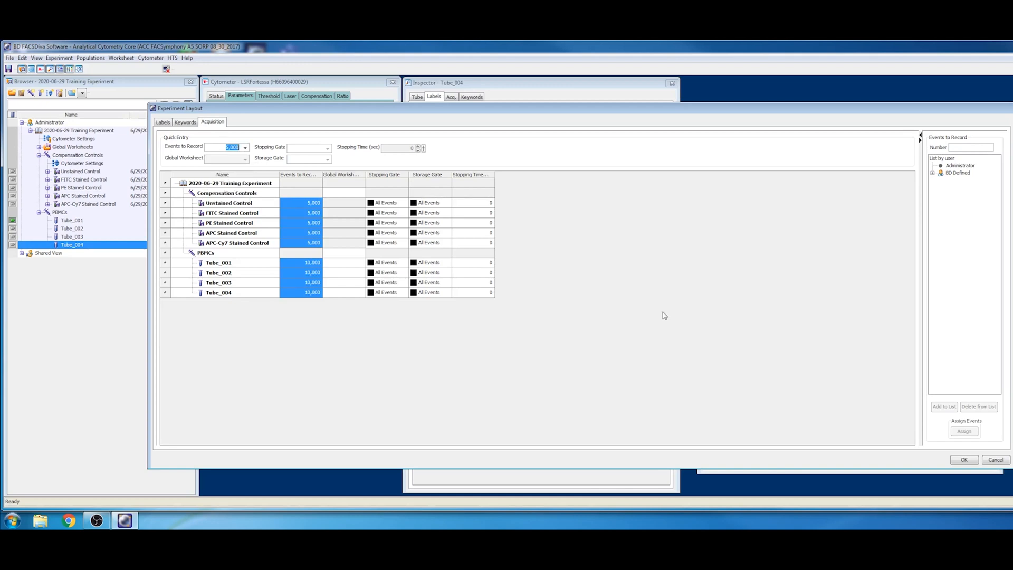
left_click(977, 463)
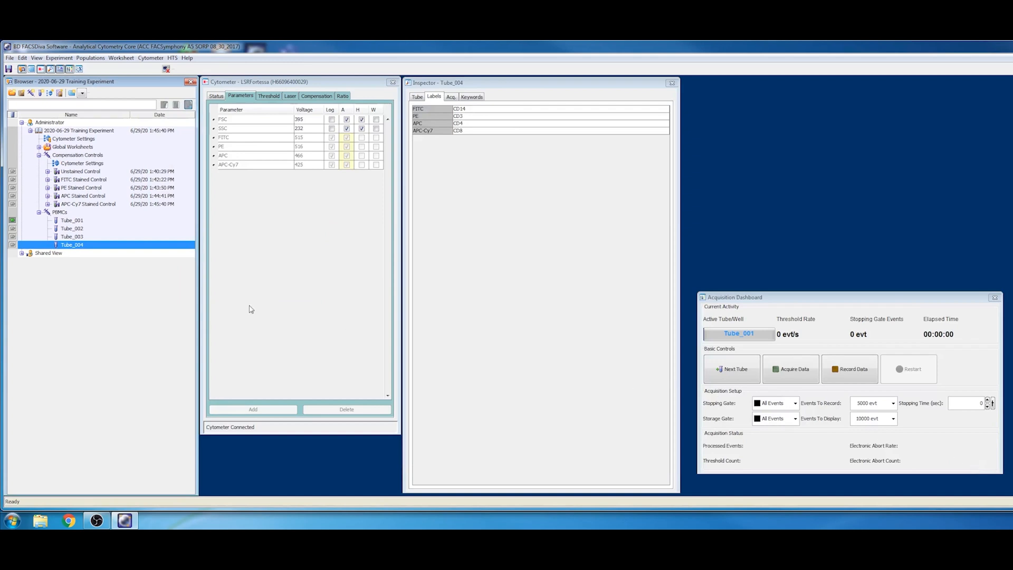
Delete Tube_003 and Tube_004 from the PBMCs specimen and rename Tube_001 as Unstained.
left_click(76, 240, "shift")
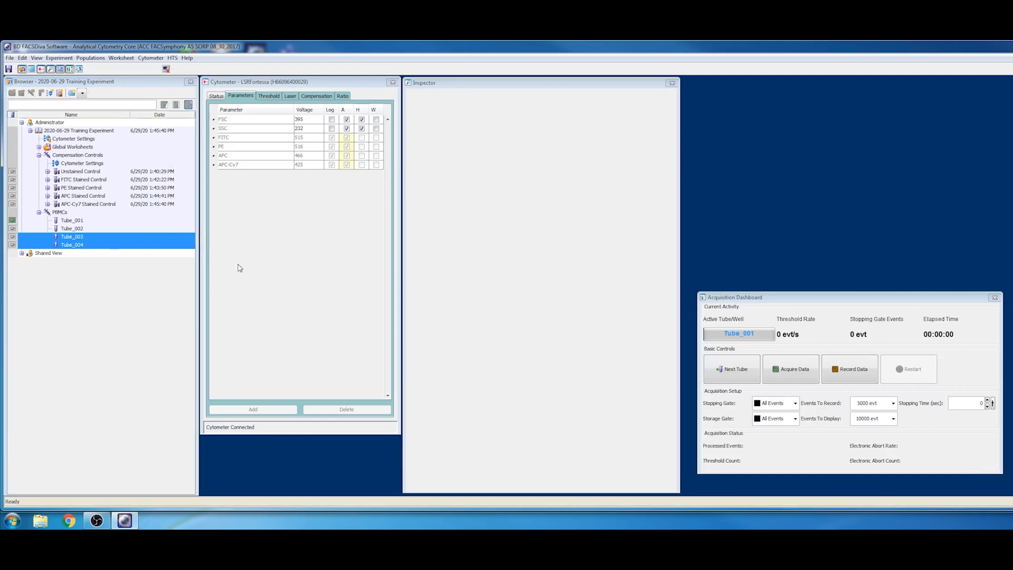
key("Delete")
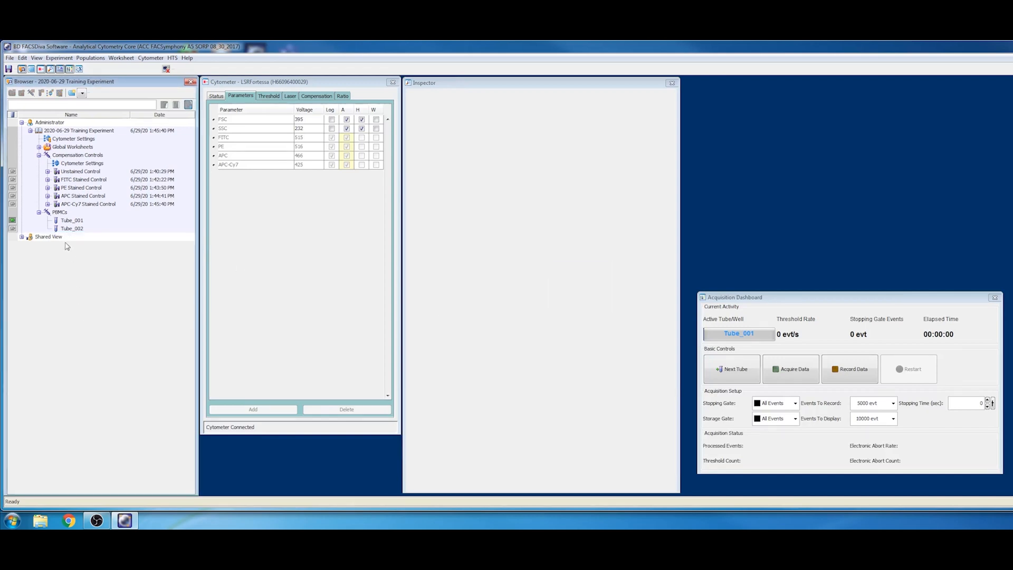
left_click(67, 222)
left_click(418, 97)
type("Unstained")
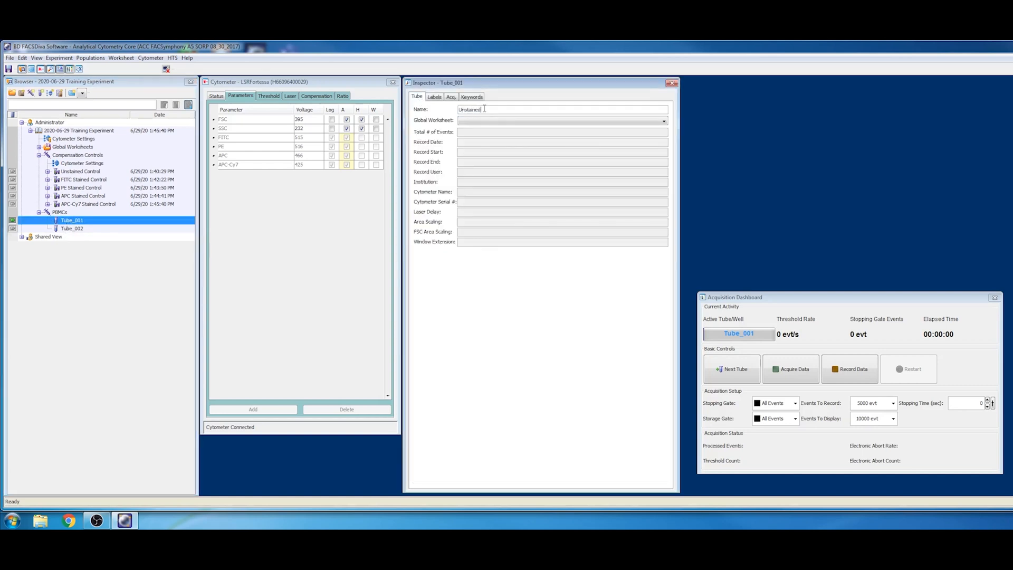
key("Return")
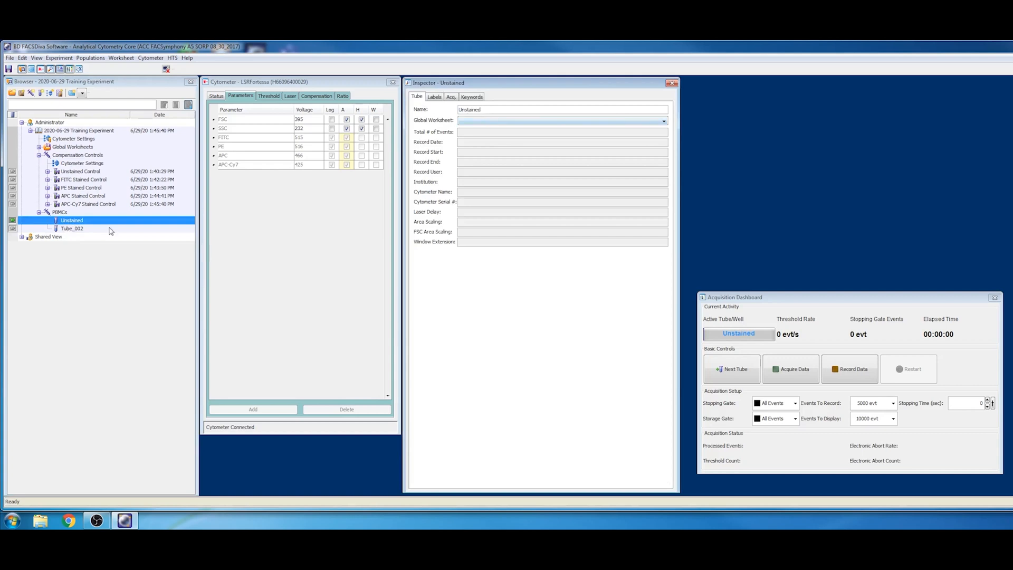
Rename Tube_002 of the PBMCs specimen as Stained.
left_click(73, 228)
left_click(503, 112)
type("S")
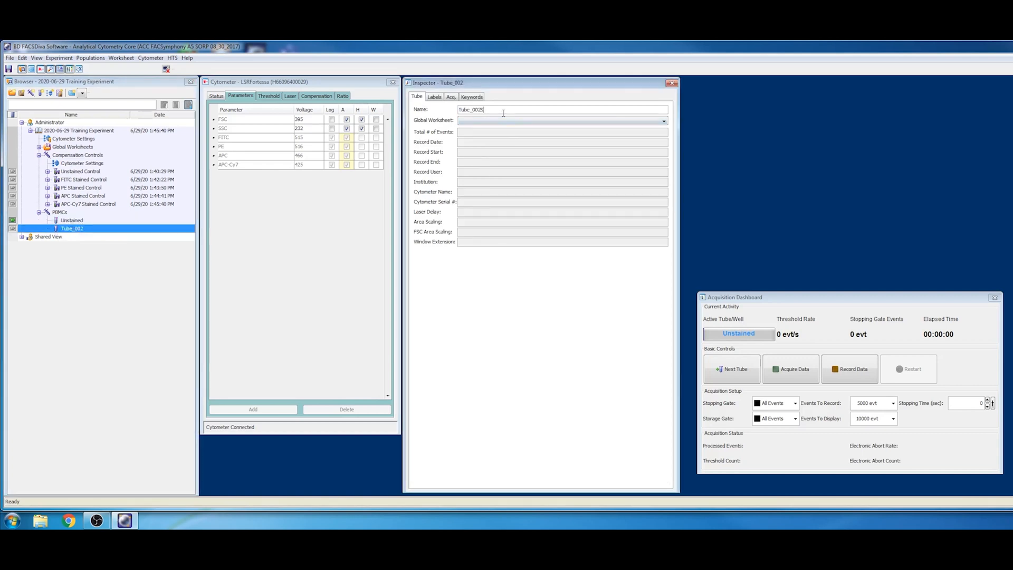
triple_click(504, 113)
type("Stained")
key("Return")
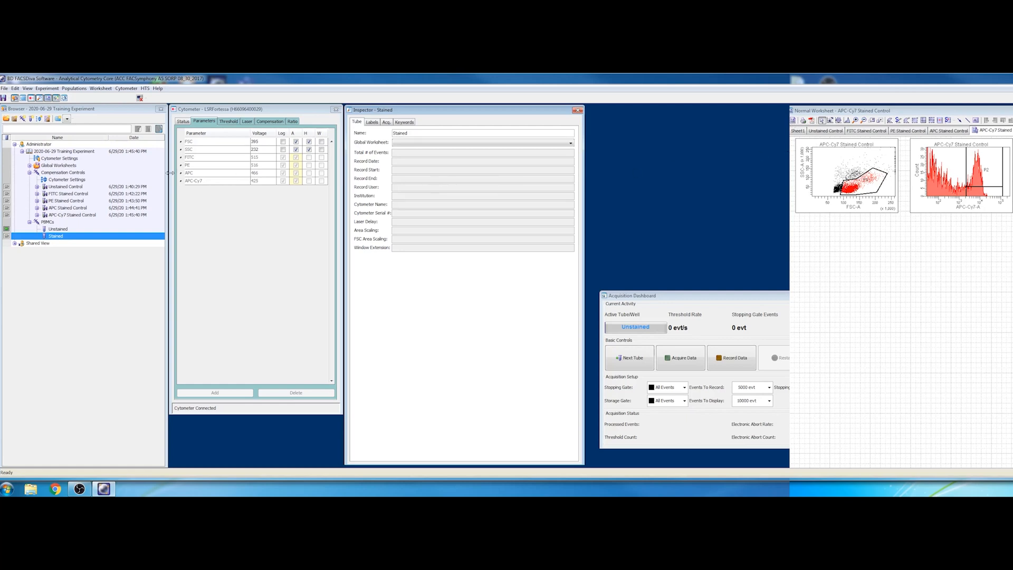
Open Global Sheet1 from the global worksheets and place two dot plots side by side along the top of the sheet.
left_click(30, 166)
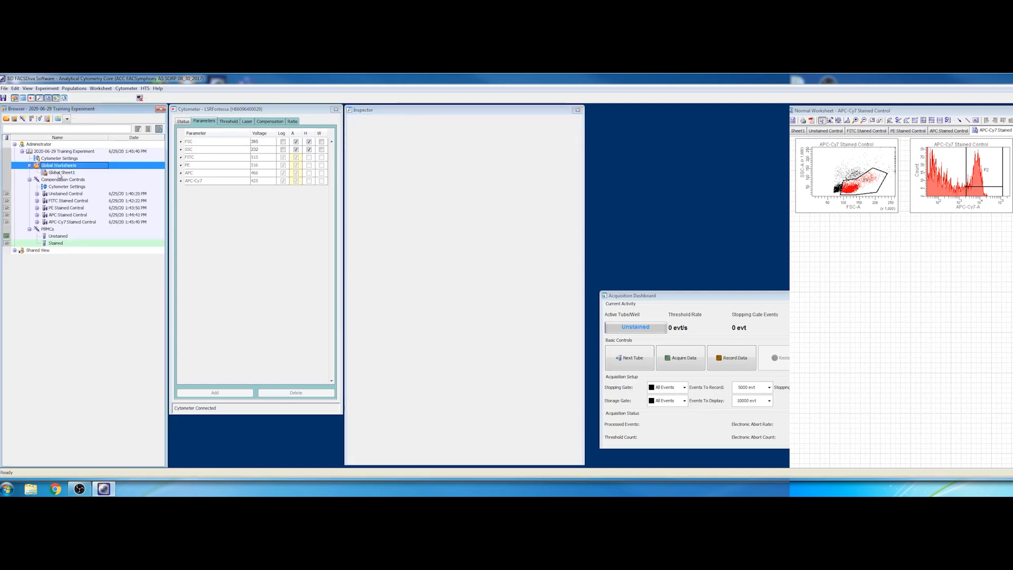
left_click(60, 173)
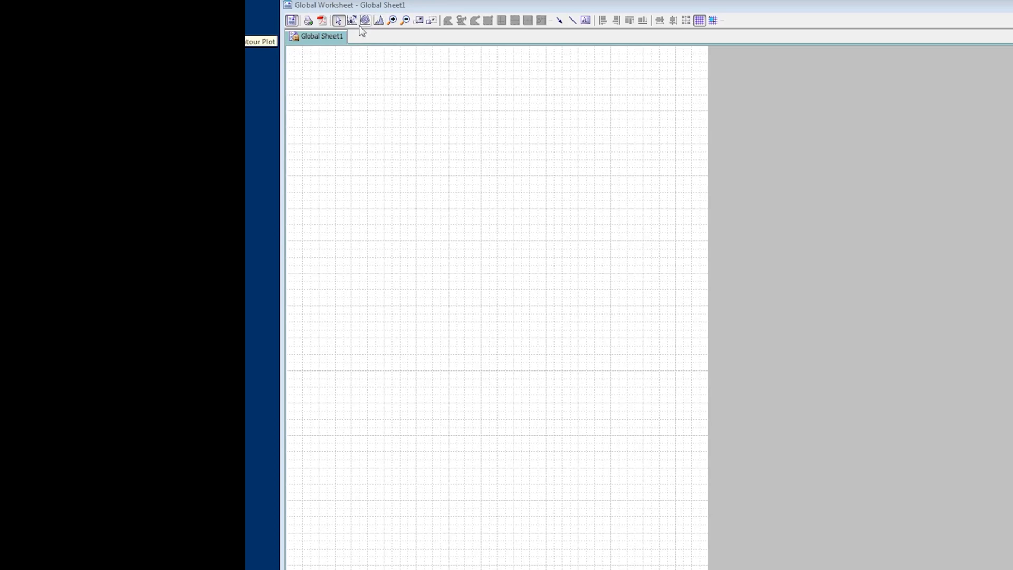
left_click(352, 22)
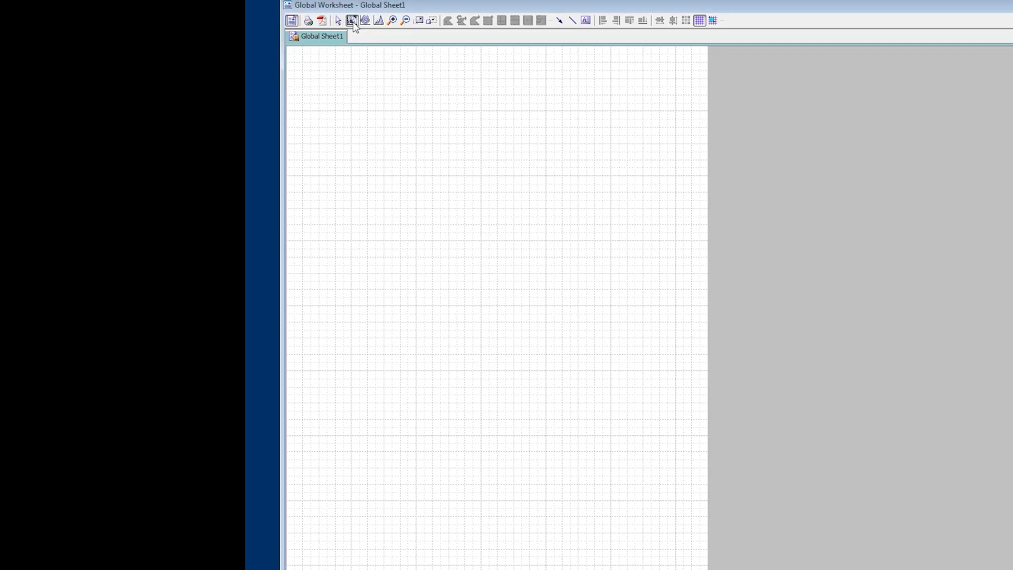
left_click(293, 56)
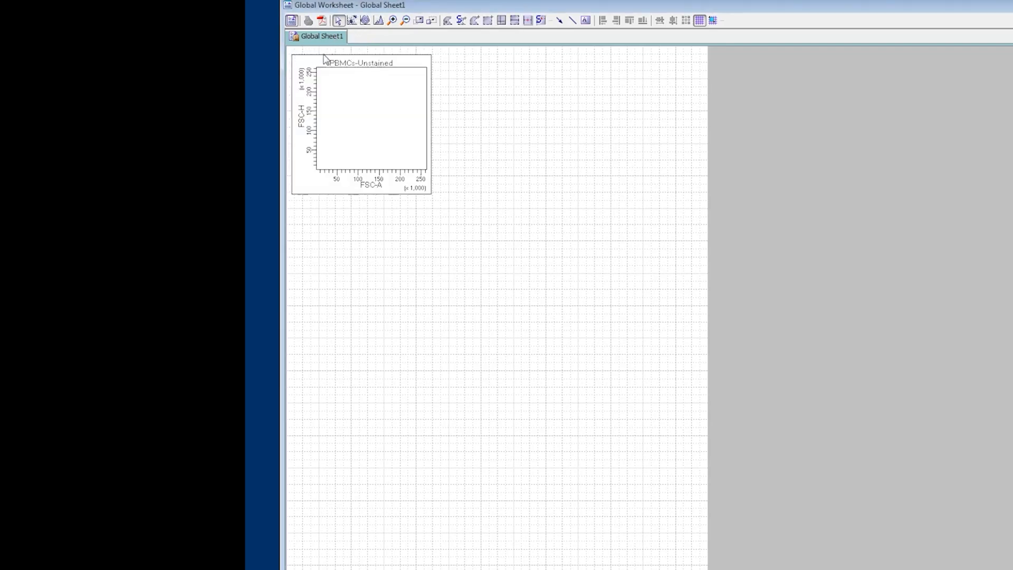
left_click(352, 21)
left_click(442, 56)
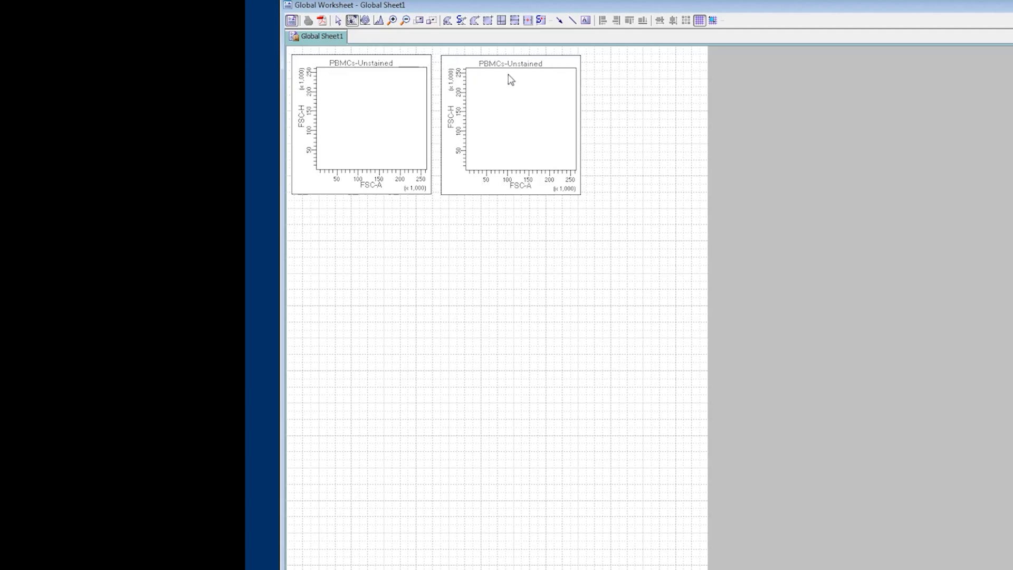
Place two more dot plots side by side below the first pair and reposition the upper-right plot over the one beneath it.
left_click(297, 219)
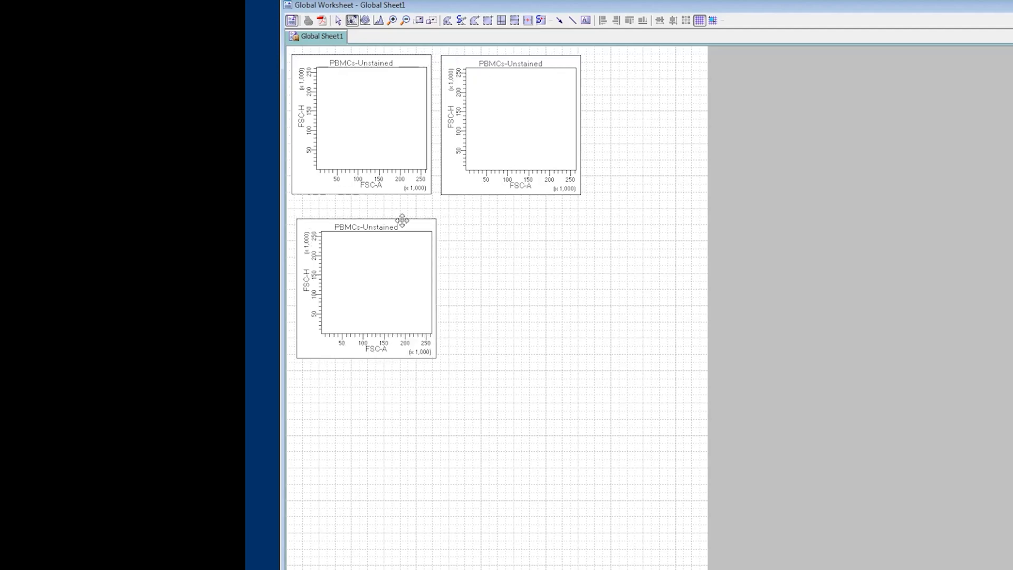
left_click(450, 223)
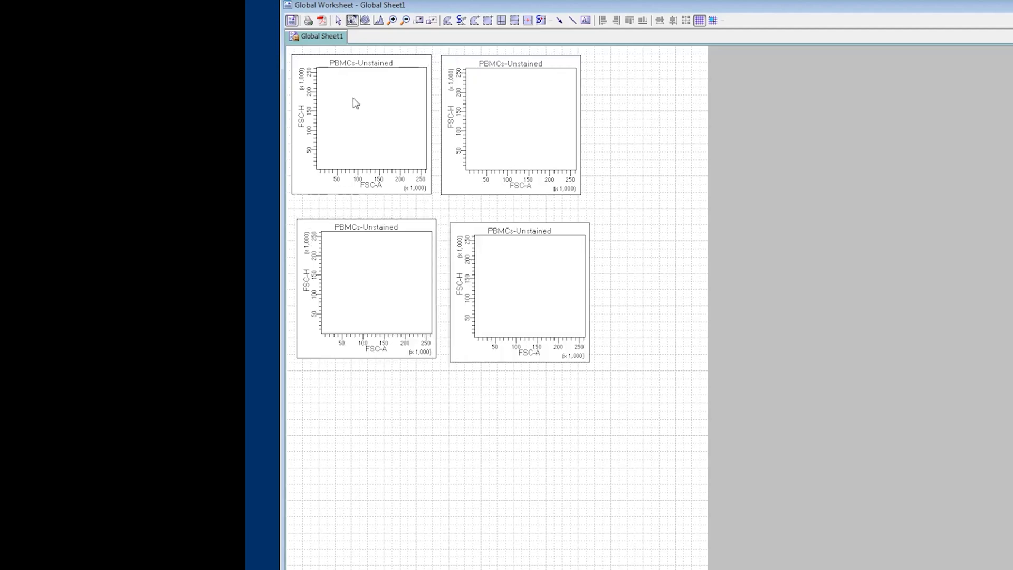
left_click(339, 21)
mouse_move(463, 64)
left_mouse_down()
mouse_move(474, 64)
mouse_move(463, 62)
left_mouse_up()
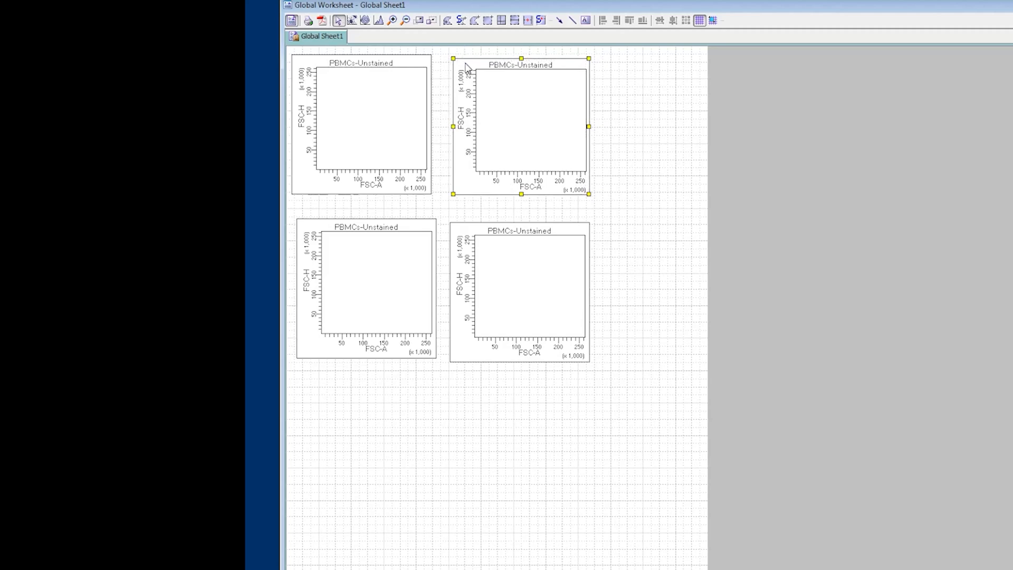
Set the upper-left plot to show SSC-A on the Y axis against FSC-A on the X axis.
left_click(304, 120)
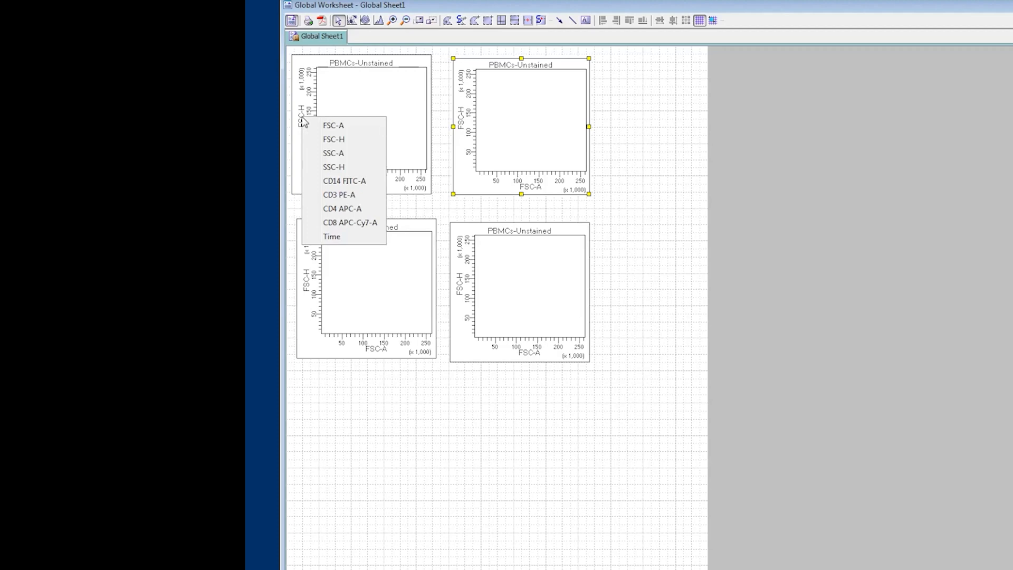
left_click(333, 153)
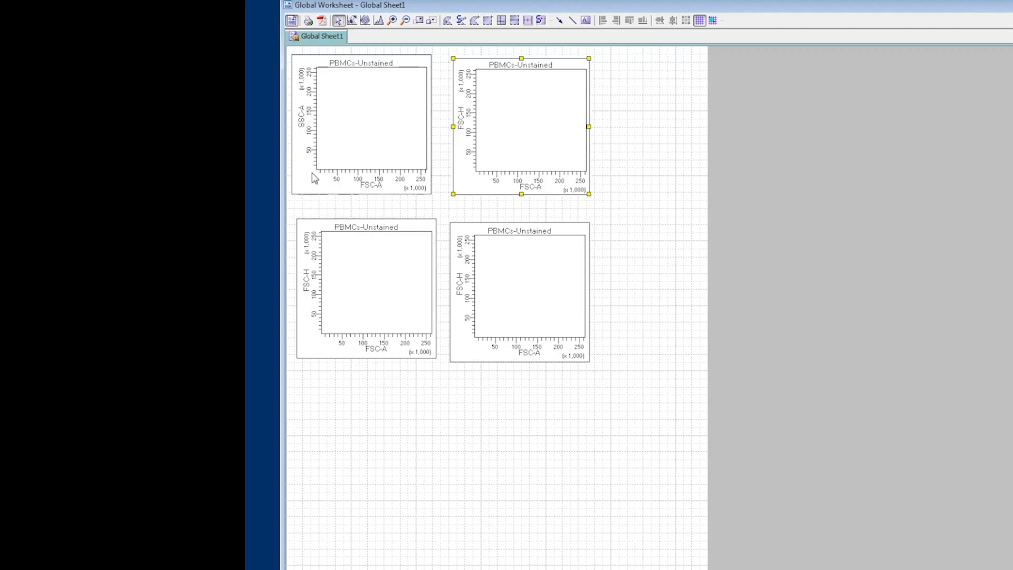
left_click(370, 185)
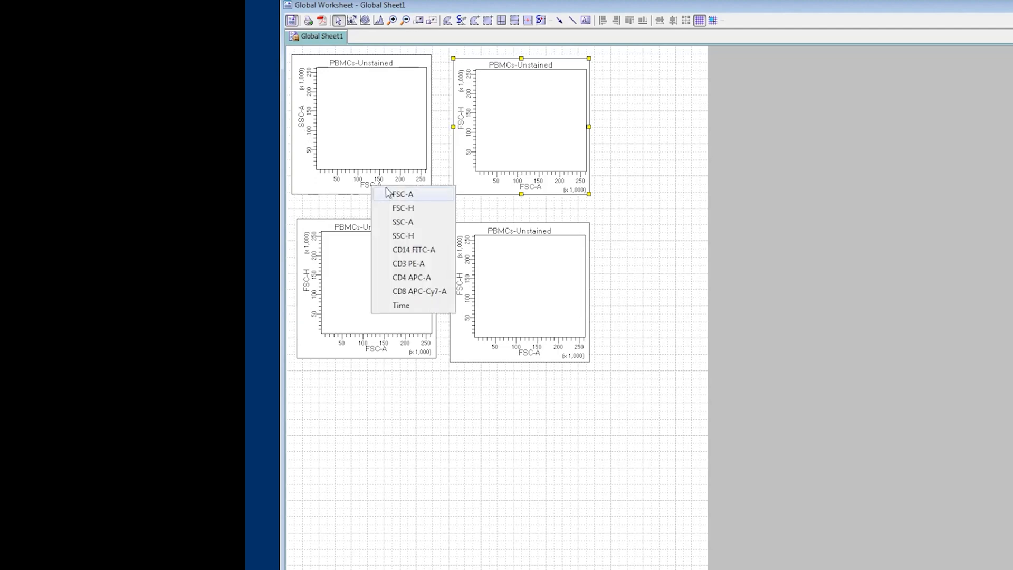
left_click(422, 199)
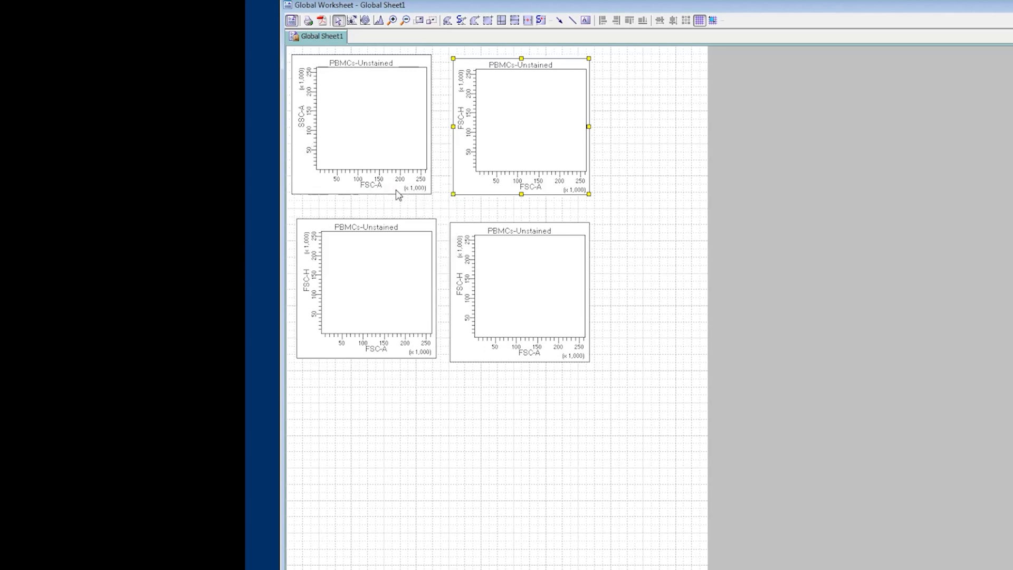
Set the upper-right plot to show SSC-H on the X axis and SSC-A on the Y axis.
left_click(524, 190)
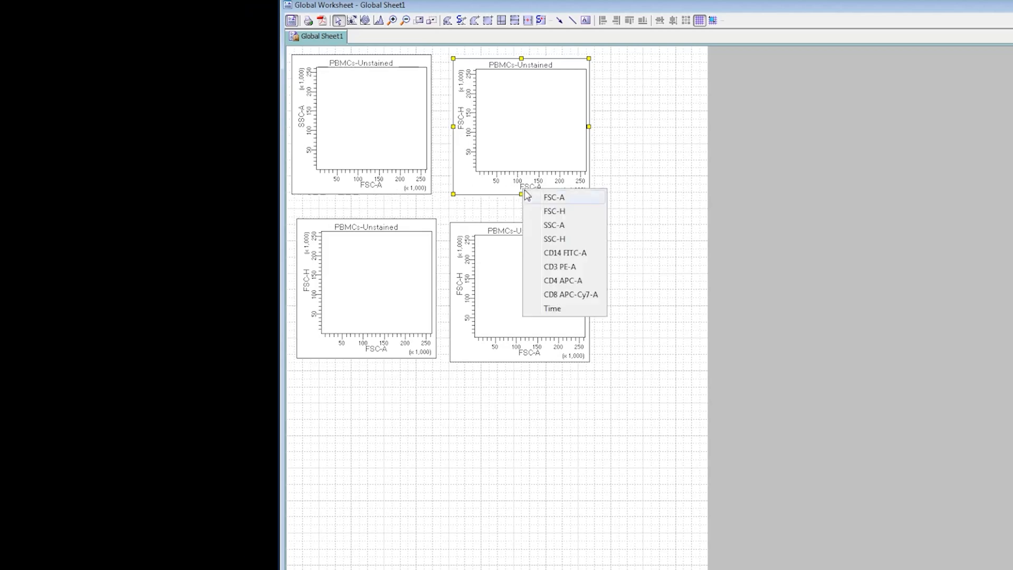
left_click(552, 239)
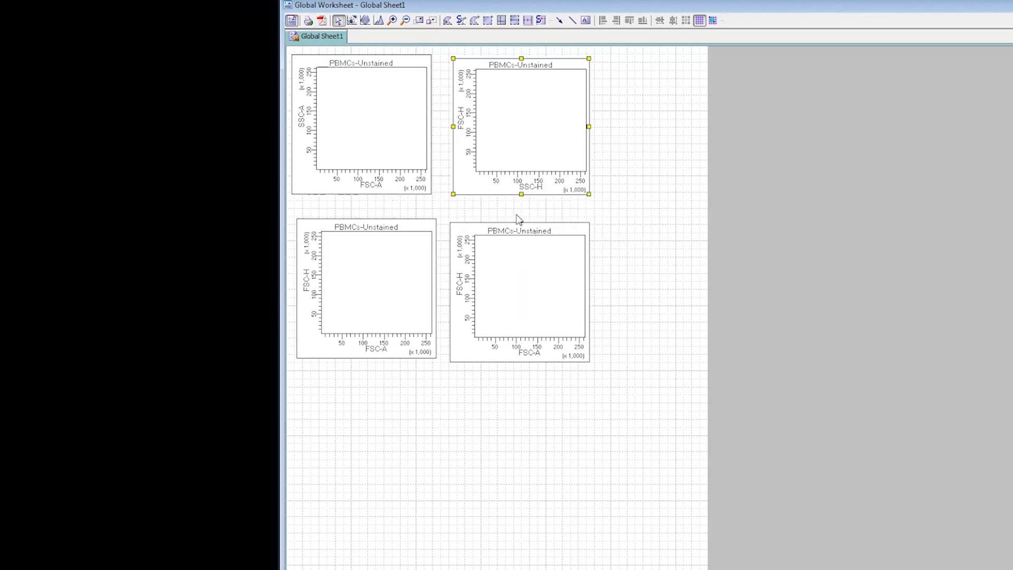
left_click(460, 123)
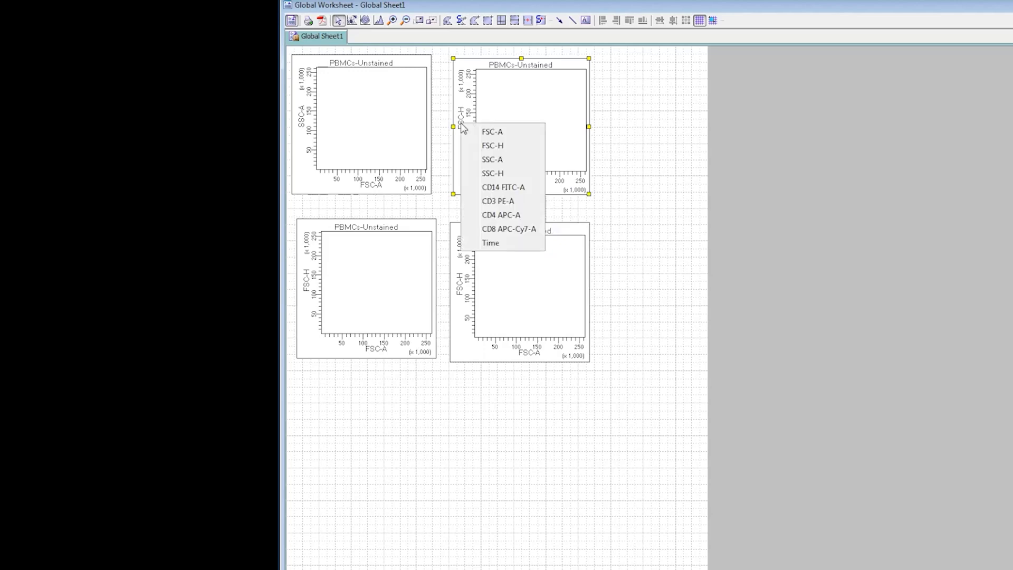
left_click(474, 159)
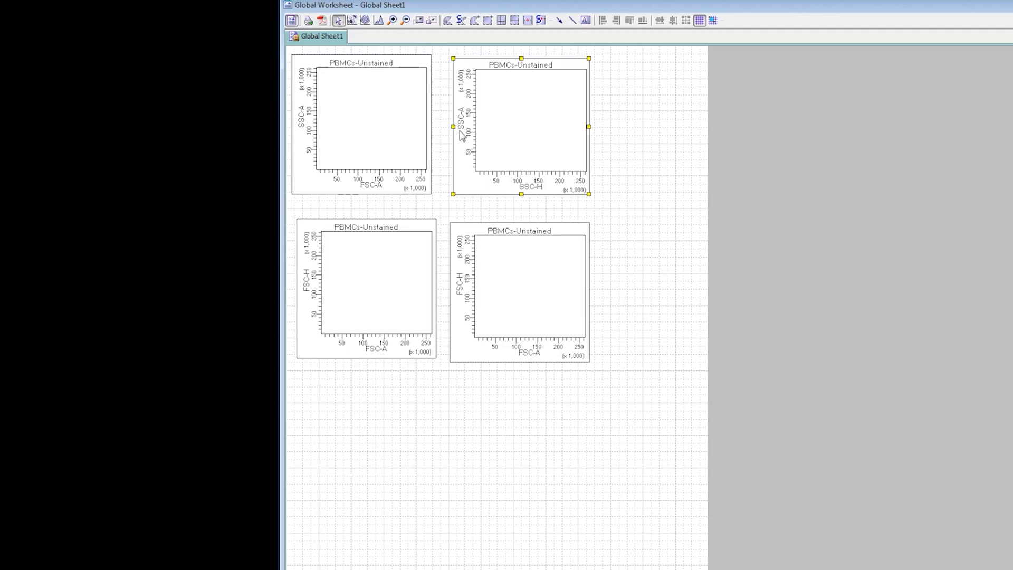
Try FSC-H against FSC-A on the upper-right plot and restore its axes to SSC-H and SSC-A.
left_click(526, 191)
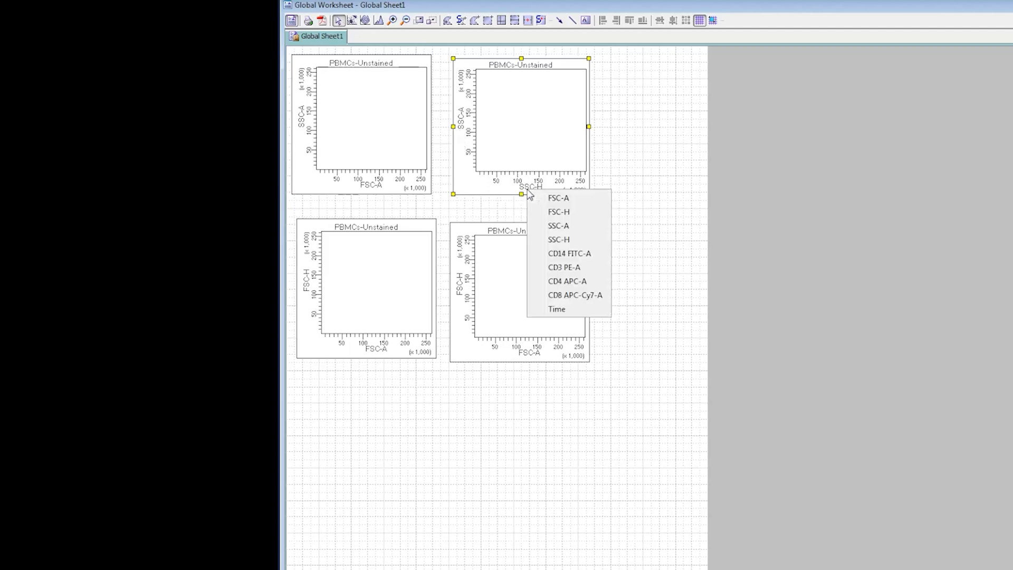
left_click(544, 211)
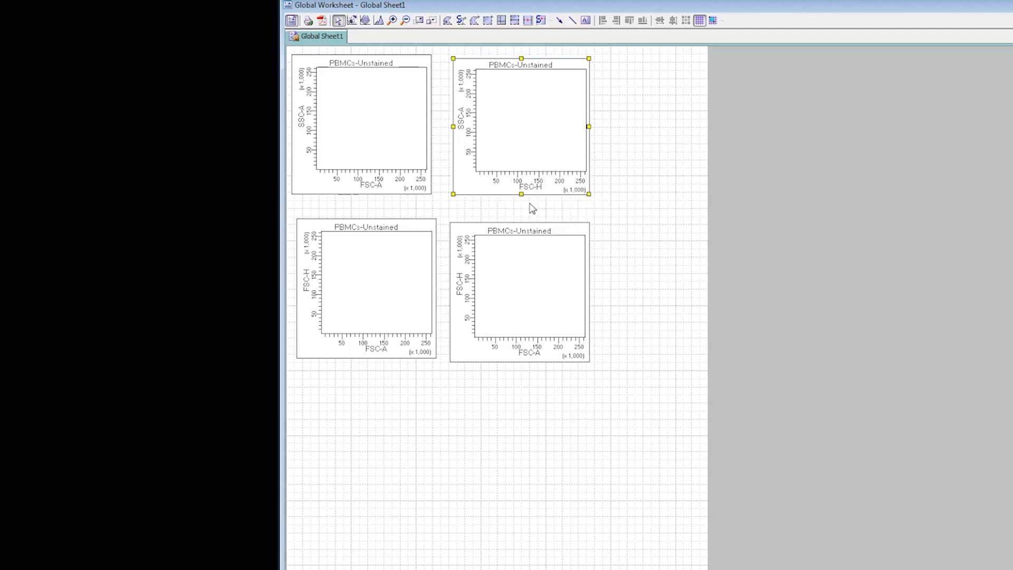
left_click(459, 131)
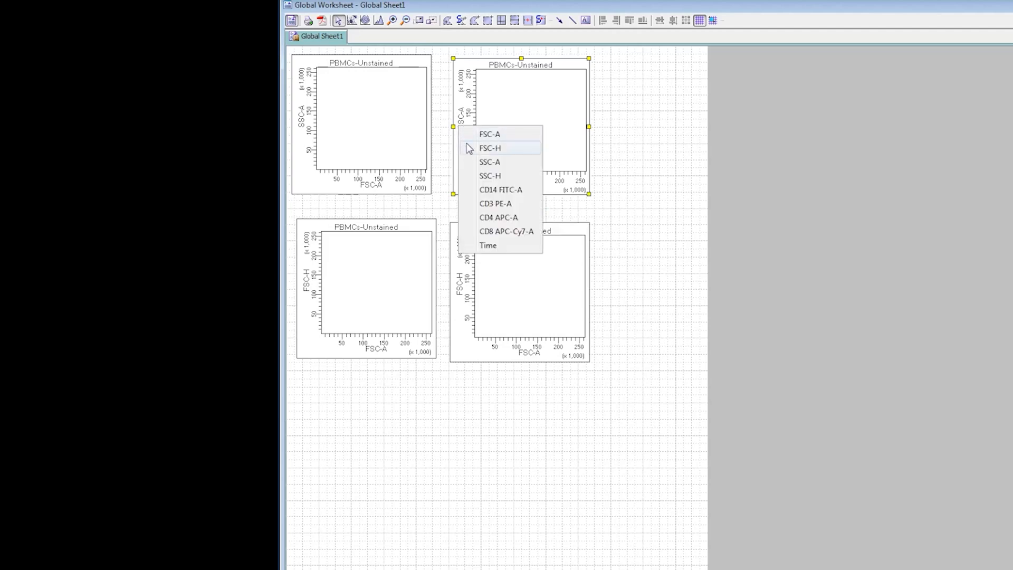
left_click(477, 136)
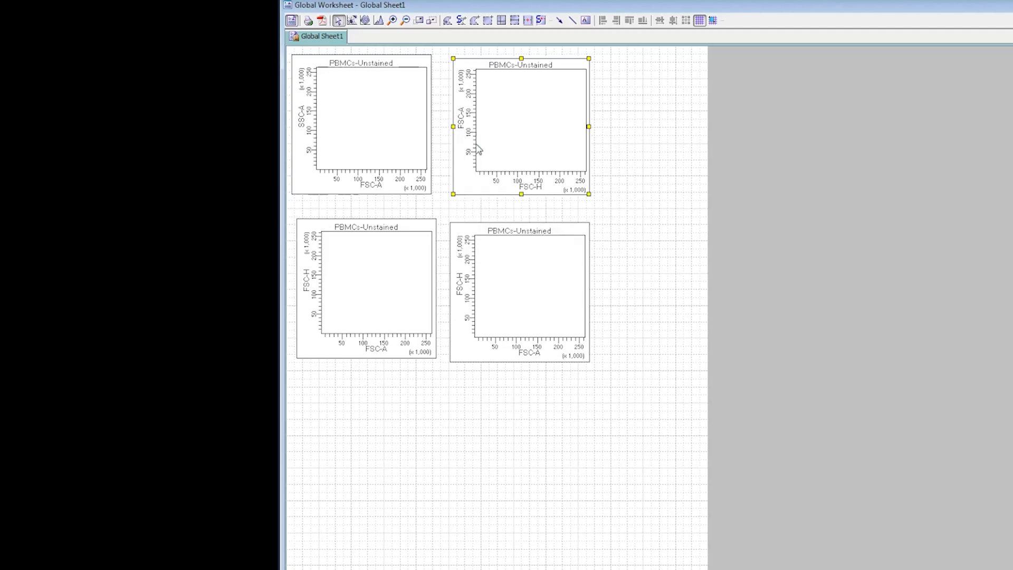
left_click(521, 191)
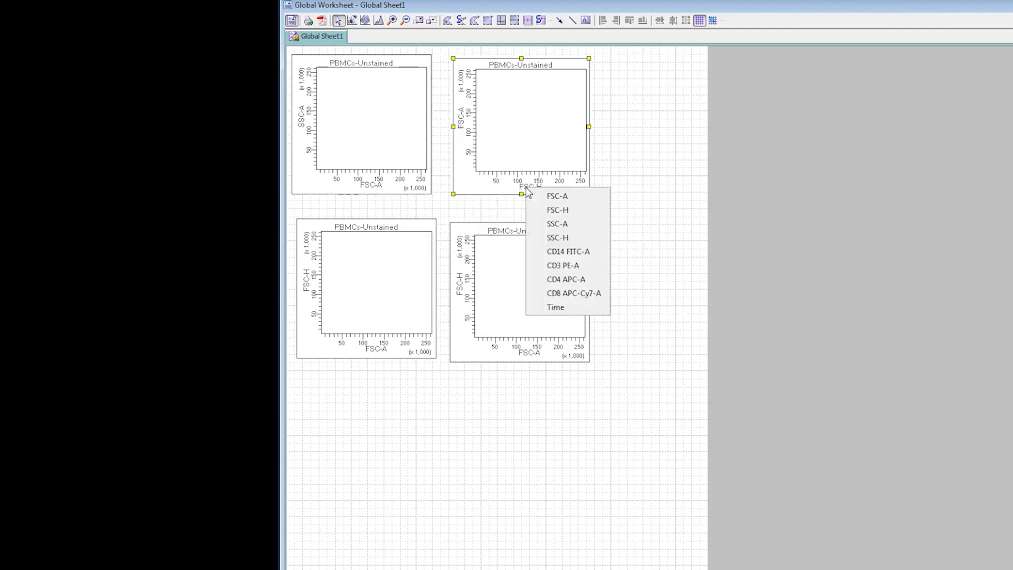
left_click(544, 237)
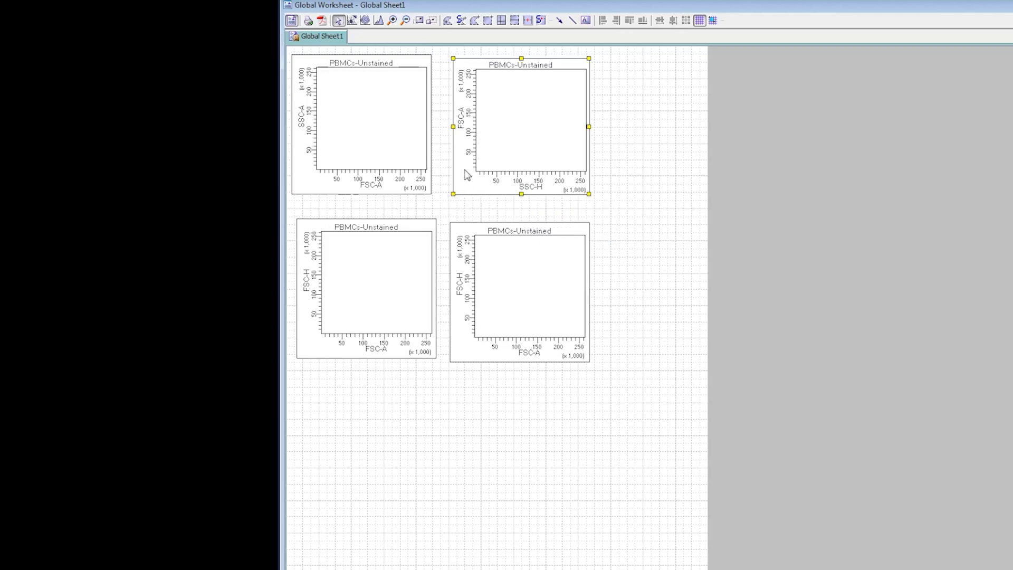
left_click(462, 129)
left_click(476, 165)
Set the lower-left plot's X axis to CD3 PE-A and its Y axis to CD14 FITC-A.
left_click(370, 352)
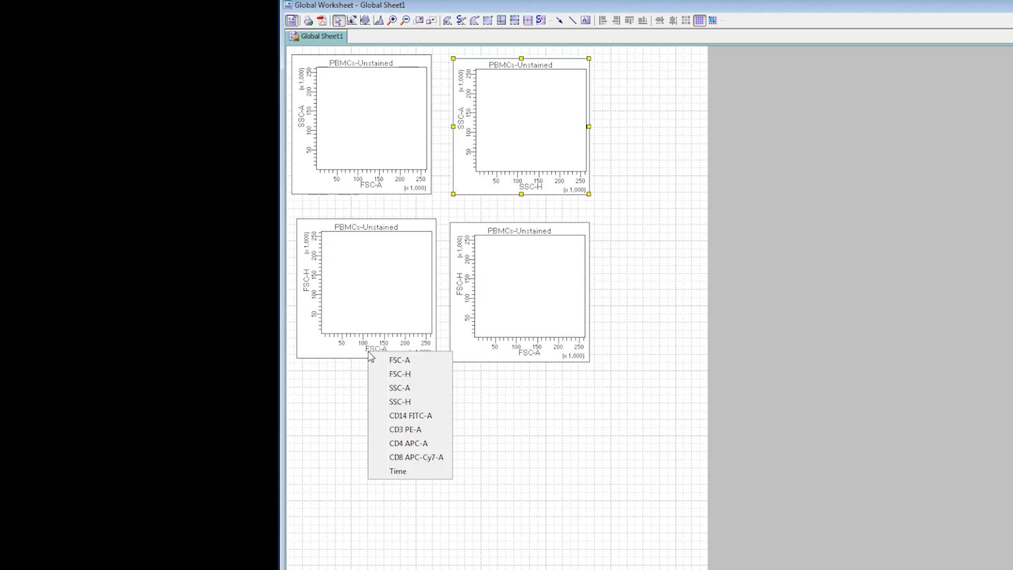
left_click(406, 430)
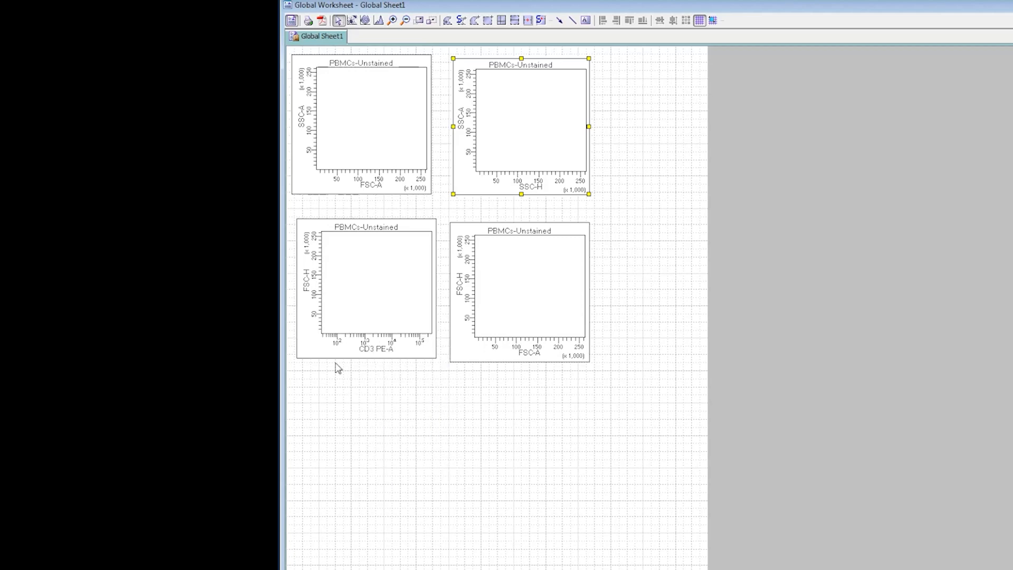
left_click(311, 296)
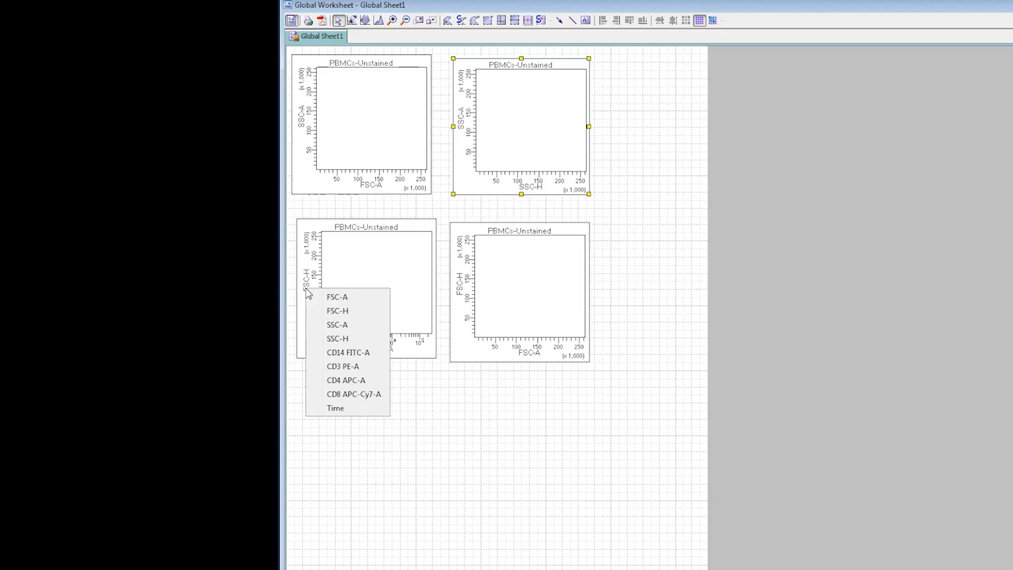
left_click(322, 350)
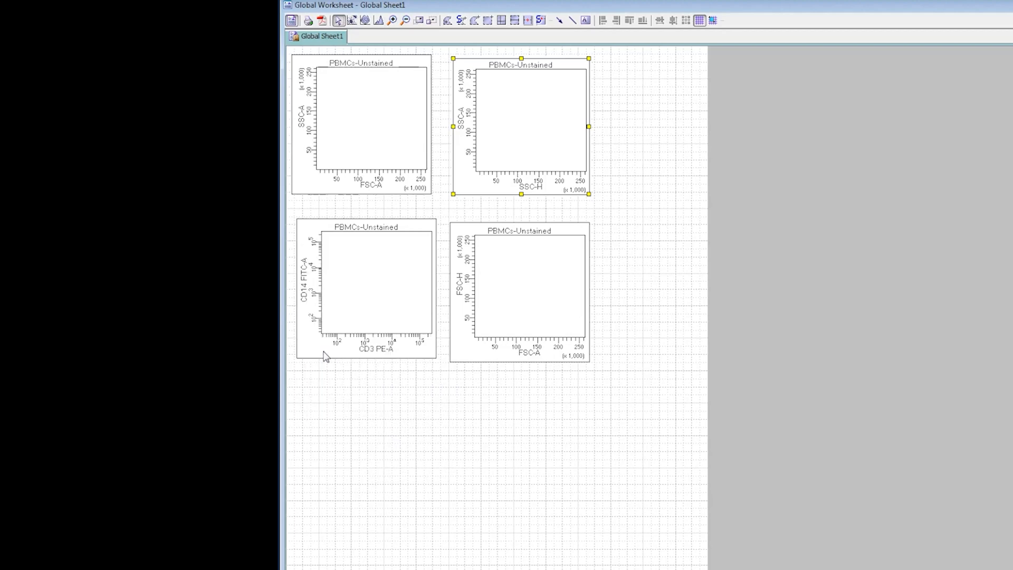
Set the lower-right plot's X axis to CD4 APC-A and Y axis to CD8 APC-Cy7-A, and align it with its neighbour.
left_click(526, 355)
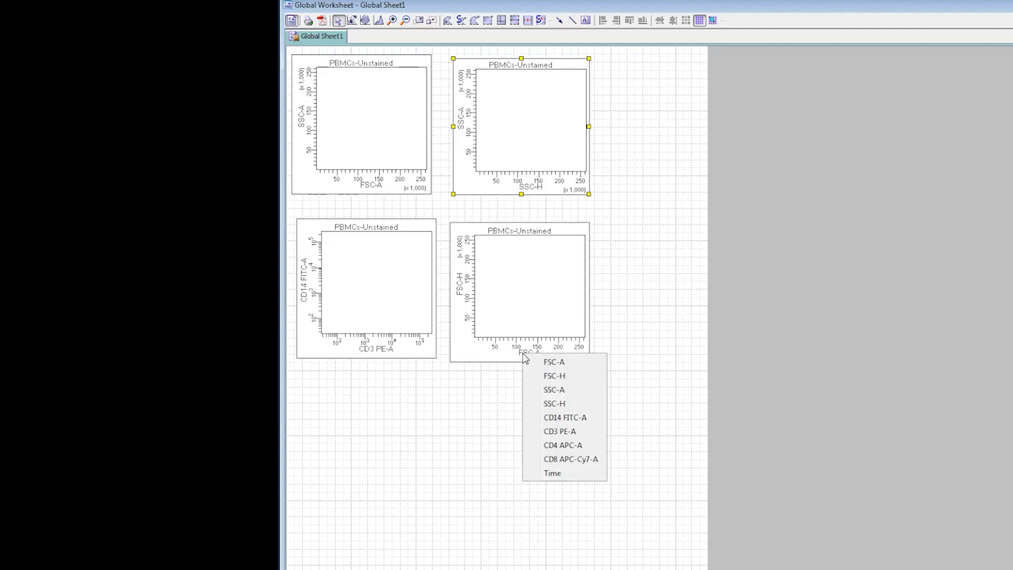
left_click(561, 446)
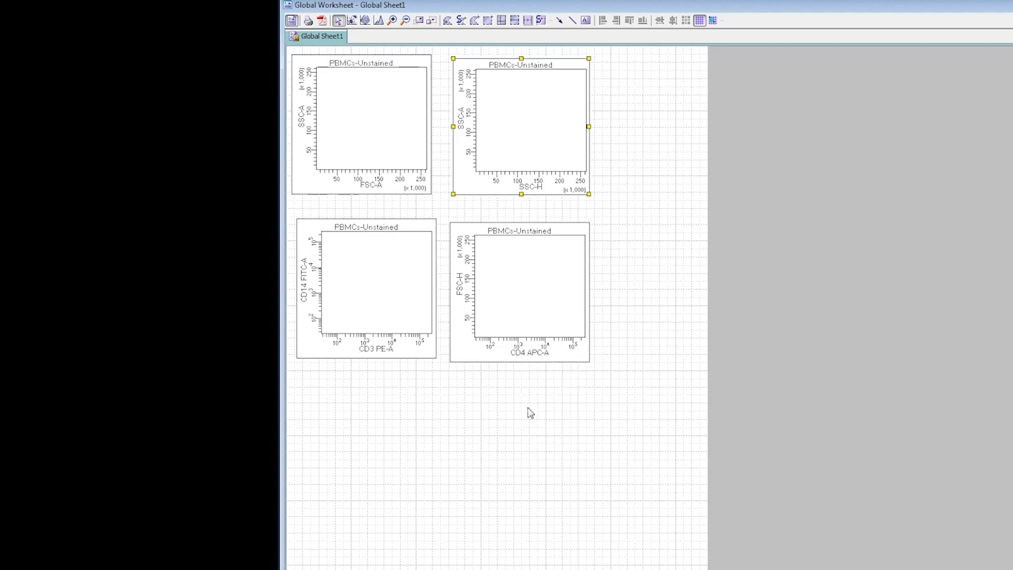
left_click(460, 301)
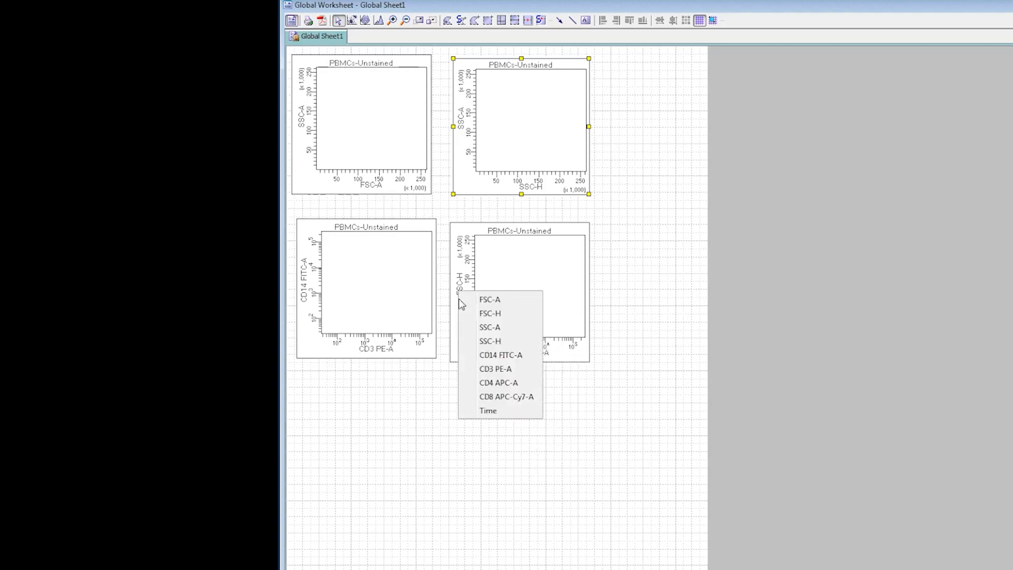
left_click(480, 397)
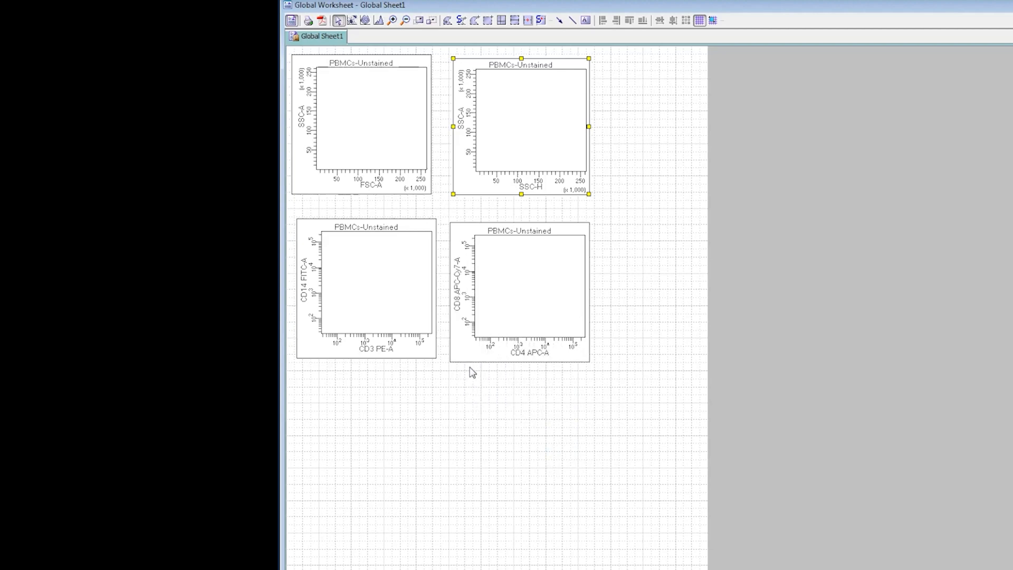
left_click_drag(468, 359, 465, 357)
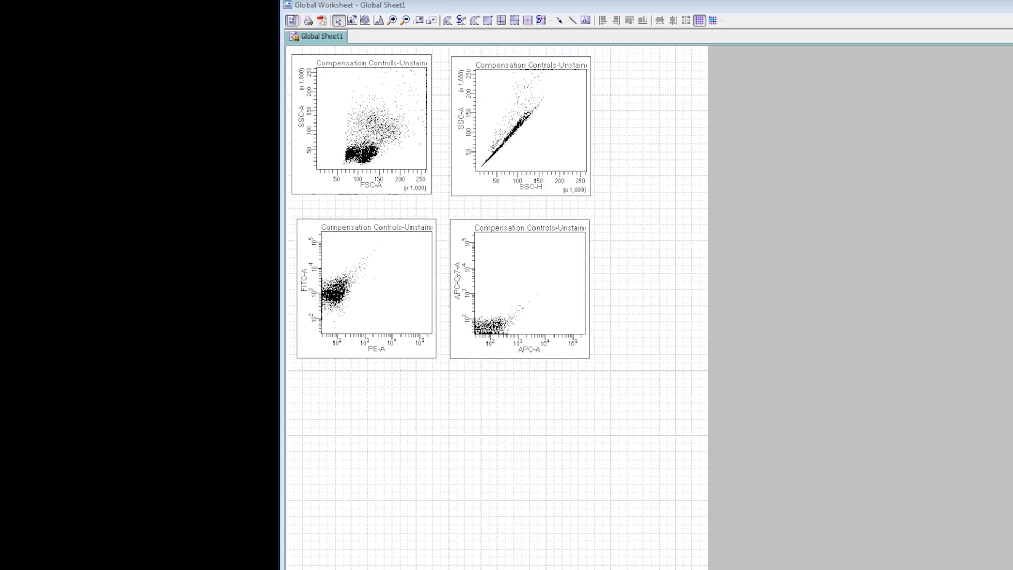
Draw a polygon gate around the main cell populations on the SSC-A versus FSC-A plot, leaving out the low-FSC debris.
left_click(475, 20)
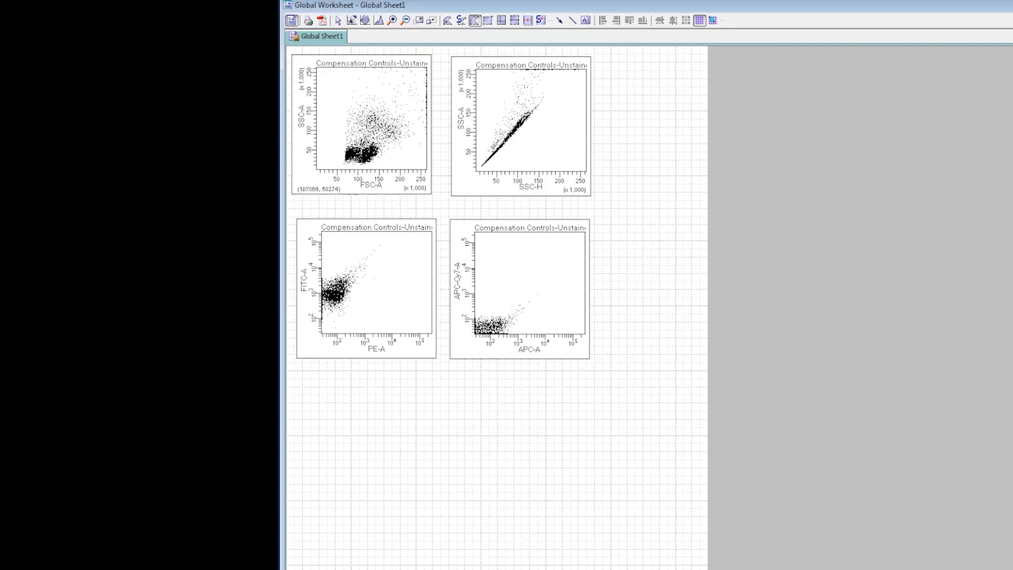
mouse_move(351, 170)
left_mouse_down()
mouse_move(412, 154)
mouse_move(414, 112)
mouse_move(394, 108)
mouse_move(384, 127)
left_mouse_up()
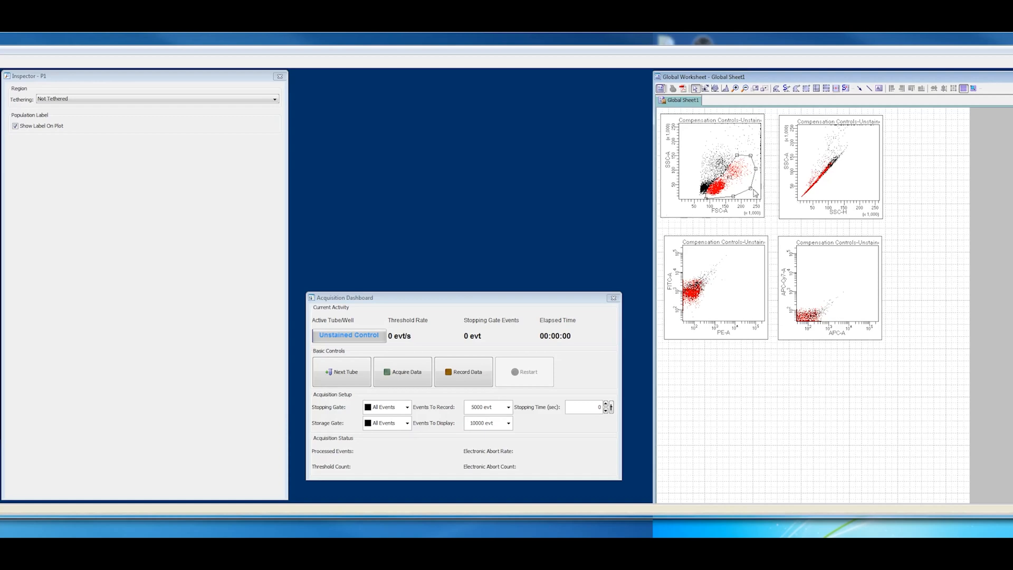
Make the SSC-A versus SSC-H plot show only the P1 population instead of All Events.
left_click(789, 198)
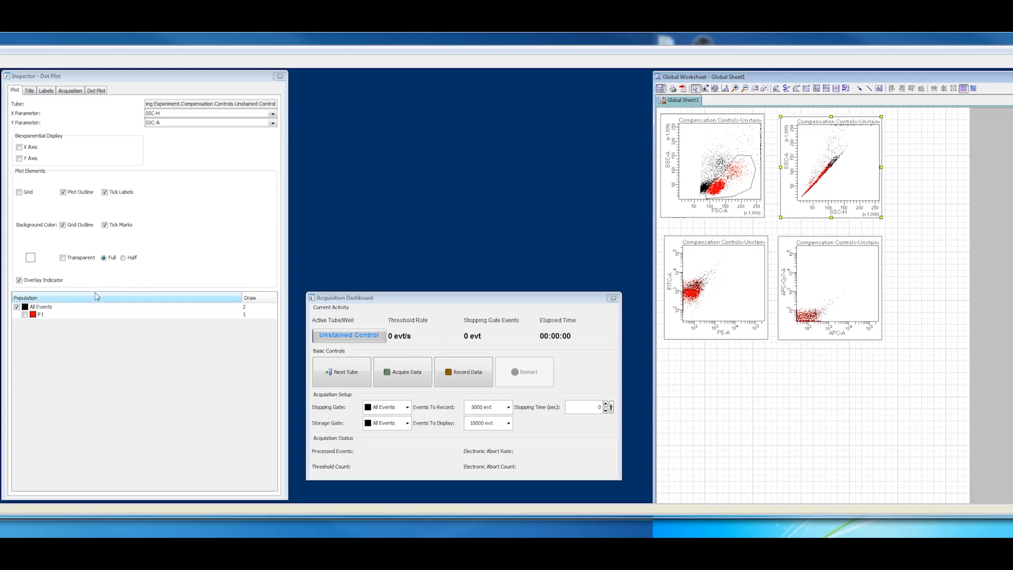
left_click(25, 316)
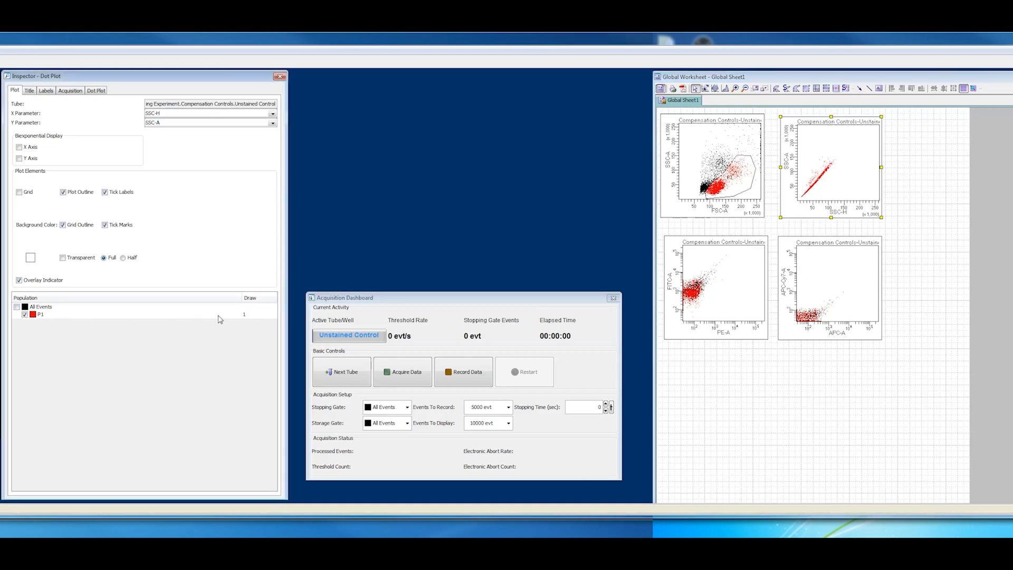
right_click(858, 150)
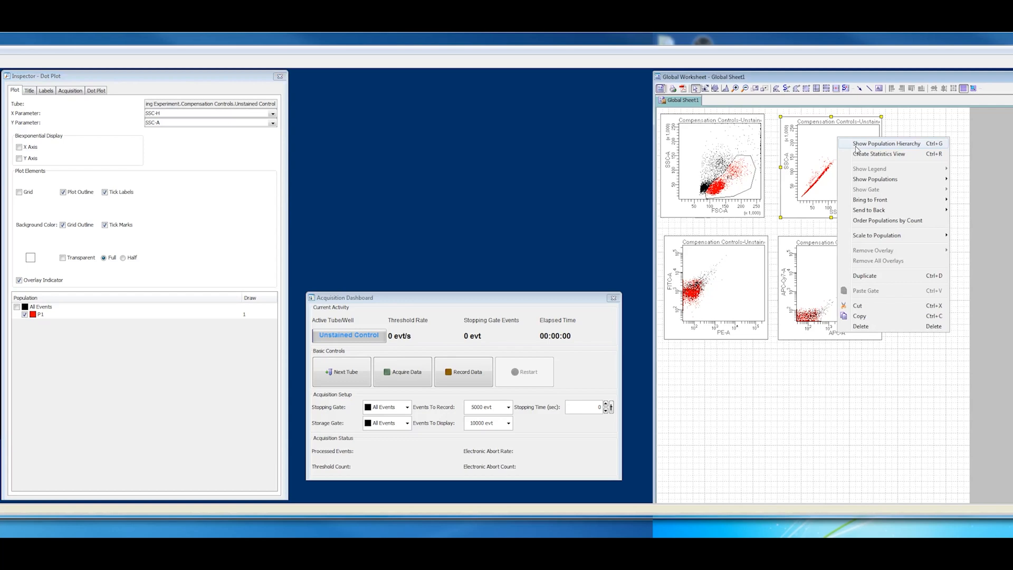
mouse_move(862, 180)
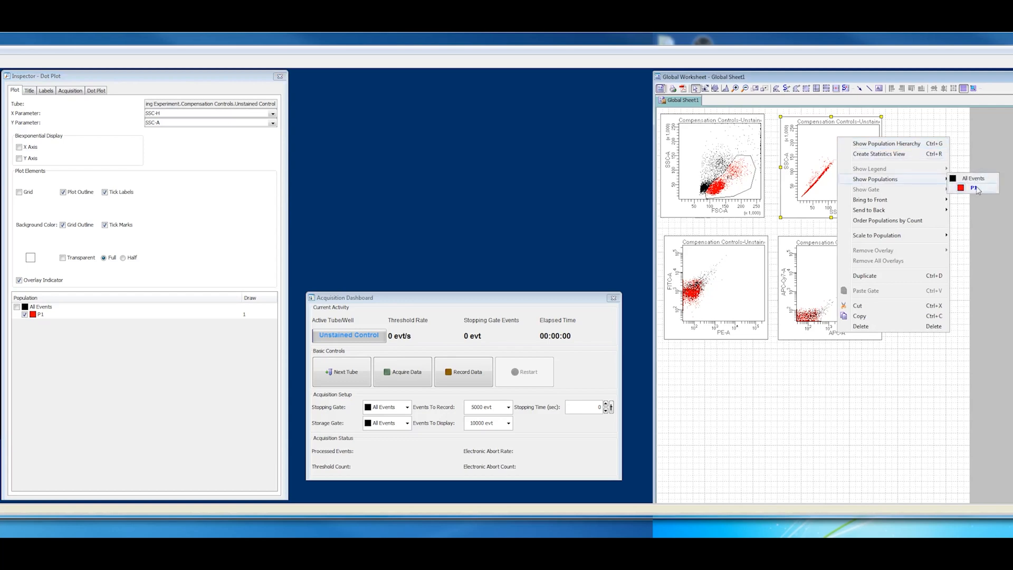
left_click(964, 228)
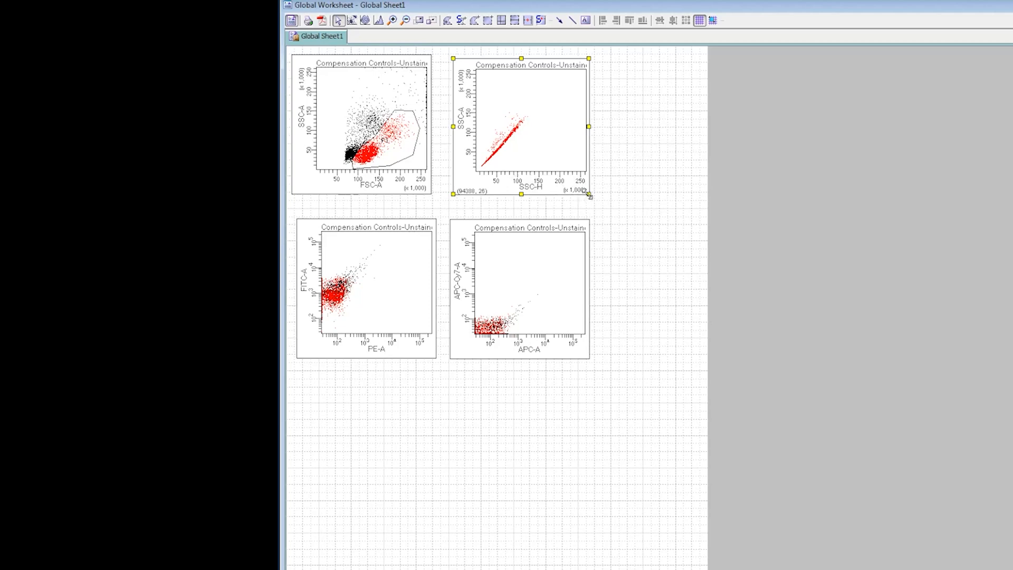
Enlarge the SSC-A versus SSC-H plot and draw a narrow polygon gate around its diagonal singlet population.
left_click_drag(590, 195, 917, 494)
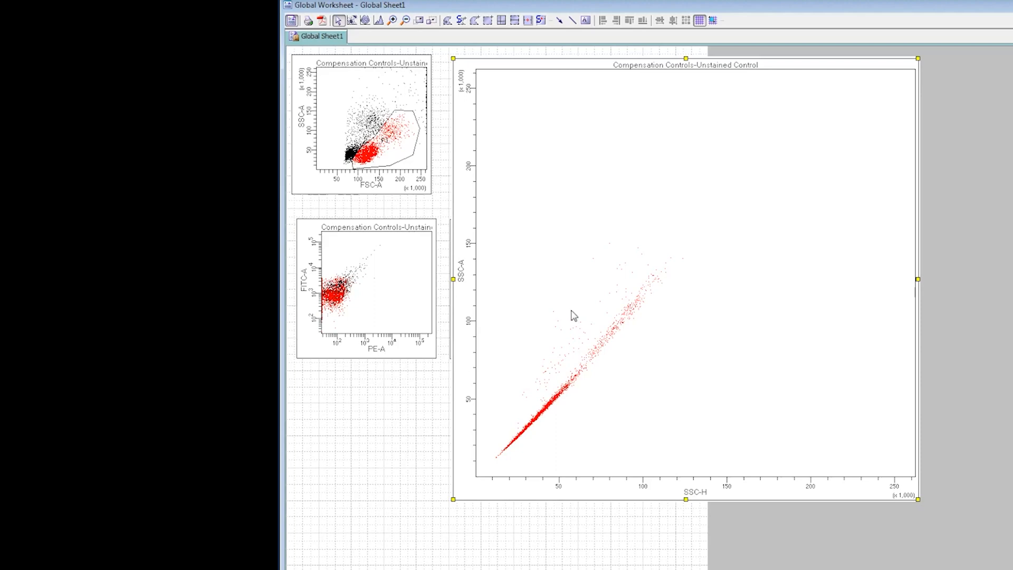
left_click(475, 21)
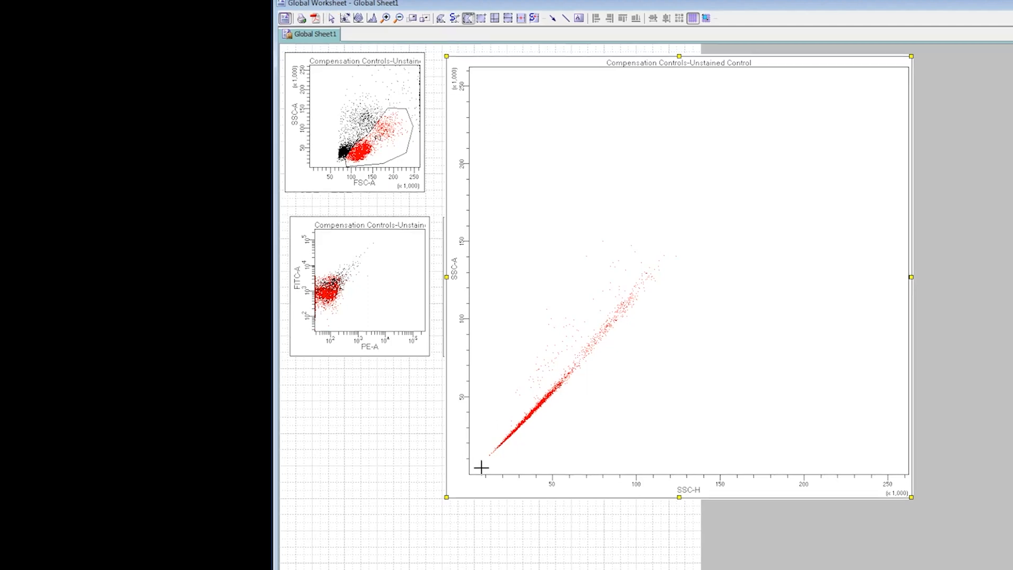
left_click(750, 152)
double_click(512, 458)
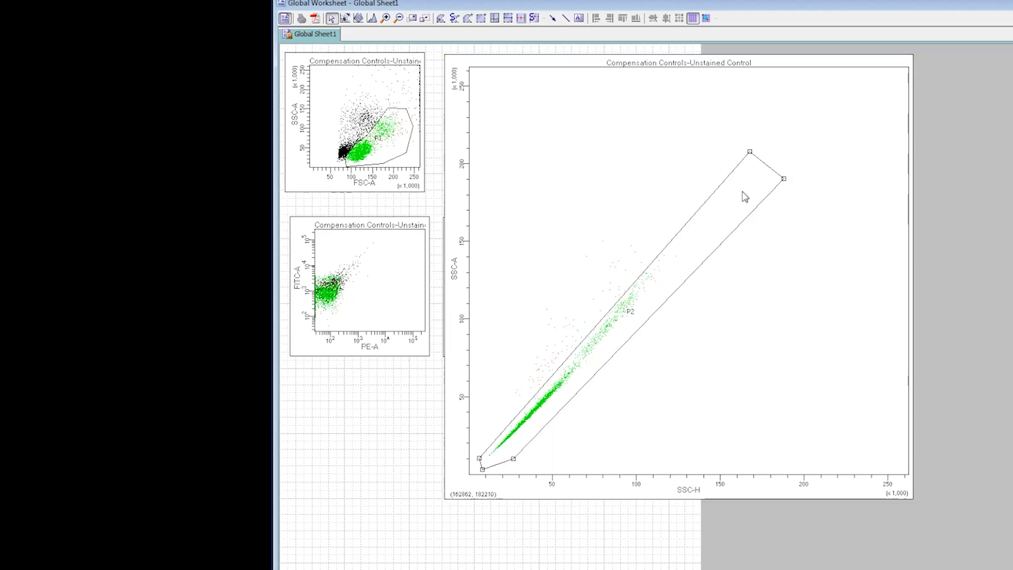
Reshape the singlet gate by adjusting its lower and upper corners and adding a vertex along its upper edge.
mouse_move(480, 458)
left_mouse_down()
mouse_move(512, 423)
mouse_move(477, 465)
left_mouse_up()
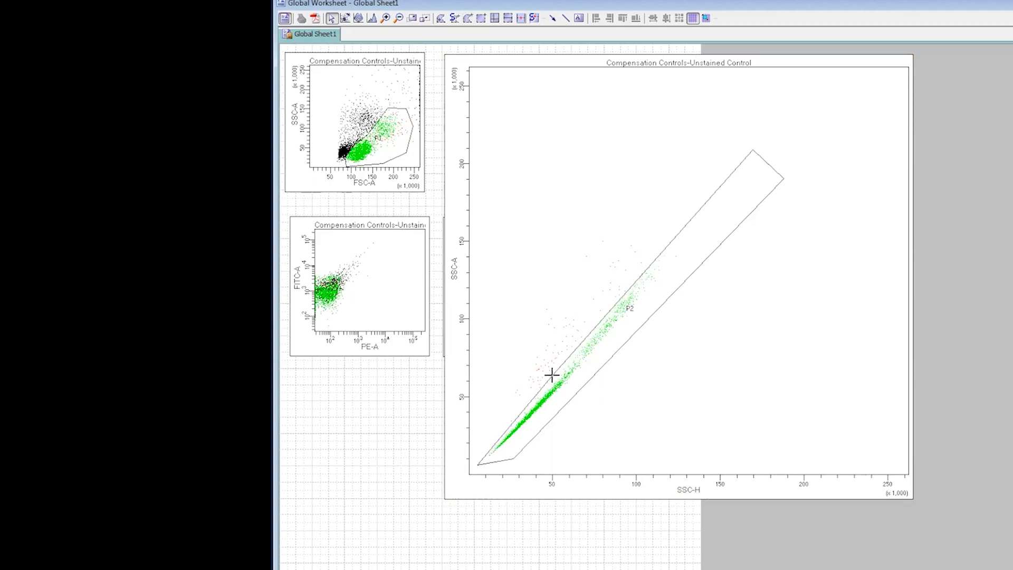
left_click(606, 407)
left_click(724, 233)
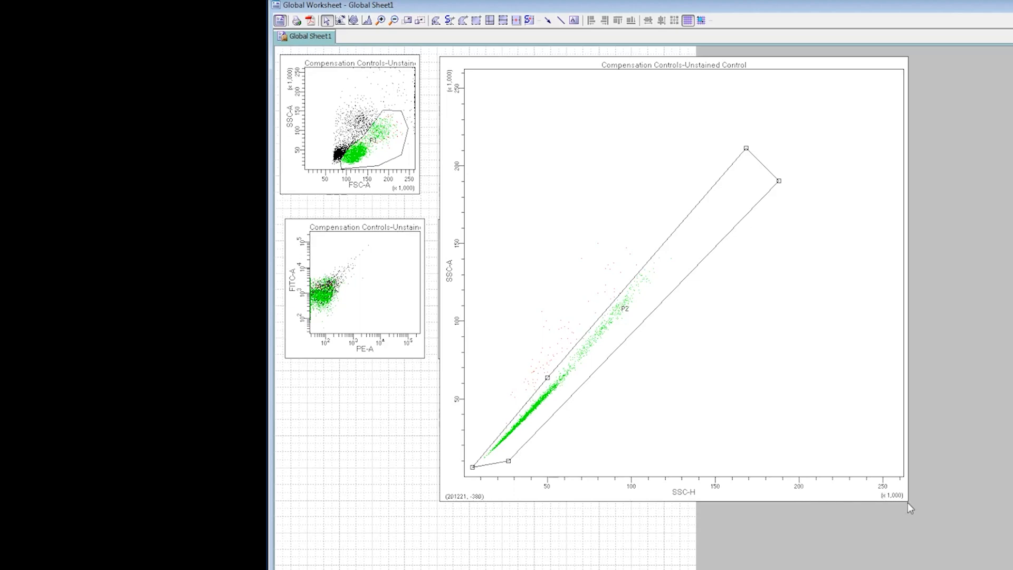
Make the SSC-A versus SSC-H plot the same size as the FSC-A plot and realign it beside that plot.
left_click_drag(907, 500, 905, 405)
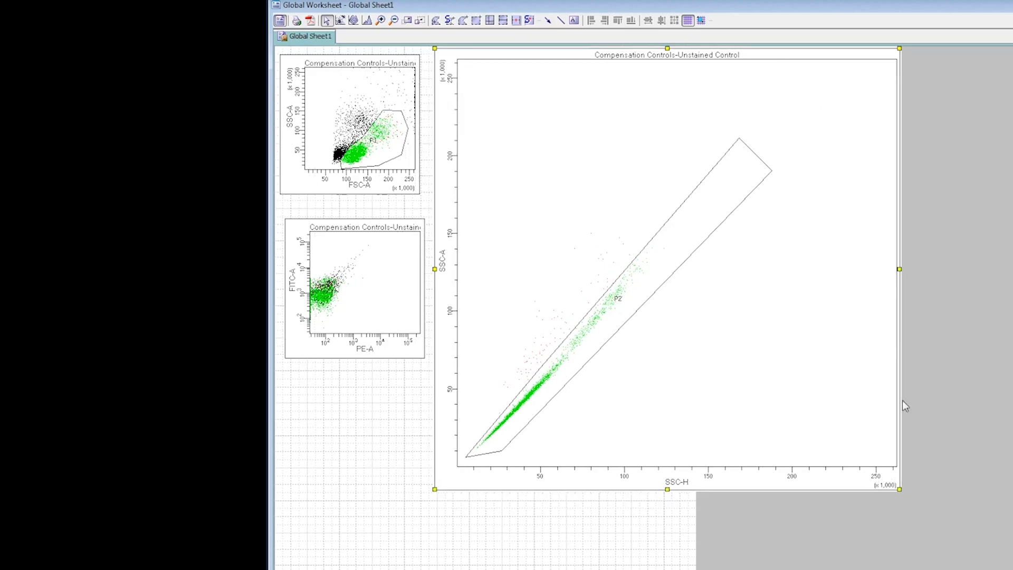
left_click_drag(901, 491, 732, 299)
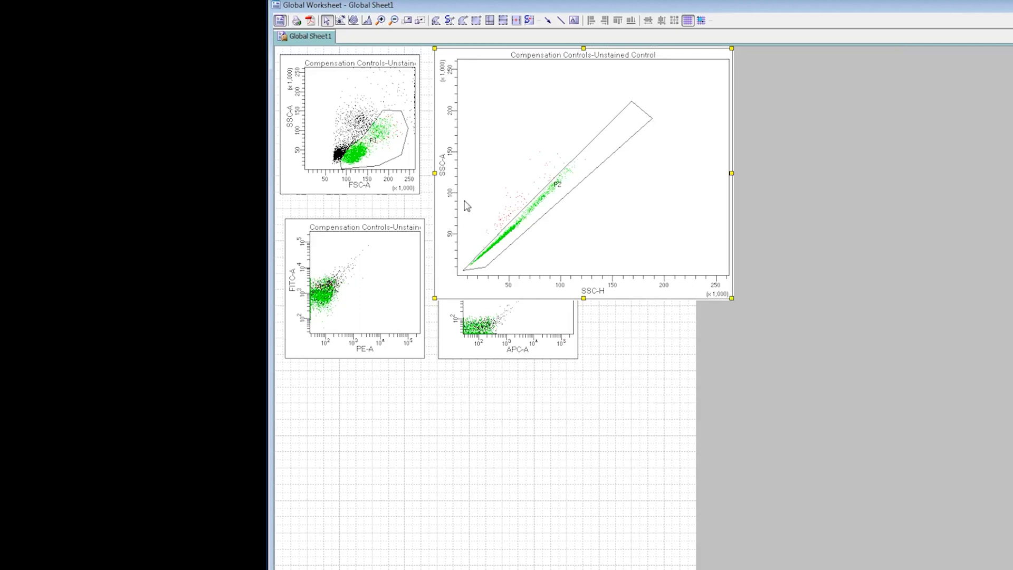
left_click(296, 182)
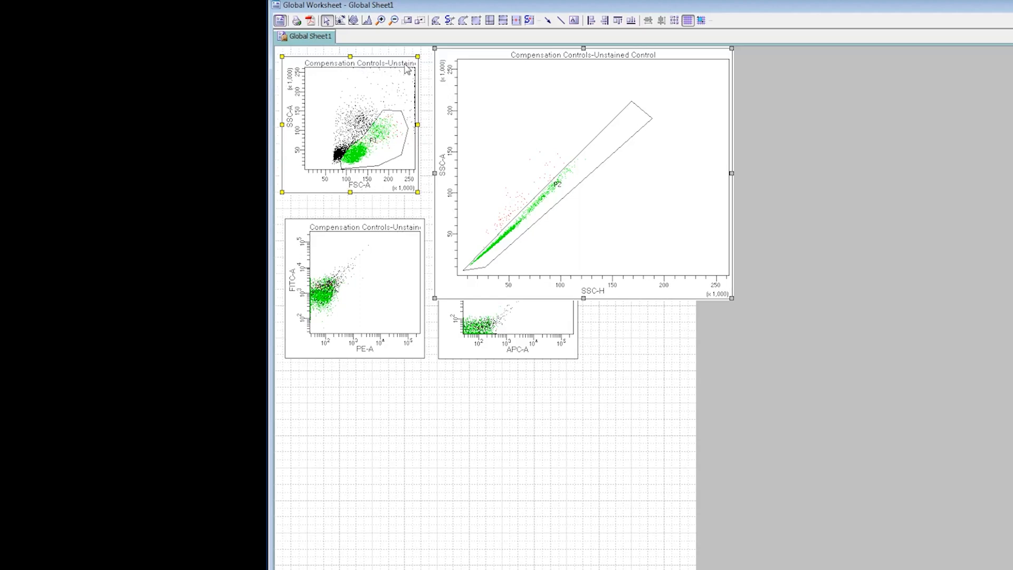
left_click(675, 21)
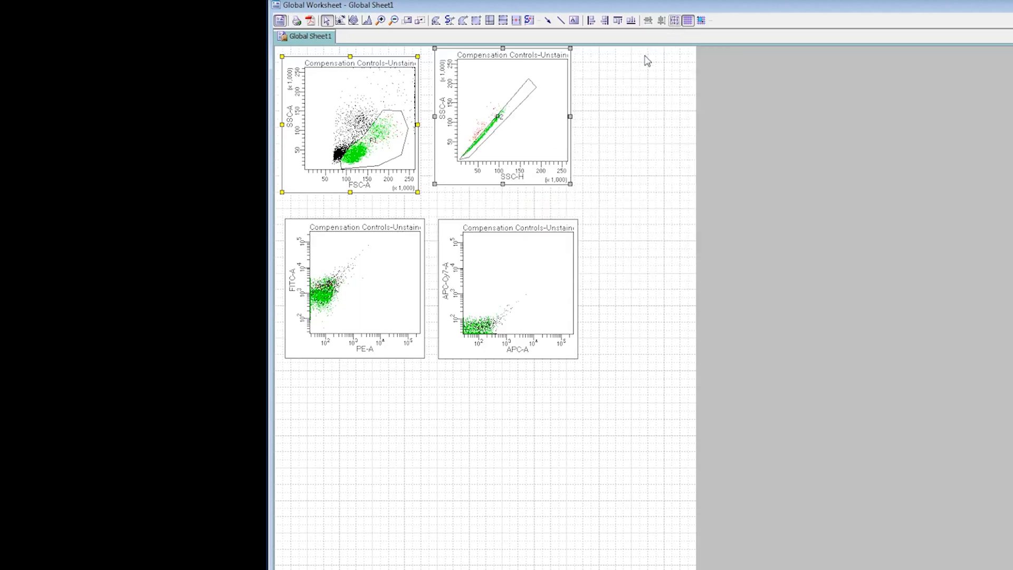
left_click(622, 65)
left_click(549, 50)
left_click_drag(550, 53, 555, 68)
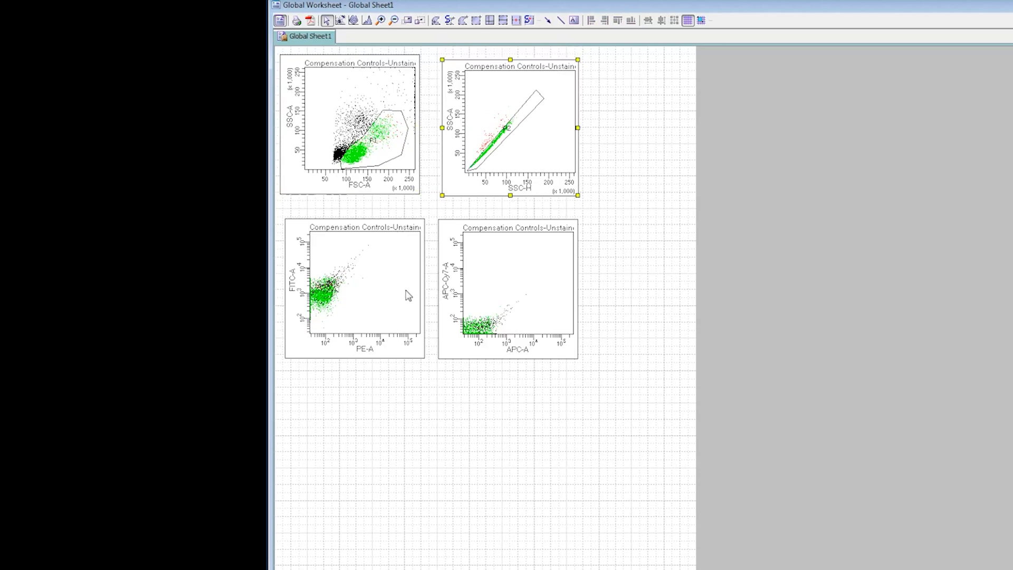
Make the FITC-A versus PE-A plot show only the P2 population instead of All Events.
right_click(384, 346)
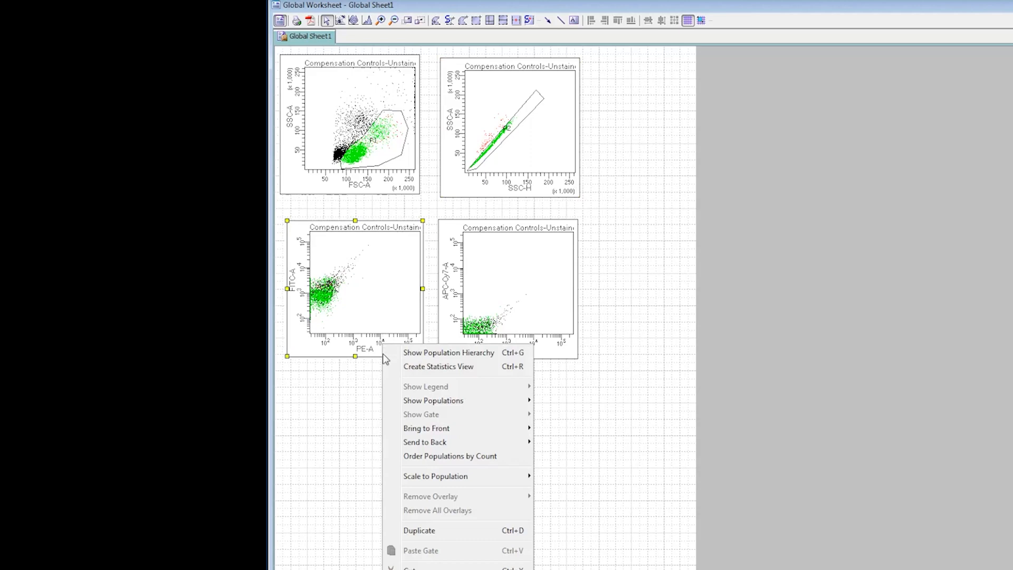
mouse_move(508, 403)
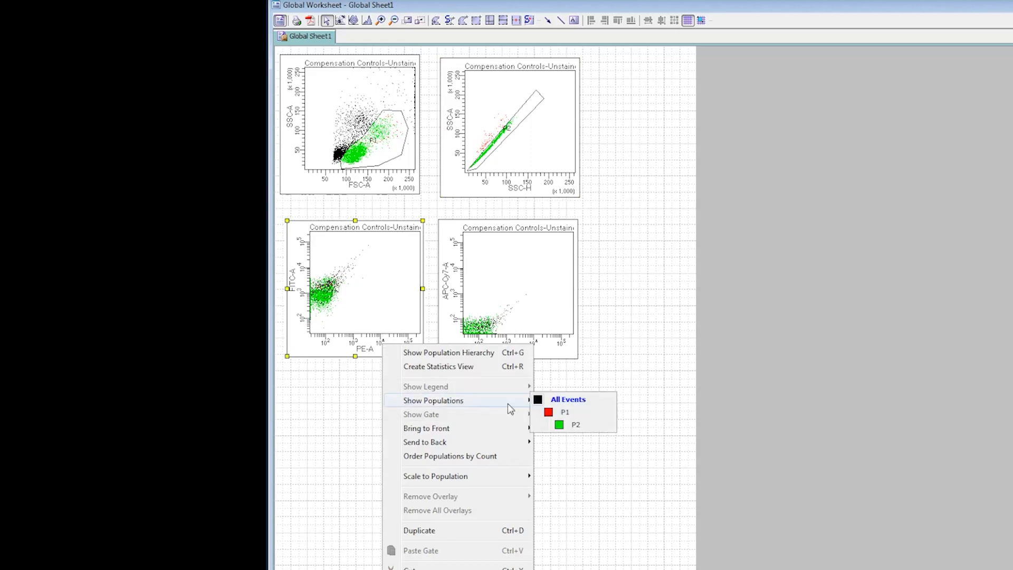
left_click(570, 424)
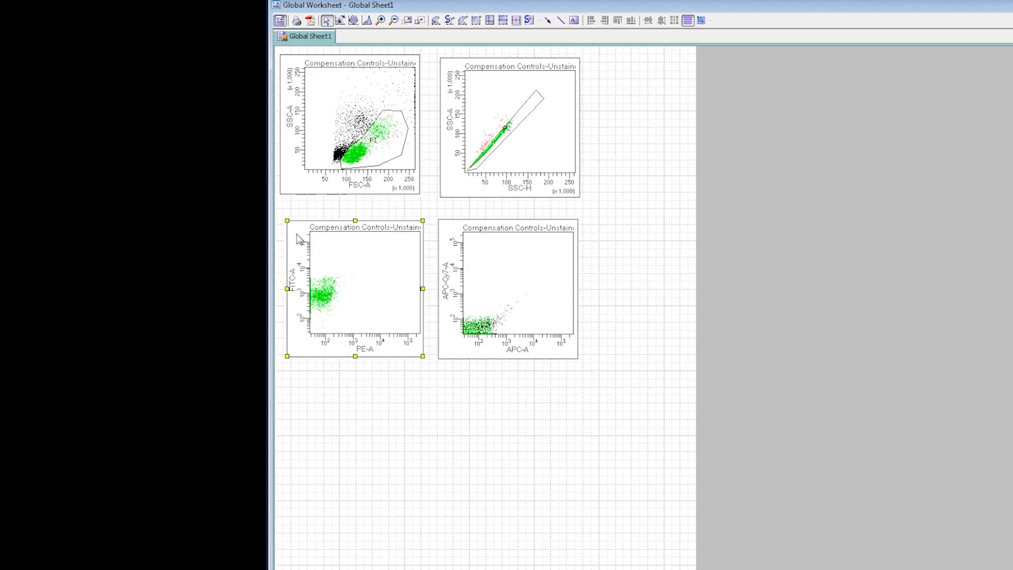
Draw rectangle gates over the PE-positive, FITC-negative and the FITC-positive, PE-negative regions of the FITC-A versus PE-A plot.
left_click(476, 21)
left_click_drag(341, 276, 418, 332)
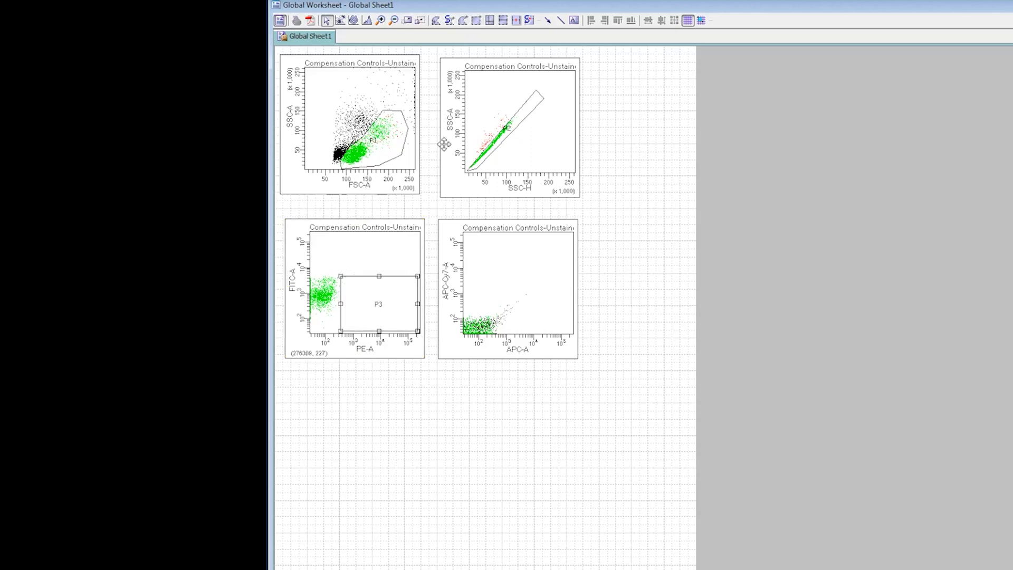
left_click(477, 21)
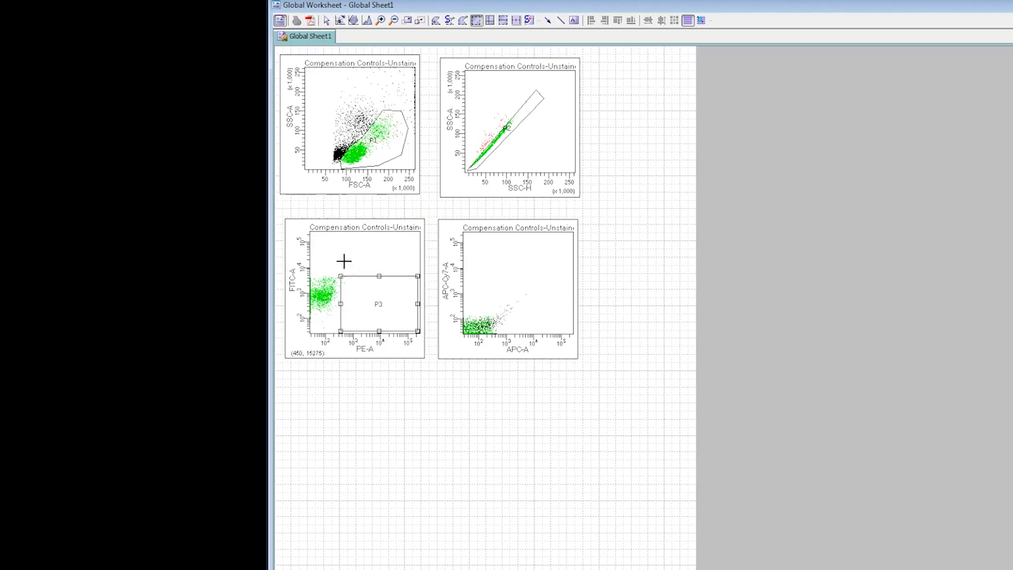
left_click_drag(340, 273, 301, 231)
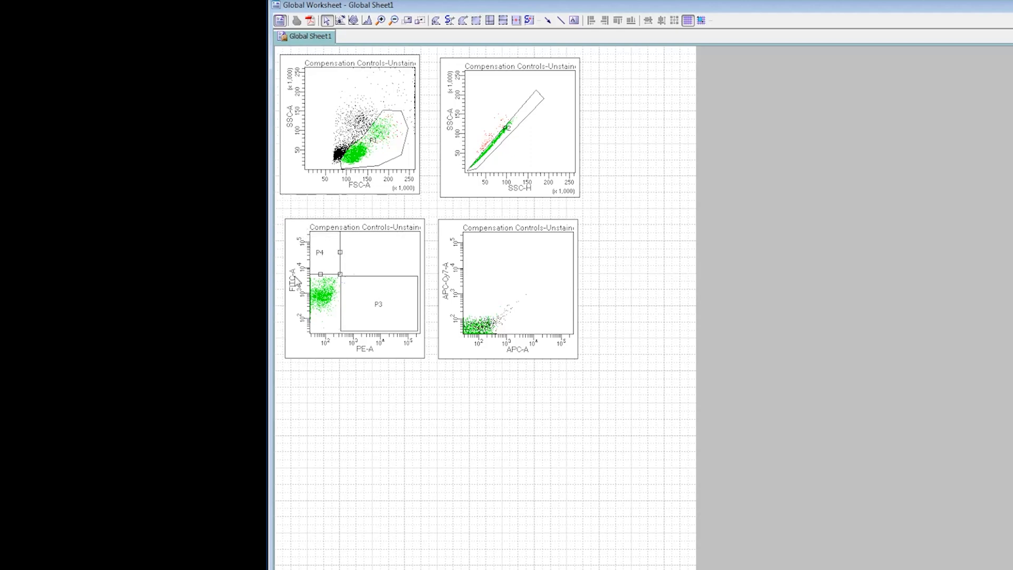
left_click(332, 352)
left_click(336, 384)
Make the APC-Cy7-A versus APC-A plot show only the P3 population.
right_click(533, 281)
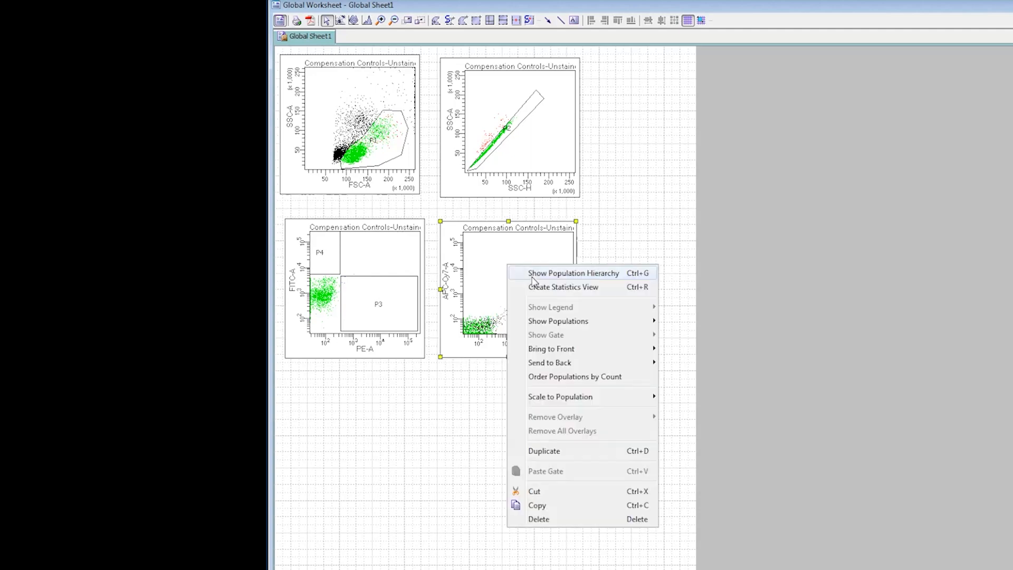
mouse_move(545, 321)
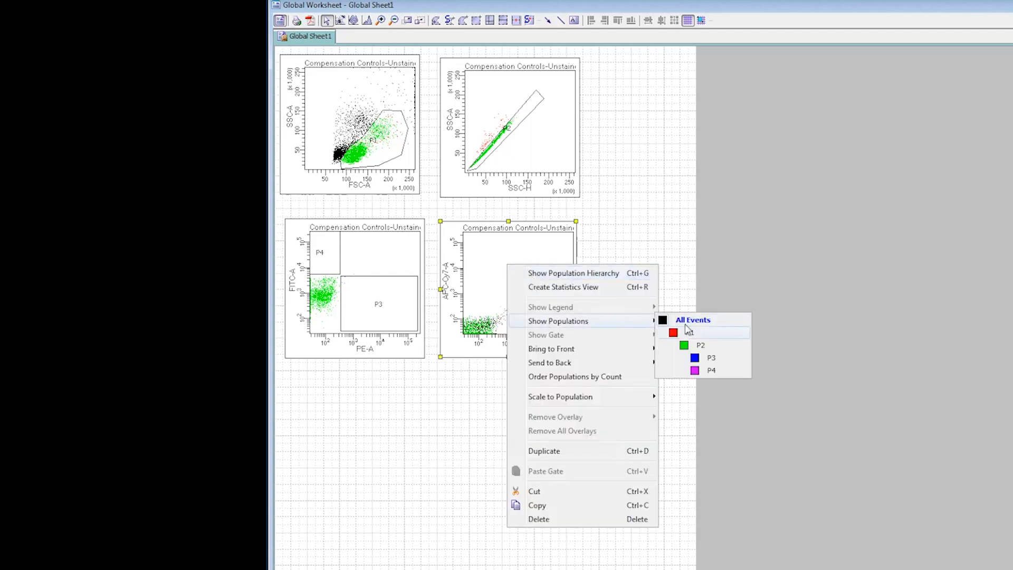
left_click(735, 364)
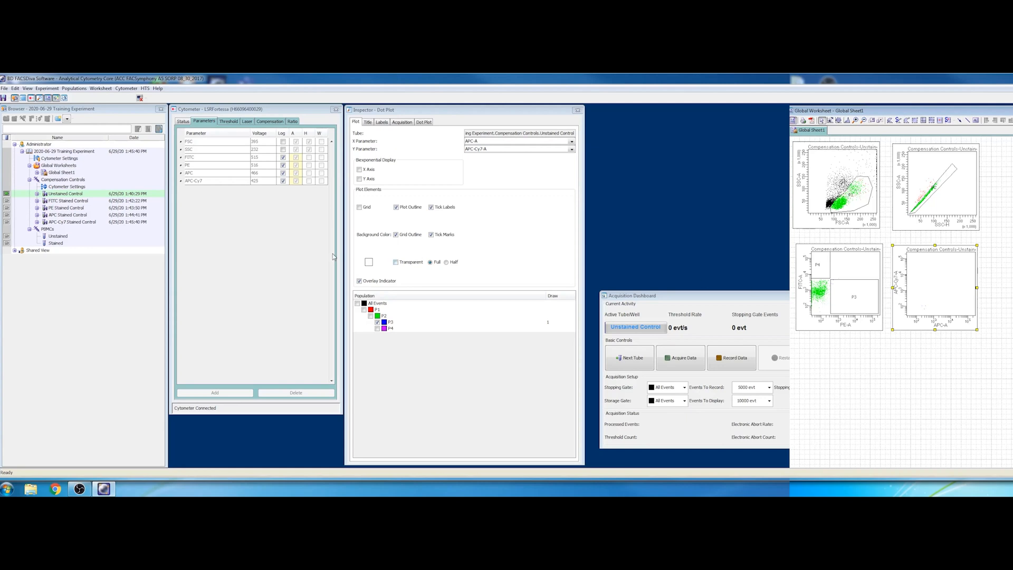
Make the PBMCs Unstained tube active and set it to record 20000 events with P2 as the stopping gate.
left_click(7, 237)
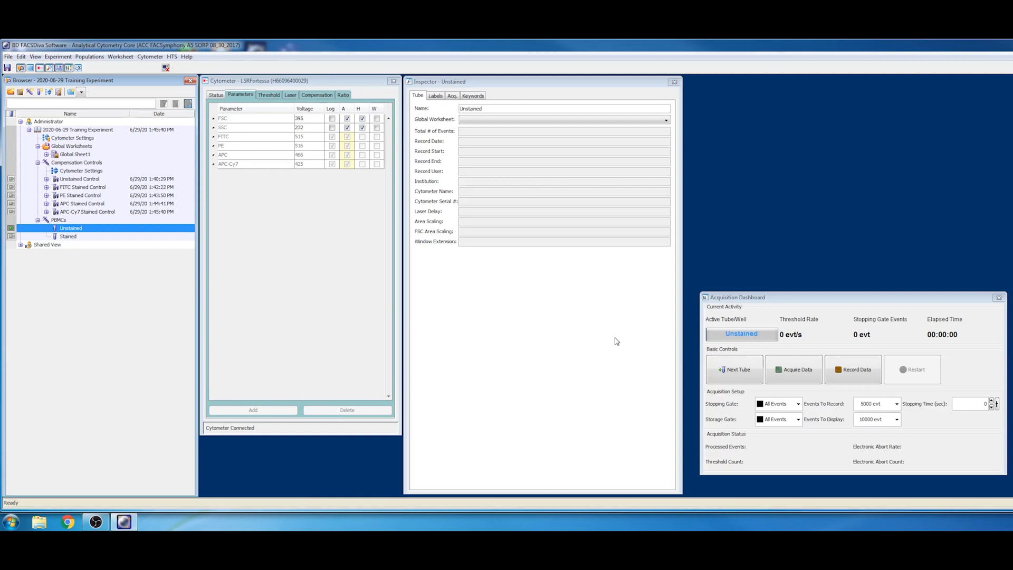
left_click(798, 405)
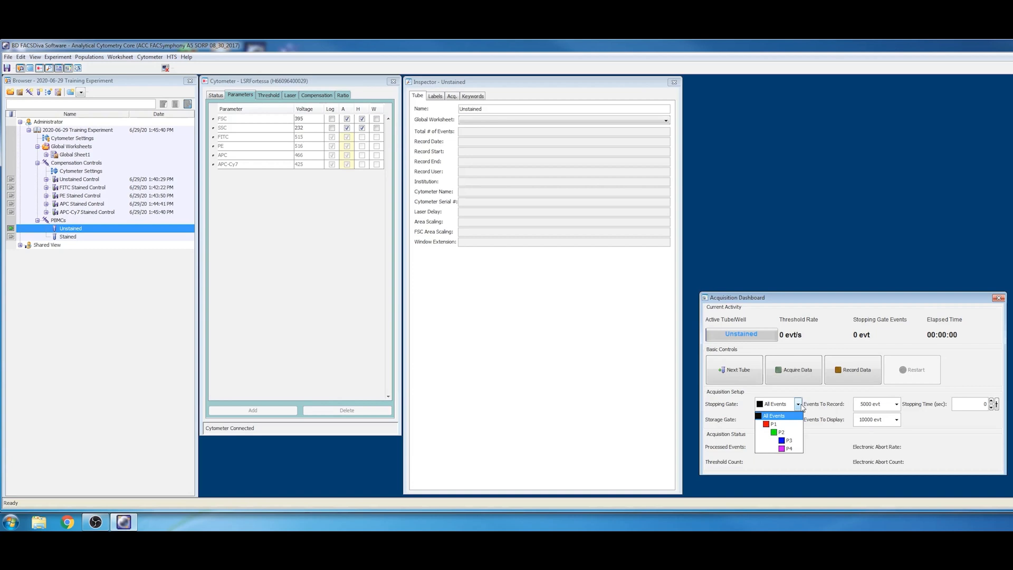
left_click(800, 404)
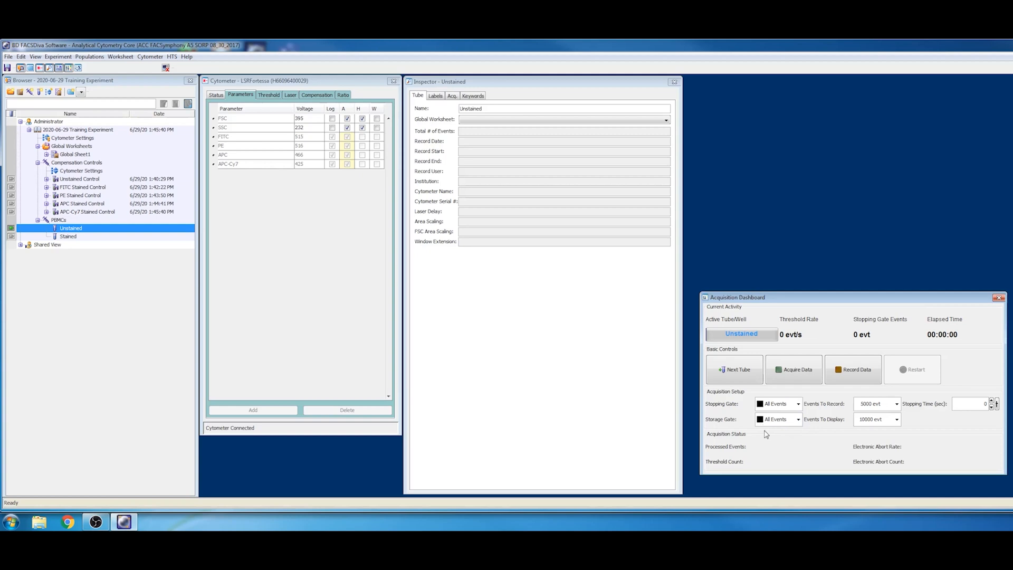
left_click(897, 404)
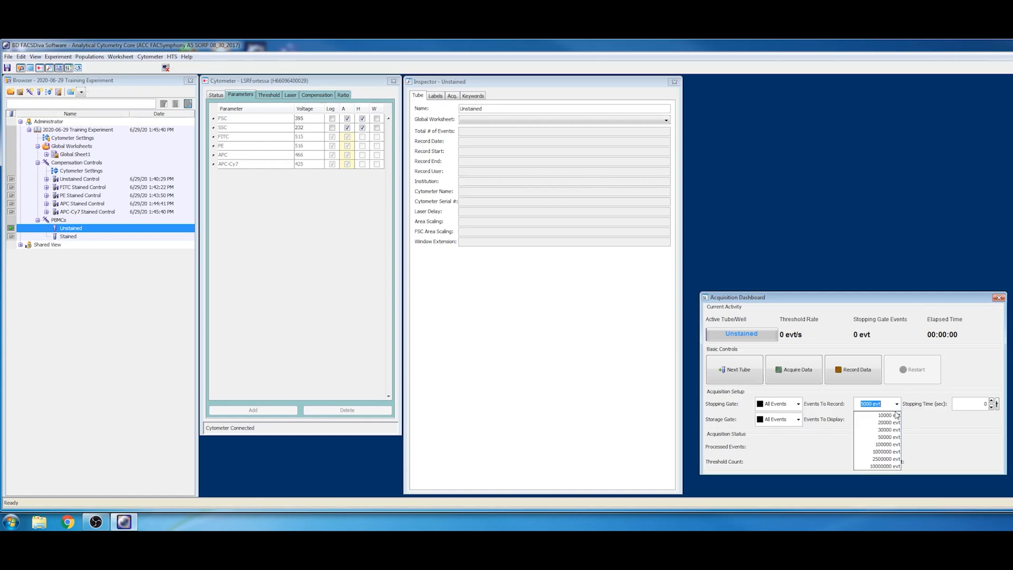
left_click(894, 422)
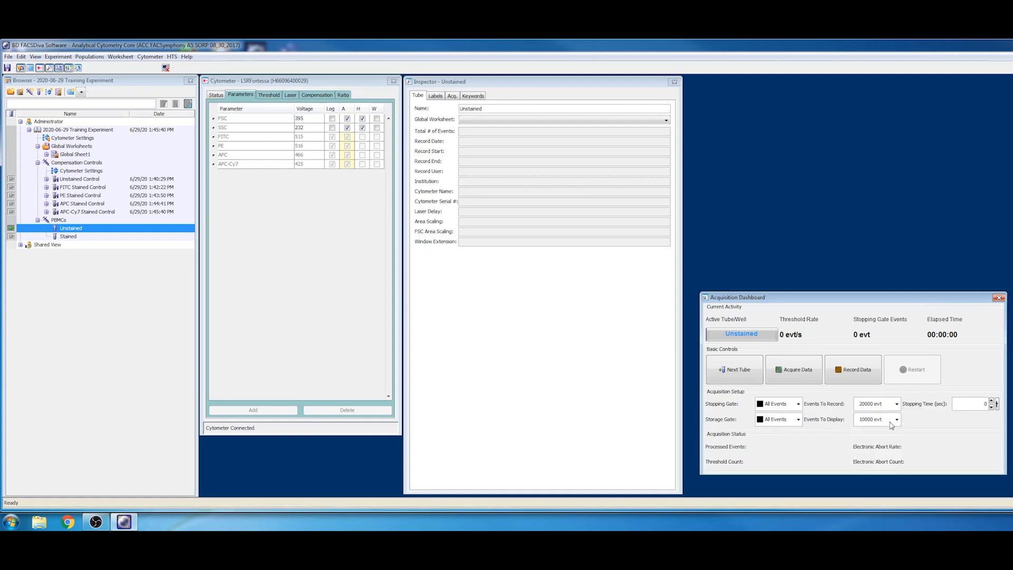
left_click(799, 404)
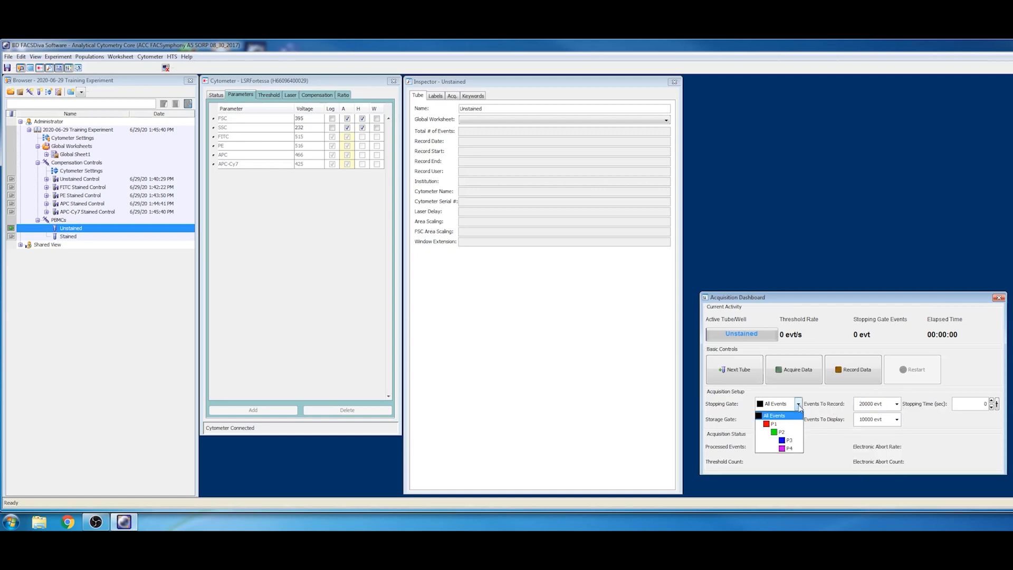
left_click(790, 433)
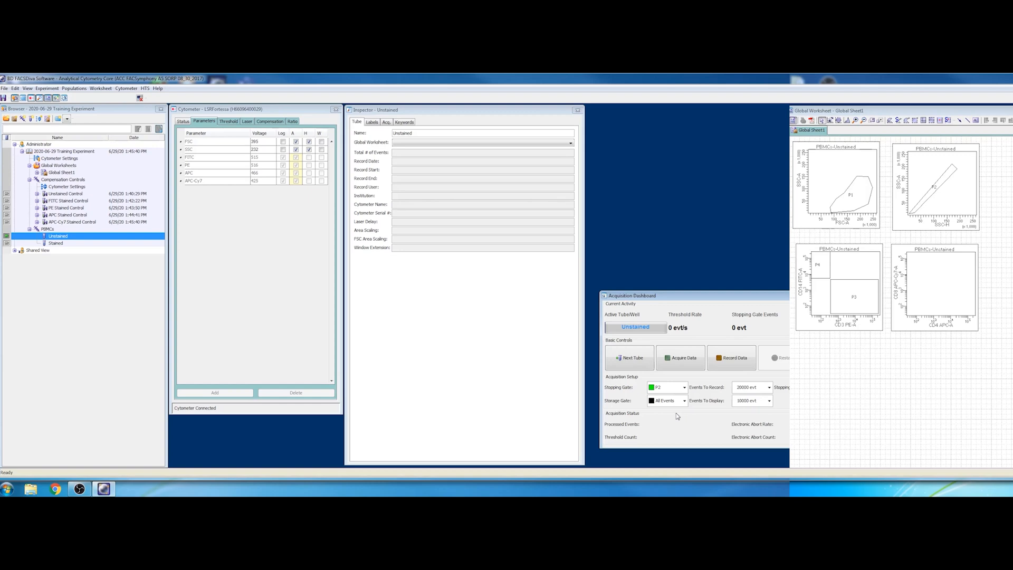
Acquire and record the data of the Unstained PBMCs tube, and advance to the Stained tube.
left_click(682, 364)
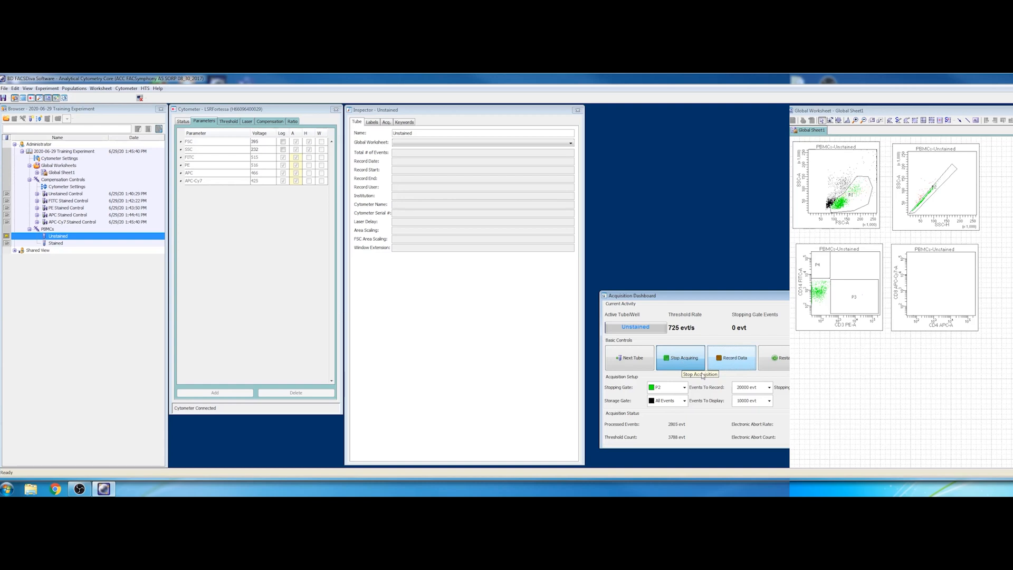
left_click(733, 363)
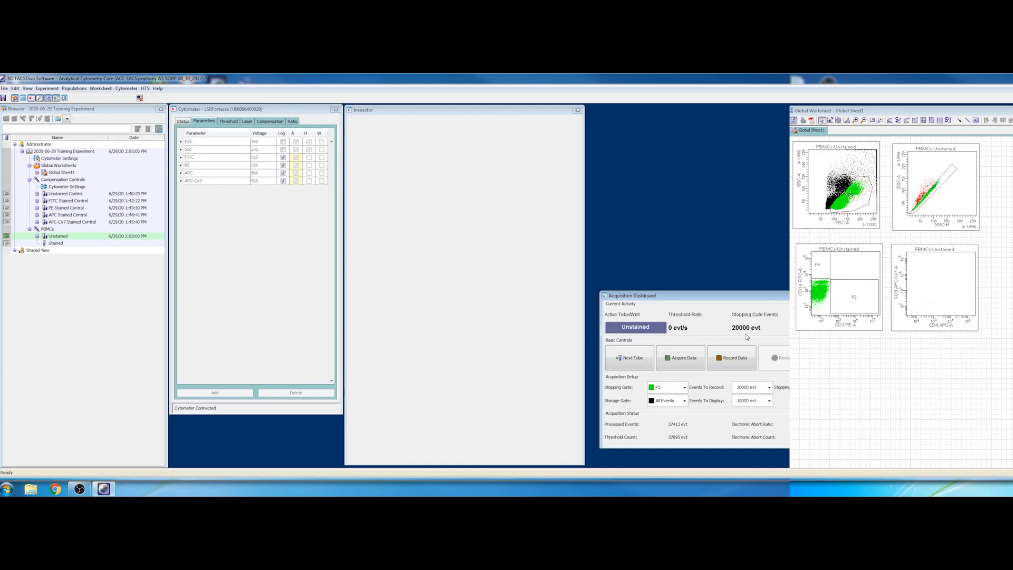
left_click(637, 358)
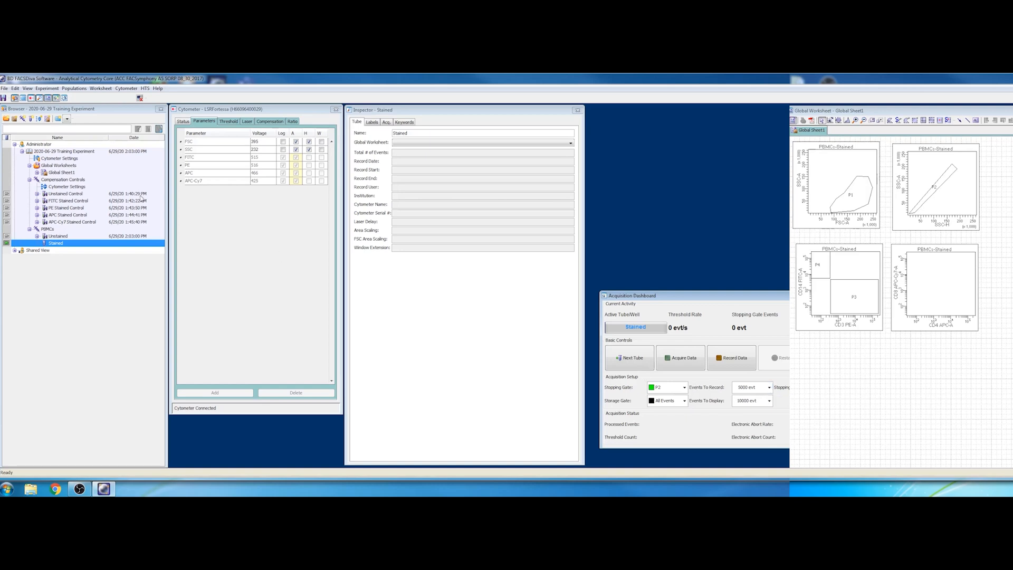
Set the events to record for the Stained tube to 20000, and acquire and record its data.
left_click(47, 88)
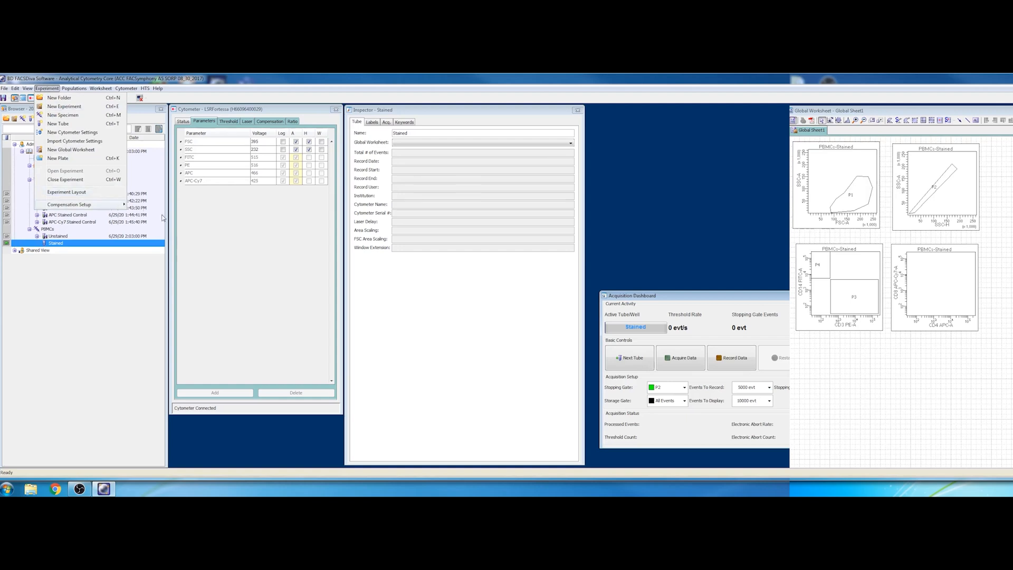
left_click(769, 388)
left_click(764, 403)
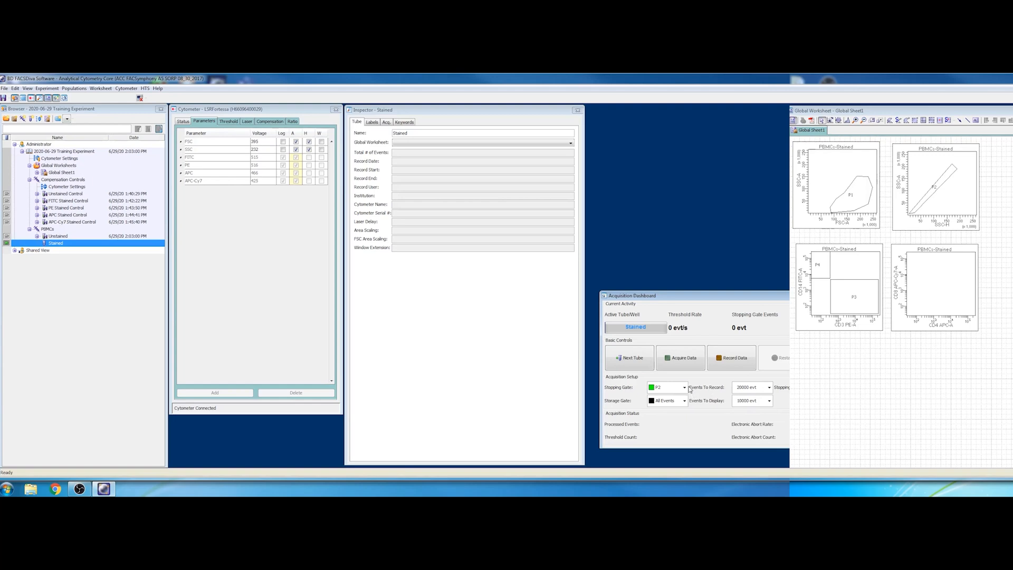
left_click(679, 365)
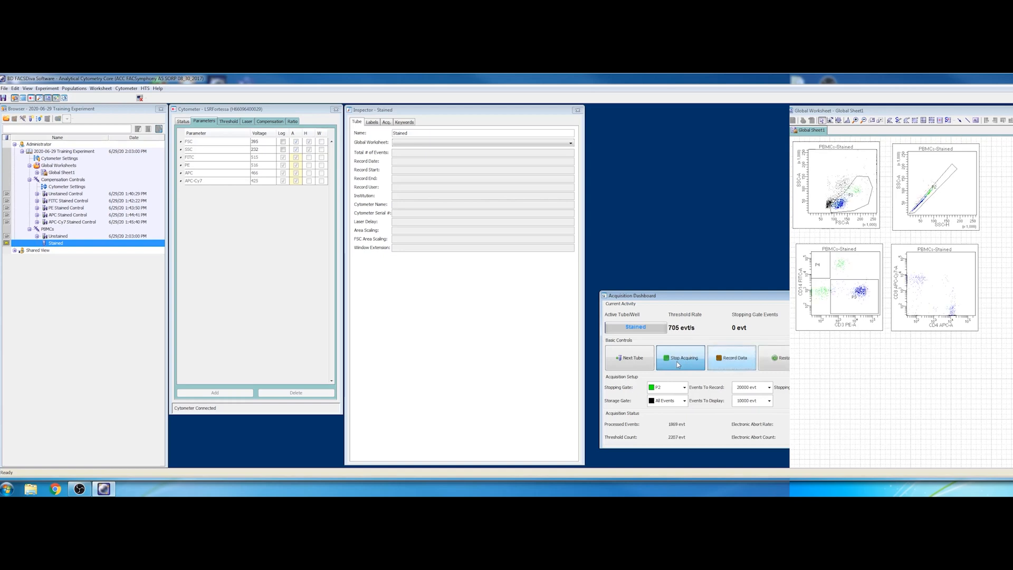
left_click(731, 364)
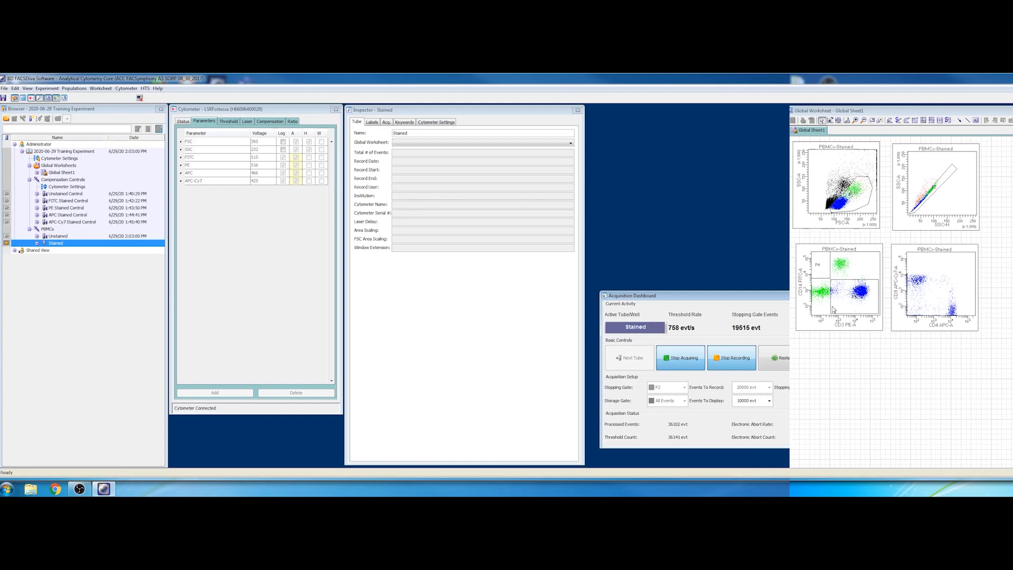
On the CD14 versus CD3 plot, shift P3's low-CD3 edge close to the CD3-positive cluster and extend P4 over the CD14-positive cluster.
left_click(831, 306)
left_click_drag(831, 297, 849, 296)
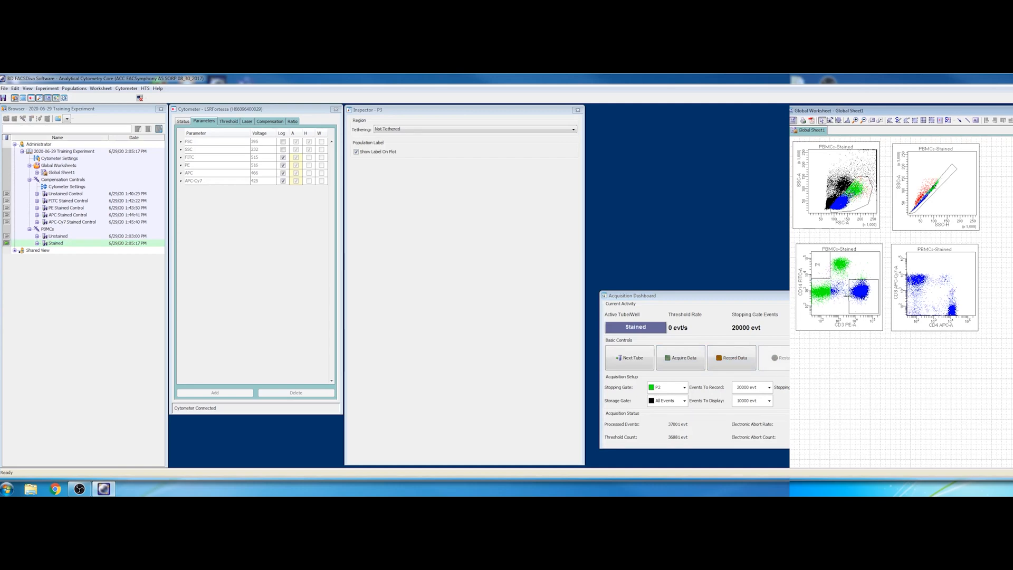
left_click_drag(831, 264, 849, 263)
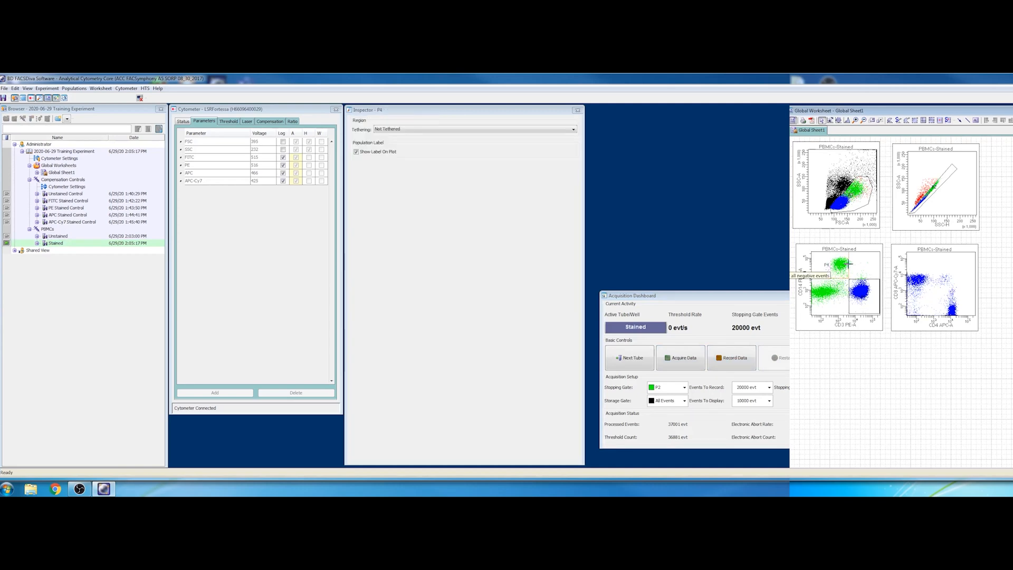
Turn on biexponential display for both axes of the CD8 versus CD4 plot and the CD14 versus CD3 plot.
left_click(859, 352)
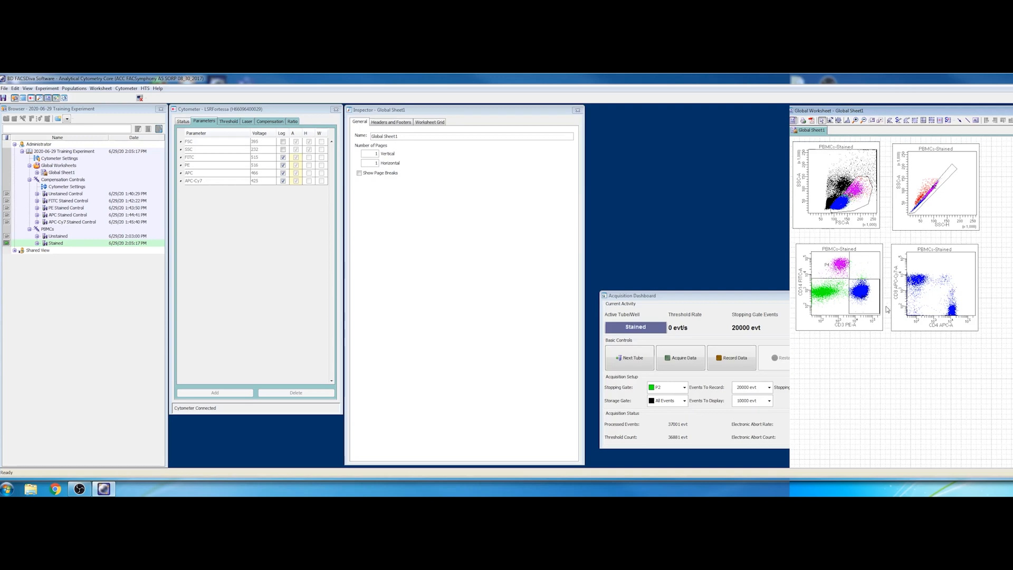
left_click(927, 326)
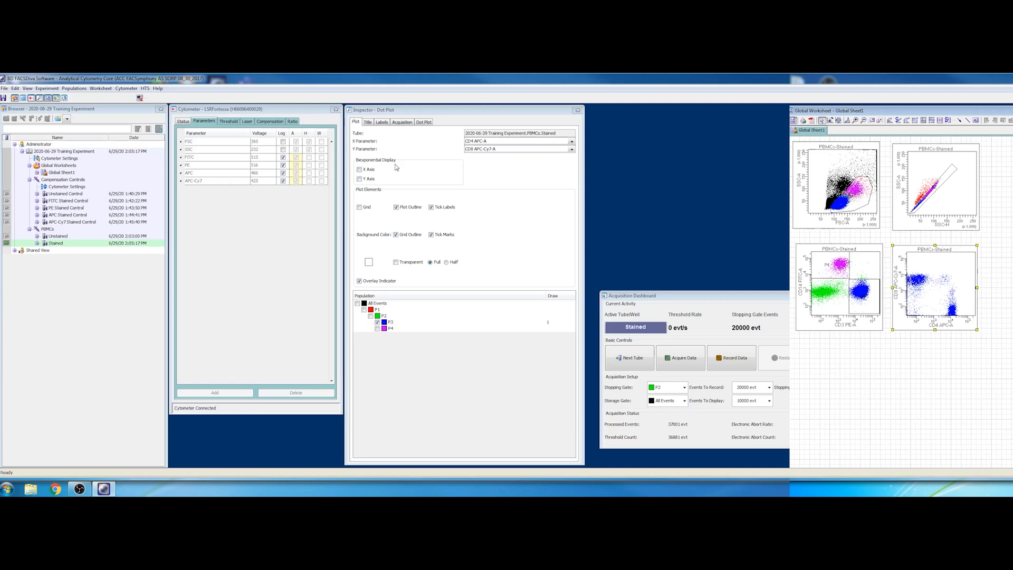
left_click(359, 170)
left_click(360, 179)
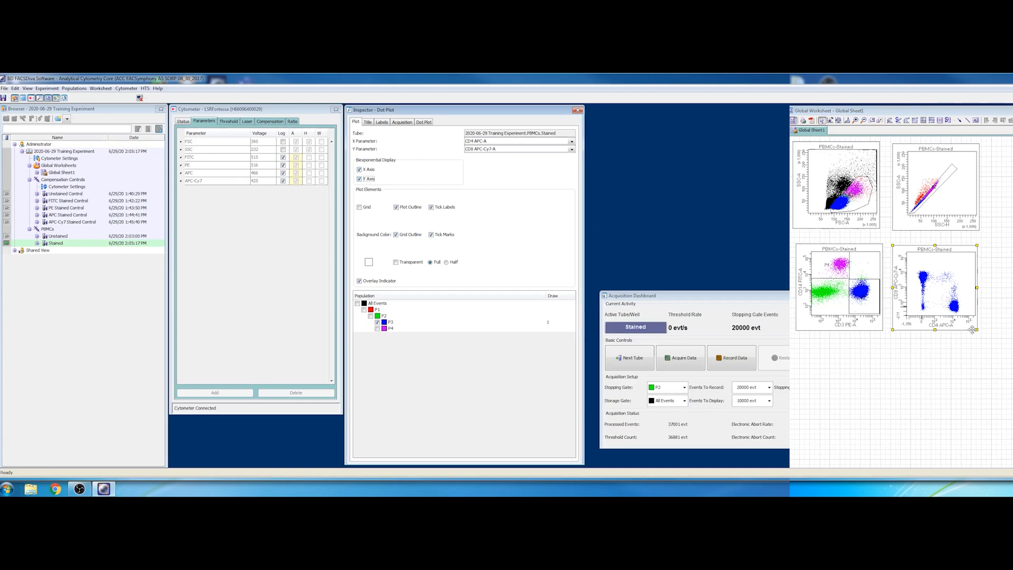
left_click(915, 323)
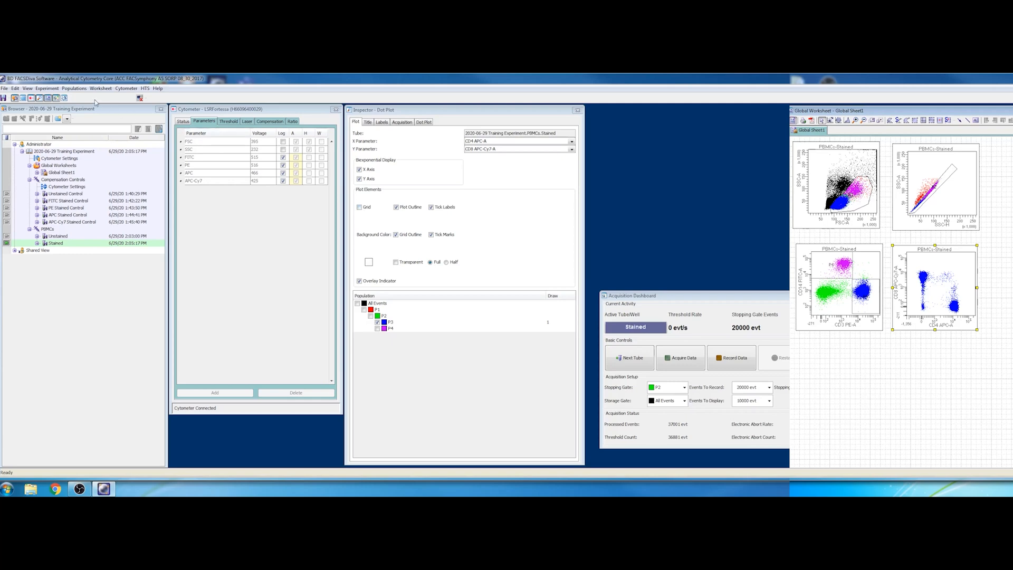
In the Biexponential Editor, switch the Stained tube's scaling to manual and set the APC below-zero value to 300.
left_click(27, 89)
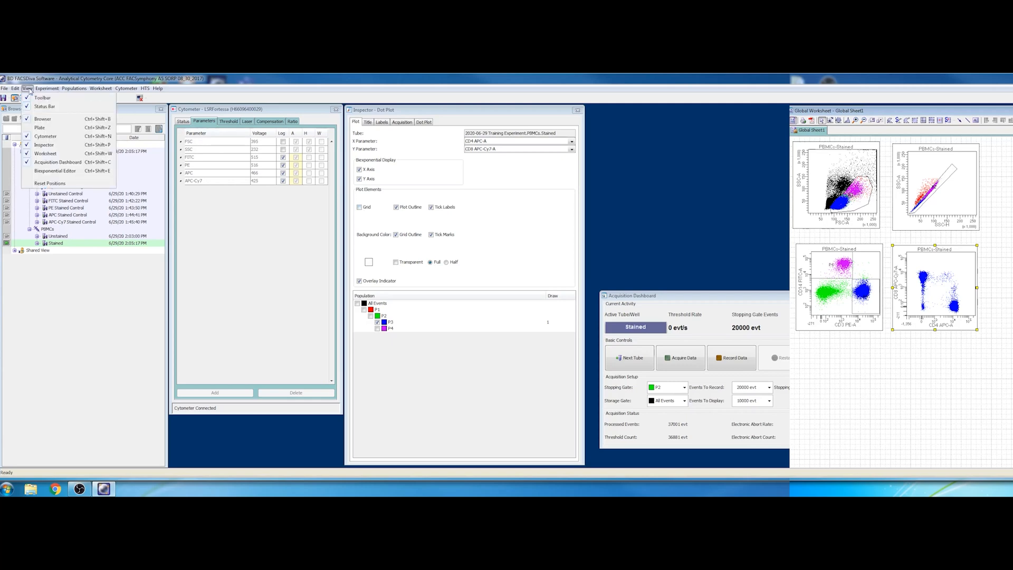
left_click(78, 171)
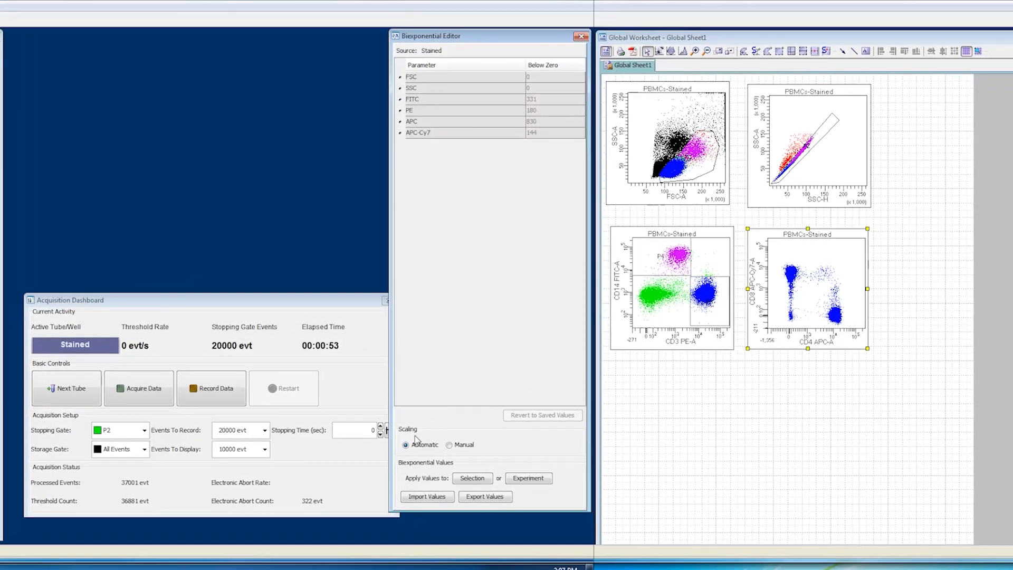
left_click(450, 447)
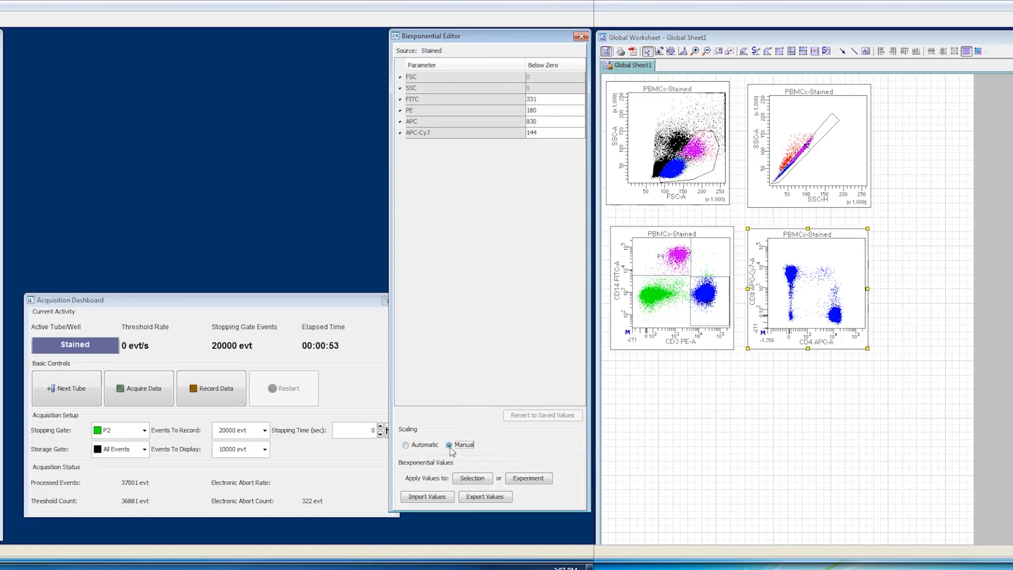
left_click(541, 121)
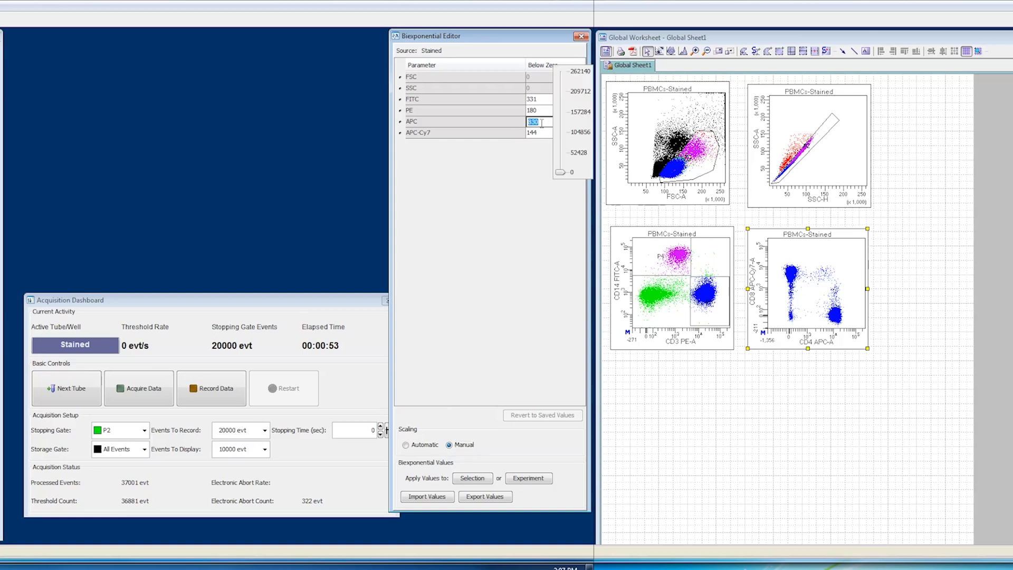
type("600")
key("Return")
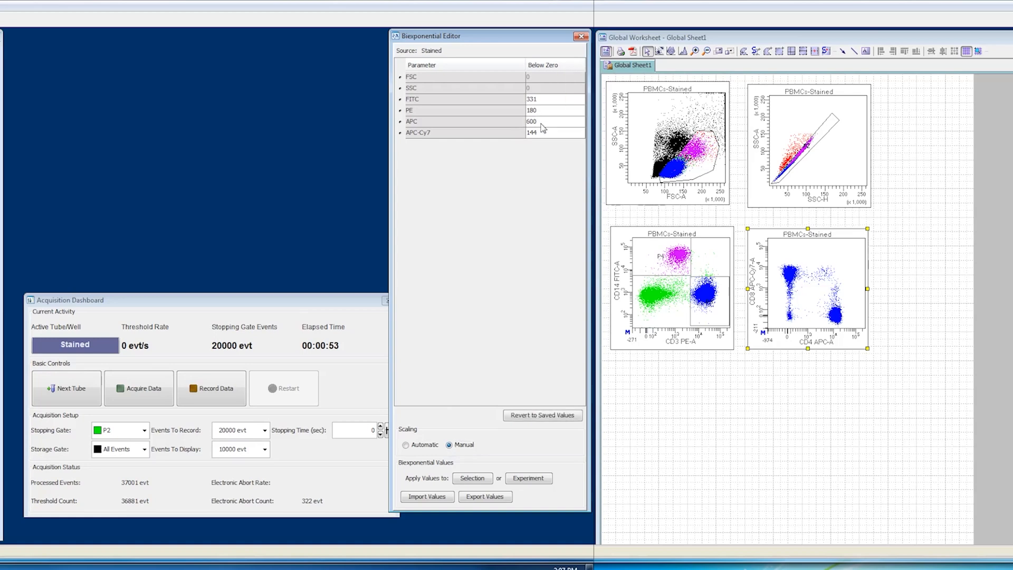
left_click(542, 123)
type("300")
key("Return")
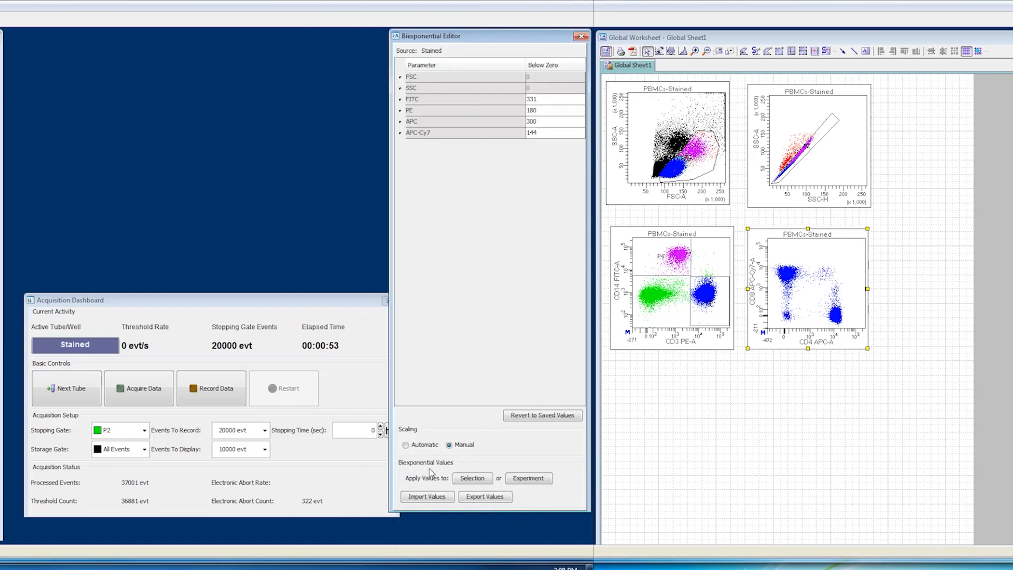
Apply the biexponential values to the whole experiment and close the Biexponential Editor.
left_click(533, 482)
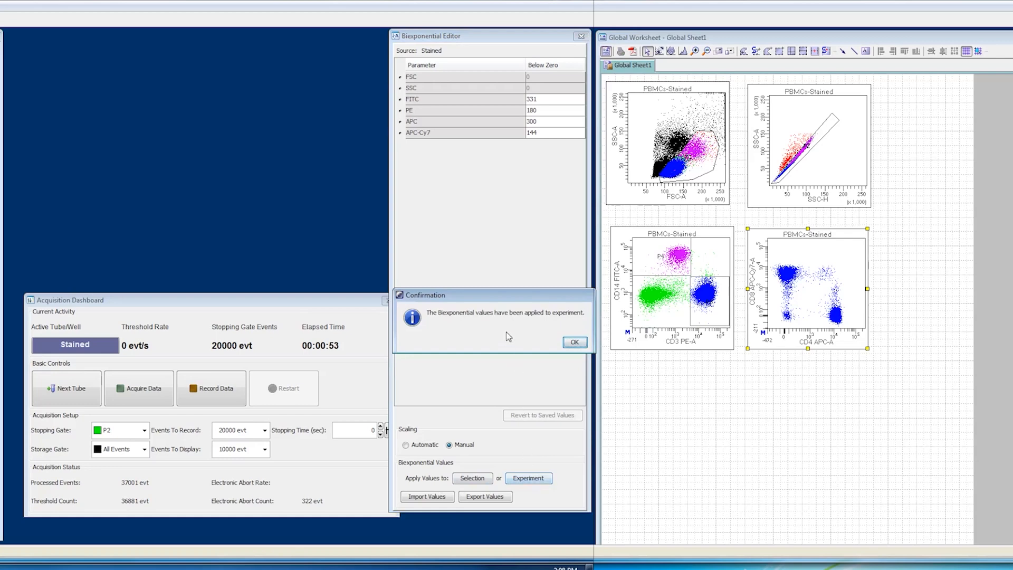
left_click(568, 344)
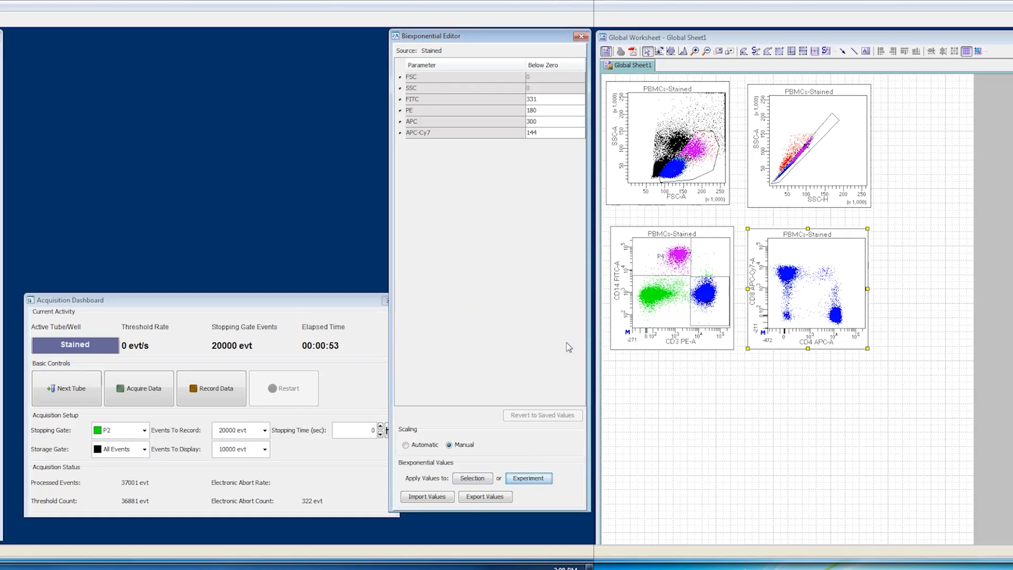
left_click(579, 37)
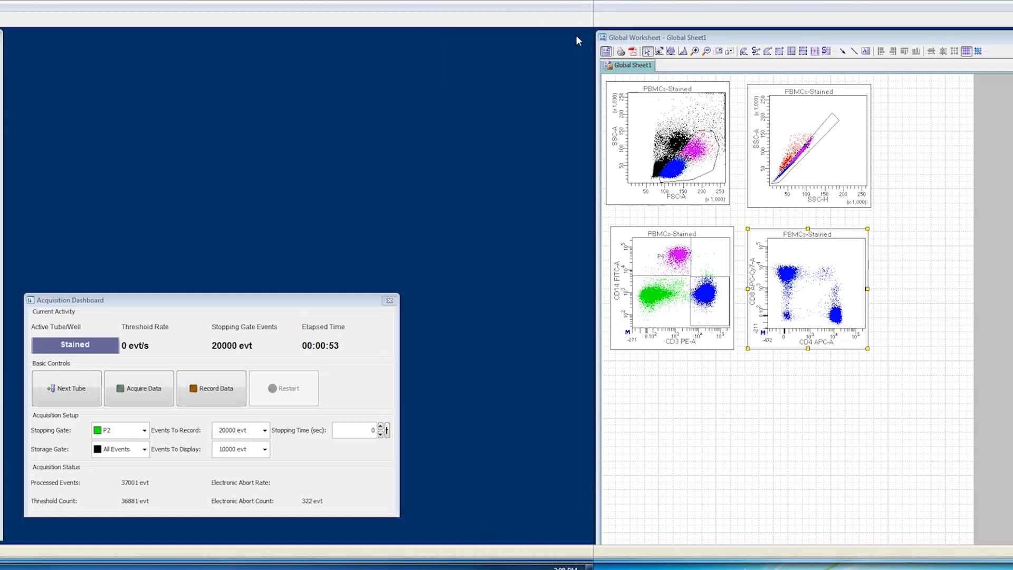
Place a quadrant gate between the clusters of the CD8 versus CD4 plot and move its four labels into the plot's corners.
left_click(791, 51)
left_click(812, 288)
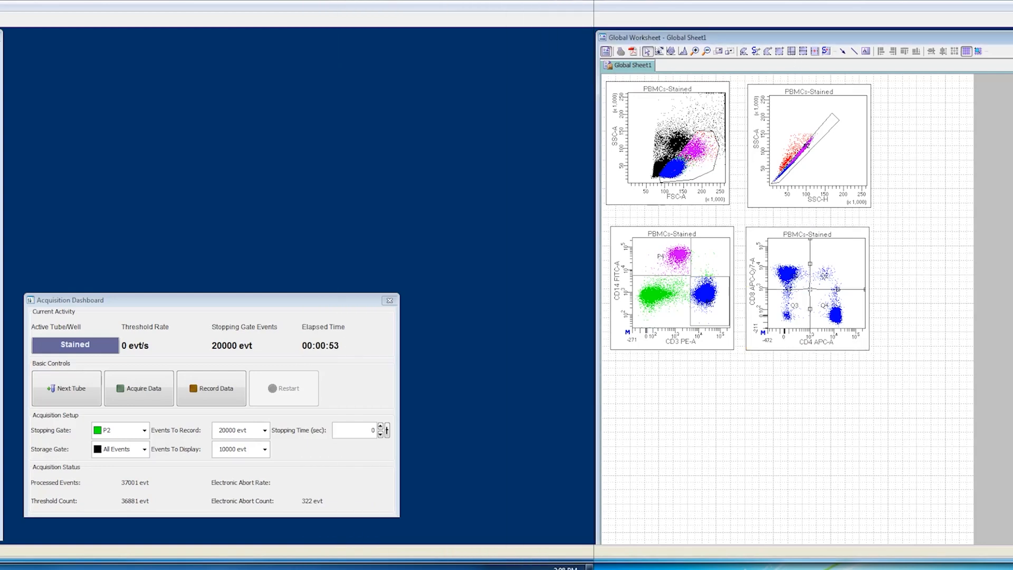
left_click_drag(838, 287, 857, 246)
left_click_drag(827, 300, 858, 323)
left_click_drag(797, 307, 775, 323)
left_click_drag(798, 275, 774, 247)
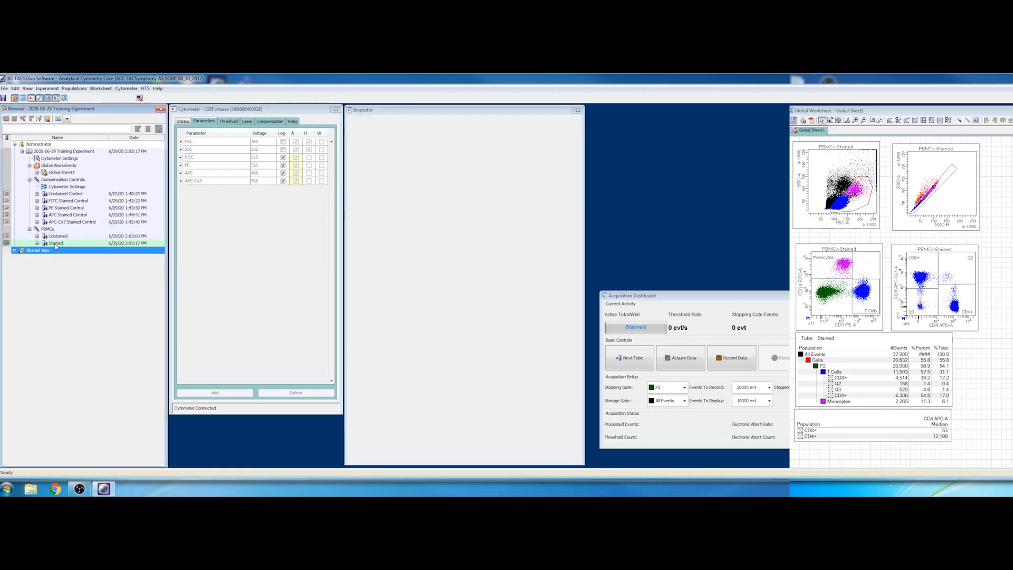
Acquire the PBMCs Stained tube again and record its data, appending to the data already in the tube.
left_click(55, 243)
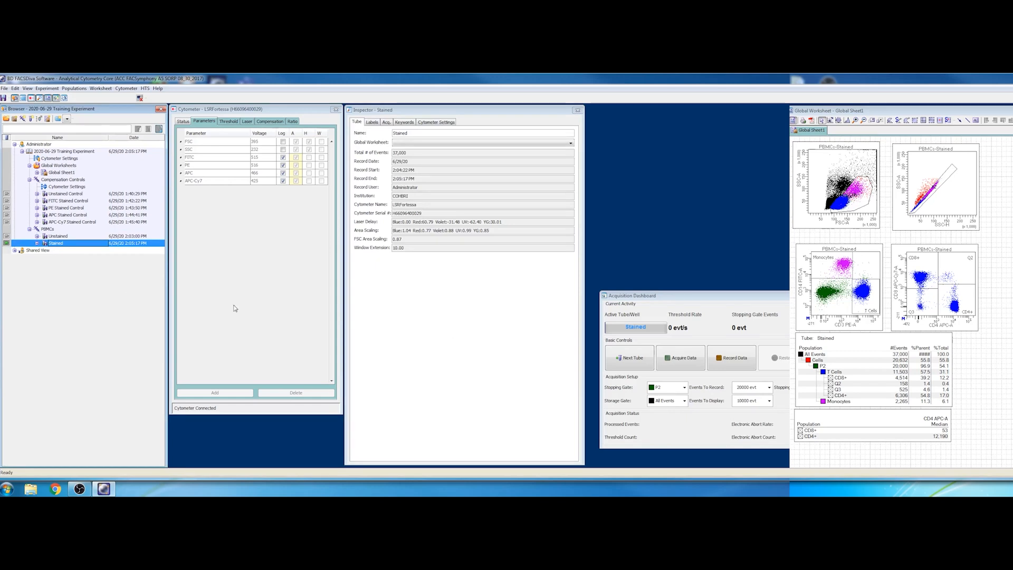
left_click(684, 359)
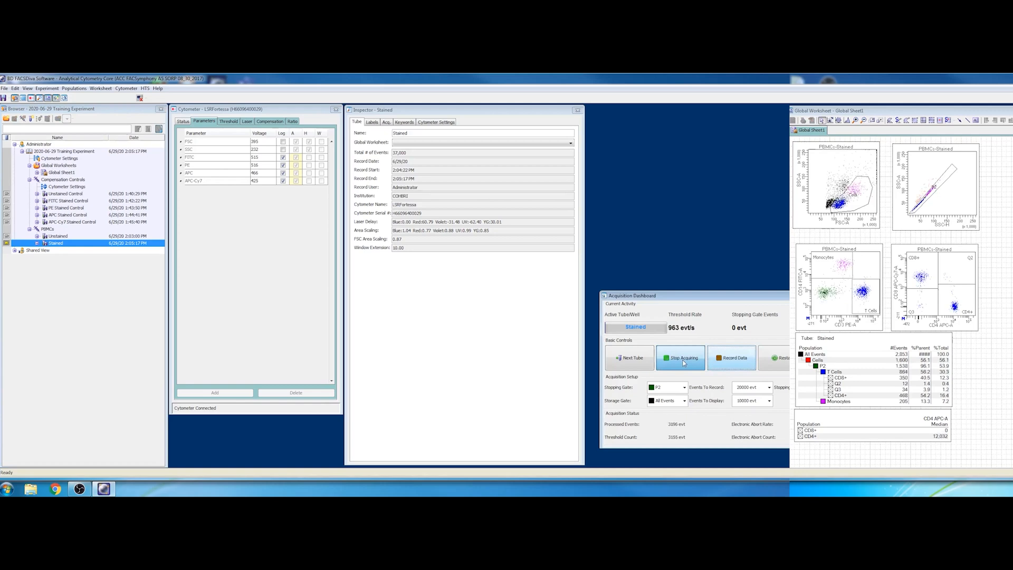
left_click(733, 363)
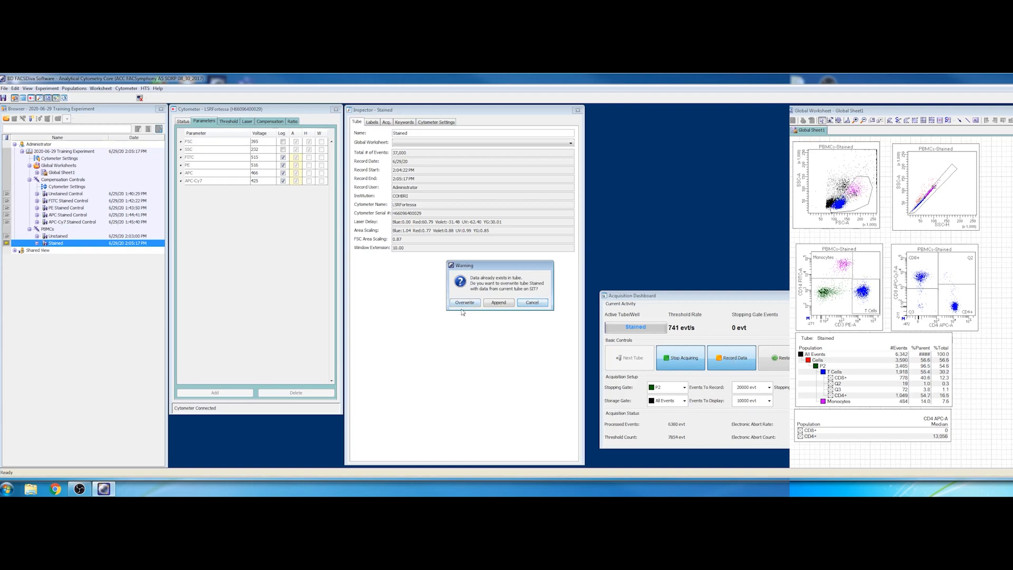
left_click(498, 303)
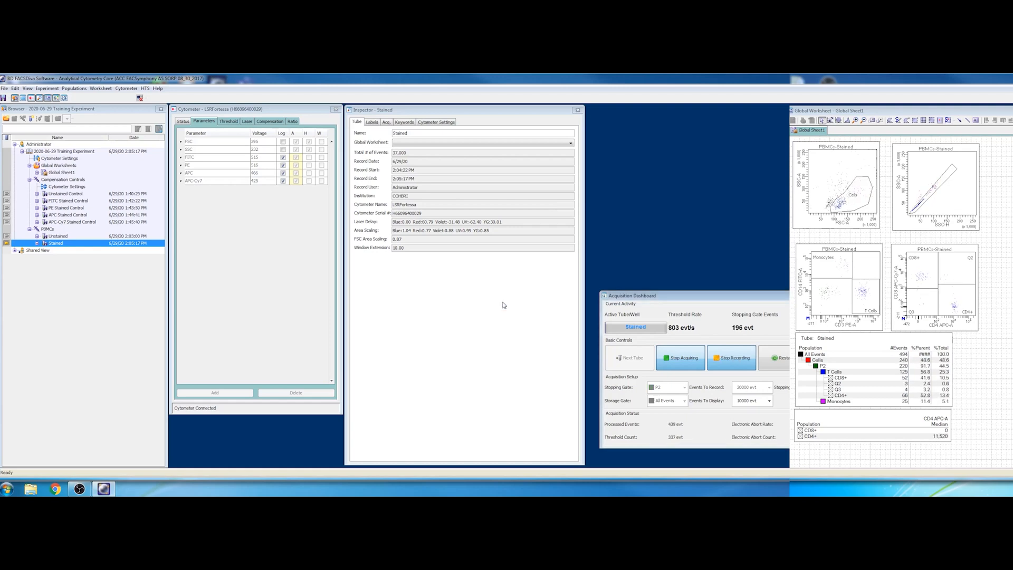
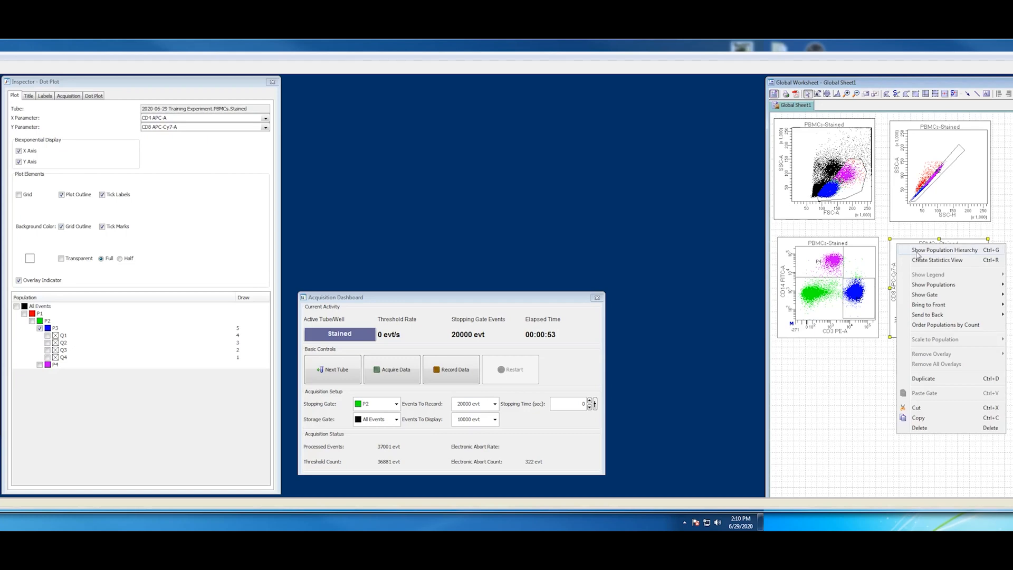
Show the population hierarchy, place it below the plots, and rename population P1 as Cells.
left_click(919, 250)
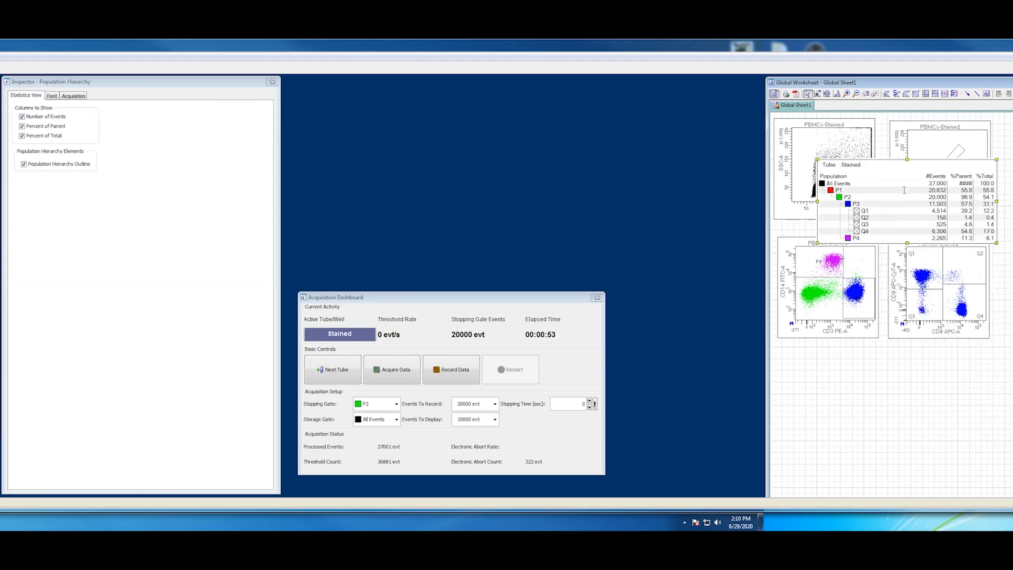
left_click_drag(864, 311, 855, 349)
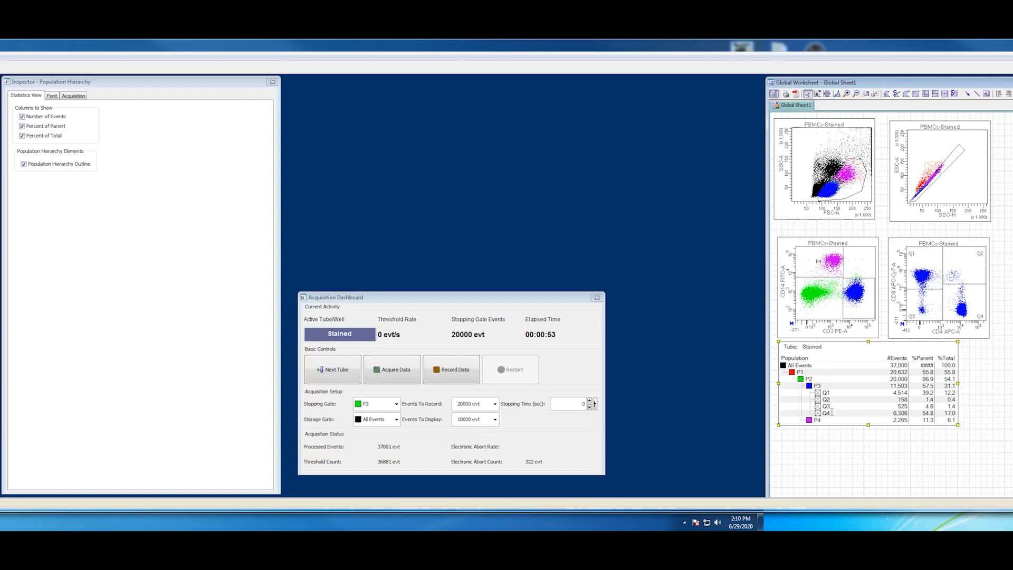
left_click(816, 372)
double_click(44, 95)
type("Cells")
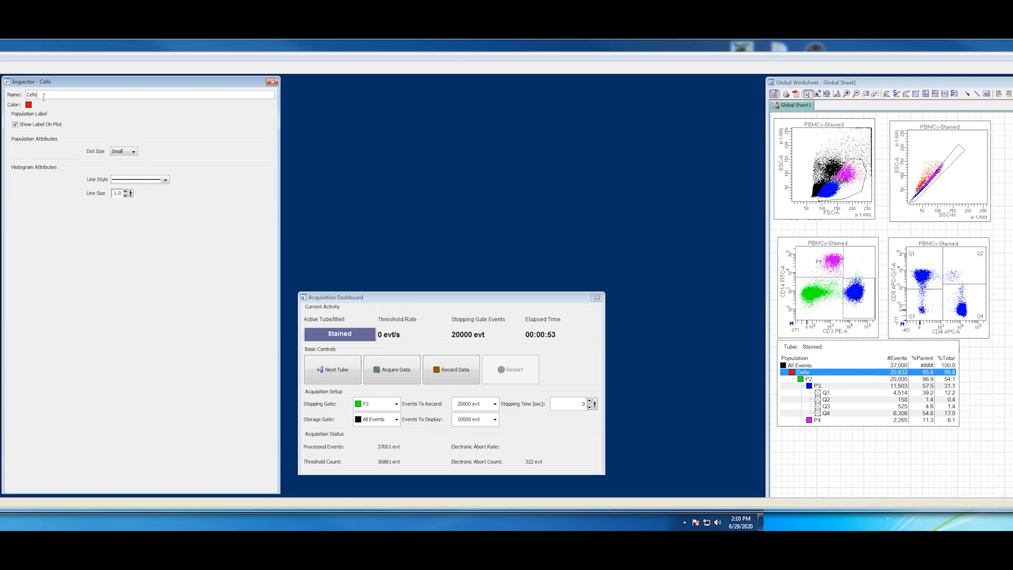
Change the colour of population P2 in the hierarchy to dark green.
double_click(800, 379)
left_click(836, 397)
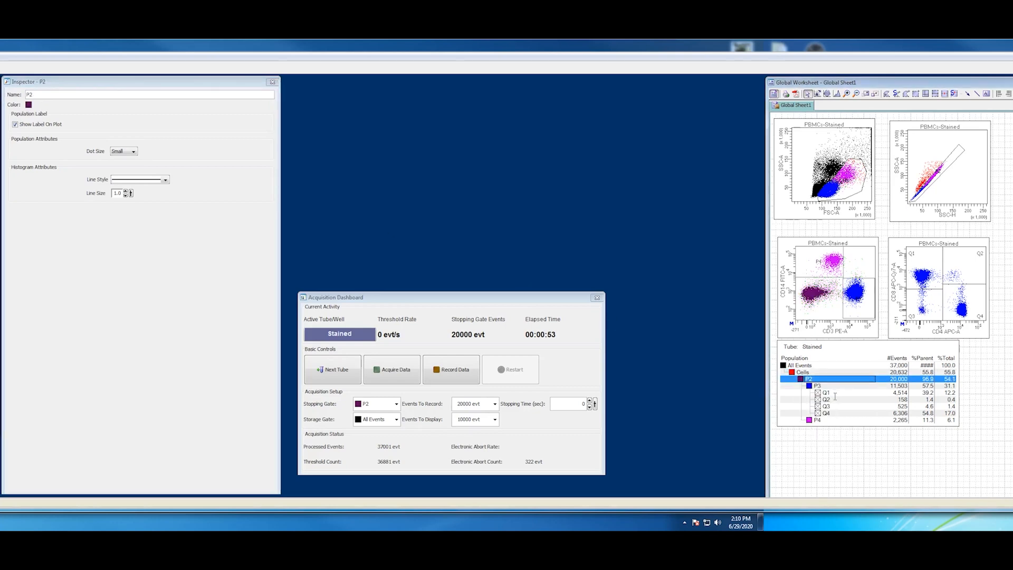
left_click(801, 379)
left_click(813, 396)
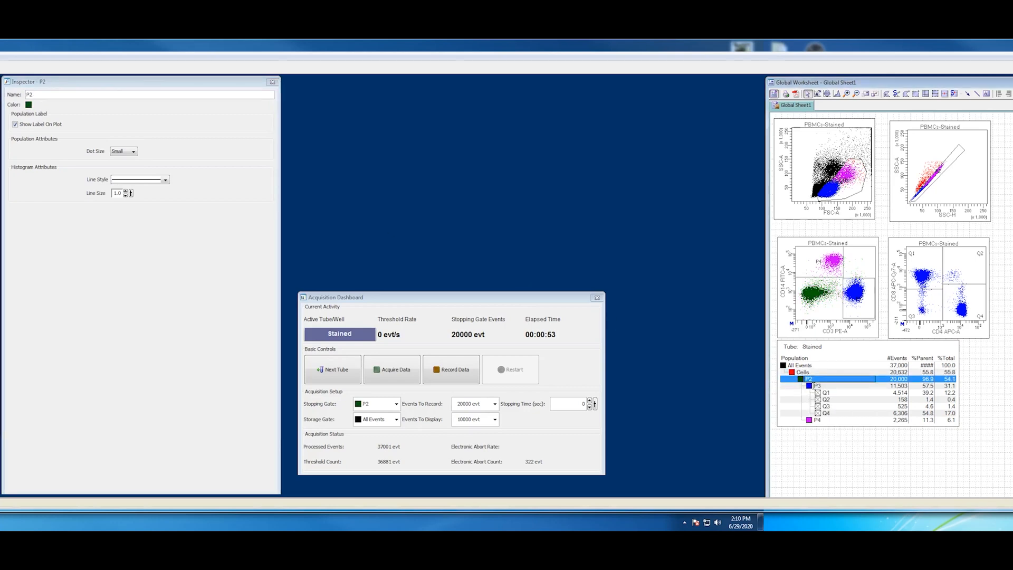
Rename population P3 as T Cells and population P4 as Monocytes in the hierarchy.
left_click(817, 386)
double_click(32, 94)
type("T Cells")
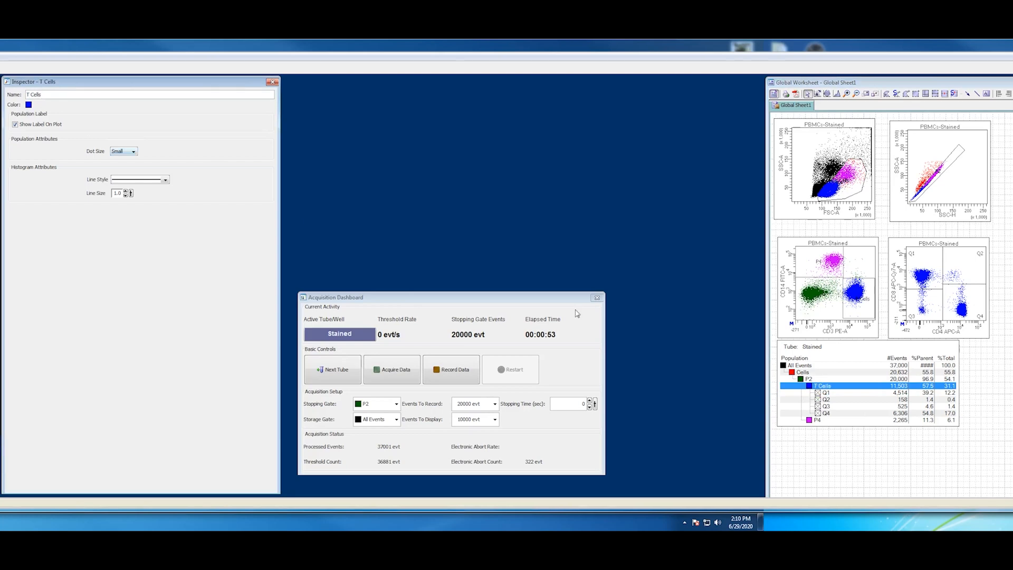
left_click(817, 421)
double_click(54, 96)
type("Monocytes")
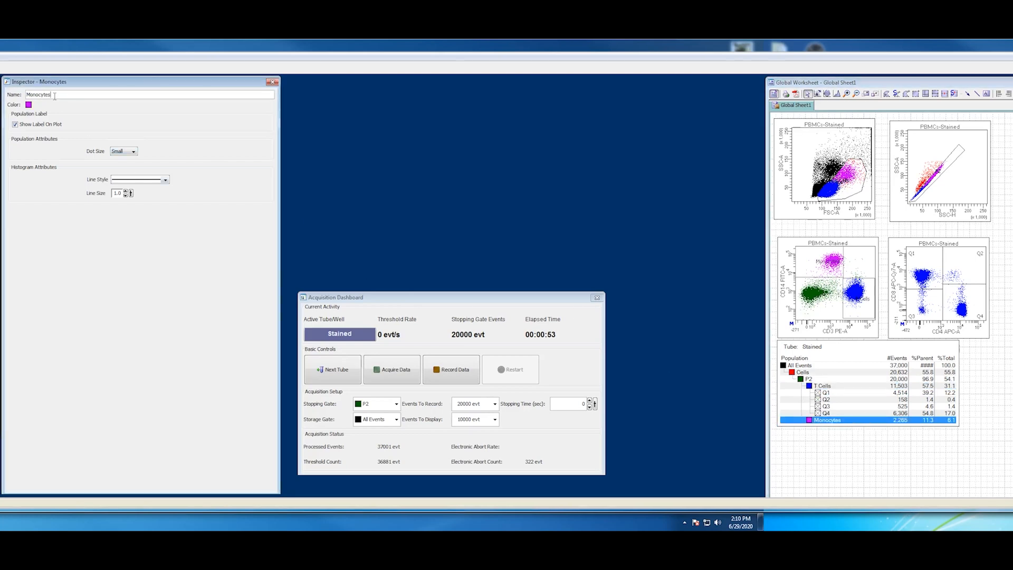
Rename quadrant population Q1 as CD8+ and Q4 as CD4+ in the hierarchy.
left_click(827, 392)
double_click(48, 94)
type("CD8+")
key("Return")
left_click(824, 414)
double_click(63, 96)
type("CD")
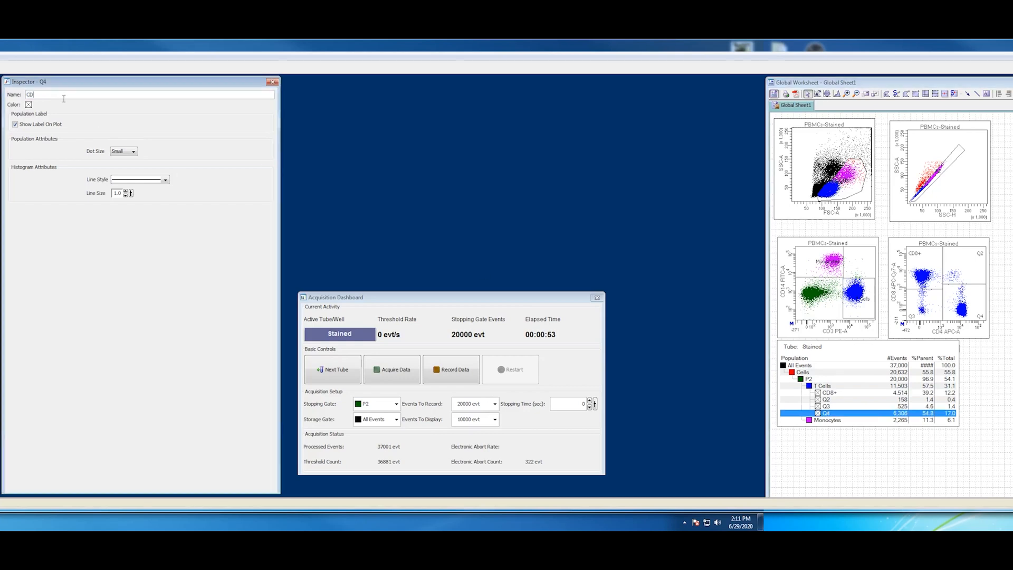
key("Return")
On the CD14 versus CD3 plot, move the T Cells and Monocytes labels off the clusters into the outer corners of their gates.
left_click(868, 313)
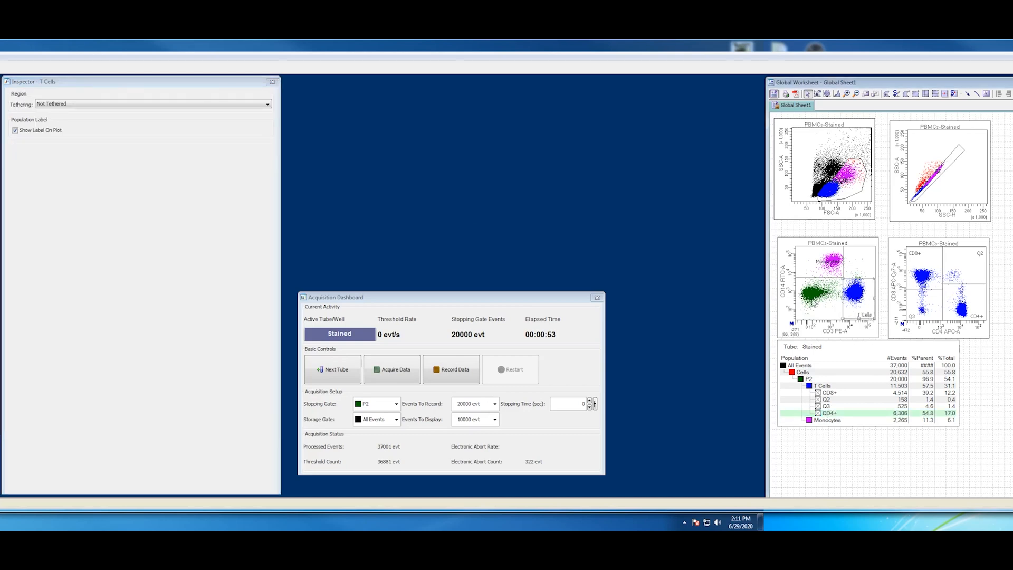
left_click(827, 270)
left_click(826, 270)
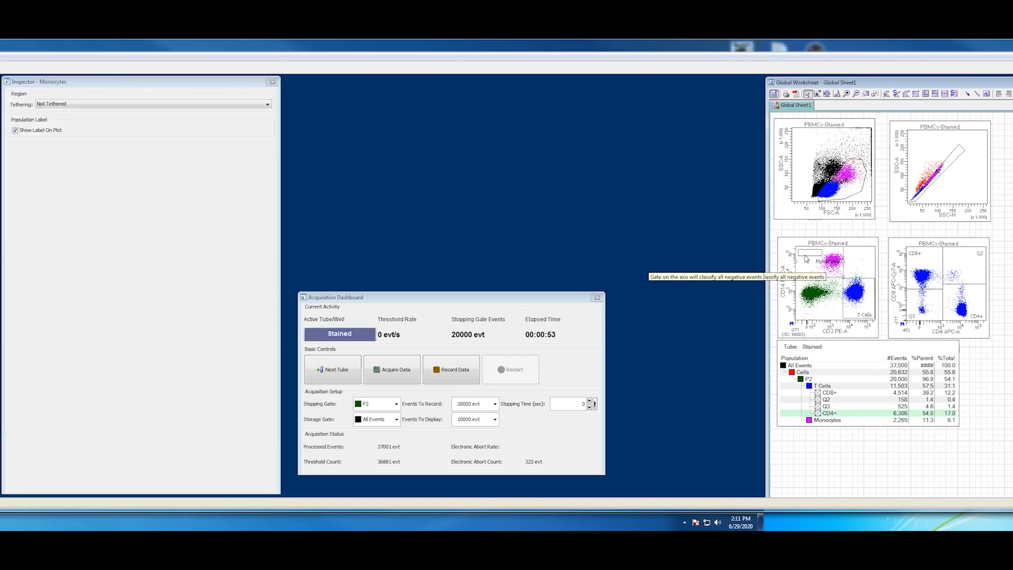
left_click(1005, 362)
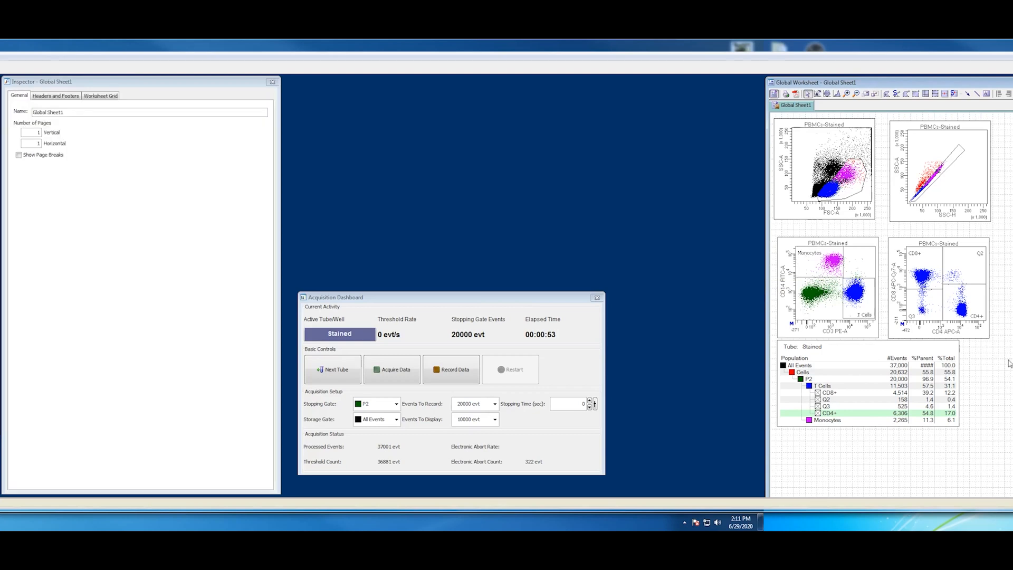
Try a black background on the SSC-A versus SSC-H plot and restore the white background.
left_click(961, 196)
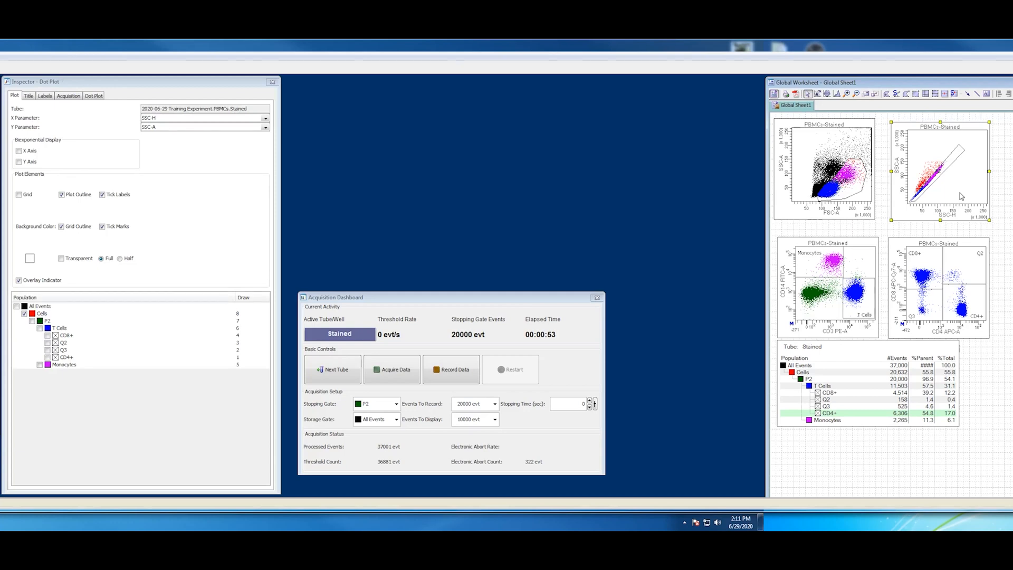
left_click(31, 260)
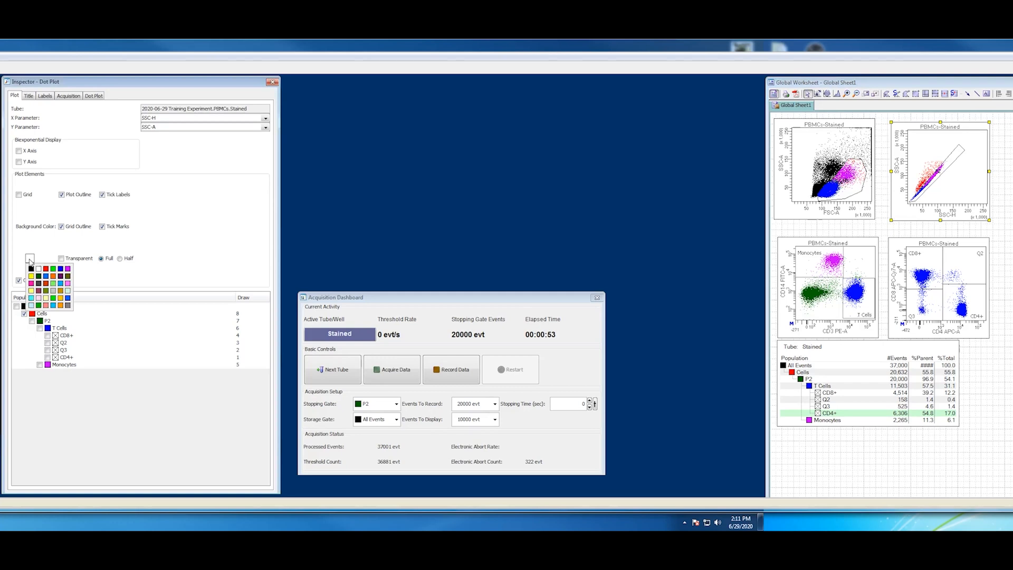
left_click(31, 268)
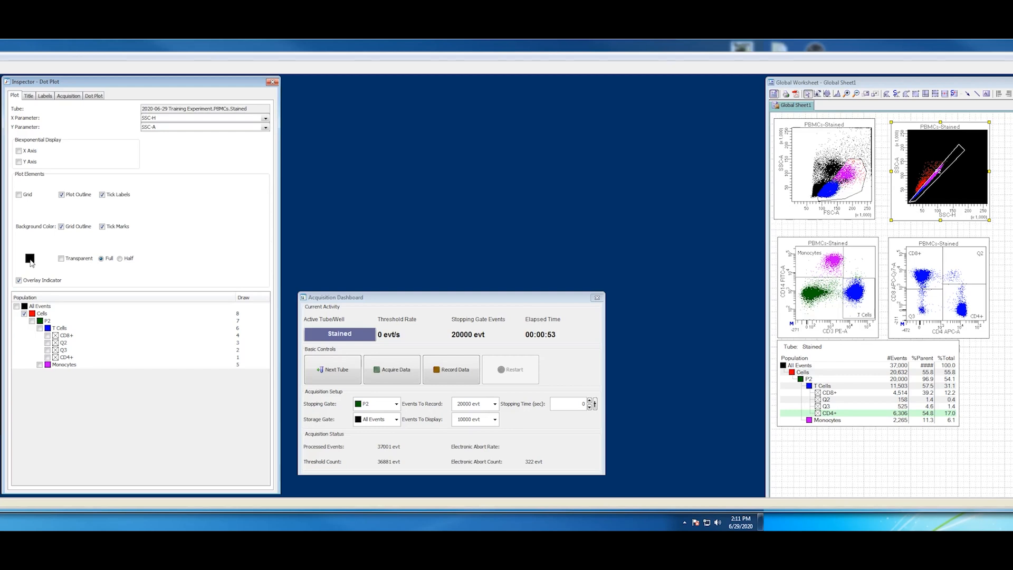
left_click(30, 262)
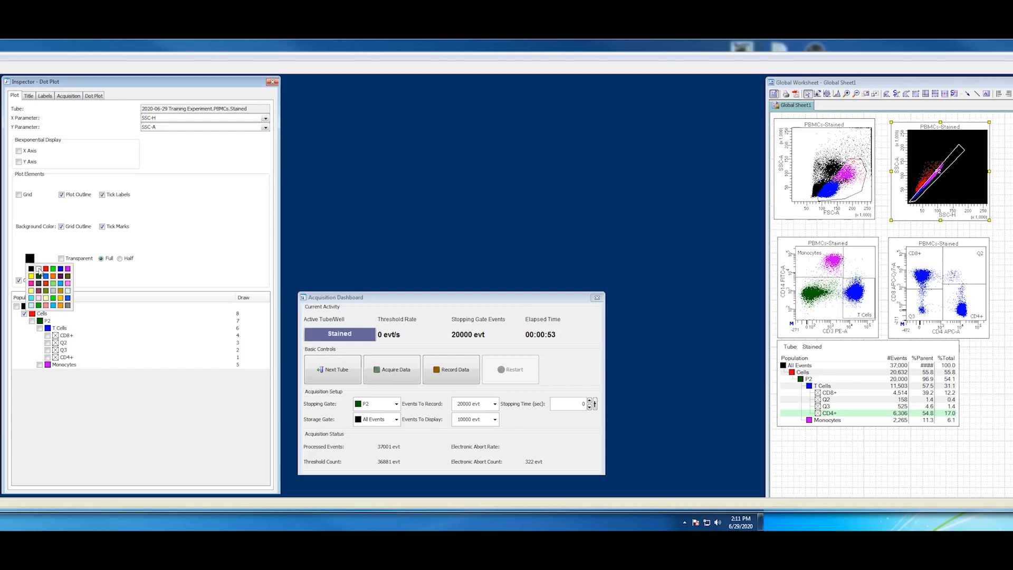
left_click(41, 272)
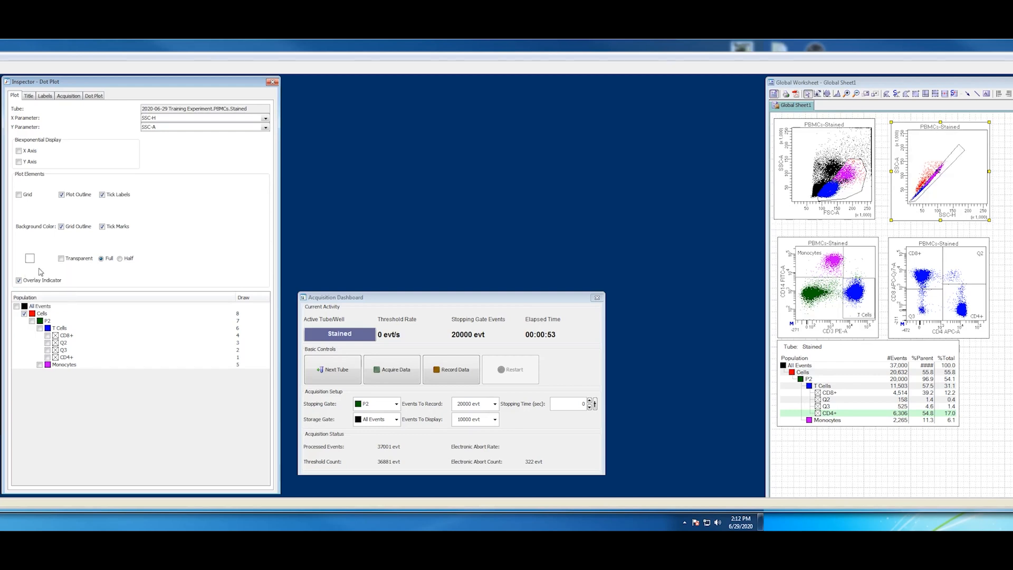
Try showing 50% and 20% of events on the SSC-A versus SSC-H plot, and return to 100%.
left_click(94, 97)
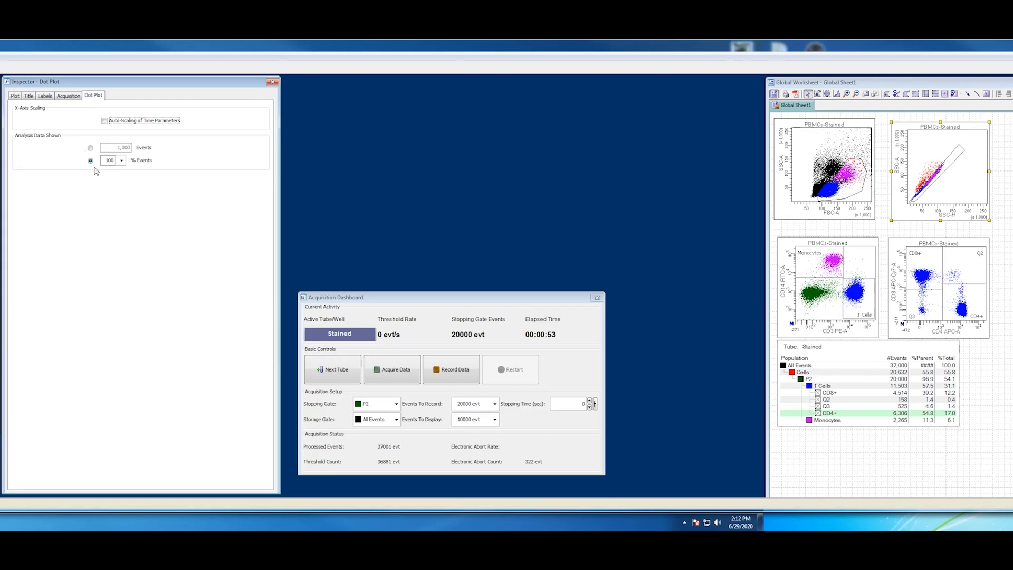
left_click(121, 160)
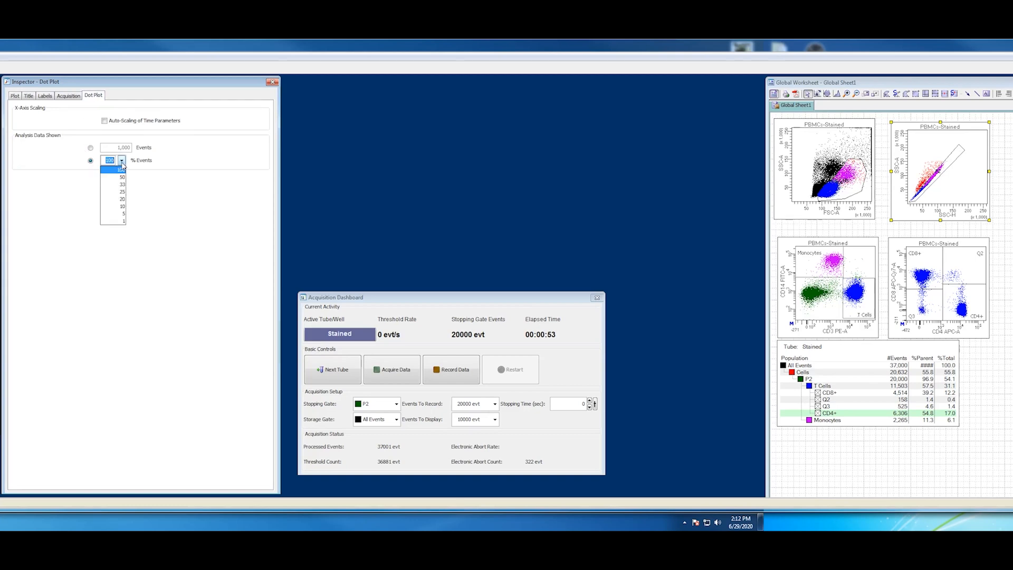
left_click(123, 177)
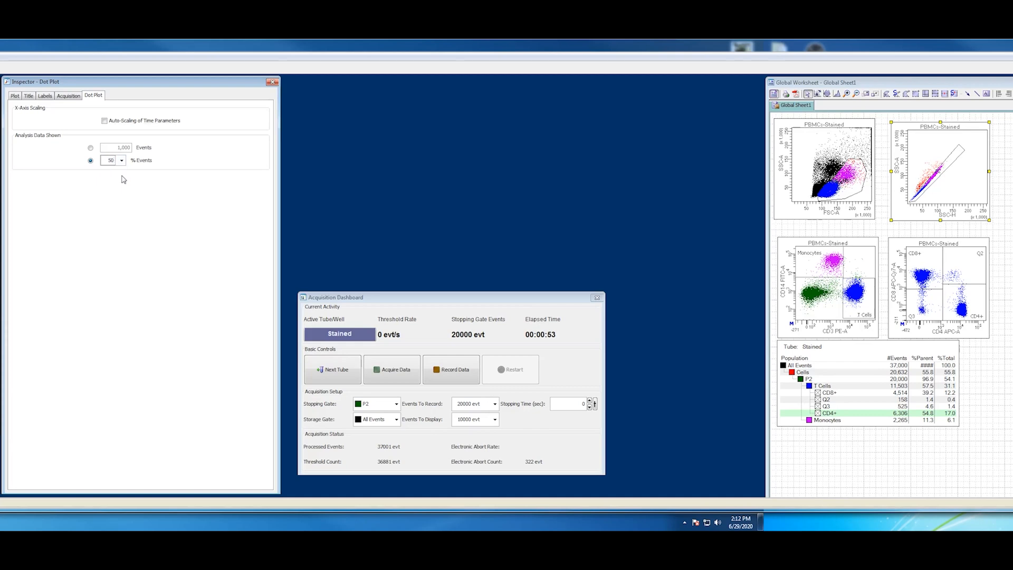
left_click(121, 160)
left_click(119, 199)
left_click(122, 162)
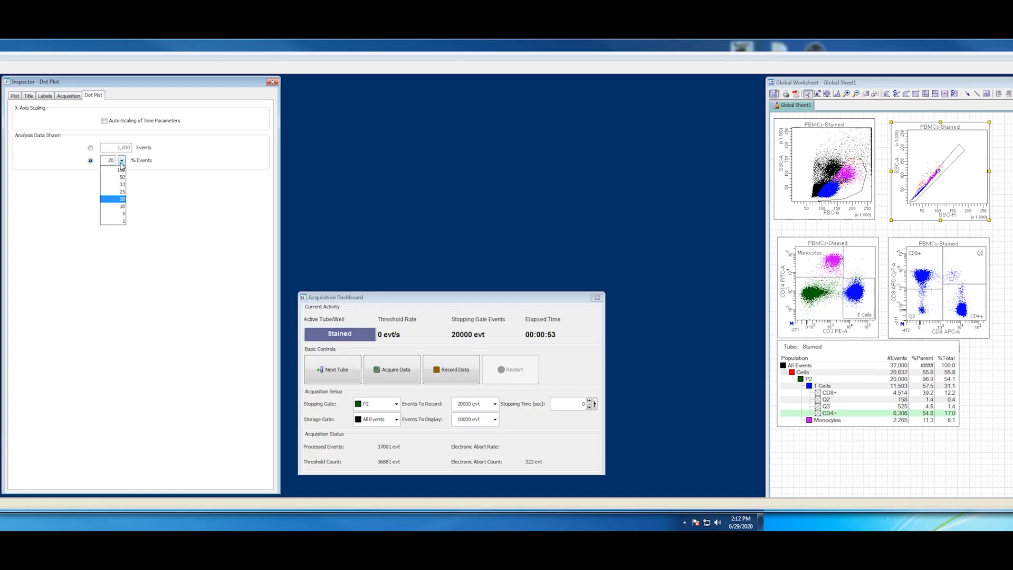
left_click(123, 170)
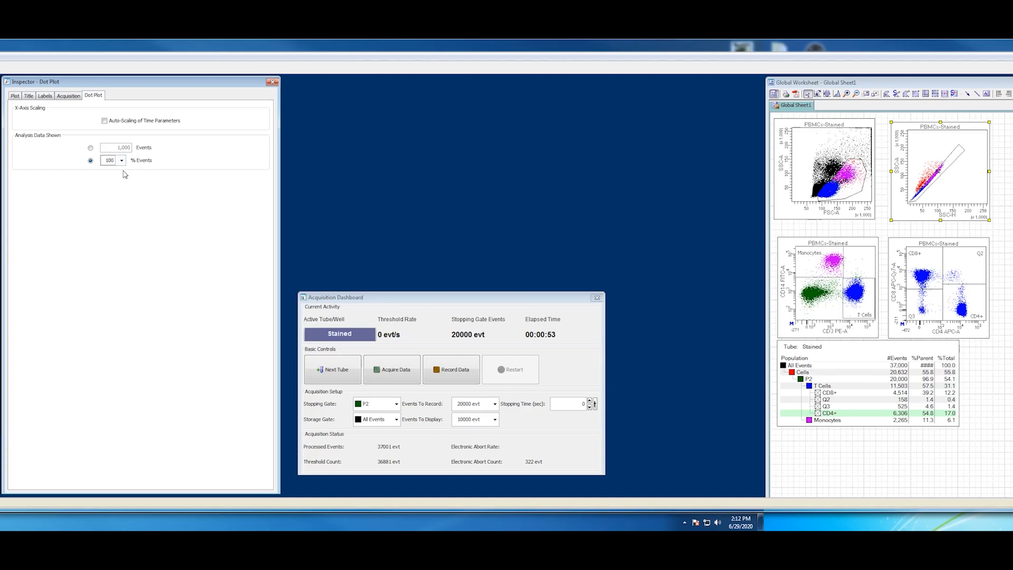
Try toggling the specimen, tube and populations elements in the SSC plot's title, and restore the original title content.
left_click(28, 97)
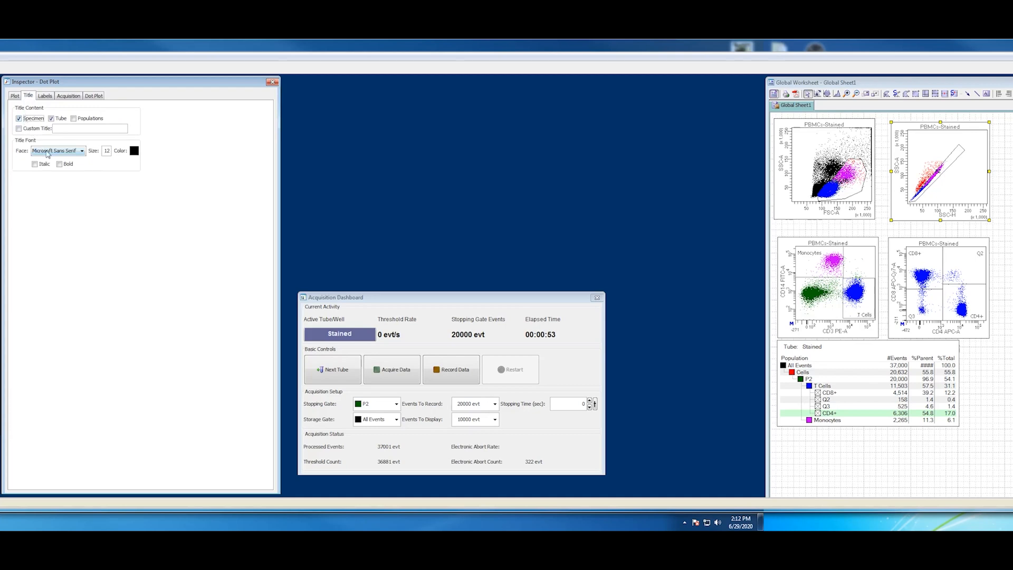
left_click(19, 119)
left_click(19, 119)
left_click(51, 119)
left_click(51, 118)
left_click(73, 120)
left_click(73, 121)
Try the SansSerif font for the SSC plot's title and switch back to Microsoft Sans Serif.
left_click(75, 152)
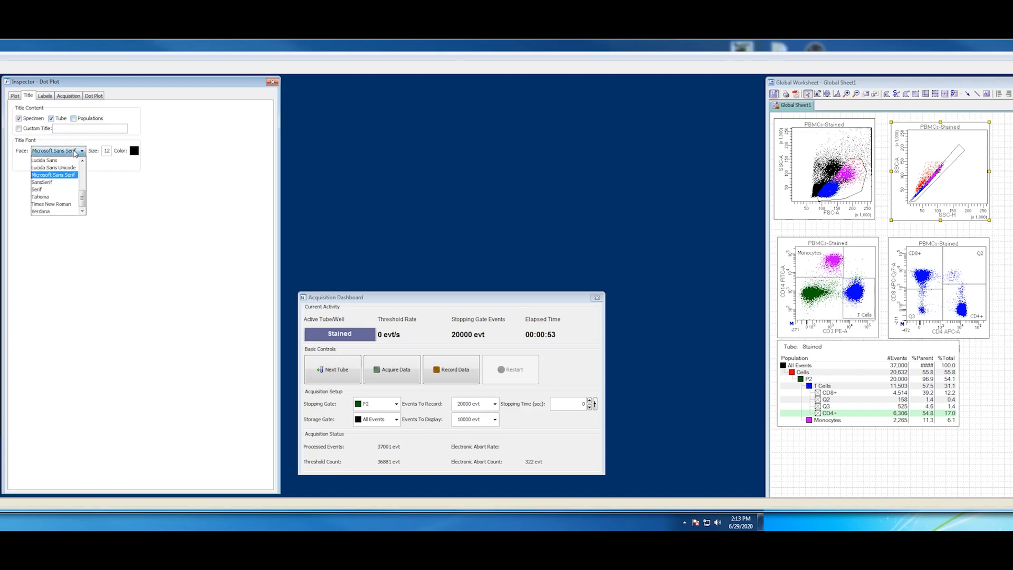
left_click(56, 182)
left_click(64, 156)
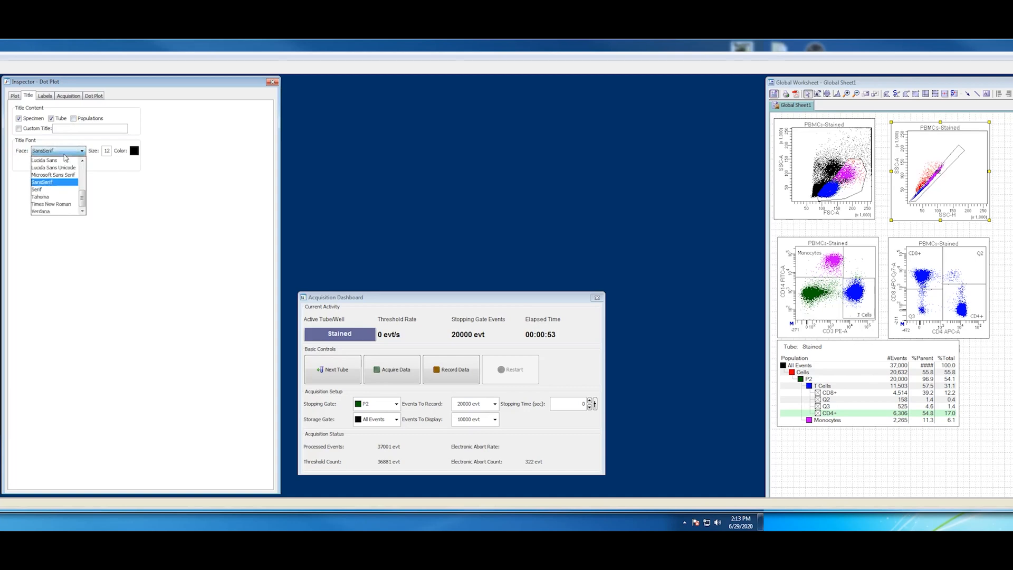
left_click(53, 174)
Try a larger font size for the SSC plot's title and return it to 12.
double_click(107, 152)
type("1")
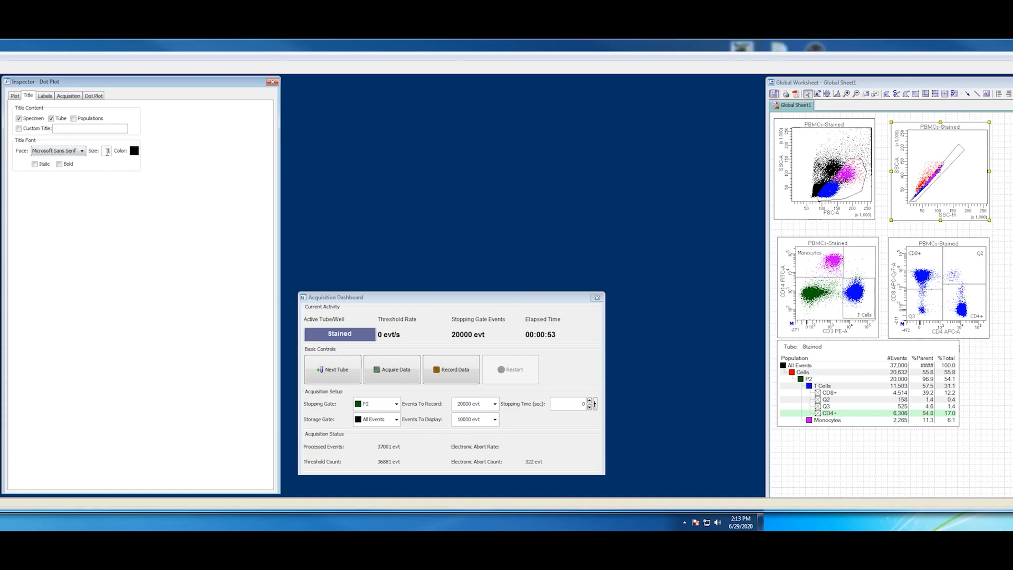
key("Return")
key("Up")
double_click(107, 151)
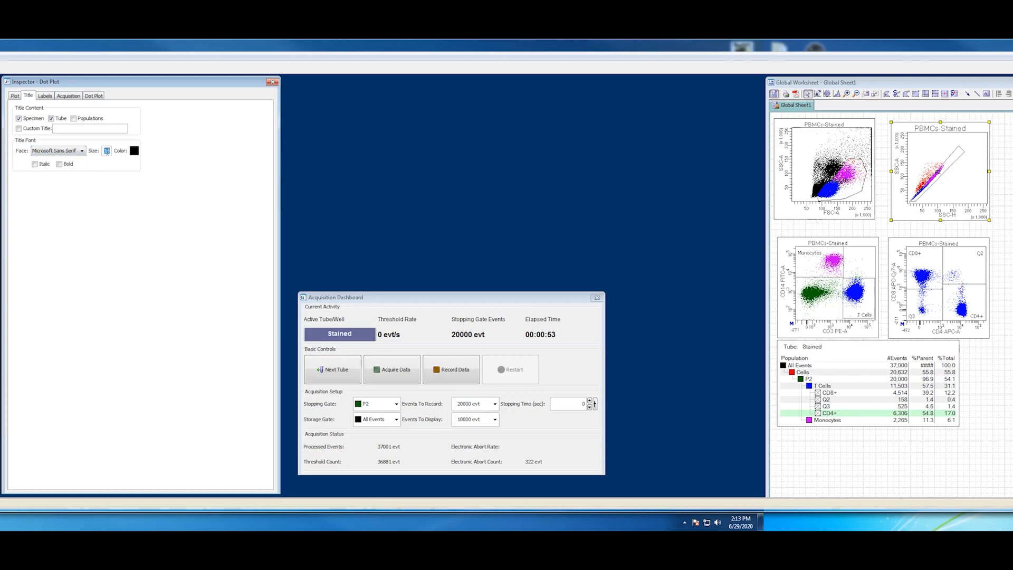
type("10")
key("Return")
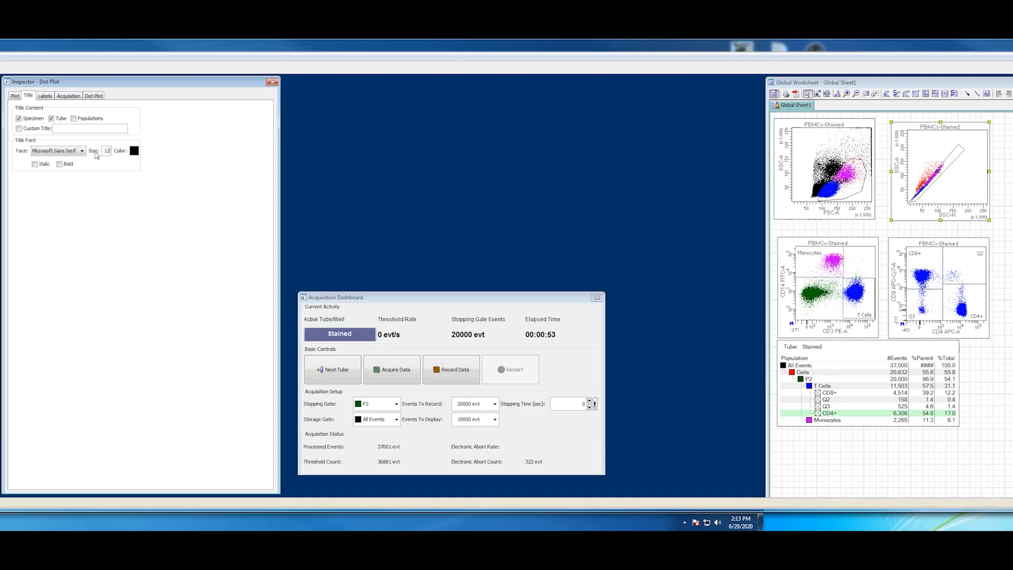
left_click(15, 96)
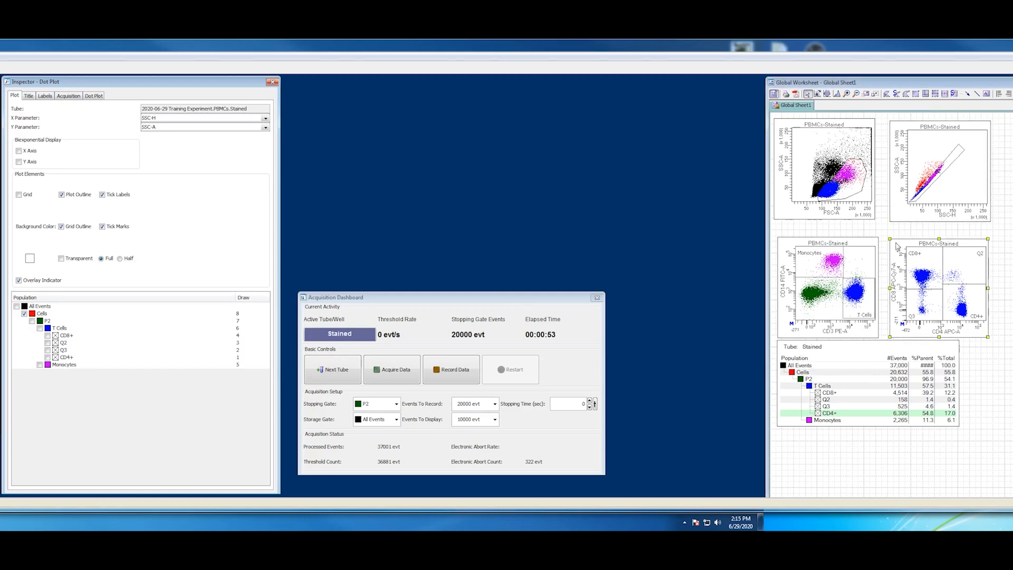
Create a statistics view from the CD8 versus CD4 plot and move it clear of the plots.
right_click(897, 247)
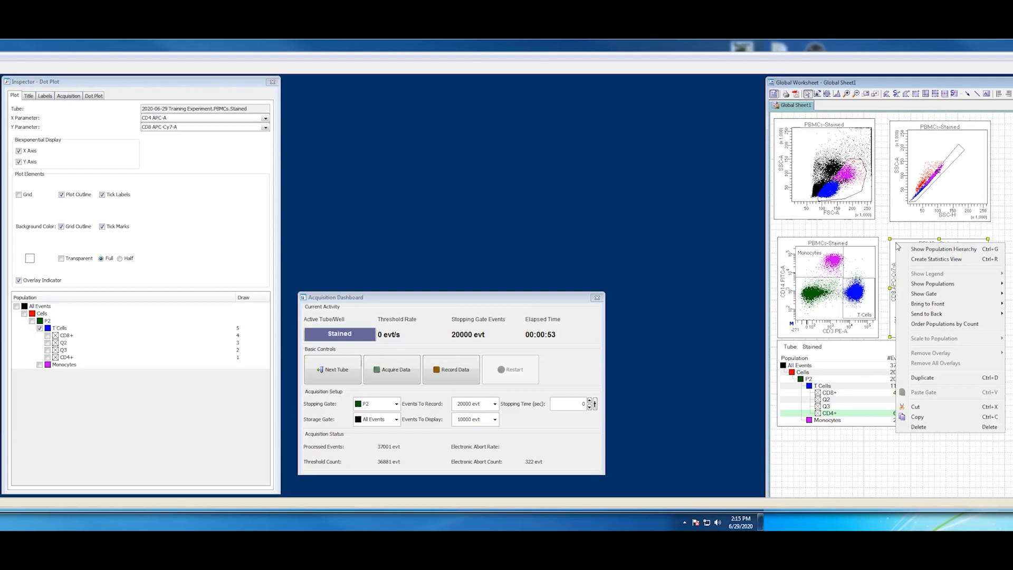
left_click(938, 259)
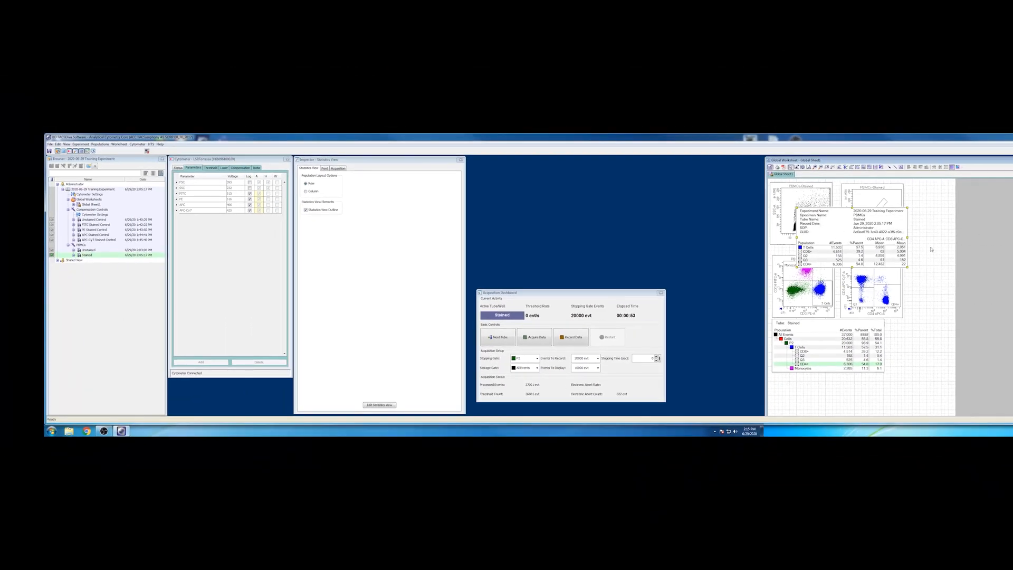
left_click_drag(931, 249, 960, 261)
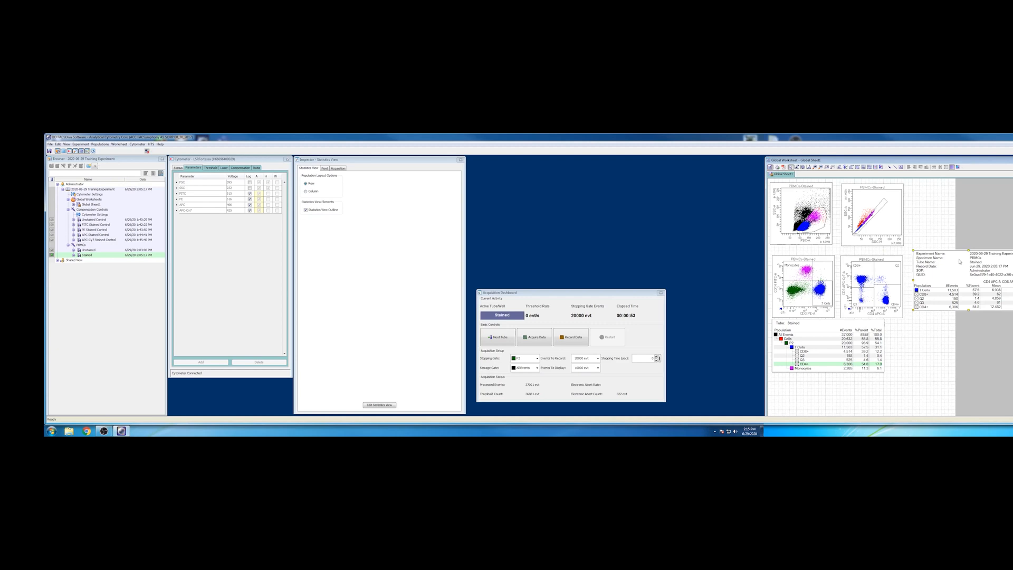
Edit the new statistics view and remove all header attributes from it.
right_click(917, 261)
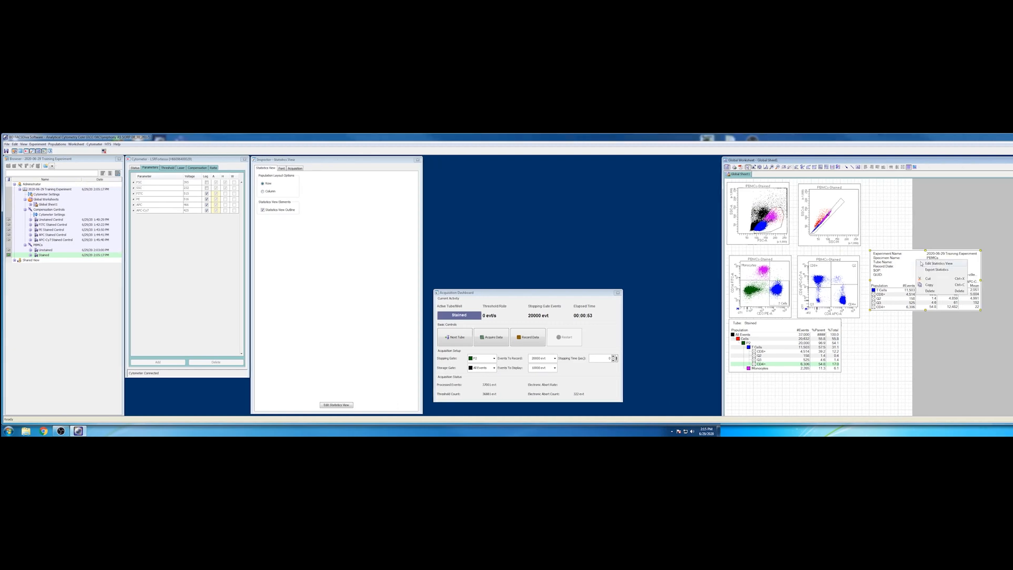
left_click(925, 263)
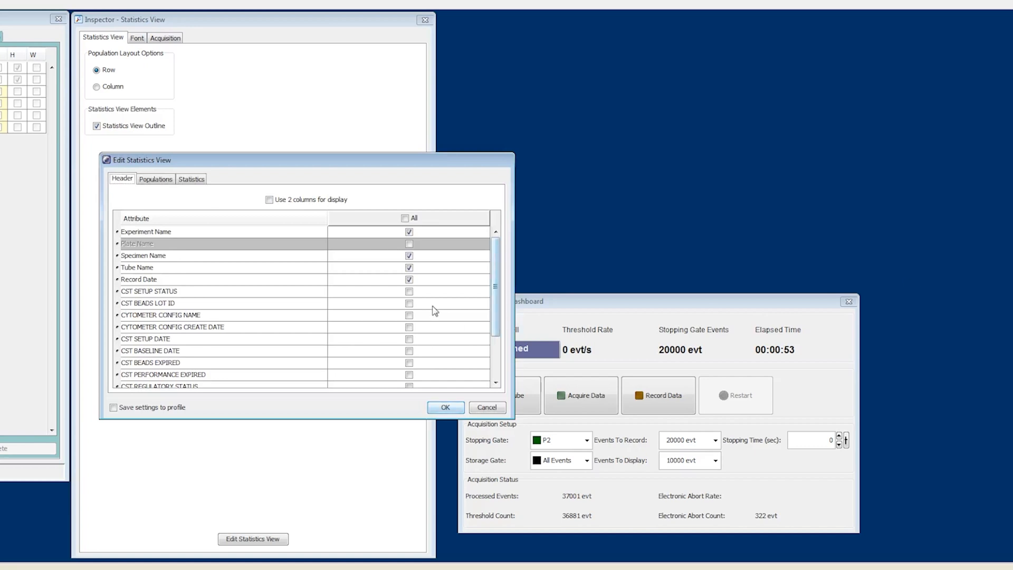
left_click(405, 218)
Limit the statistics view to the CD8+ and CD4+ populations and remove the #Events and %Parent columns.
left_click(159, 180)
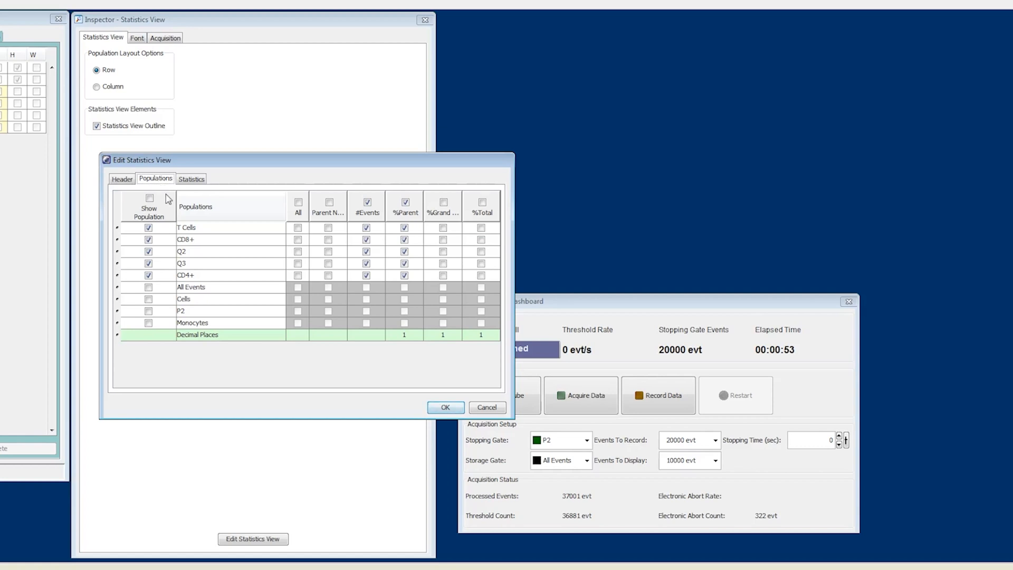
left_click(148, 228)
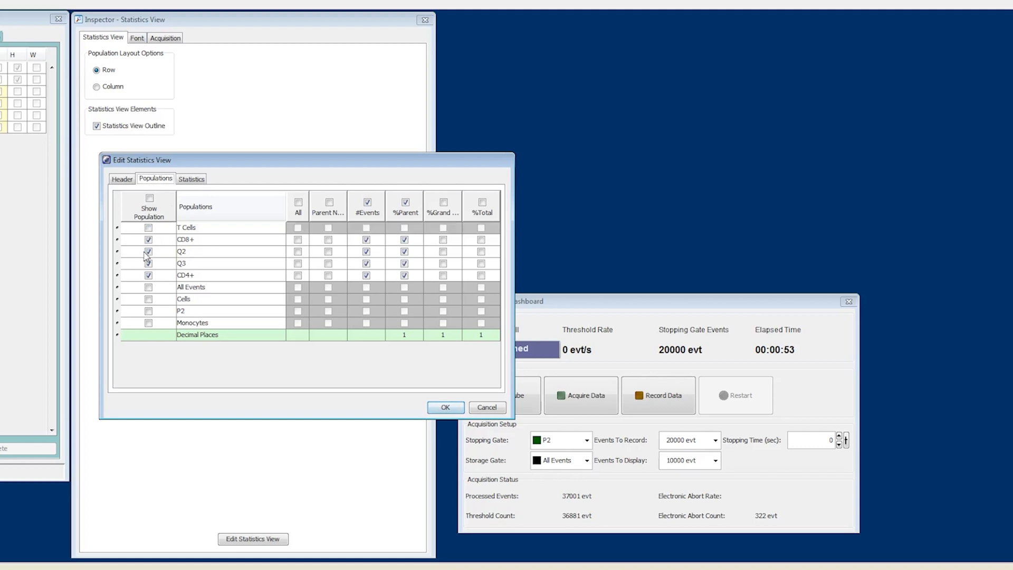
left_click(148, 252)
left_click(148, 264)
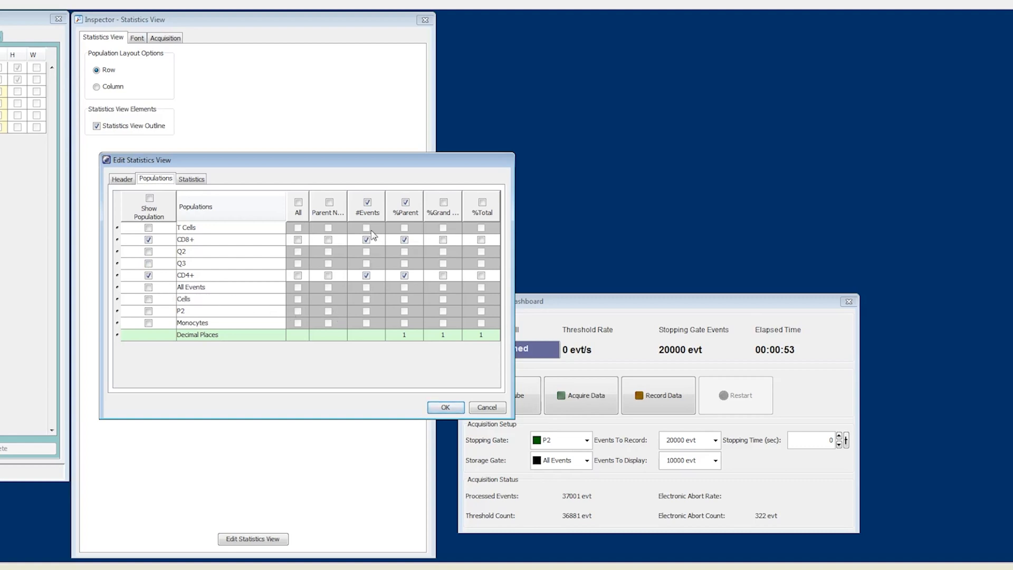
left_click(365, 205)
left_click(406, 203)
Show only the CD4 APC-A median in the statistics view, and place the view directly below the population hierarchy.
left_click(191, 179)
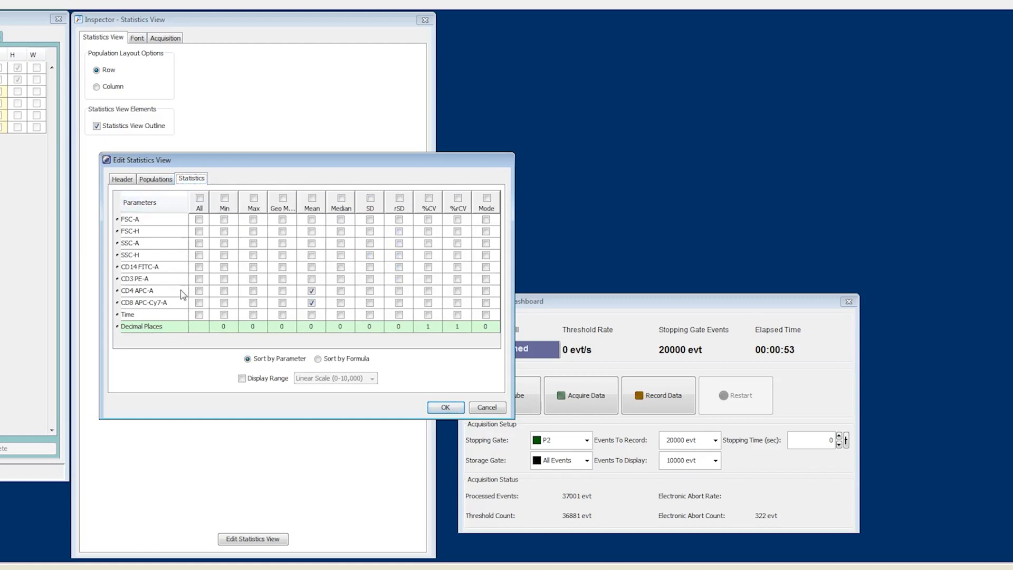
left_click(340, 291)
left_click(311, 291)
left_click(311, 302)
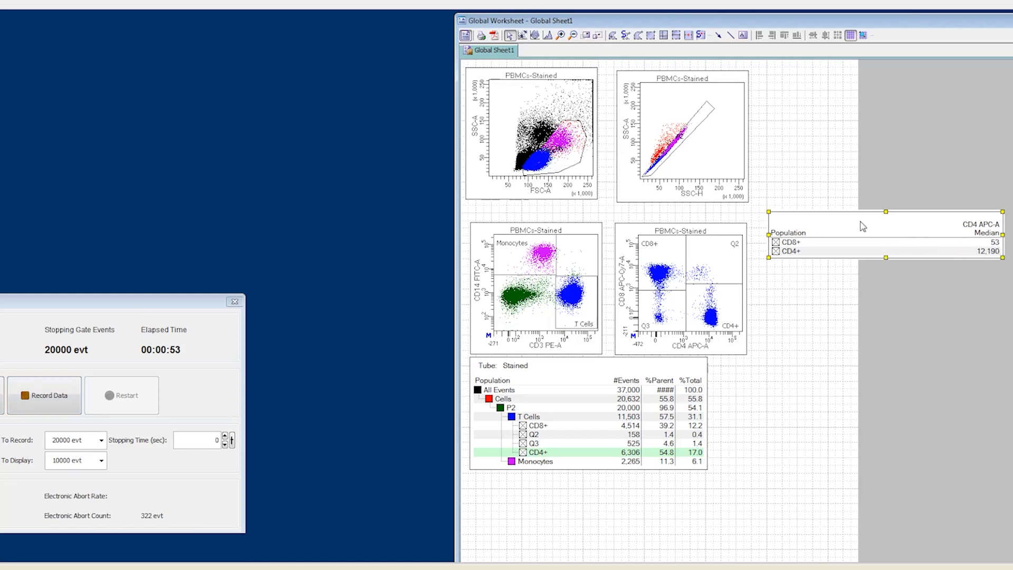
left_click_drag(570, 492, 562, 485)
left_click(728, 469)
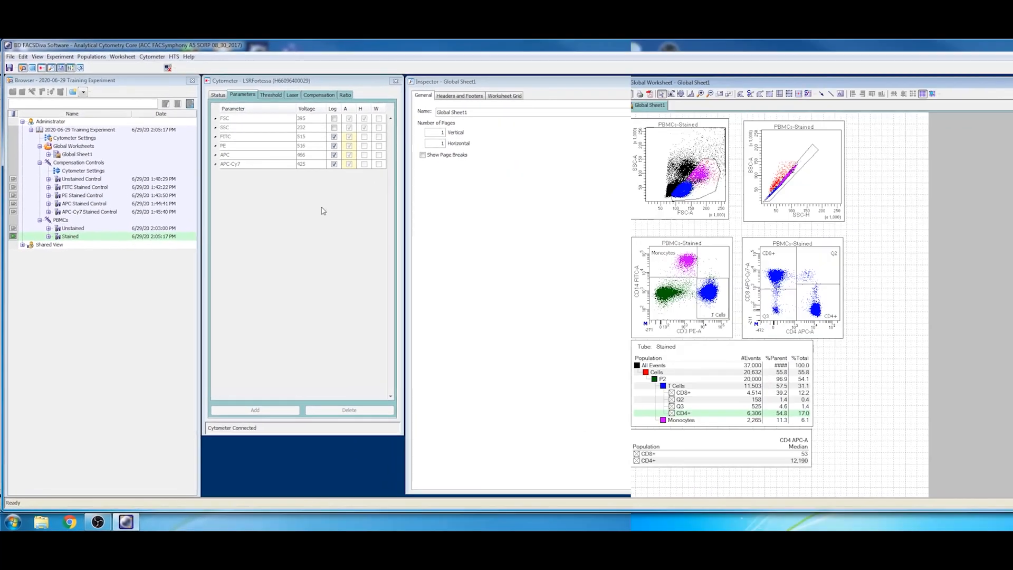
Try extending Global Sheet1 to 2 and to 3 horizontal pages.
left_click(72, 155)
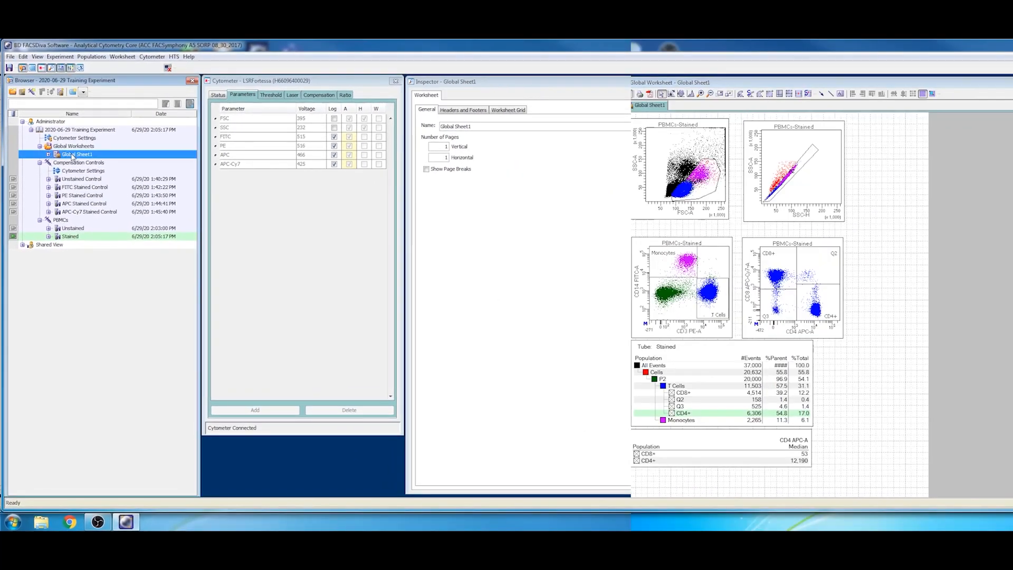
double_click(442, 157)
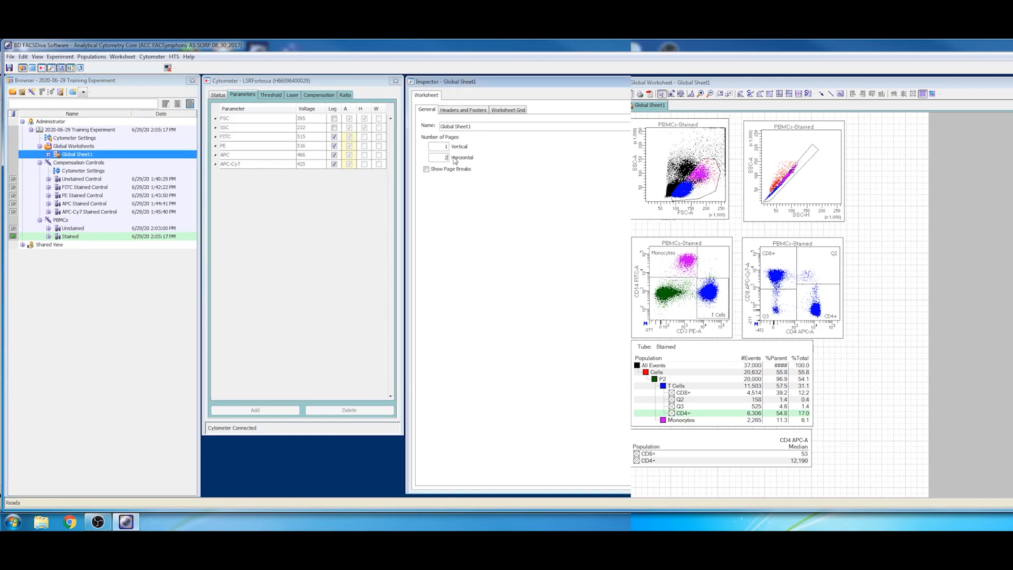
type("2")
key("Return")
double_click(431, 158)
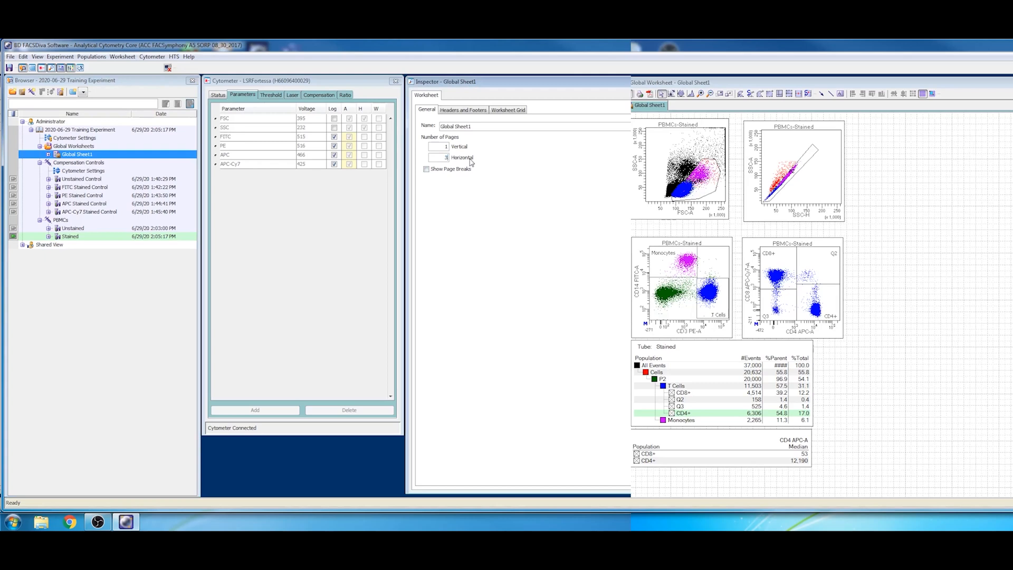
Show page breaks on Global Sheet1 and set it back to 1 horizontal page.
left_click(426, 169)
left_click(445, 157)
type("1")
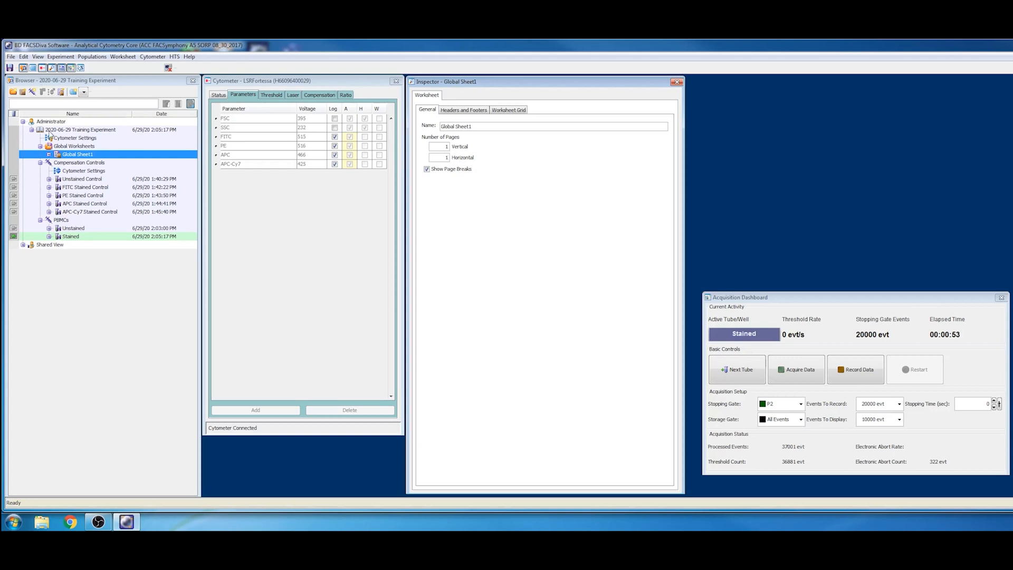
Export the 2020-06-29 Training Experiment as an unlocked General experiment template under its existing name, leaving the study details blank.
left_click(54, 130)
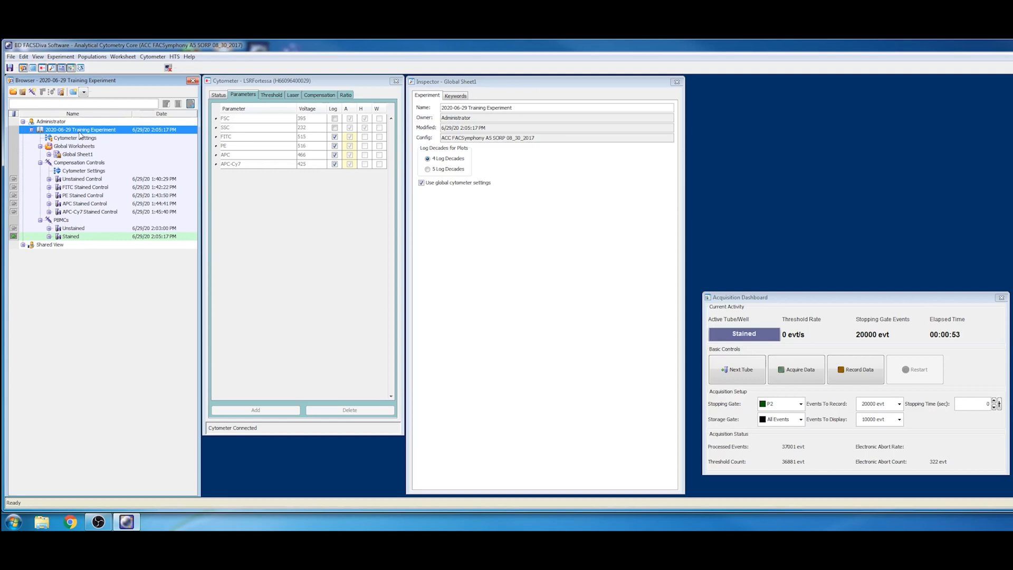
right_click(81, 134)
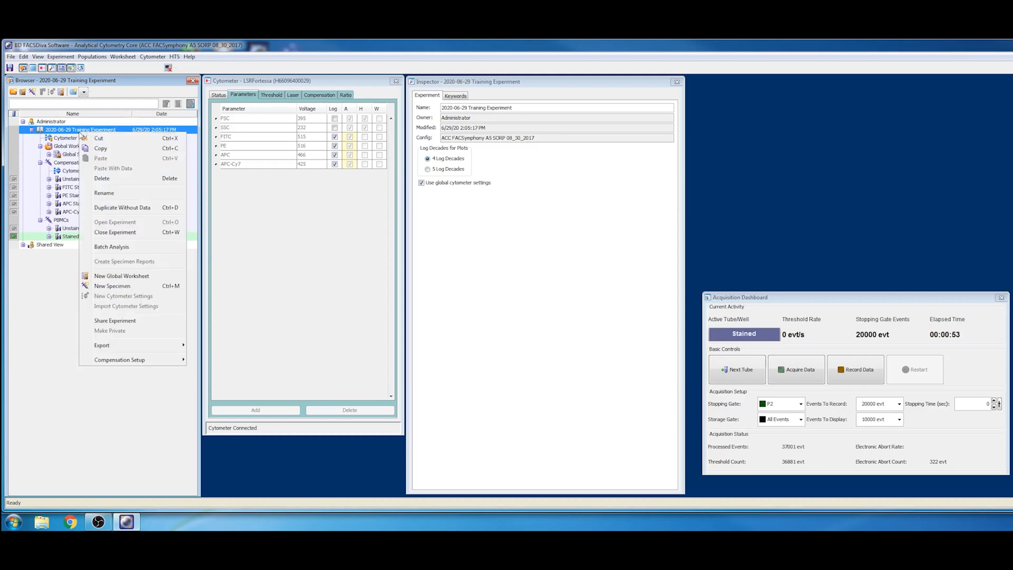
mouse_move(117, 346)
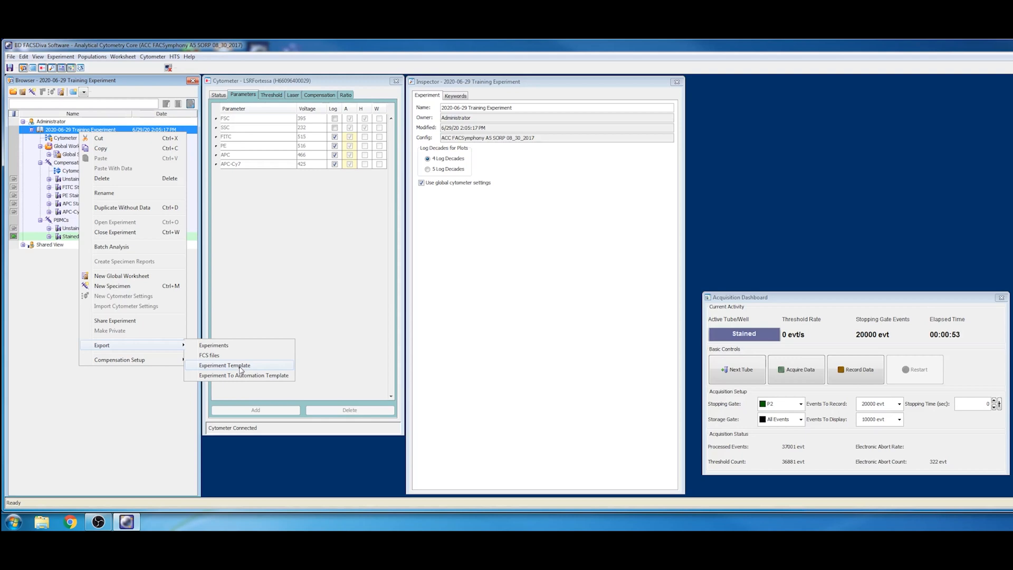
left_click(240, 367)
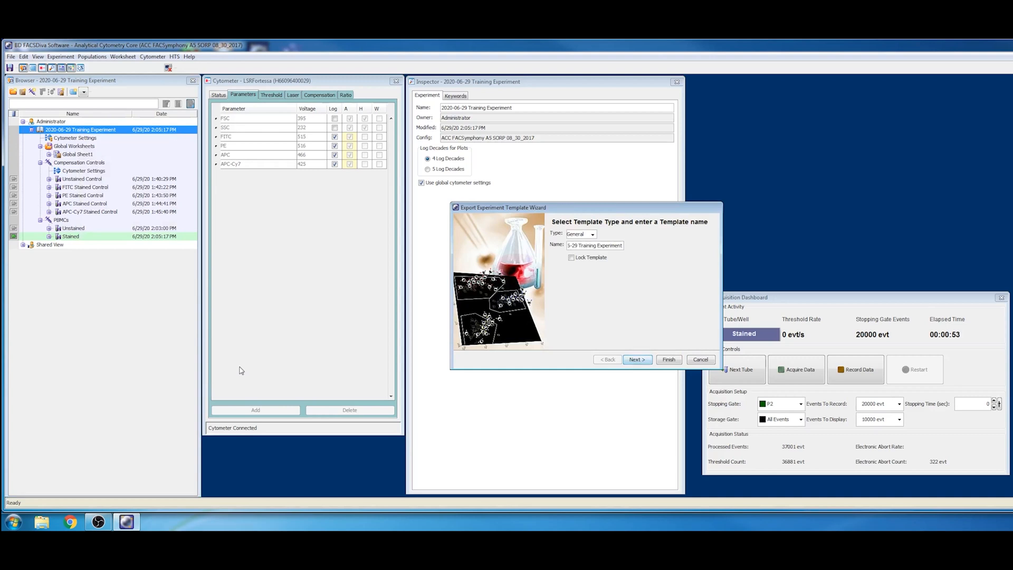
left_click(593, 235)
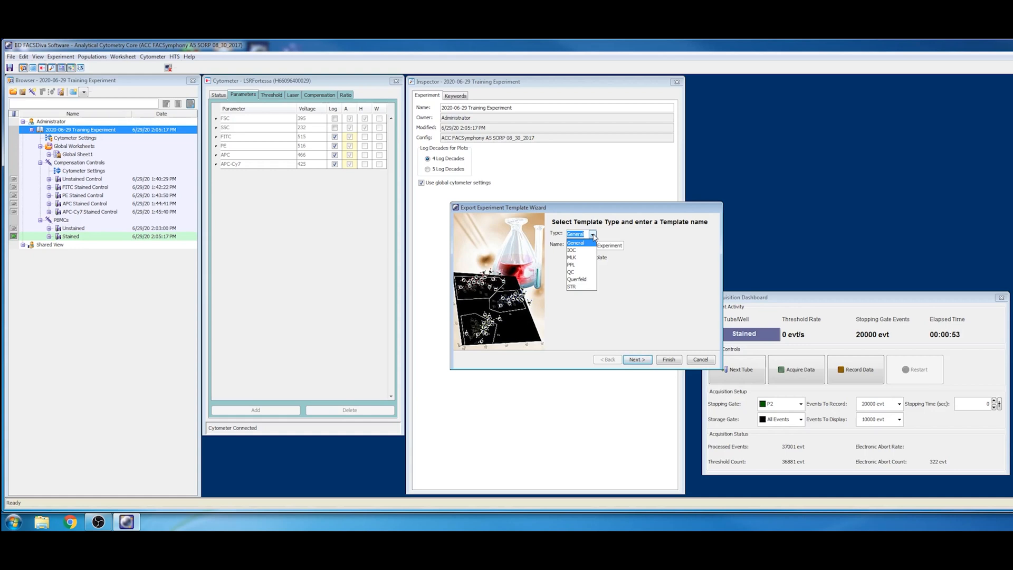
left_click(593, 236)
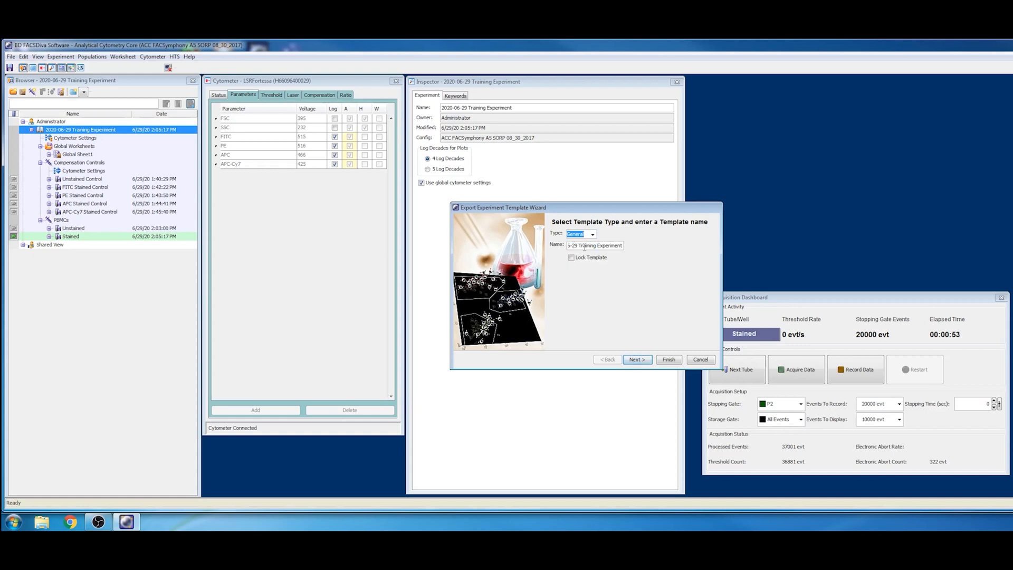
triple_click(585, 247)
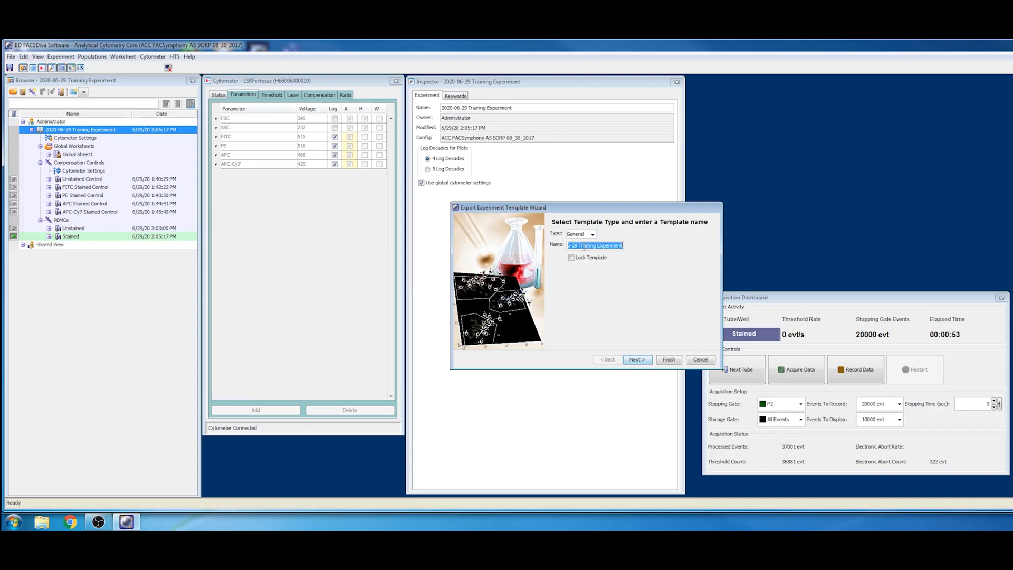
left_click_drag(583, 247, 560, 247)
left_click(591, 246)
left_click(637, 360)
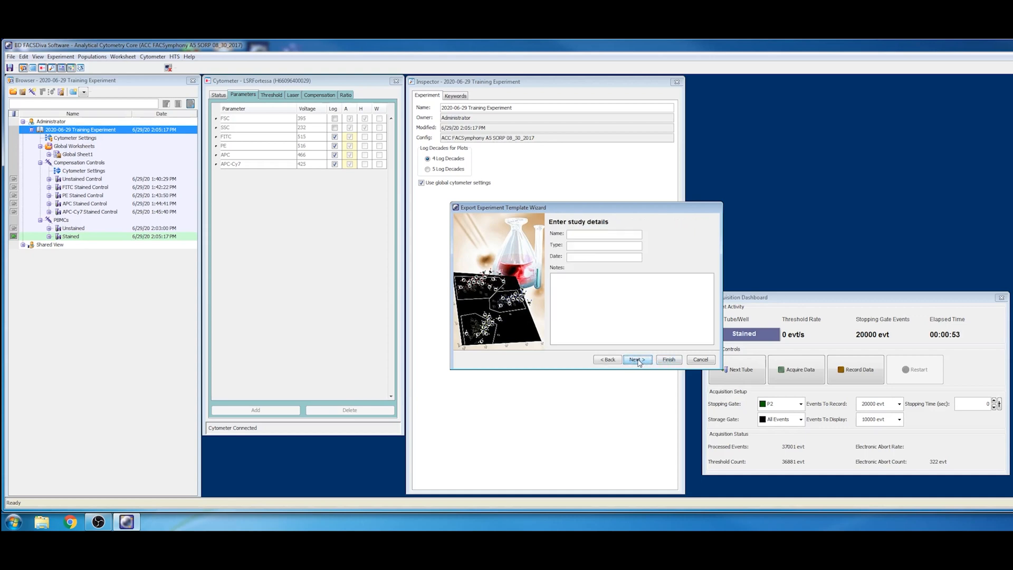
left_click(669, 360)
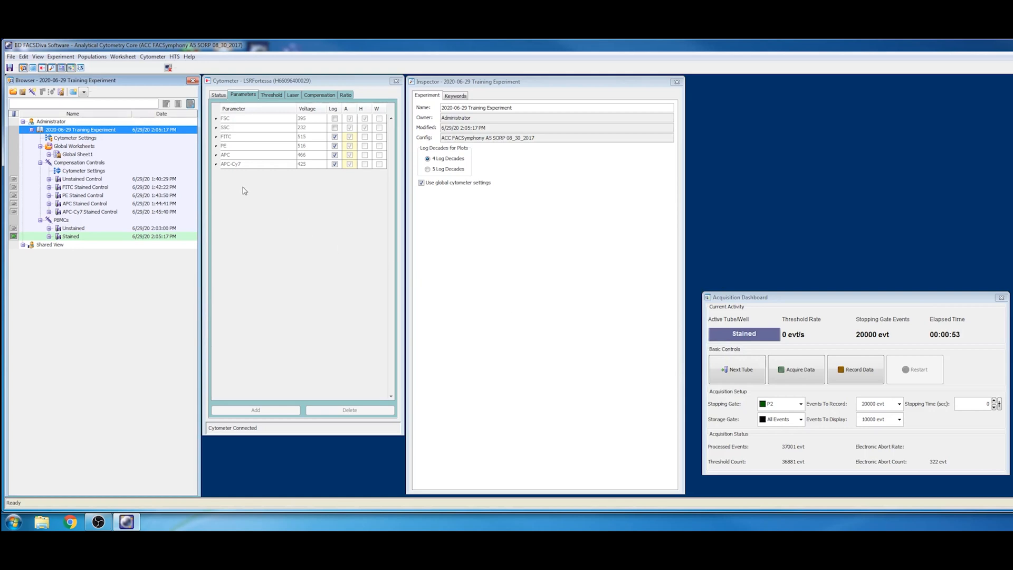
Look up the 2020-06-29 Training Experiment template among the General experiment templates without creating a new experiment.
left_click(61, 57)
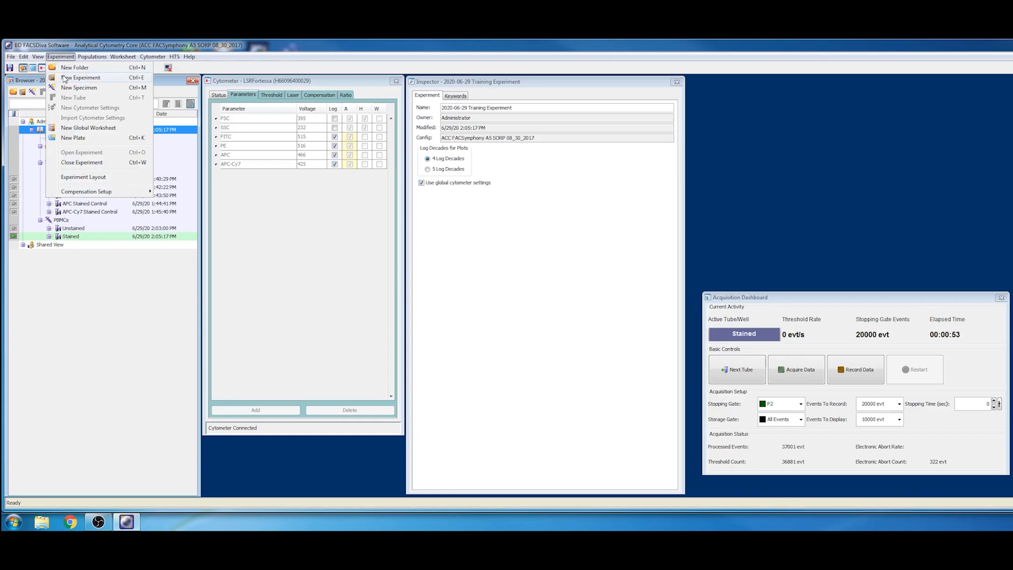
left_click(79, 77)
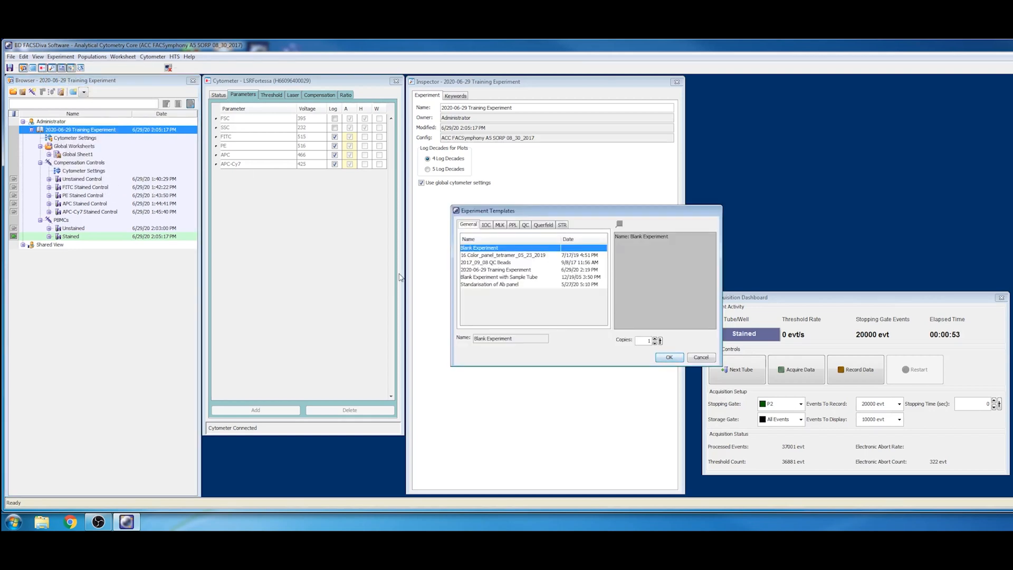
left_click(478, 270)
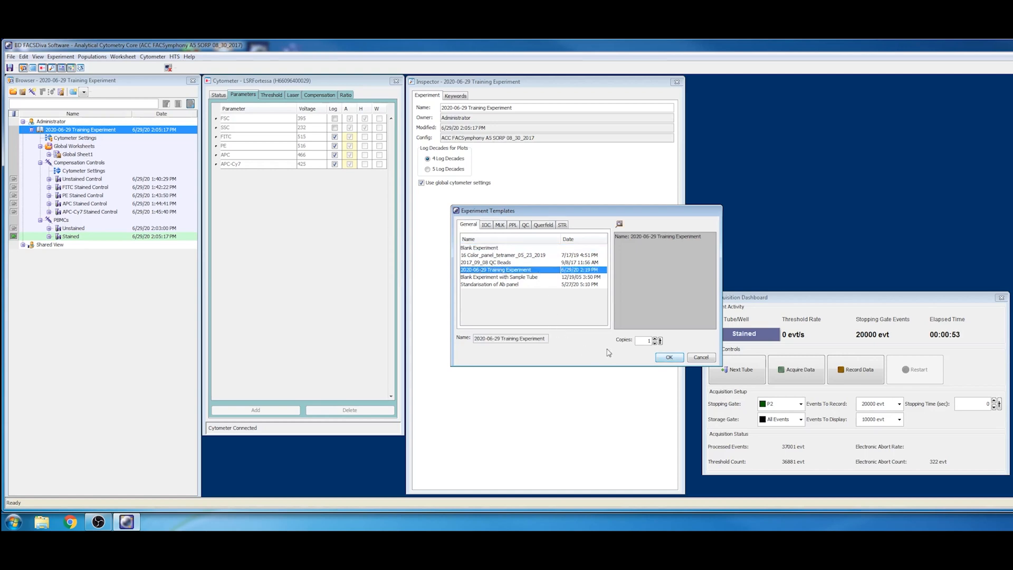
left_click(702, 358)
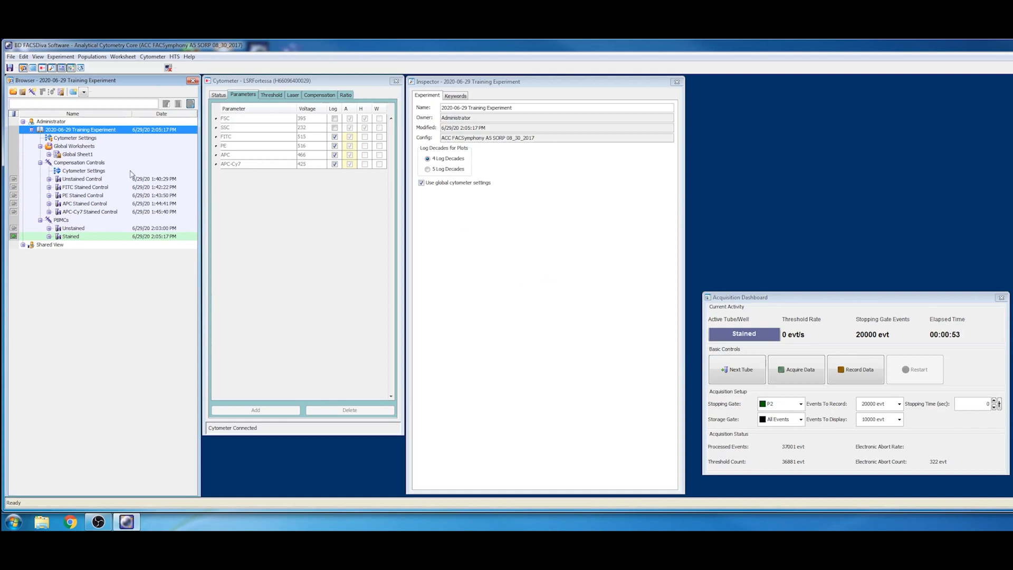
Start exporting the 2020-06-29 Training Experiment as a zip file and open the browser for its destination directory.
right_click(75, 132)
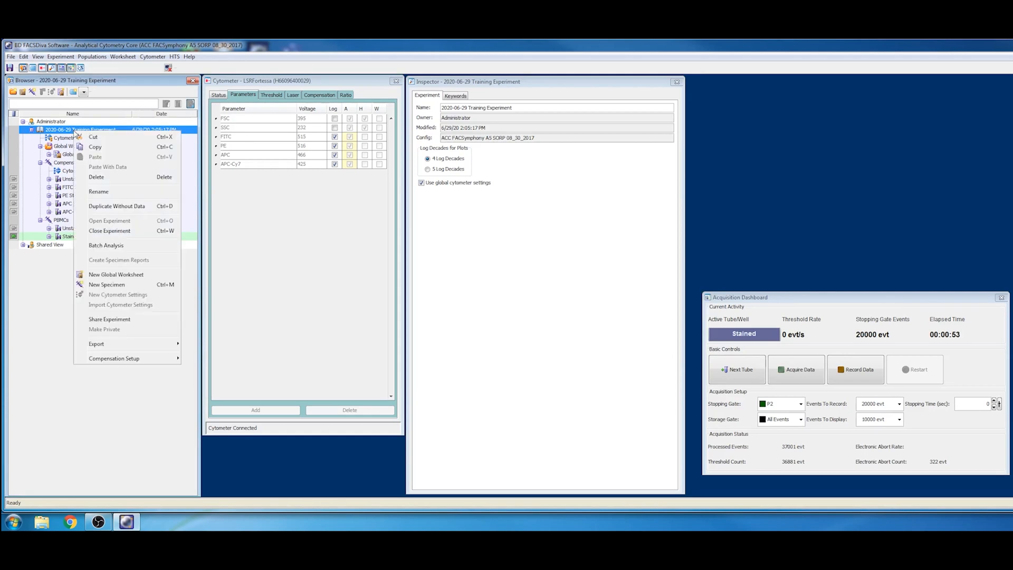
mouse_move(115, 346)
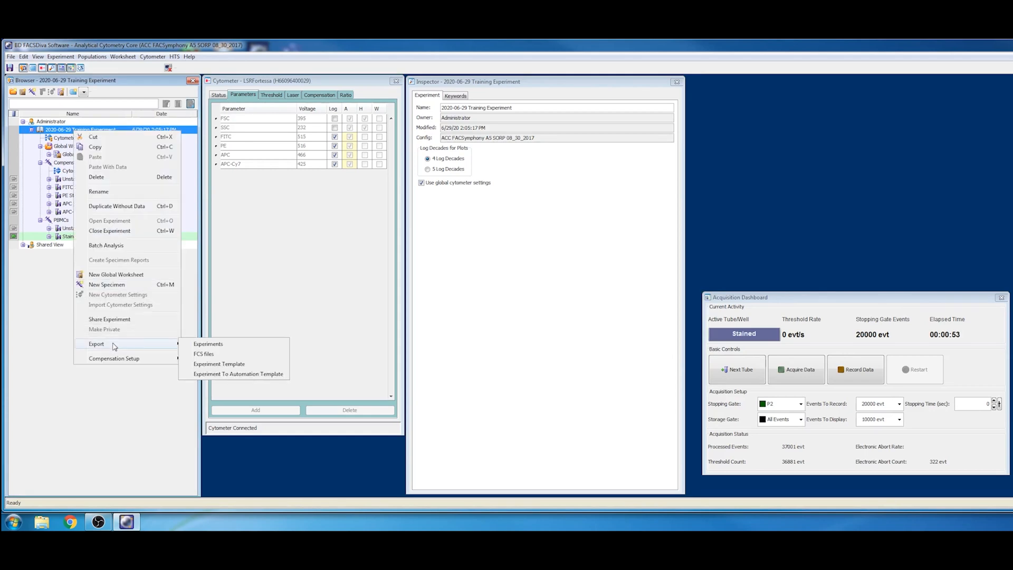
left_click(206, 345)
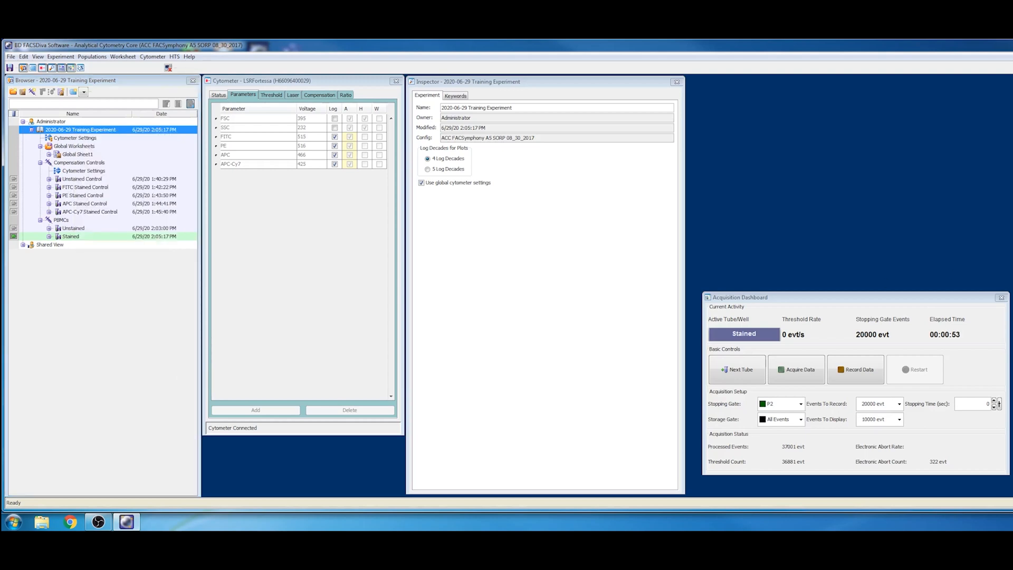
left_click_drag(1012, 246, 780, 177)
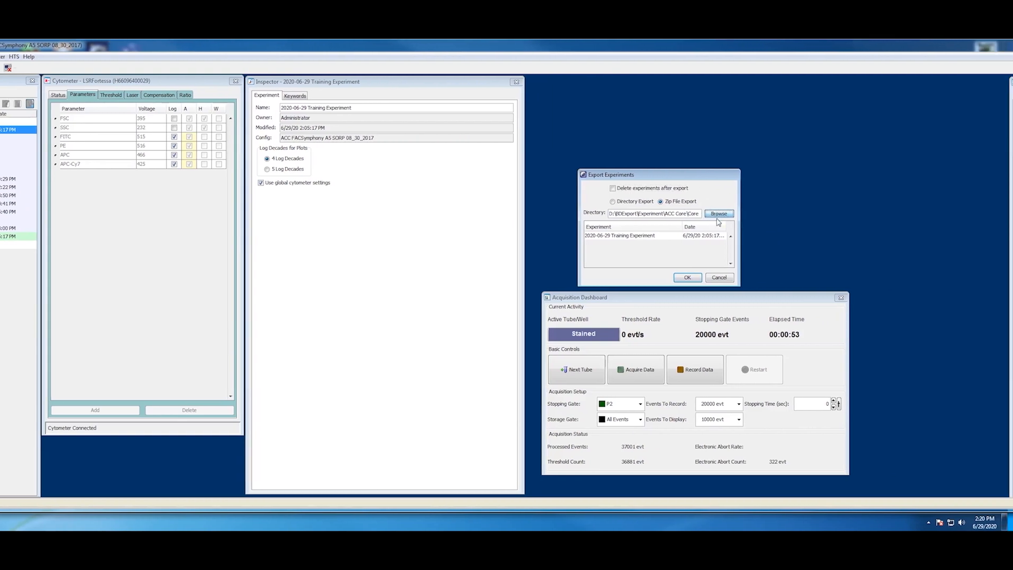
left_click(719, 216)
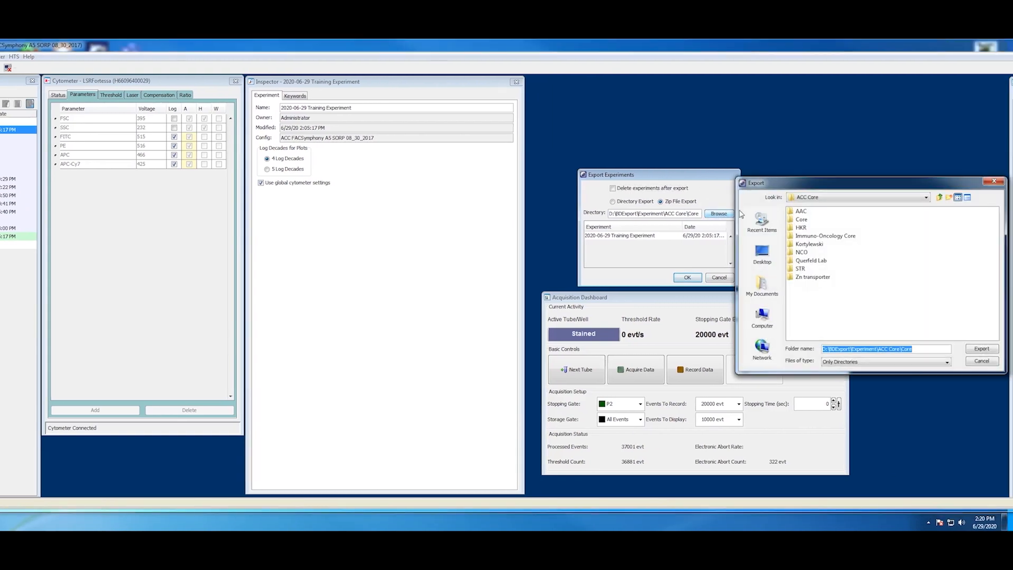
left_click_drag(775, 190, 701, 199)
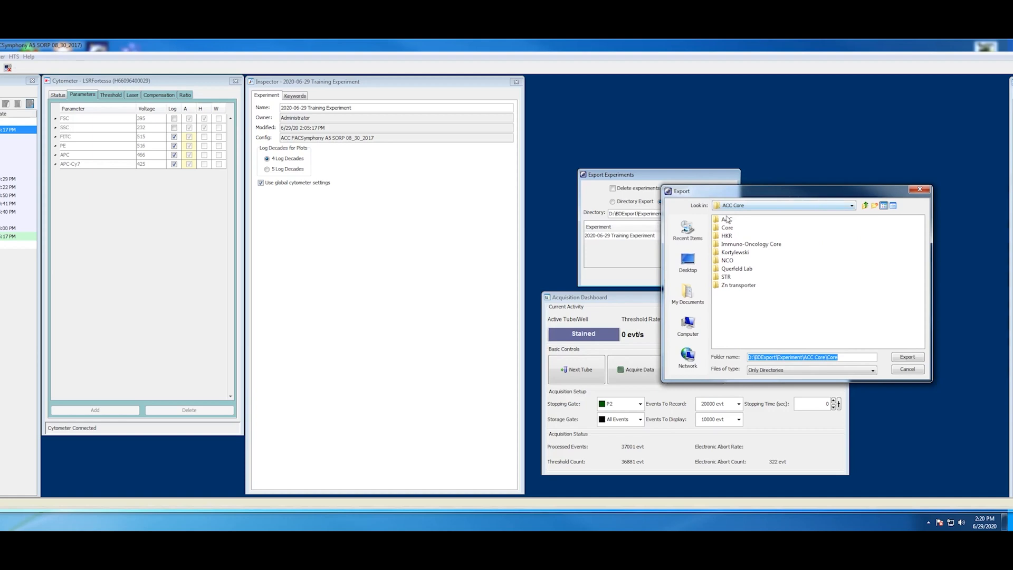
Choose D:\BDExport\Experiment\ACC Core\Core as the directory for the experiment's zip export.
left_click(695, 326)
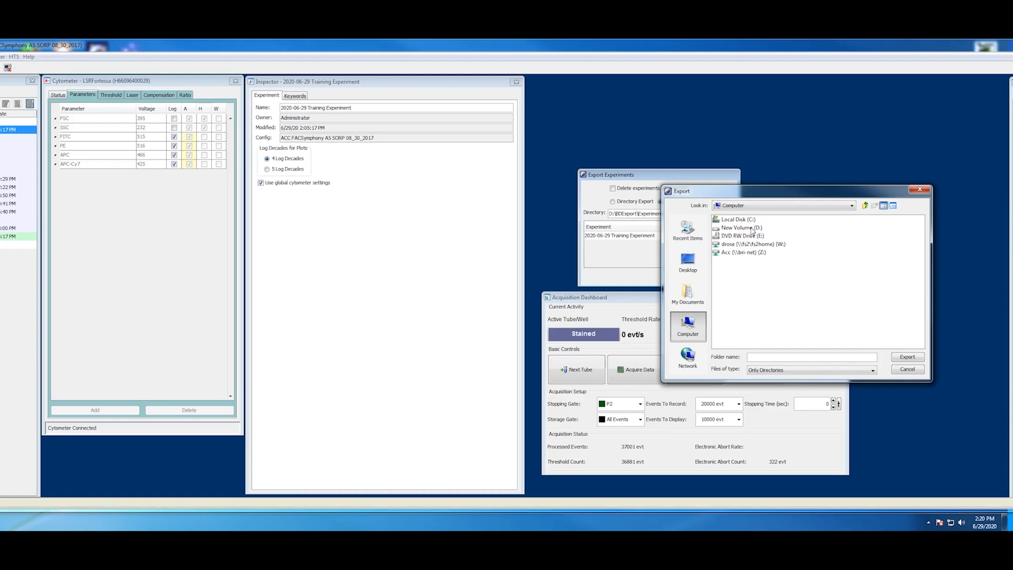
double_click(752, 229)
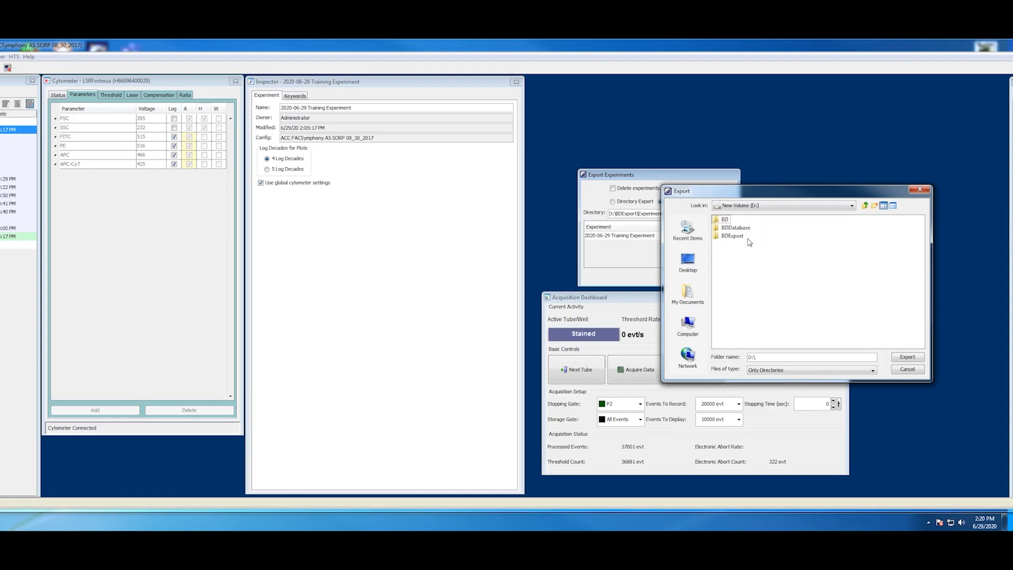
double_click(732, 237)
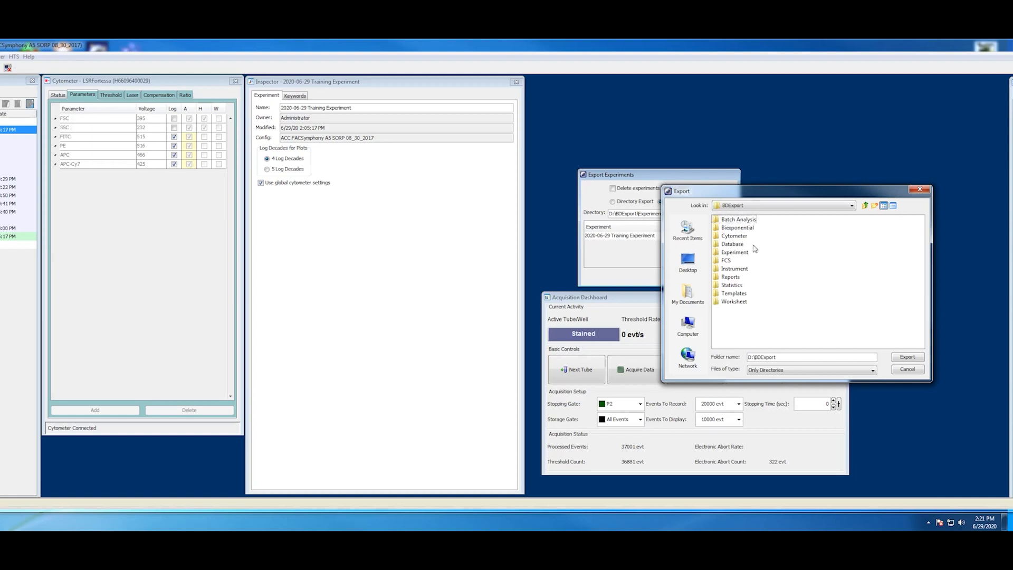
double_click(735, 252)
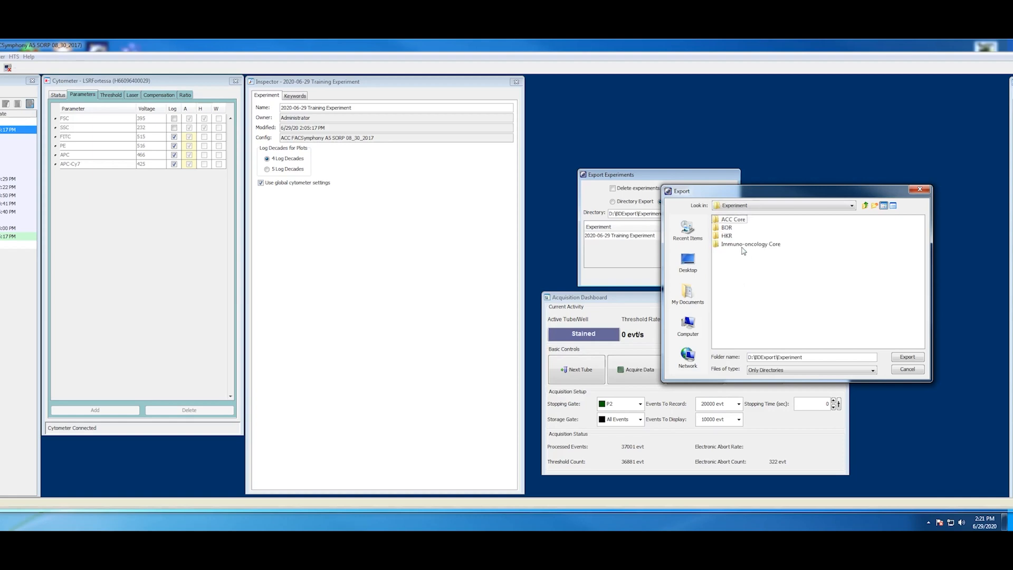
double_click(740, 223)
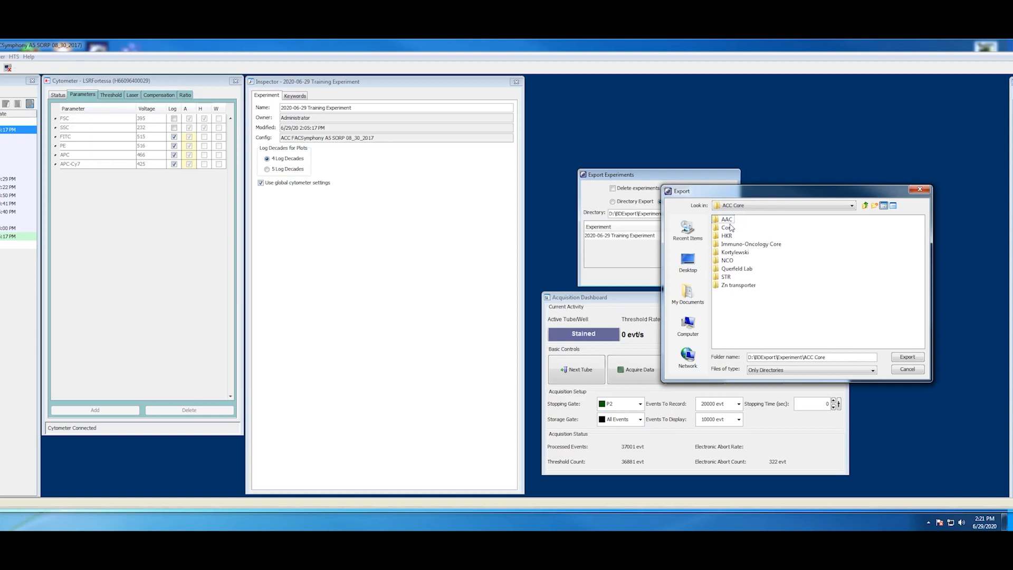
left_click(731, 228)
double_click(730, 228)
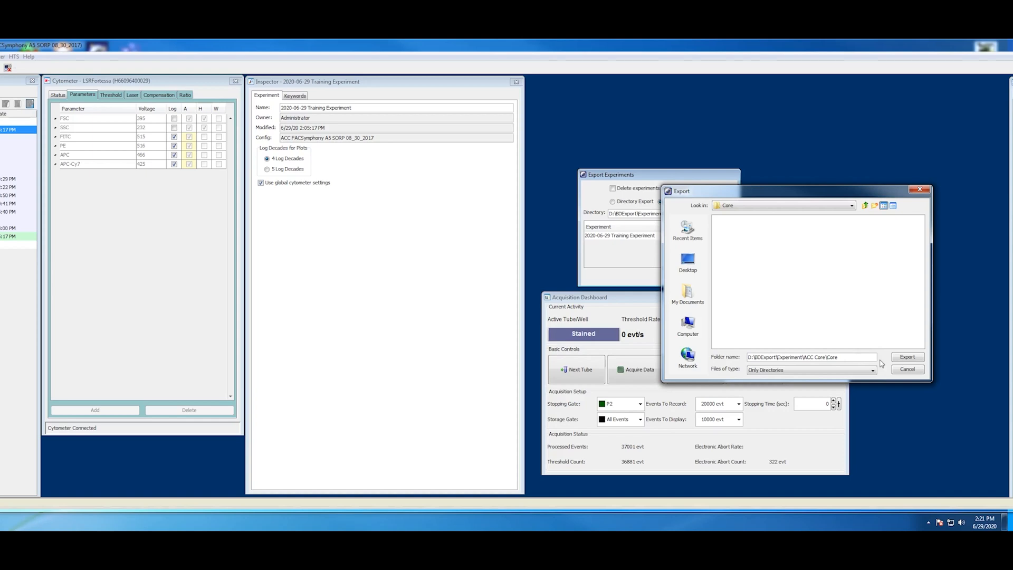
left_click(907, 358)
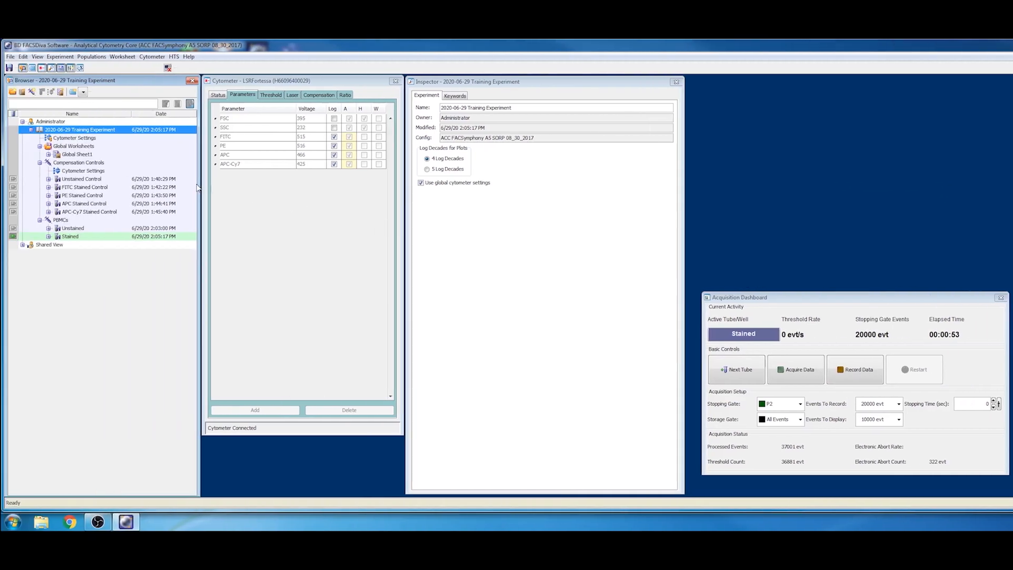
Export the training experiment's FCS files as FCS3.1 with all events and linear parameters to D:\BDExport\FCS\ACC Core\Core.
right_click(87, 133)
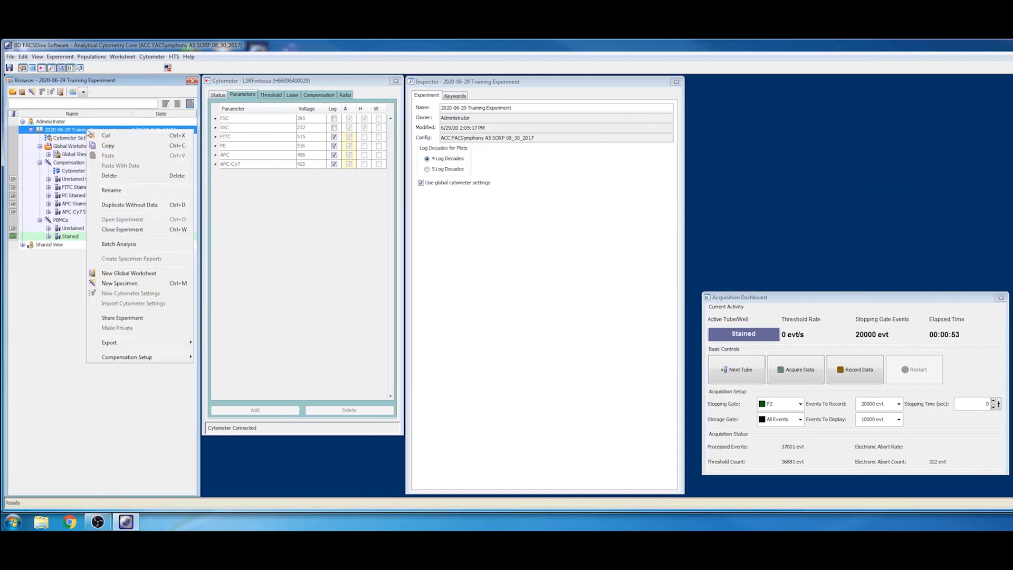
mouse_move(131, 343)
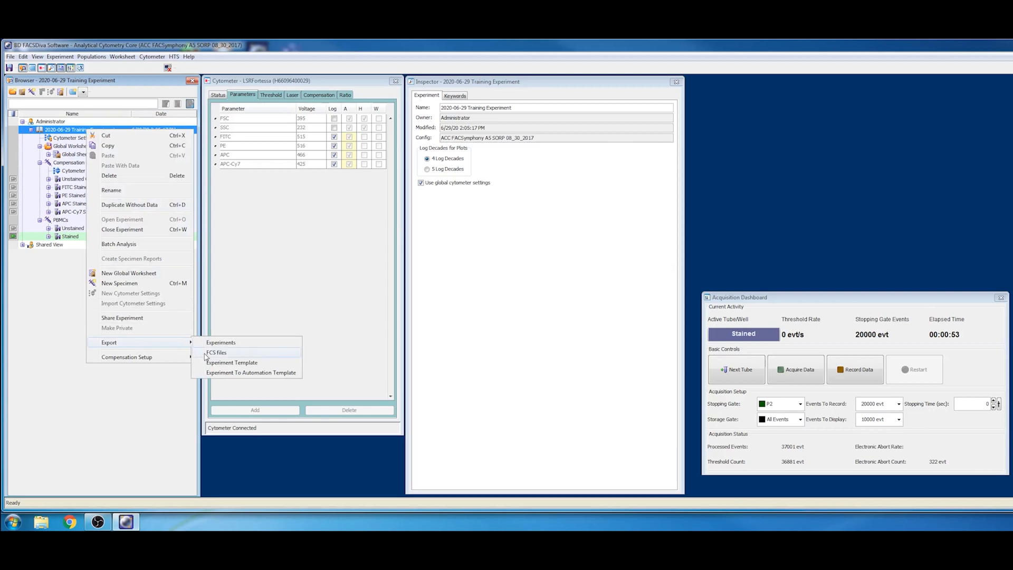
left_click(233, 356)
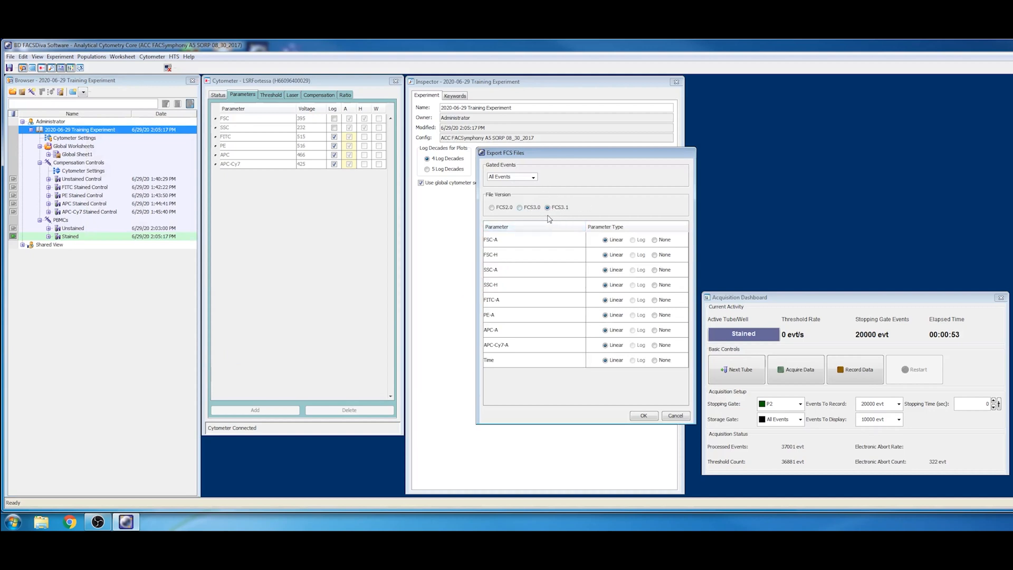
left_click(643, 416)
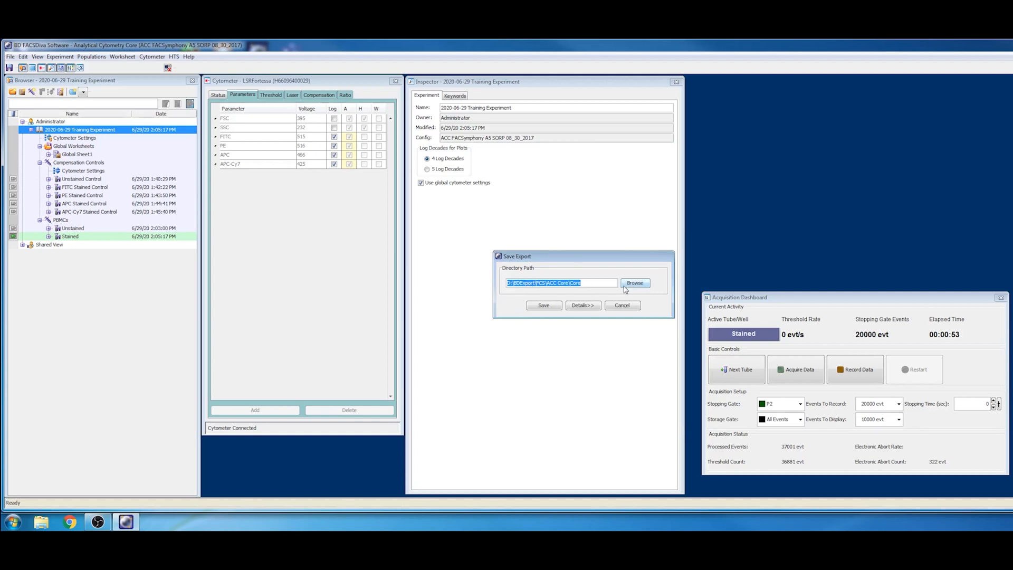
left_click(544, 306)
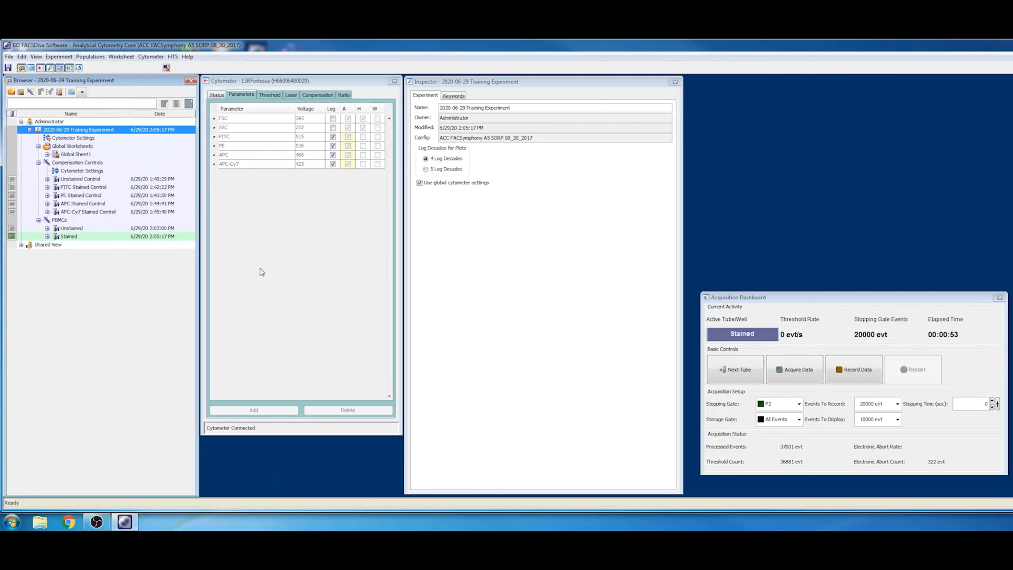
Make the PBMCs specimen's Unstained tube the current tube and select the PBMCs specimen.
left_click(60, 221)
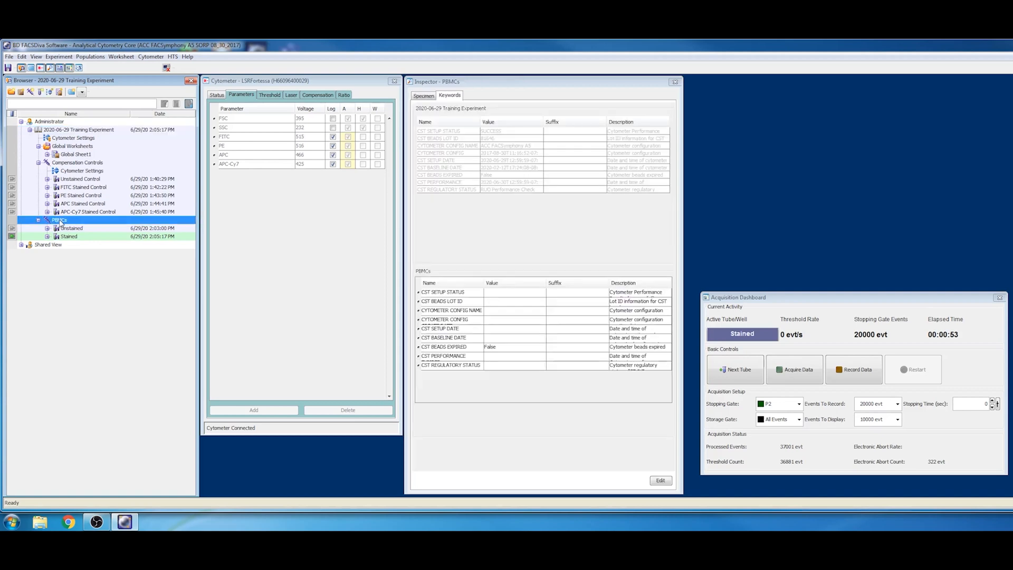
left_click(12, 230)
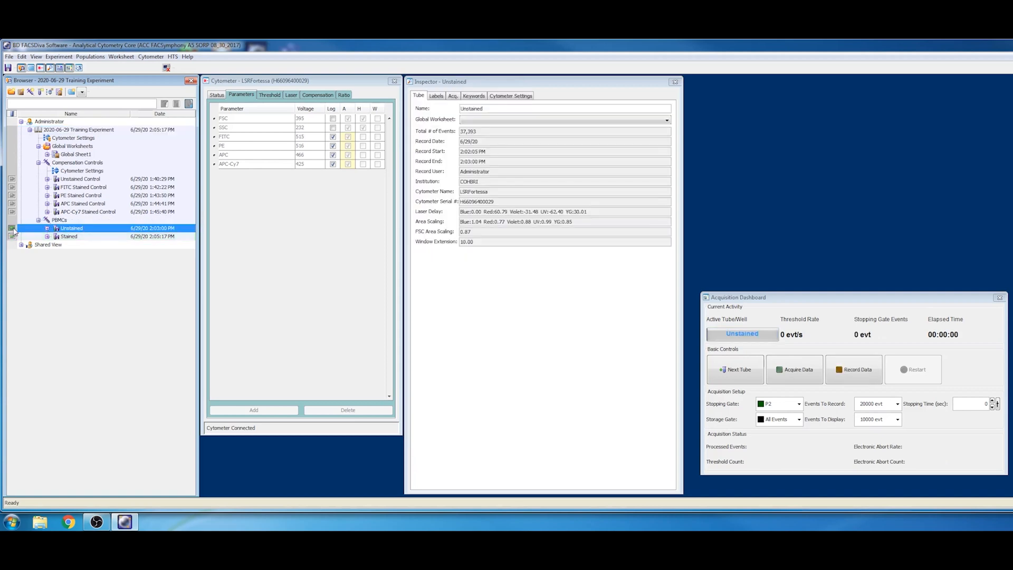
left_click(60, 220)
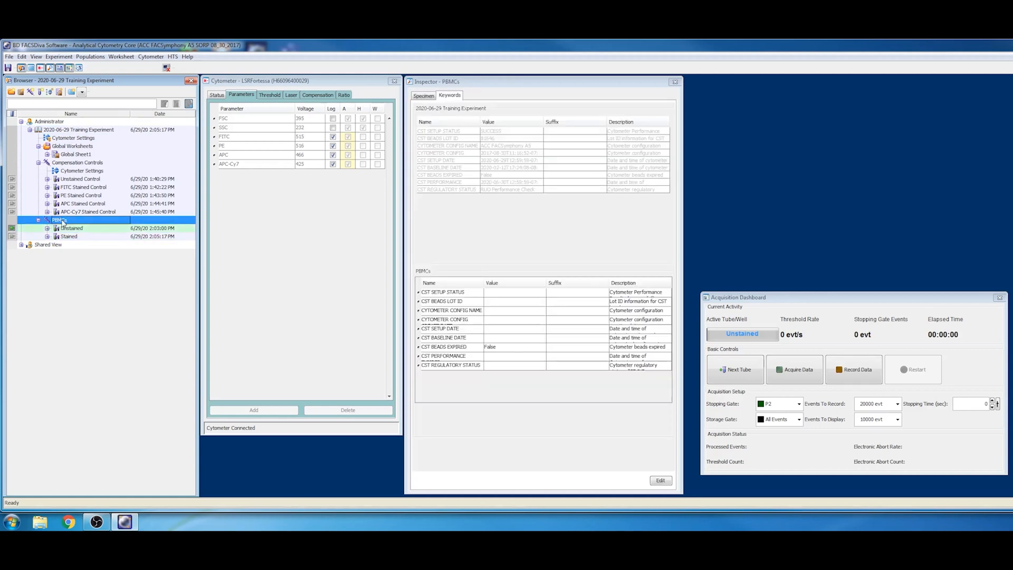
right_click(62, 221)
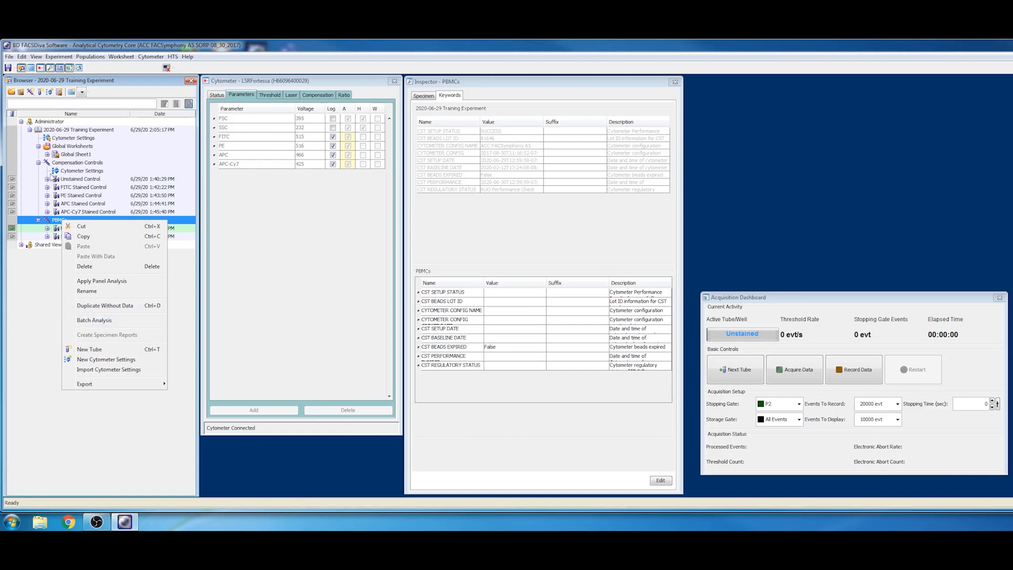
left_click(69, 139)
left_click(76, 132)
right_click(76, 133)
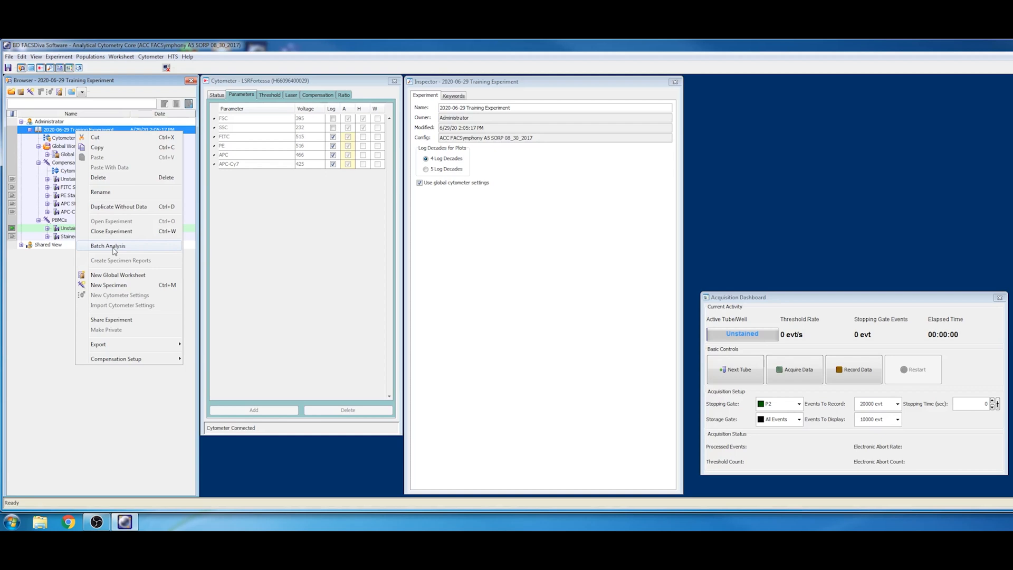
left_click(64, 223)
Set up a batch analysis of the PBMCs specimen that saves a PDF report and omits the statistics output.
left_click(63, 221)
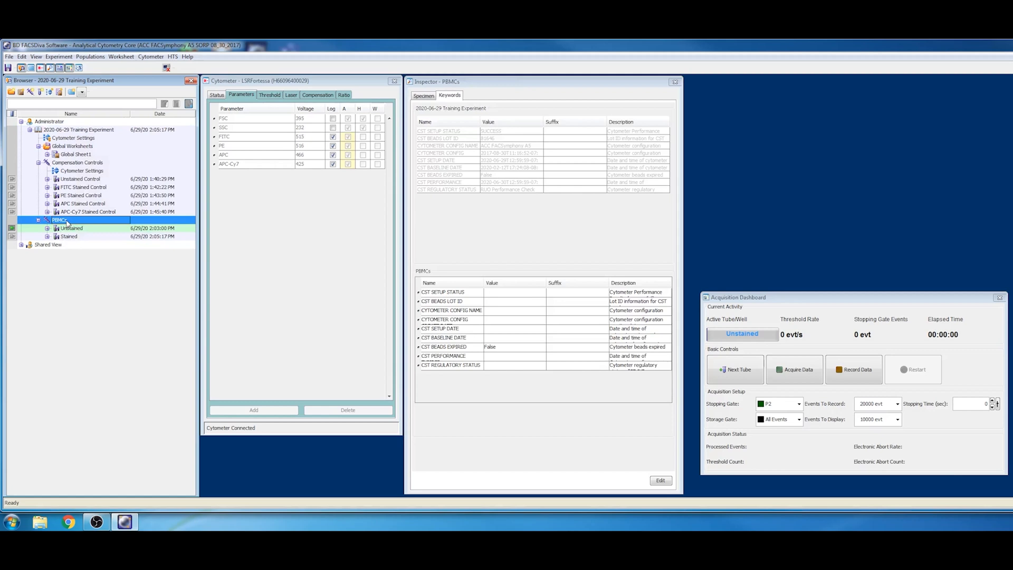
right_click(67, 222)
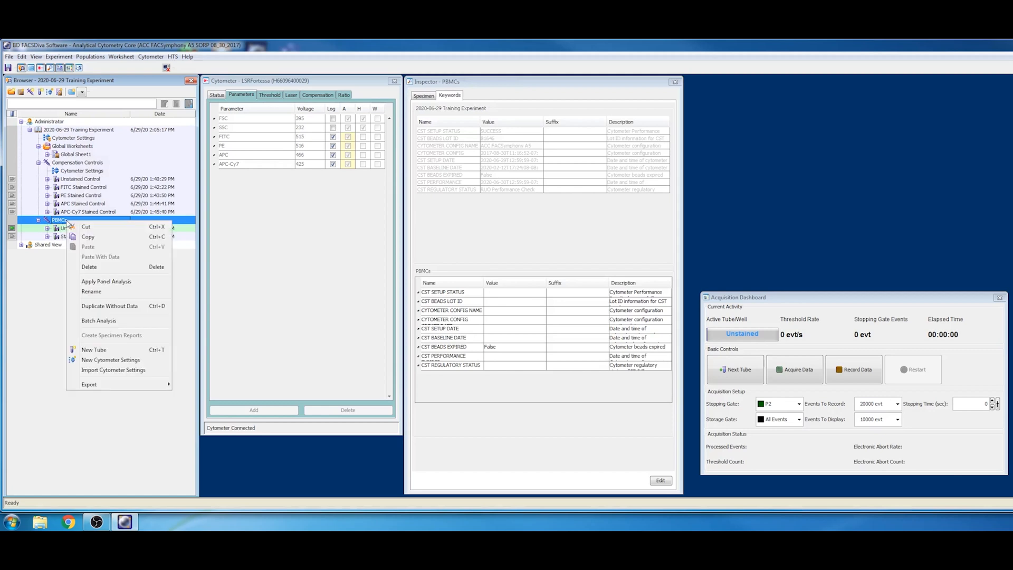
left_click(94, 322)
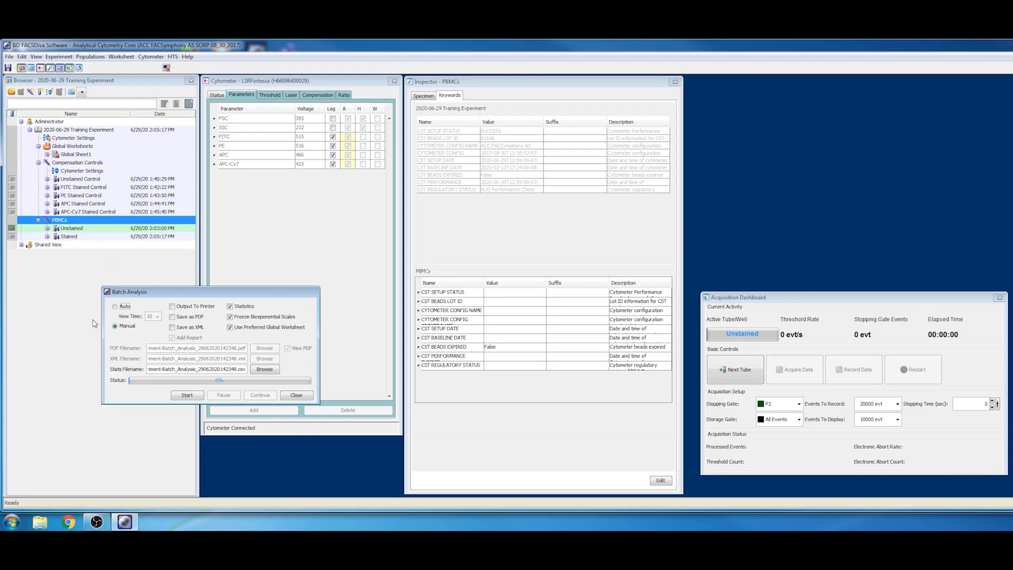
left_click(179, 319)
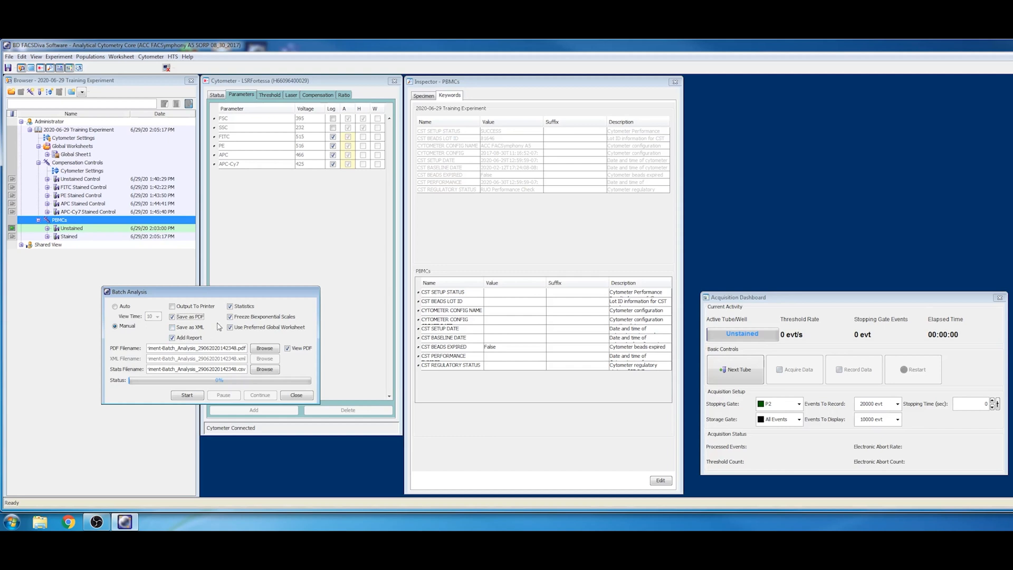
left_click(230, 307)
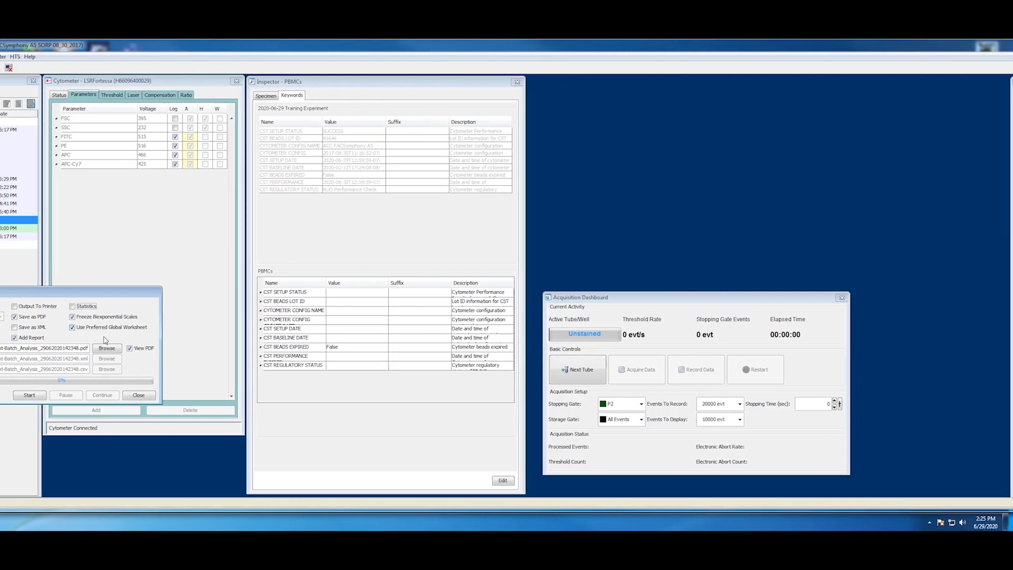
Choose BDExport\Batch Analysis\ACC as the PDF destination and create a folder named Core in it for the report.
left_click(107, 348)
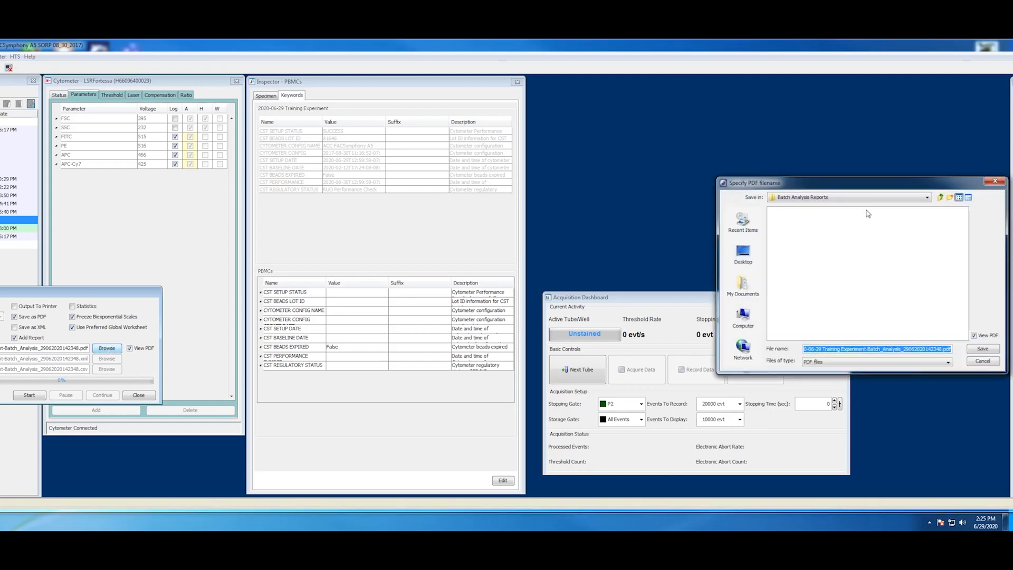
left_click(940, 198)
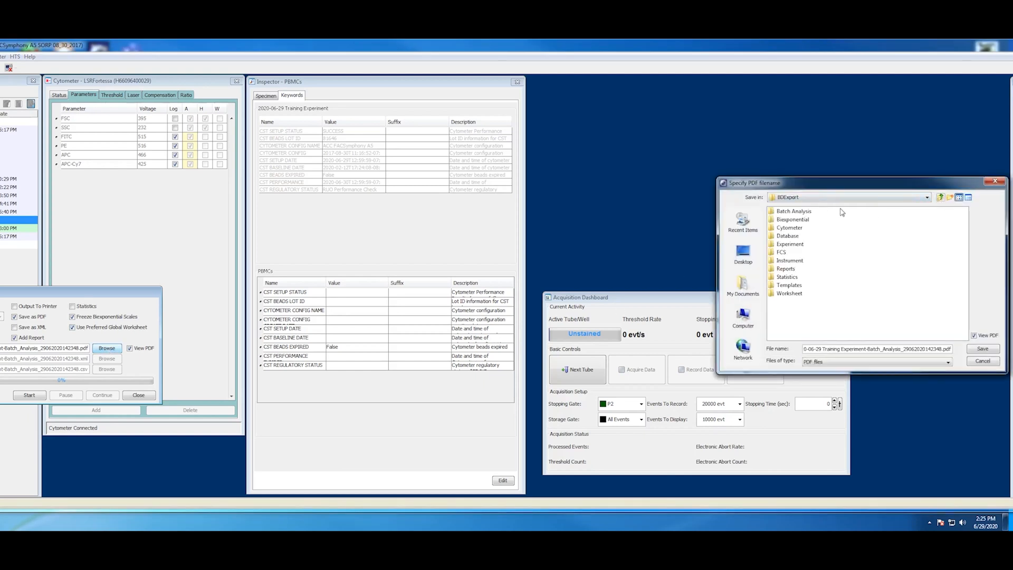
double_click(803, 212)
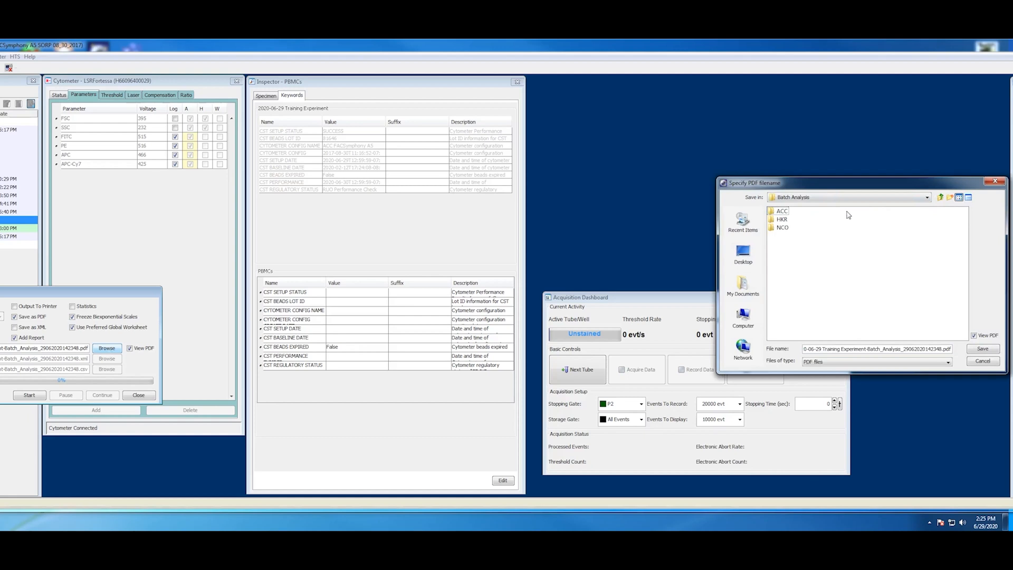
double_click(785, 212)
left_click(950, 197)
type("Cor")
left_click(910, 239)
left_click(783, 212)
double_click(783, 212)
Remove the timestamp from the PDF's file name and save it as 2020-06-29 Training Experiment-Batch_Analysis.pdf.
left_click(899, 349)
key("shift+Right")
key("shift+Right")
key("shift+Right")
key("shift+Right")
key("shift+Right")
key("shift+Right")
key("shift+Right")
key("shift+Right")
key("shift+Right")
key("shift+Right")
key("shift+Right")
key("shift+Right")
key("Delete")
key("Delete")
key("Delete")
key("BackSpace")
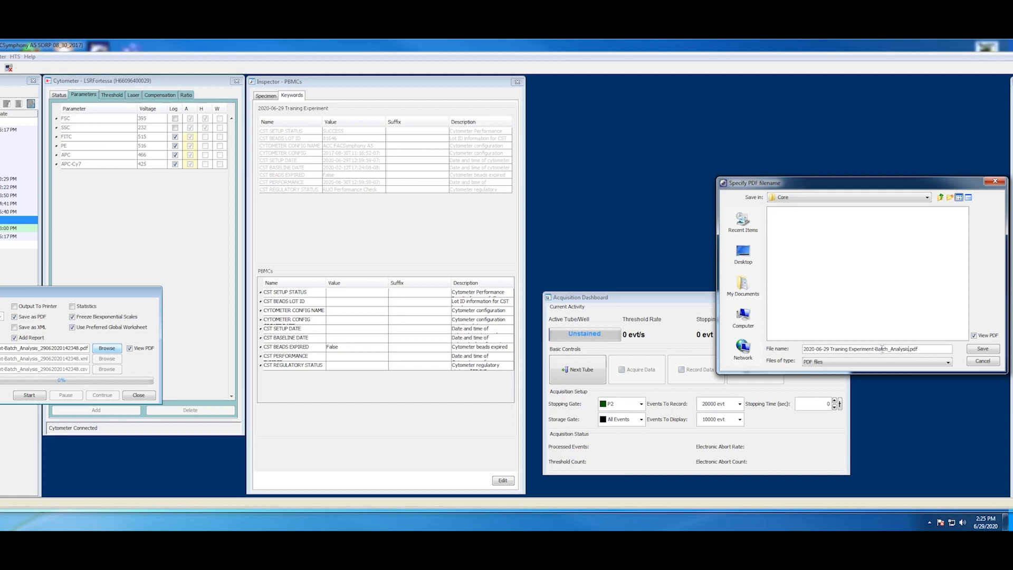
left_click(983, 349)
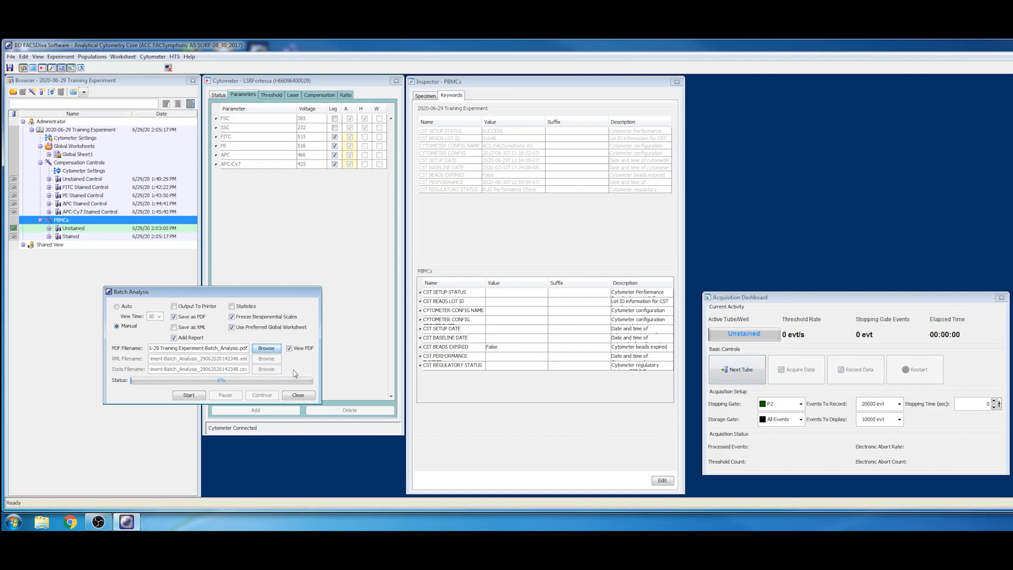
Run the manual batch analysis on the PBMCs tubes, continuing without a preferred global worksheet.
left_click(190, 396)
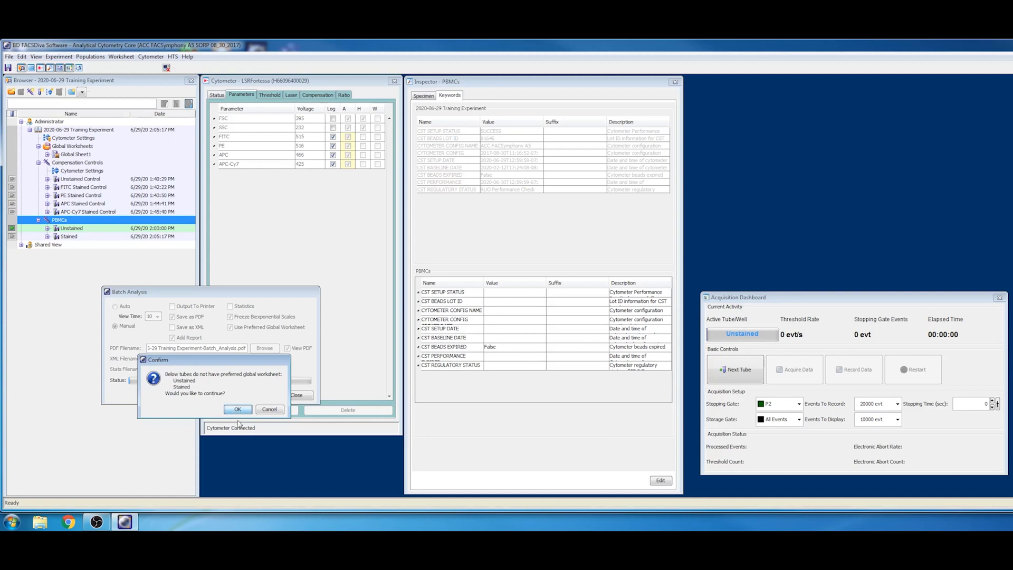
key("Return")
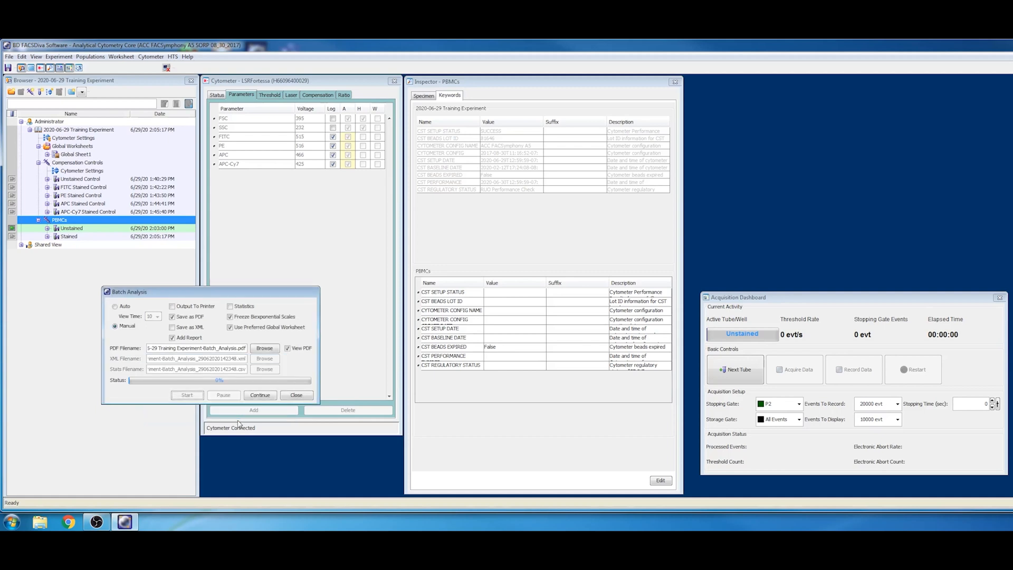
left_click(256, 399)
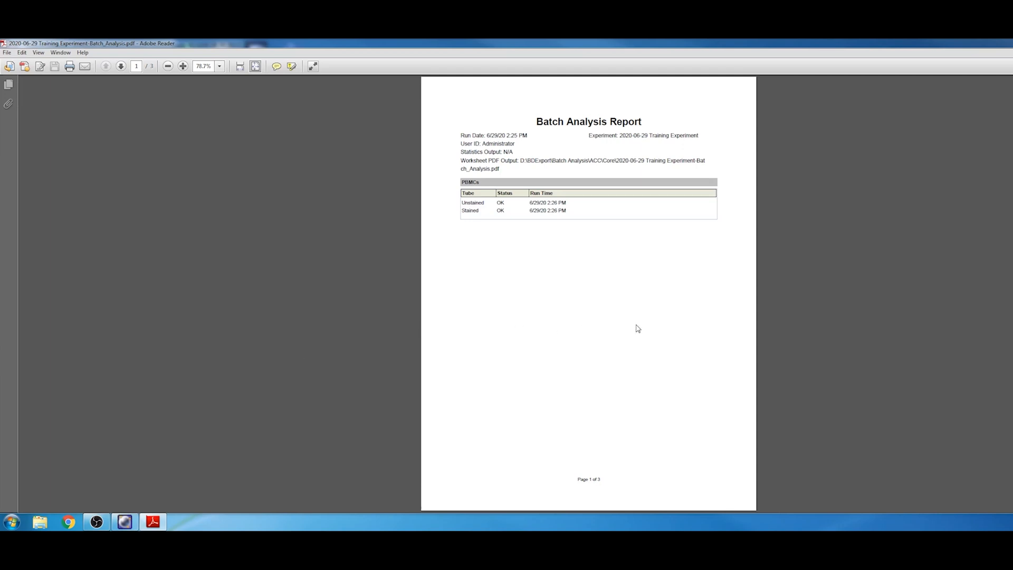
Review the plots and statistics for the unstained and stained tubes in the PDF report, and close it and the completion notice.
scroll(640, 327, "down", 1)
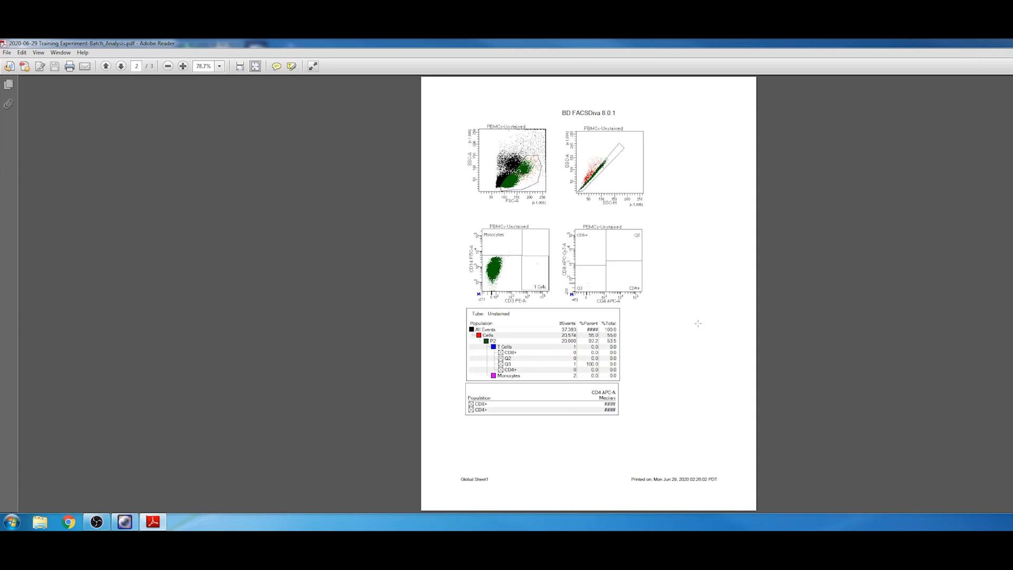
scroll(698, 325, "down", 1)
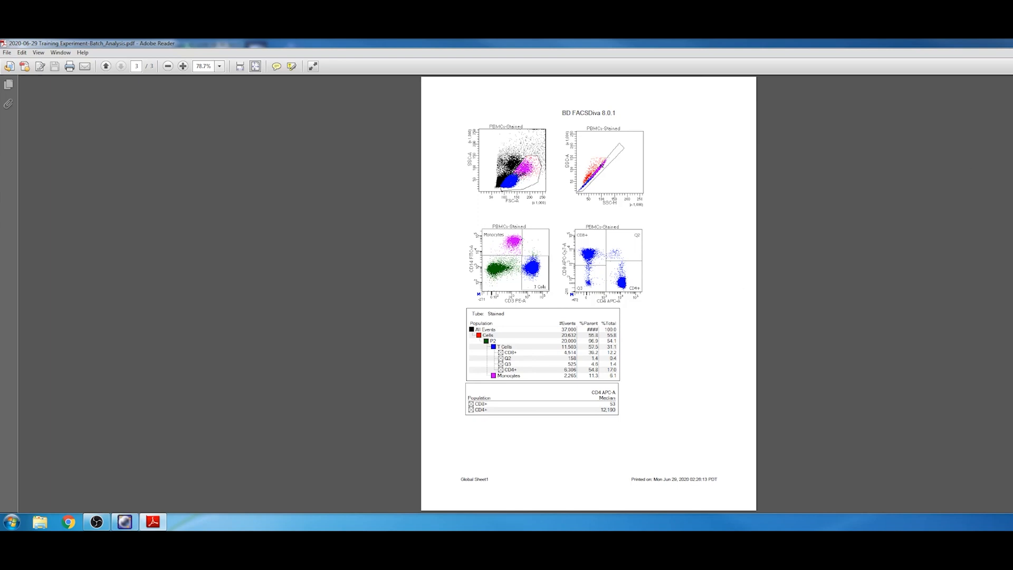
key("ctrl+q")
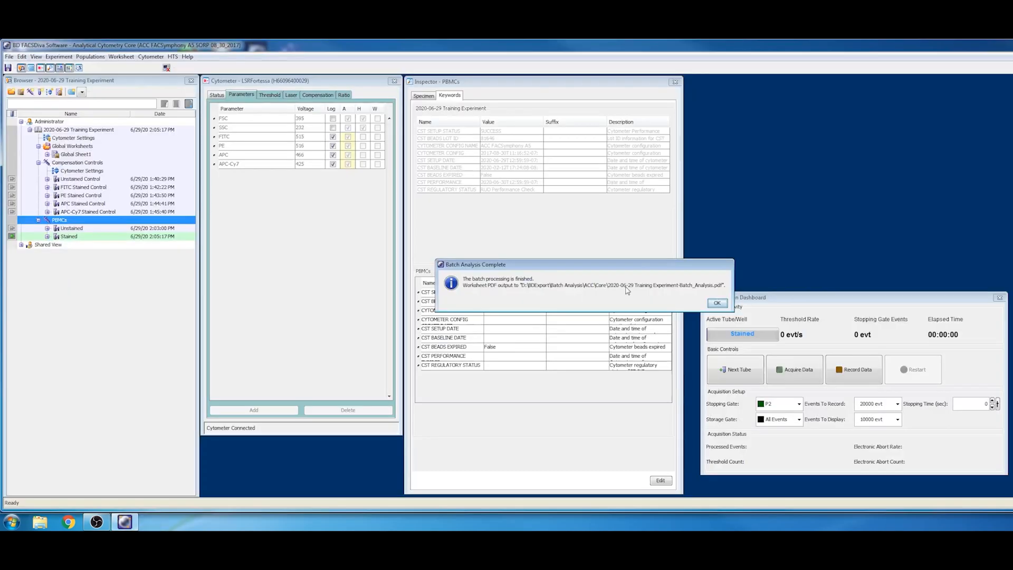
left_click(718, 303)
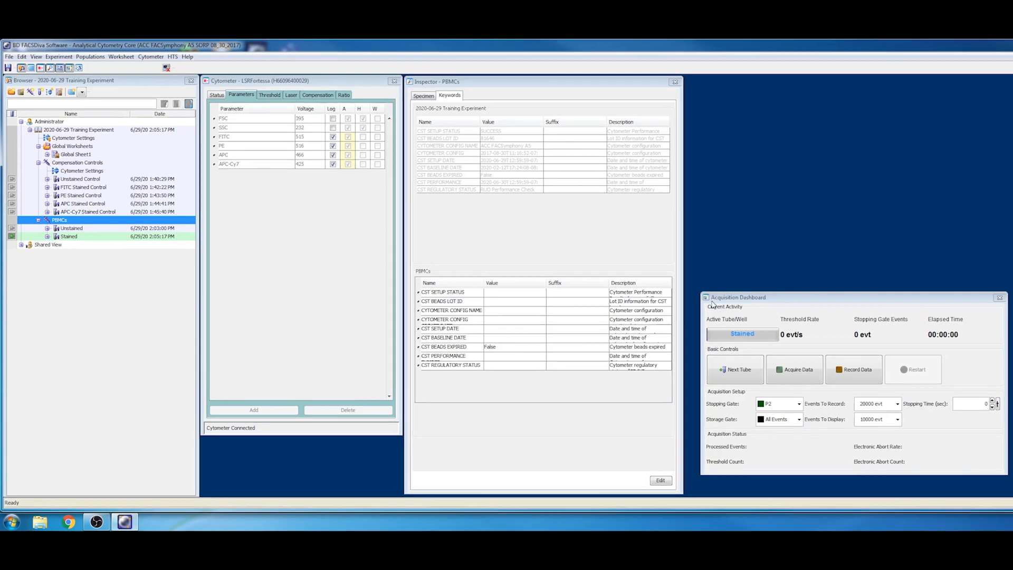
Delete the 2020-06-29 Training Experiment from the Administrator's experiment list and confirm its removal.
left_click(88, 222)
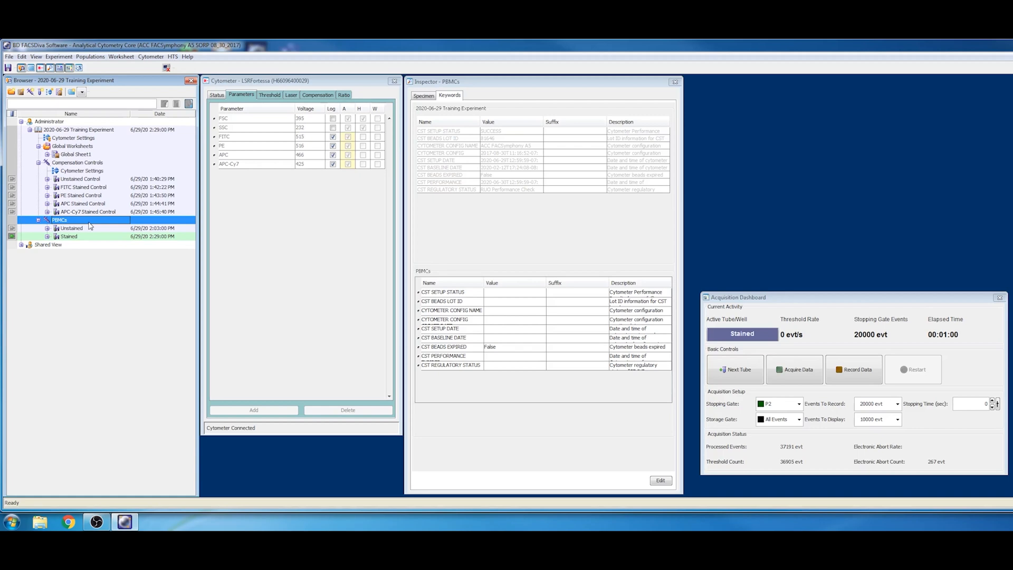
left_click(64, 132)
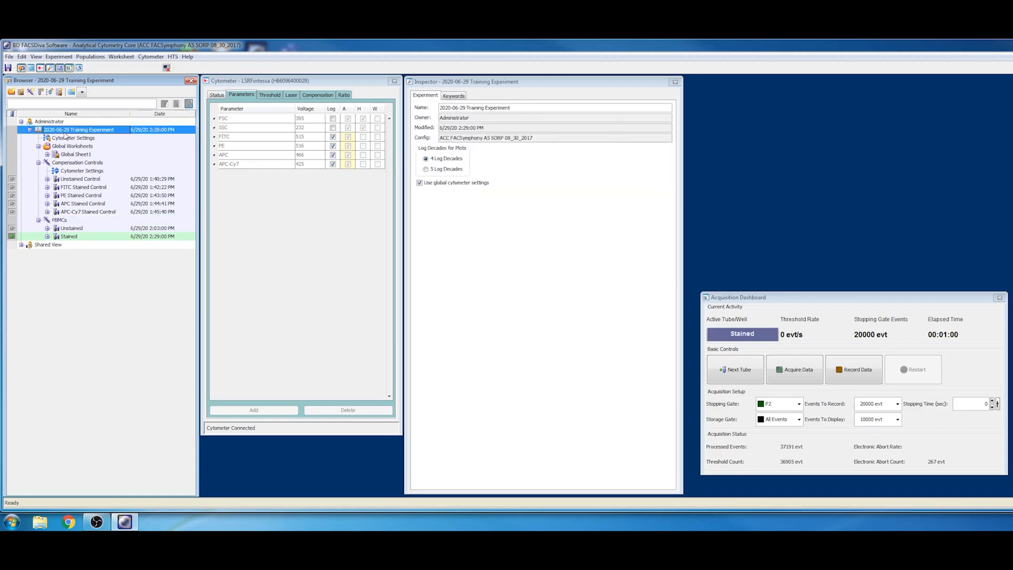
right_click(65, 132)
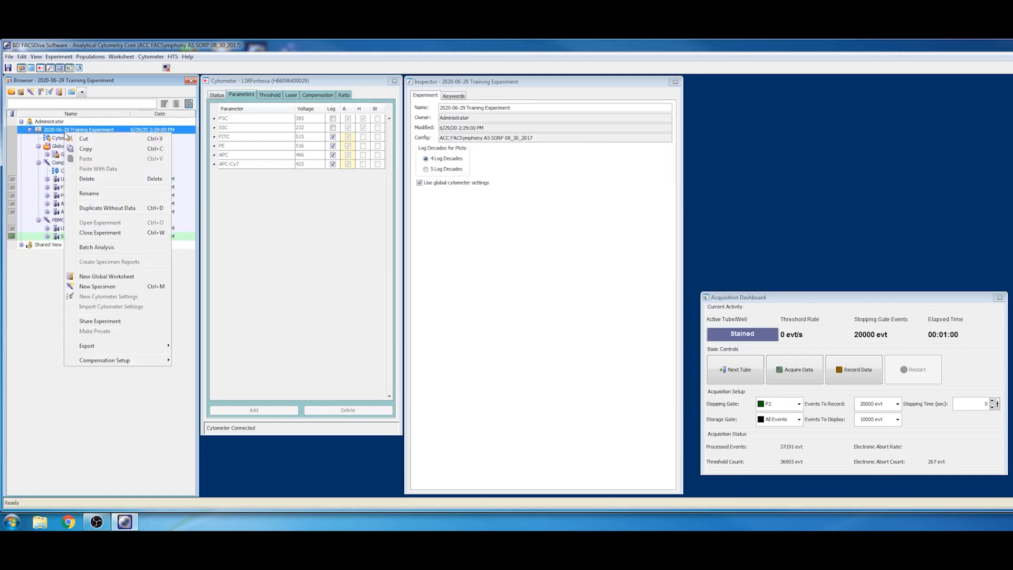
left_click(80, 180)
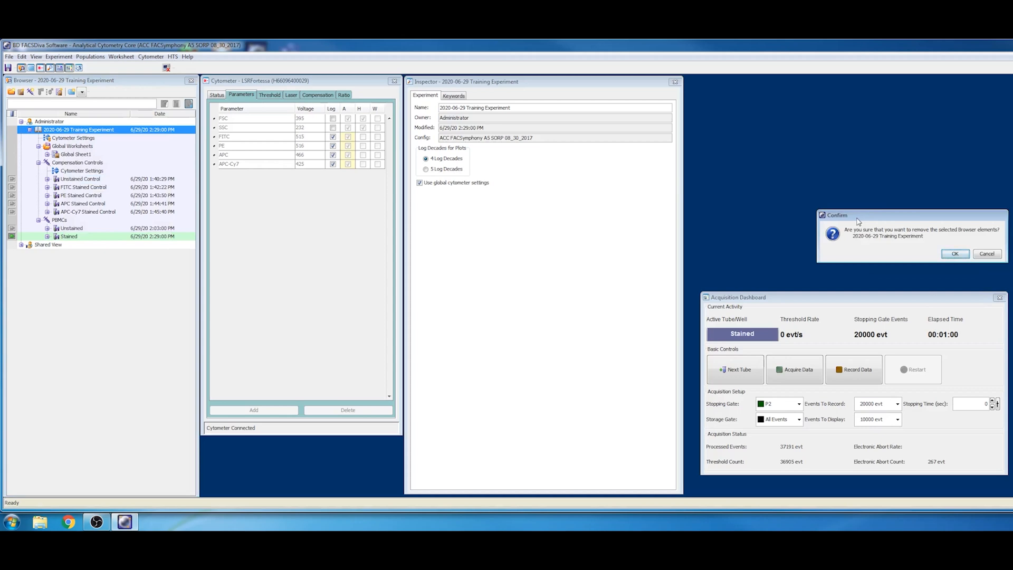
left_click(956, 254)
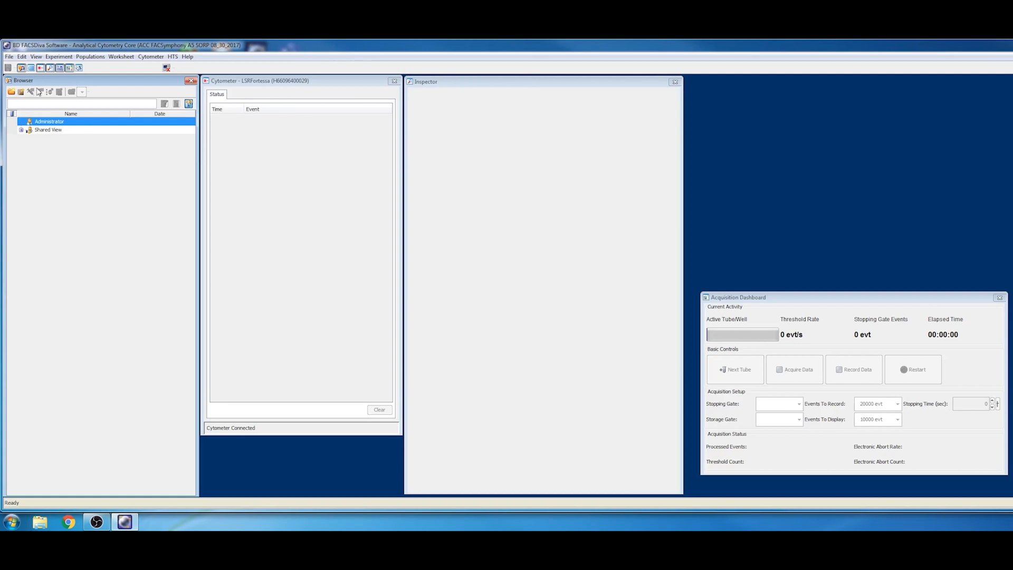
Log out of the FACSDiva Administrator account and quit the software.
left_click(9, 57)
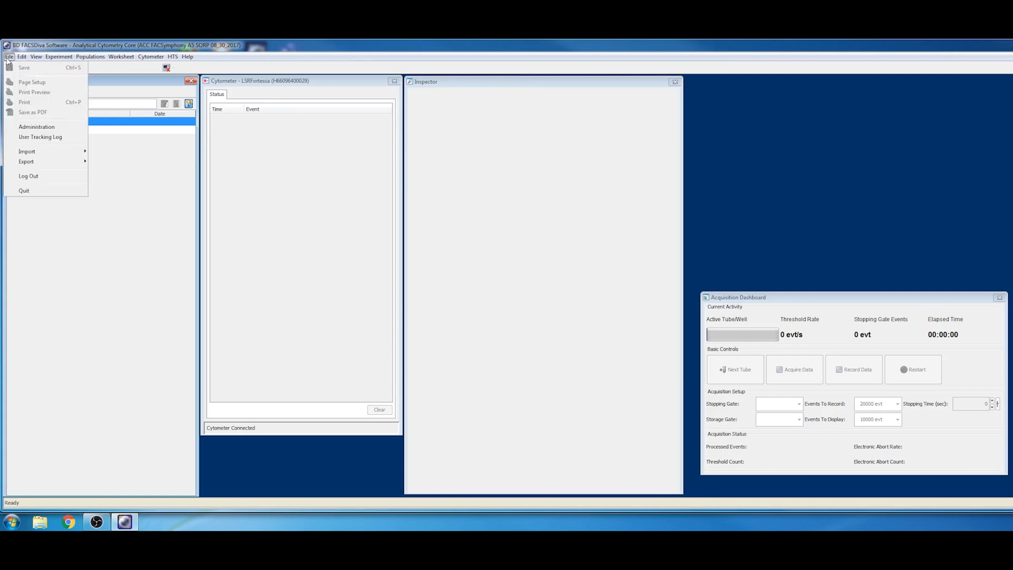
left_click(44, 180)
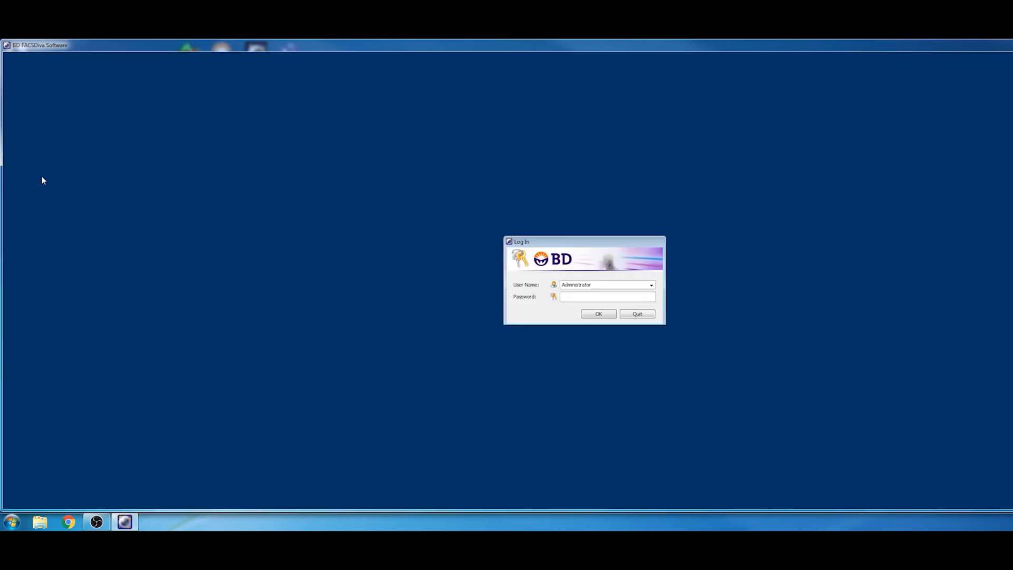
left_click(639, 315)
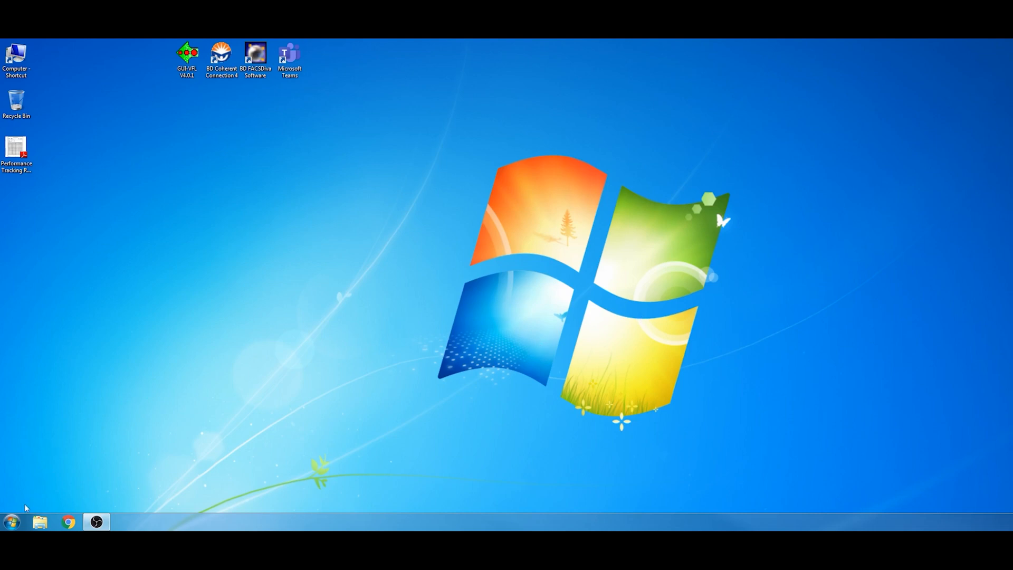
Bring up the Windows session options for logging off the workstation.
left_click(13, 522)
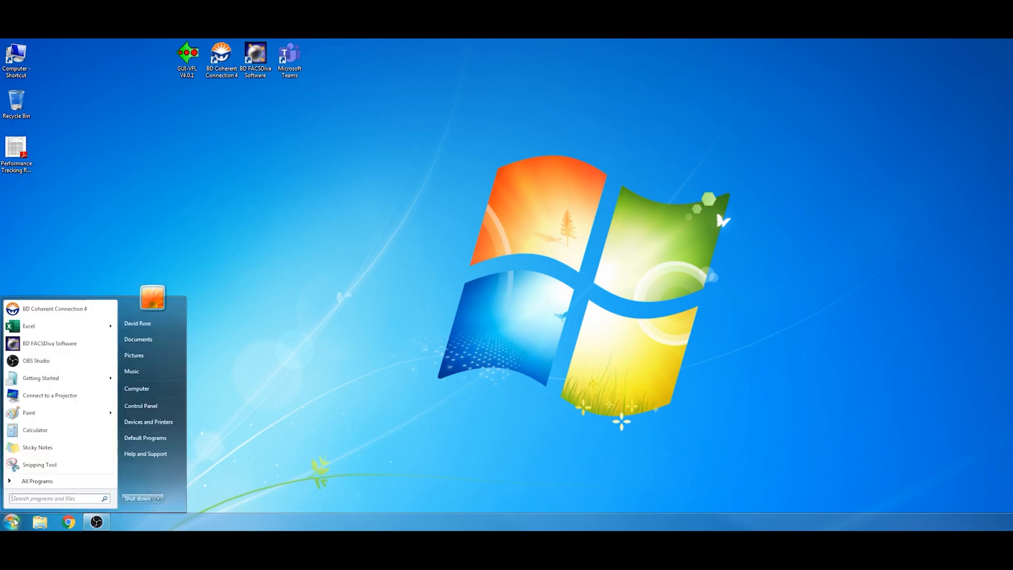
left_click(158, 498)
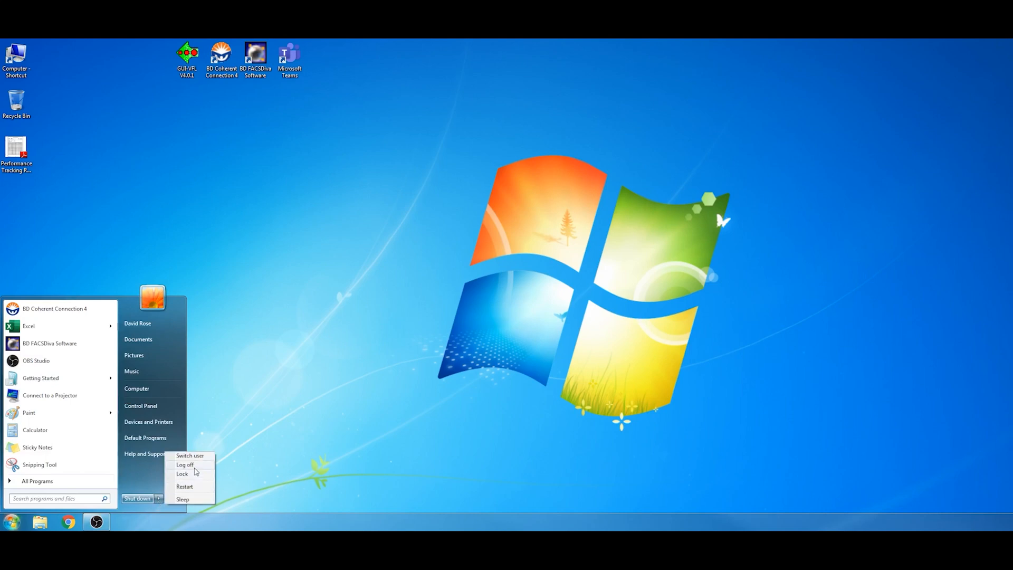